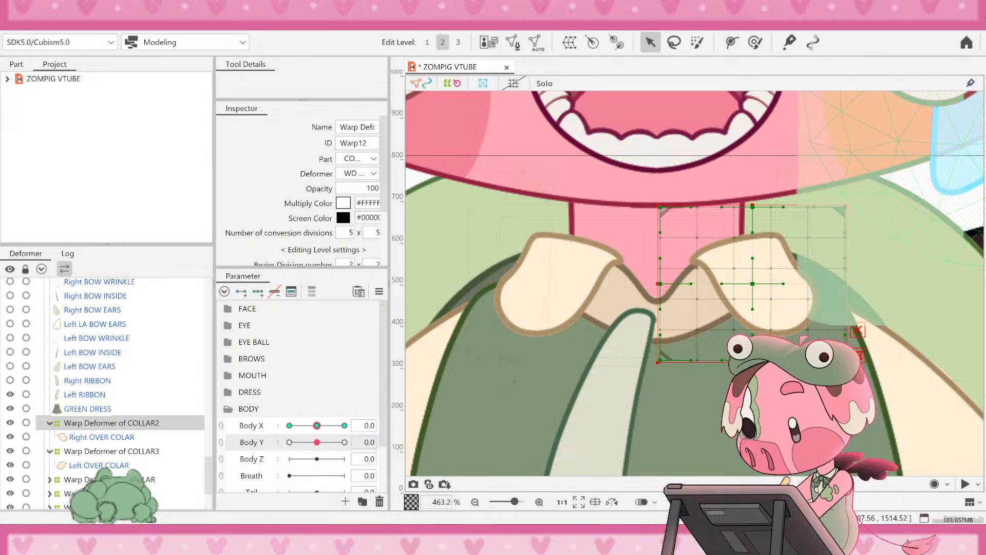
- Clear the selection with the whole character in view and link the Body X and Body Y parameters into one pad
{"action": "left_click", "coordinate": [501, 256]}
{"action": "scroll", "coordinate": [502, 257], "scroll_direction": "down", "scroll_amount": 8}
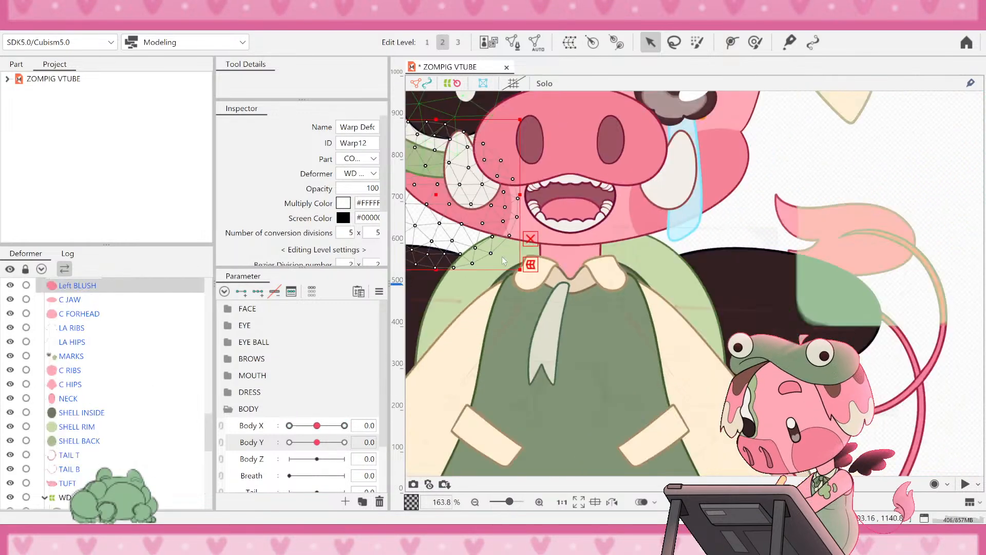
{"action": "scroll", "coordinate": [551, 258], "scroll_direction": "up", "scroll_amount": 5}
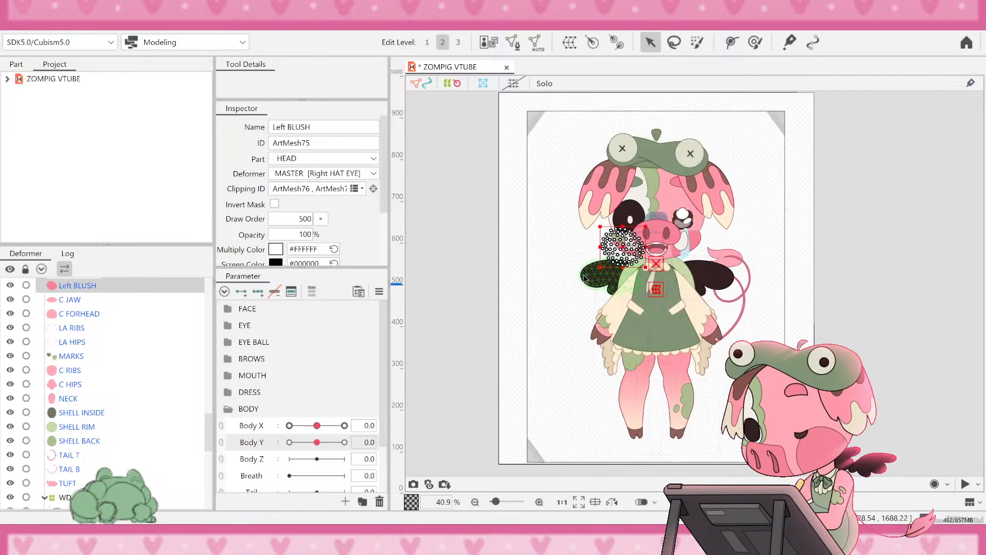
{"action": "left_click", "coordinate": [949, 296]}
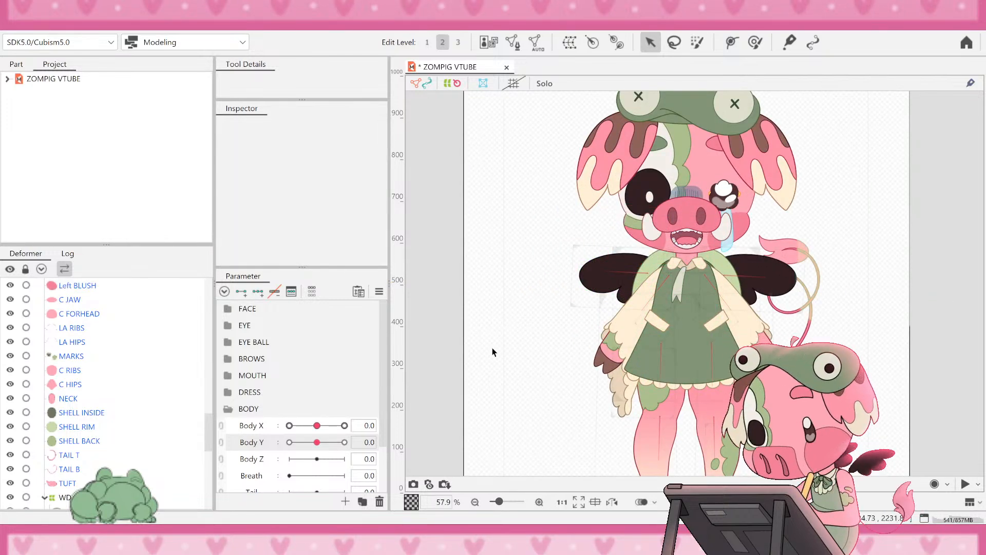
{"action": "left_click", "coordinate": [222, 449]}
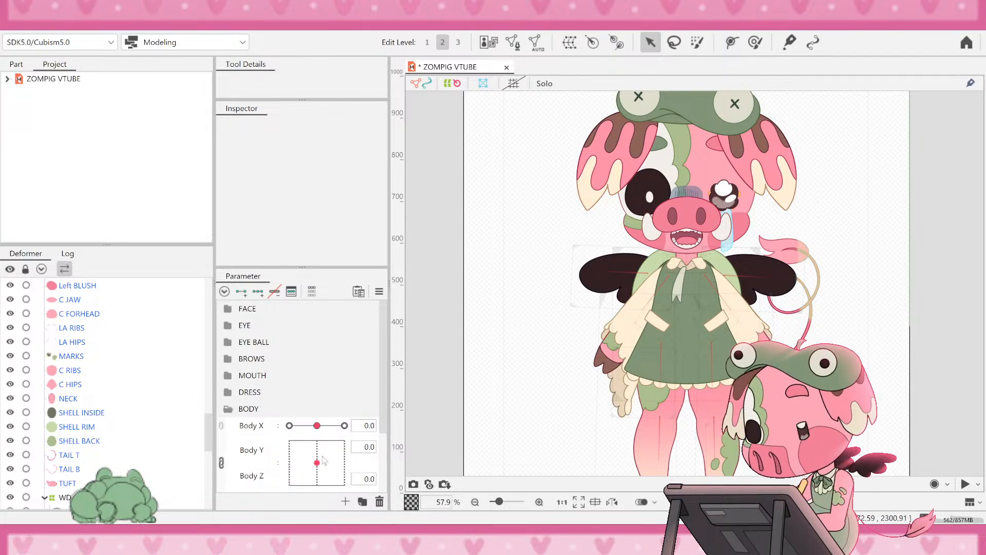
{"action": "left_click", "coordinate": [222, 462]}
{"action": "left_click", "coordinate": [222, 432]}
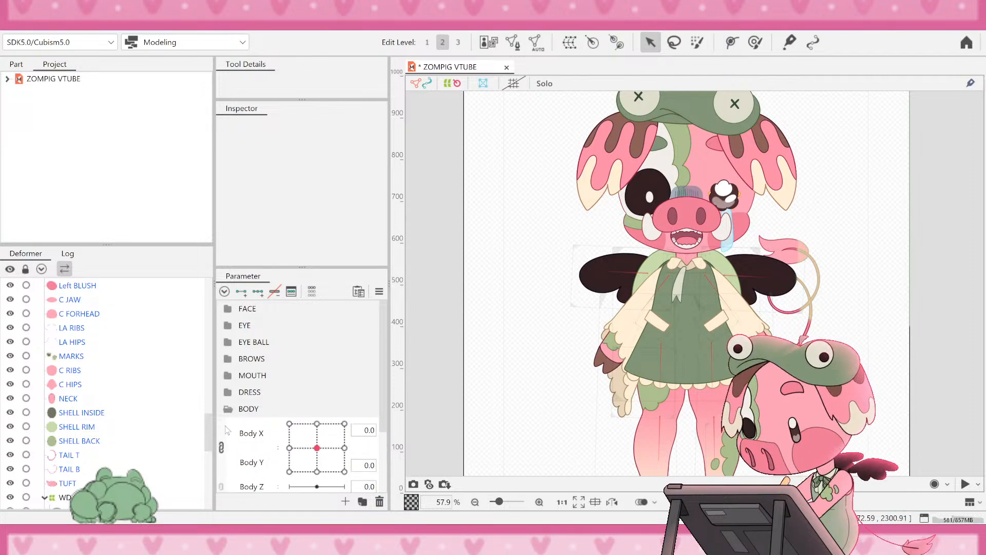
- Check the body movement on the combined Body X and Body Y pad, and unlink the two parameters
{"action": "mouse_move", "coordinate": [318, 449]}
{"action": "left_mouse_down"}
{"action": "mouse_move", "coordinate": [295, 437]}
{"action": "mouse_move", "coordinate": [315, 423]}
{"action": "mouse_move", "coordinate": [344, 442]}
{"action": "mouse_move", "coordinate": [289, 471]}
{"action": "mouse_move", "coordinate": [315, 425]}
{"action": "mouse_move", "coordinate": [368, 442]}
{"action": "mouse_move", "coordinate": [311, 470]}
{"action": "mouse_move", "coordinate": [329, 436]}
{"action": "mouse_move", "coordinate": [334, 467]}
{"action": "mouse_move", "coordinate": [269, 460]}
{"action": "mouse_move", "coordinate": [311, 417]}
{"action": "mouse_move", "coordinate": [343, 446]}
{"action": "mouse_move", "coordinate": [316, 420]}
{"action": "mouse_move", "coordinate": [348, 409]}
{"action": "mouse_move", "coordinate": [321, 426]}
{"action": "mouse_move", "coordinate": [317, 447]}
{"action": "left_mouse_up"}
{"action": "scroll", "coordinate": [632, 418], "scroll_direction": "down", "scroll_amount": 4}
{"action": "scroll", "coordinate": [633, 418], "scroll_direction": "up", "scroll_amount": 4}
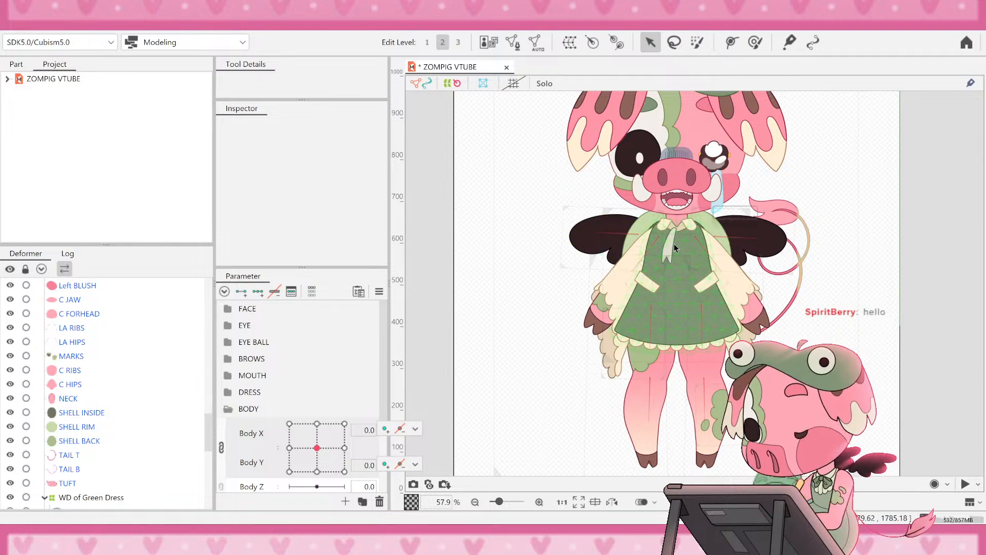
{"action": "scroll", "coordinate": [675, 249], "scroll_direction": "up", "scroll_amount": 5}
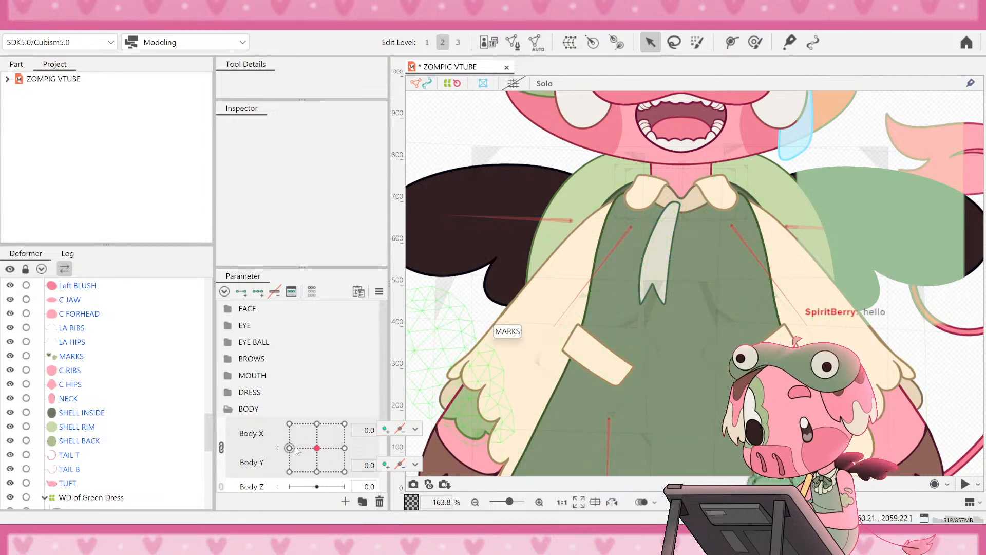
{"action": "mouse_move", "coordinate": [317, 447]}
{"action": "left_mouse_down"}
{"action": "mouse_move", "coordinate": [330, 431]}
{"action": "mouse_move", "coordinate": [317, 447]}
{"action": "left_mouse_up"}
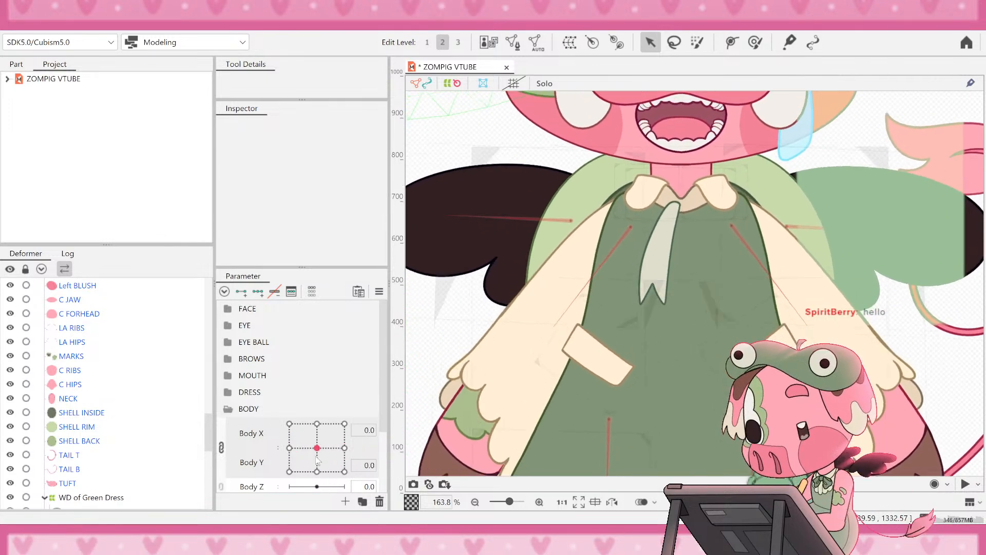
{"action": "left_click", "coordinate": [221, 447]}
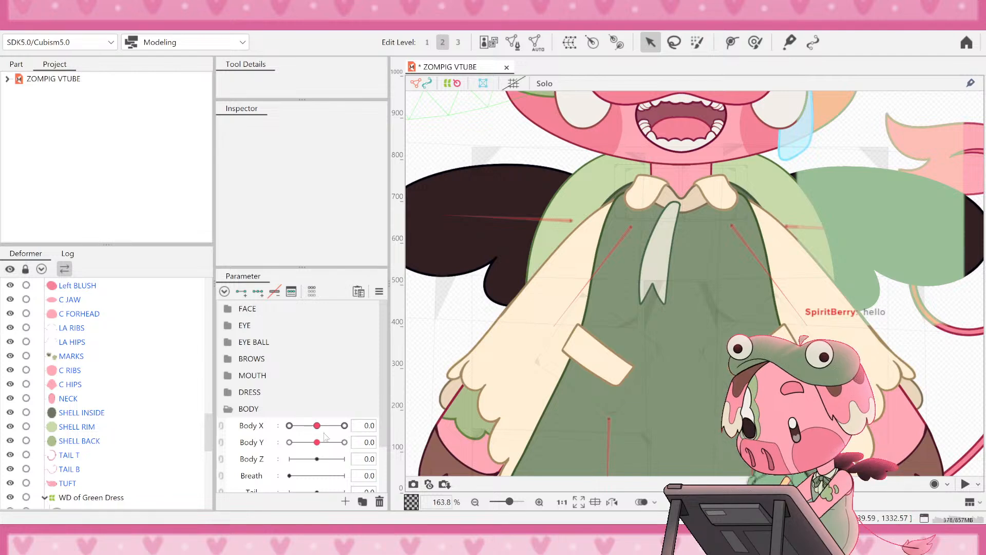
- Set Body X to -10 and shift the whole Warp Deformer of COLLAR2 sideways and slightly down toward the neckline's centre
{"action": "left_click_drag", "start_coordinate": [317, 426], "coordinate": [266, 431]}
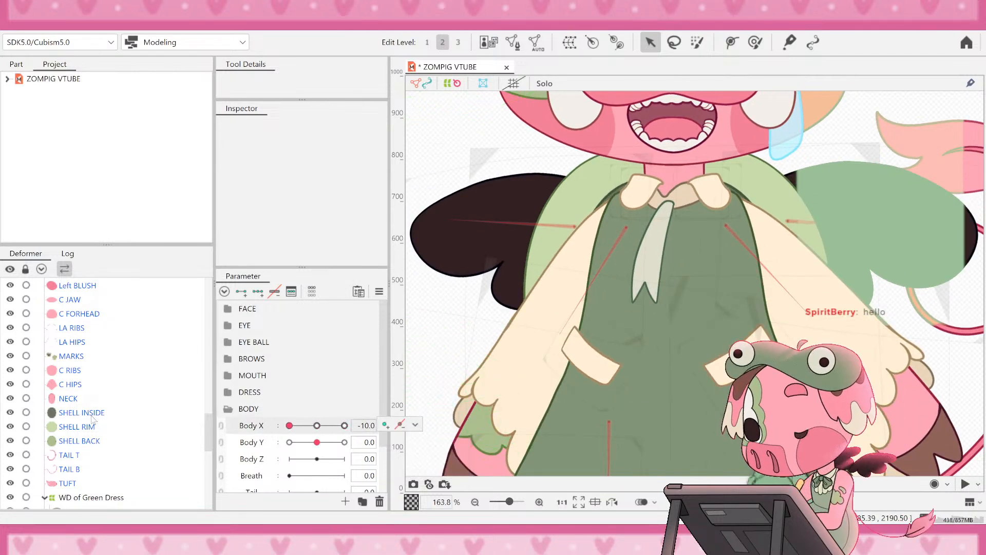
{"action": "scroll", "coordinate": [91, 417], "scroll_direction": "down", "scroll_amount": 4}
{"action": "scroll", "coordinate": [99, 374], "scroll_direction": "down", "scroll_amount": 5}
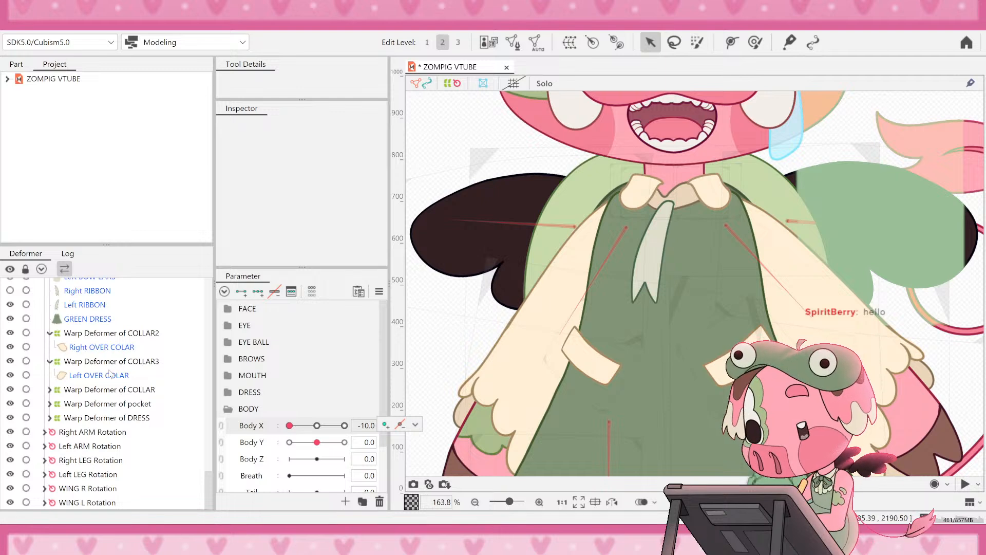
{"action": "left_click", "coordinate": [122, 348]}
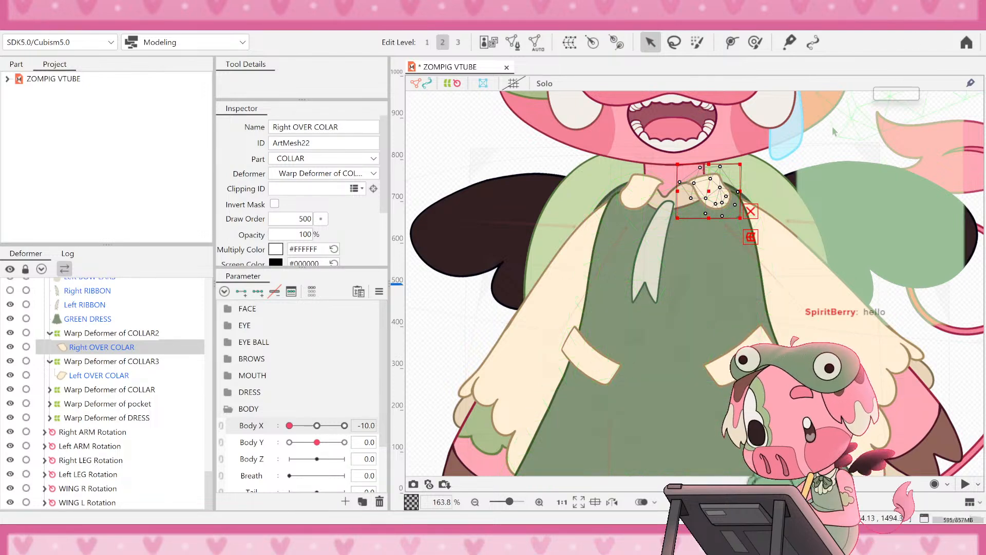
{"action": "scroll", "coordinate": [723, 177], "scroll_direction": "up", "scroll_amount": 6}
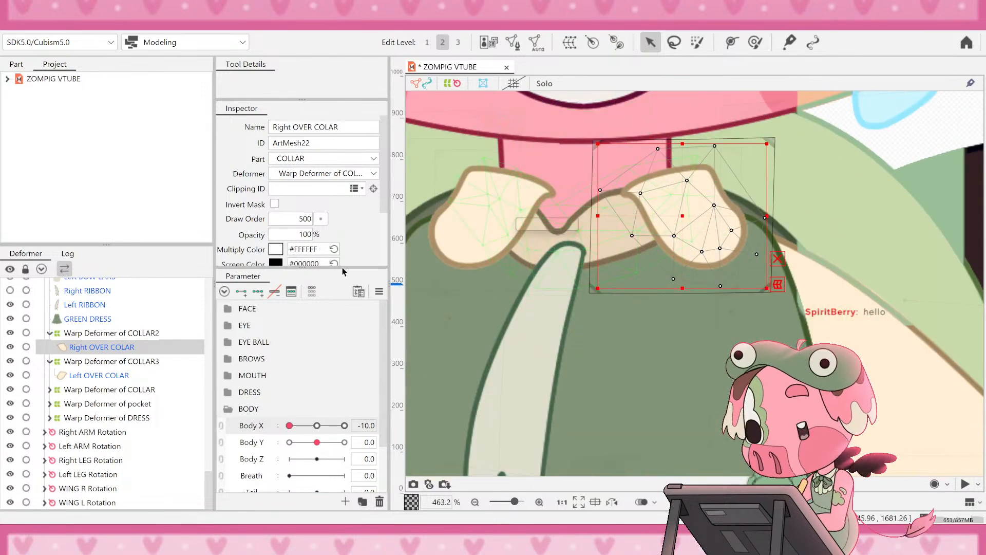
{"action": "left_click", "coordinate": [111, 333]}
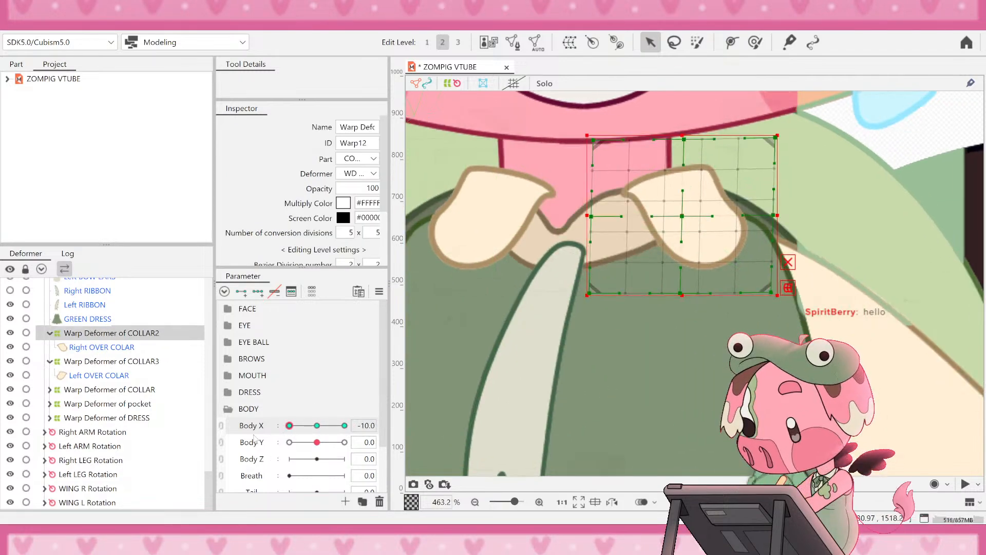
{"action": "scroll", "coordinate": [632, 164], "scroll_direction": "up", "scroll_amount": 2}
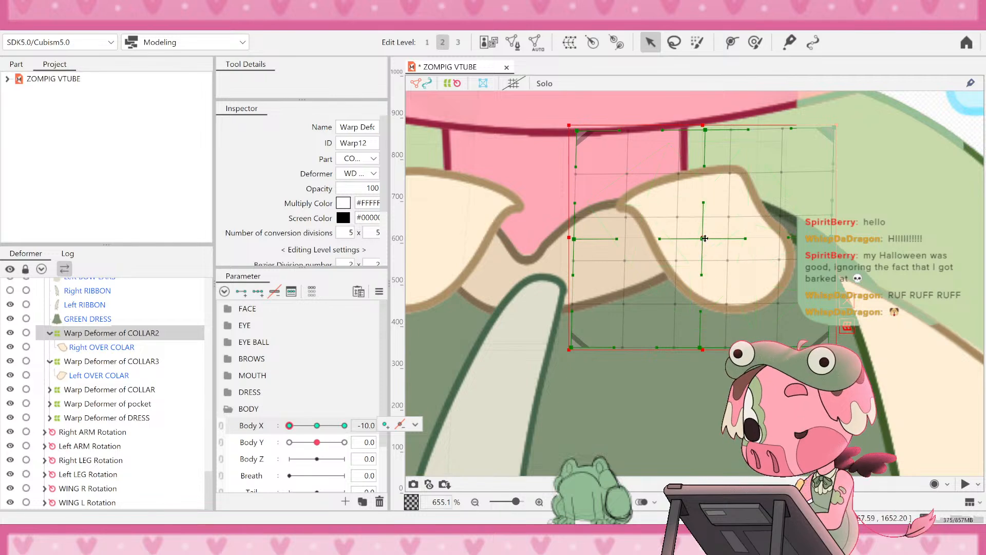
{"action": "left_click_drag", "start_coordinate": [706, 237], "coordinate": [658, 249]}
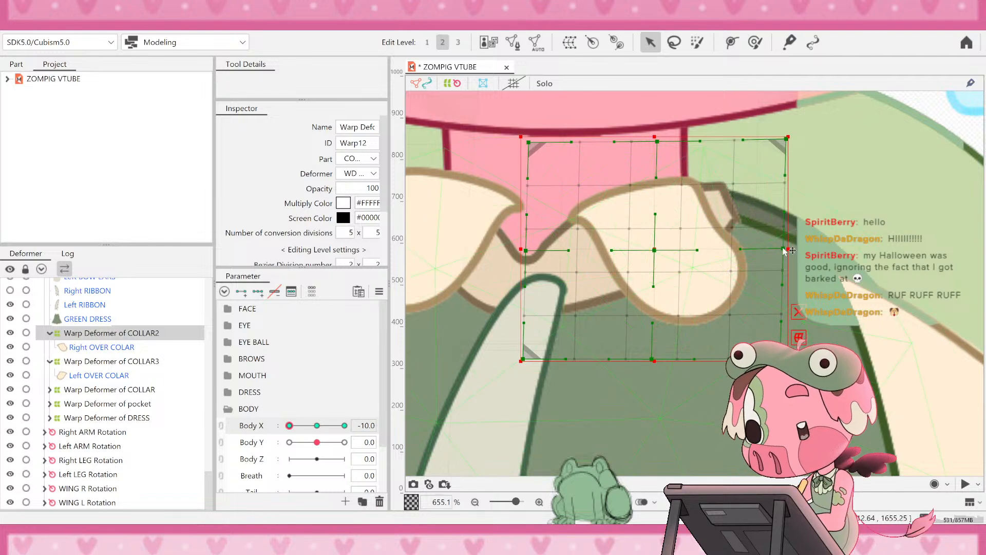
- Try to widen the collar by pulling the COLLAR2 deformer's outer middle and upper corner points outward, and undo those moves
{"action": "left_click_drag", "start_coordinate": [784, 248], "coordinate": [816, 218]}
{"action": "left_click_drag", "start_coordinate": [784, 138], "coordinate": [867, 137]}
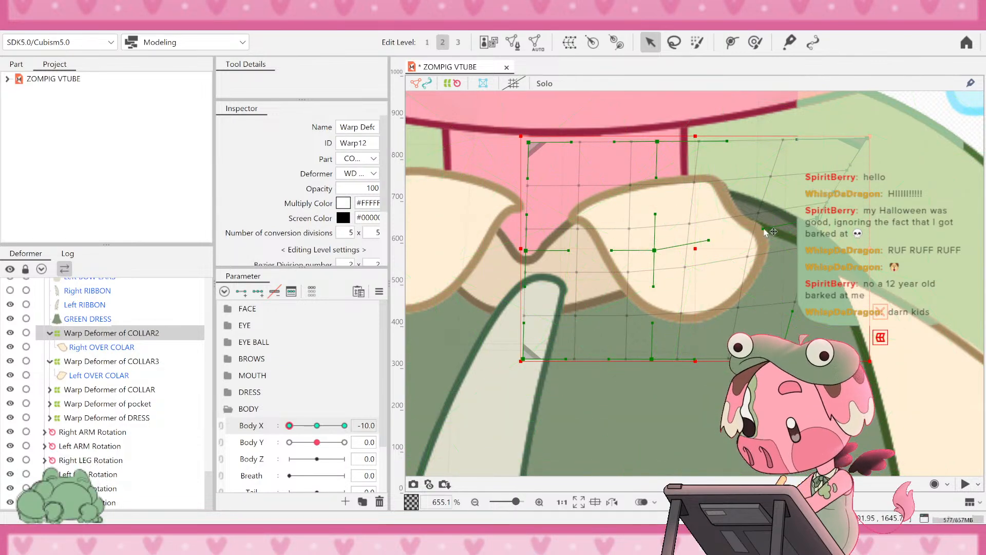
{"action": "left_click_drag", "start_coordinate": [765, 228], "coordinate": [730, 261]}
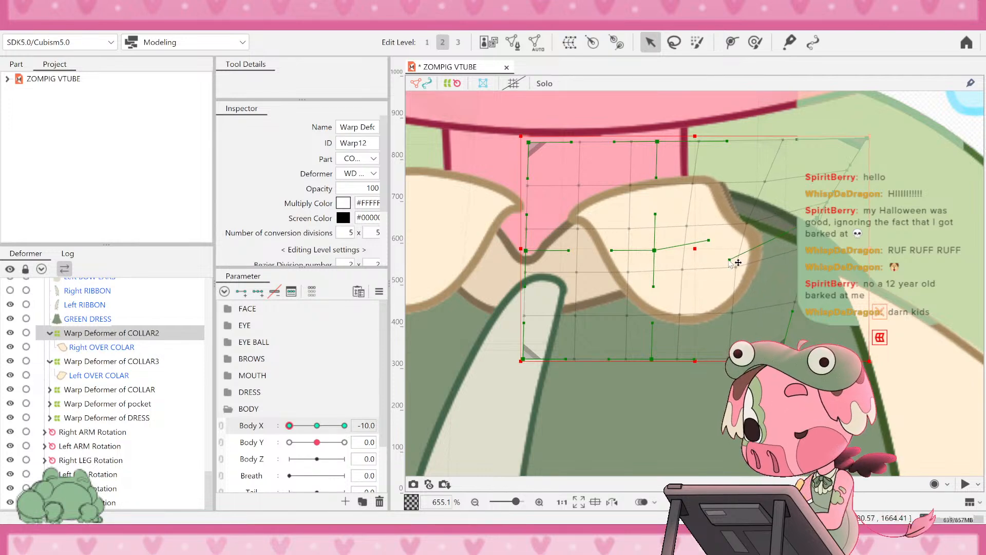
{"action": "key", "text": "ctrl+z"}
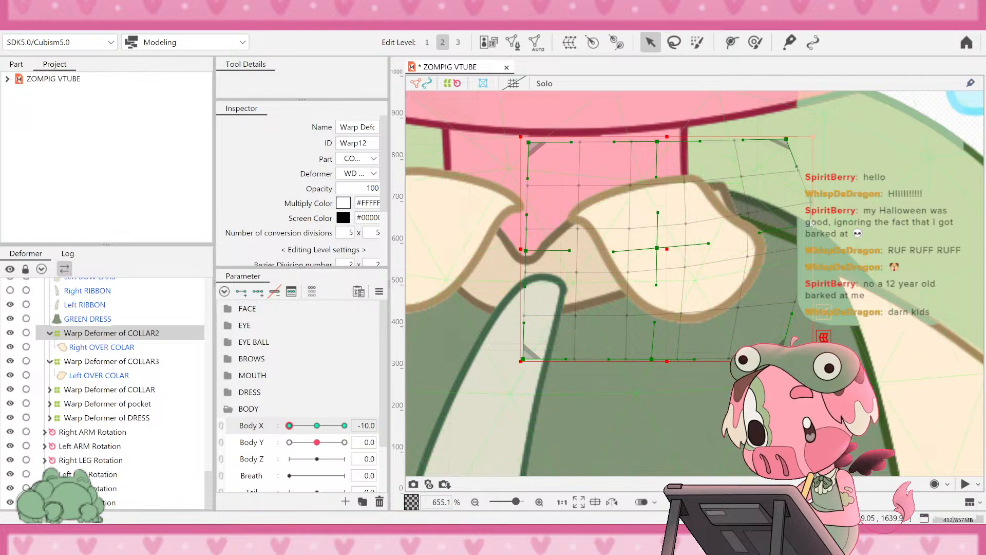
{"action": "key", "text": "ctrl+z"}
- Select the control points along the COLLAR2 deformer's outer edge with their handles and move them together outward over the shoulder
{"action": "left_click_drag", "start_coordinate": [741, 122], "coordinate": [818, 345]}
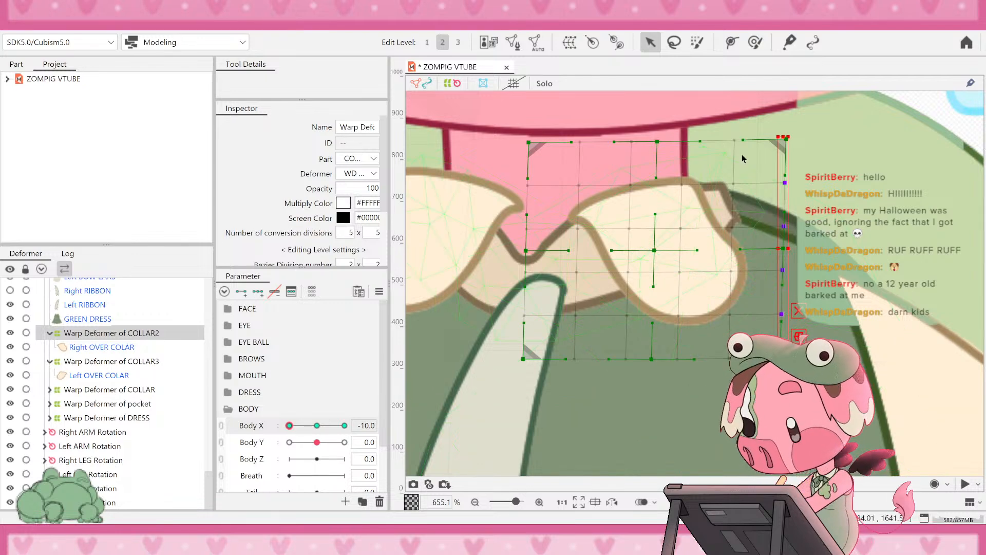
{"action": "left_click_drag", "start_coordinate": [715, 126], "coordinate": [823, 364]}
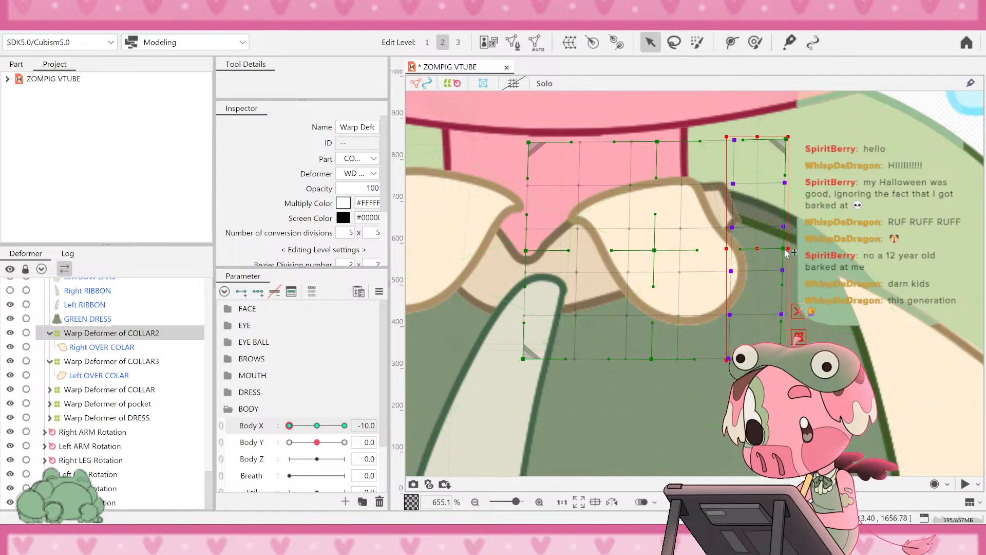
{"action": "left_click_drag", "start_coordinate": [787, 252], "coordinate": [811, 246]}
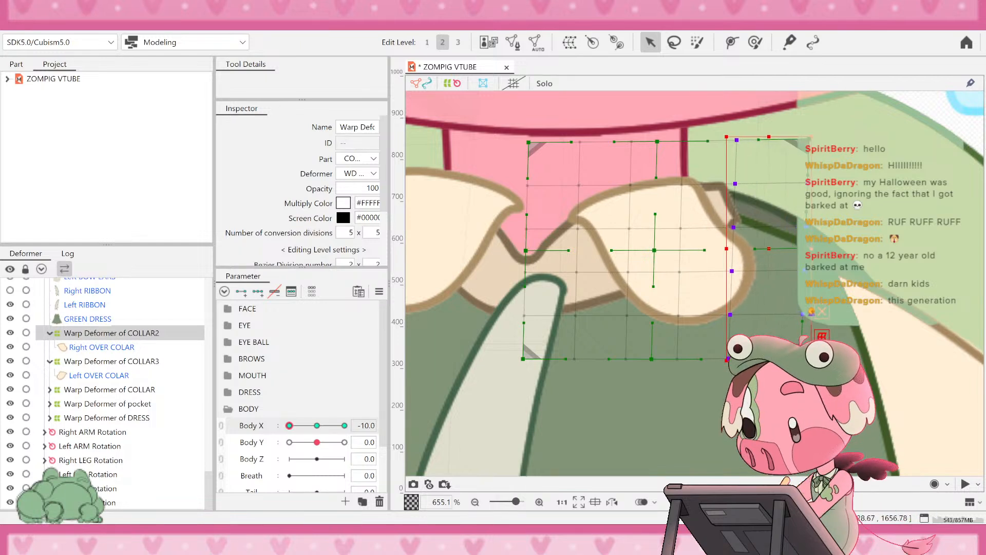
{"action": "key", "text": "ctrl+z"}
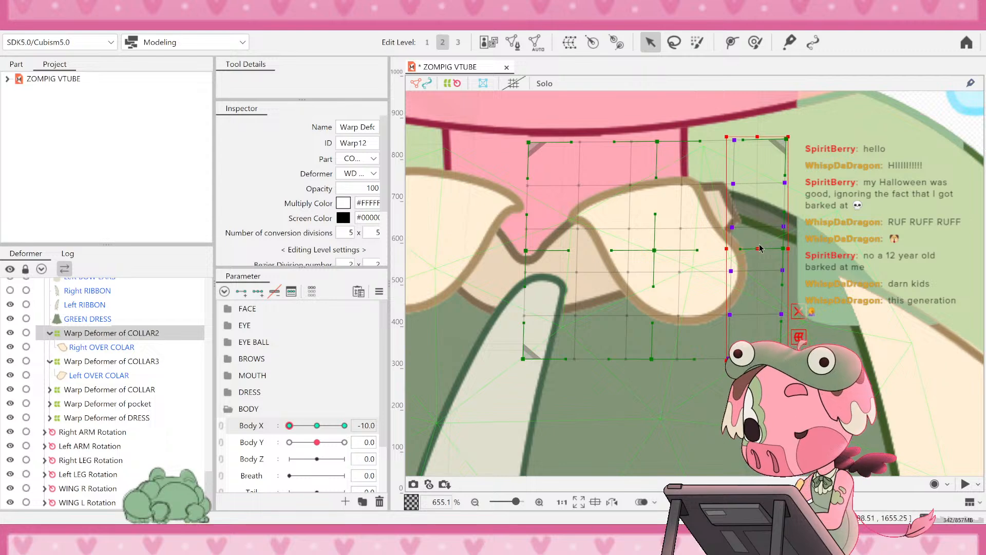
{"action": "left_click_drag", "start_coordinate": [759, 246], "coordinate": [826, 246]}
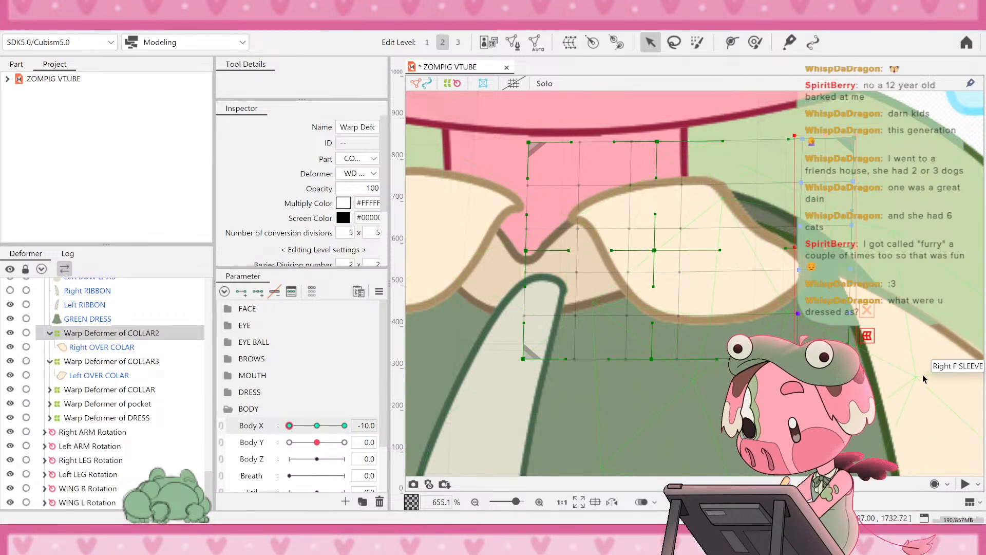
- Reselect Warp Deformer of COLLAR2, pull its outer middle point slightly inward, and nudge its upper middle point and handle outward
{"action": "left_click", "coordinate": [923, 379]}
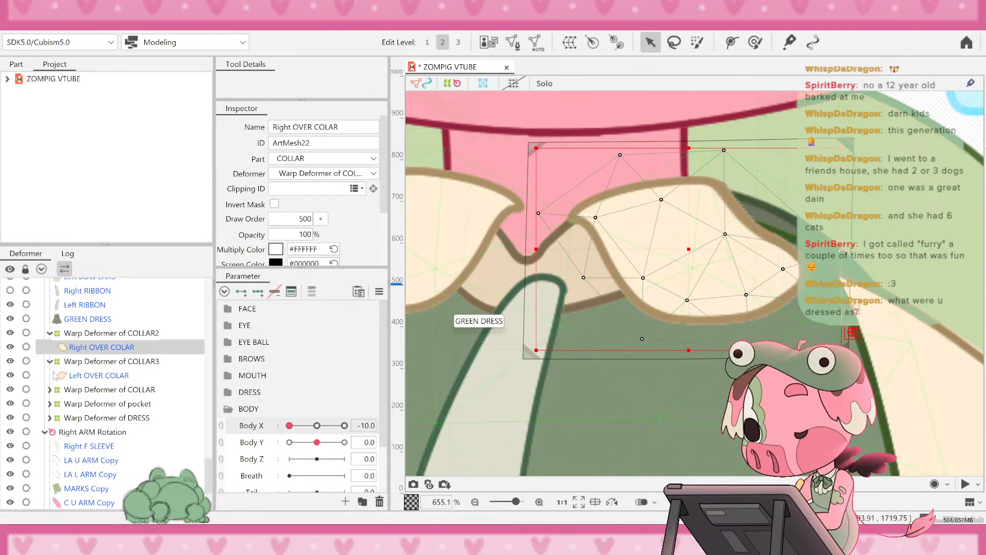
{"action": "left_click", "coordinate": [90, 335]}
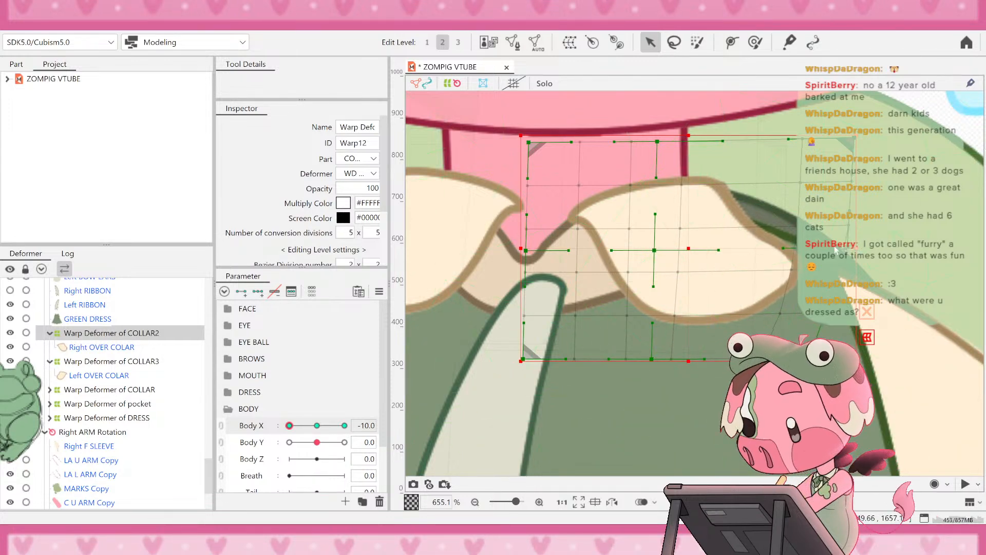
{"action": "left_click_drag", "start_coordinate": [846, 249], "coordinate": [811, 242]}
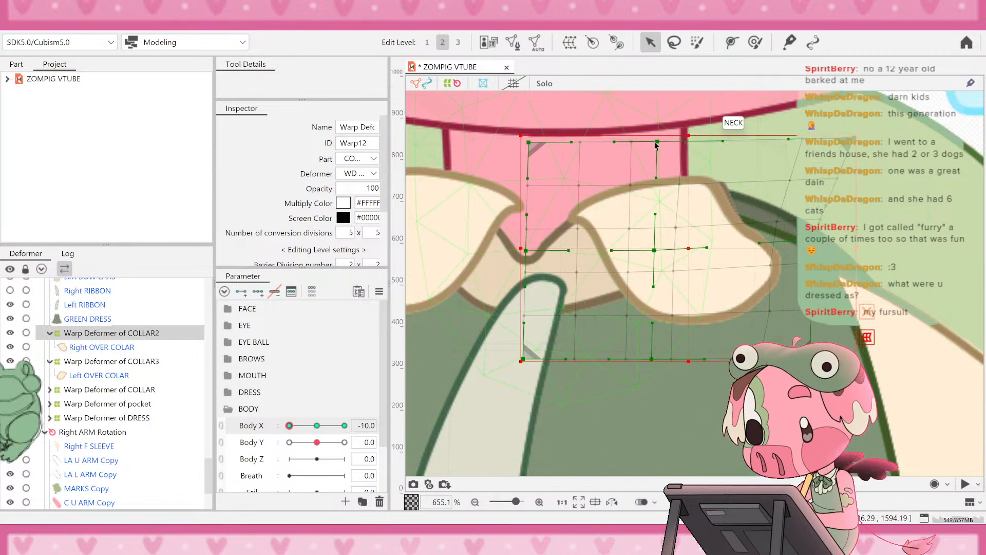
{"action": "left_click_drag", "start_coordinate": [656, 146], "coordinate": [674, 146]}
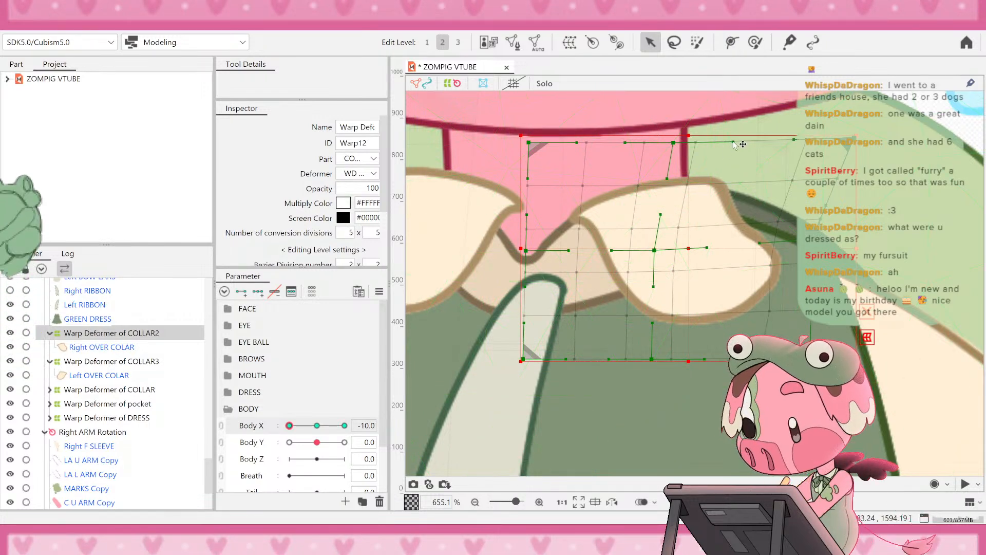
{"action": "left_click_drag", "start_coordinate": [732, 144], "coordinate": [741, 142]}
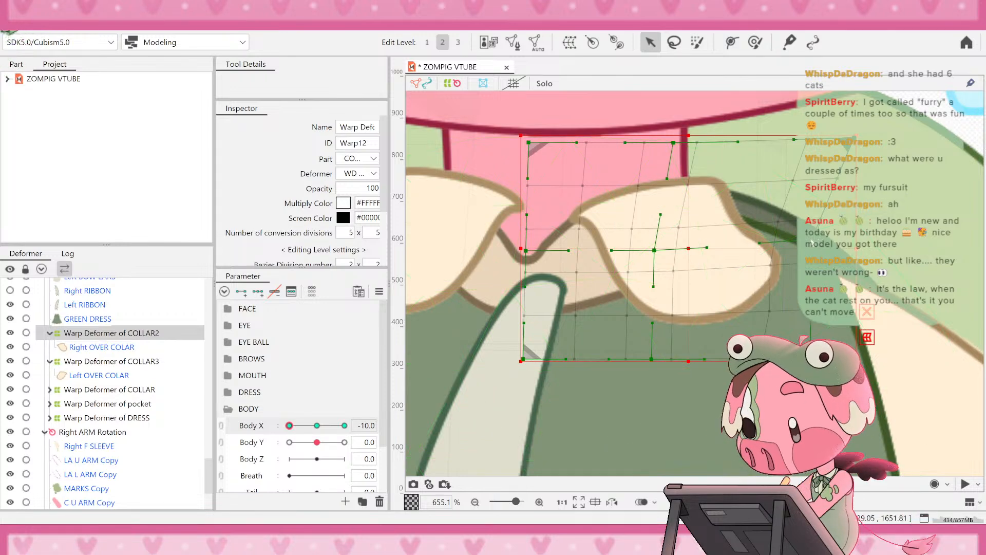
{"action": "mouse_move", "coordinate": [815, 238]}
{"action": "left_mouse_down"}
{"action": "mouse_move", "coordinate": [828, 233]}
{"action": "mouse_move", "coordinate": [818, 235]}
{"action": "left_mouse_up"}
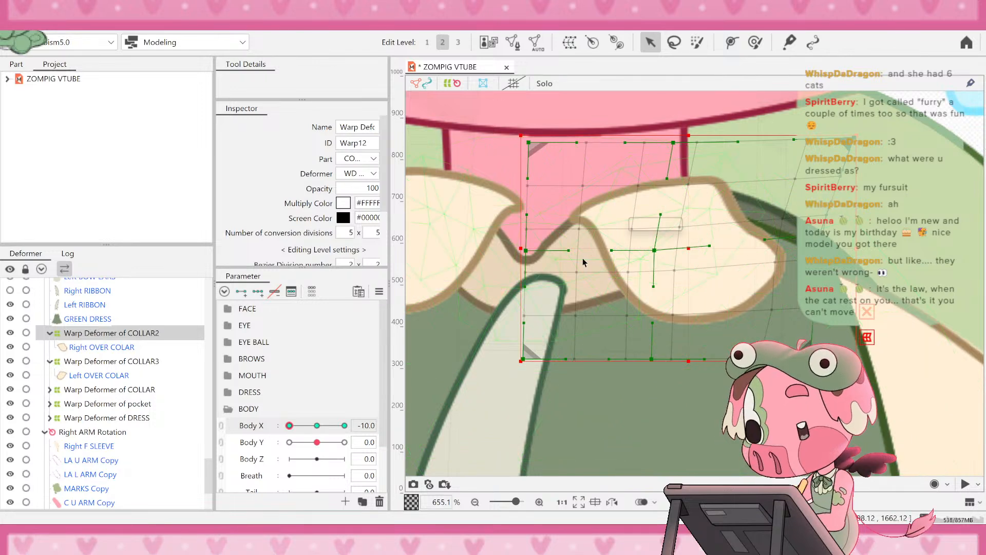
- Bend the upper part of the COLLAR2 deformer's inner edge slightly toward the opposite collar flap using its curve handle
{"action": "scroll", "coordinate": [650, 233], "scroll_direction": "down", "scroll_amount": 2}
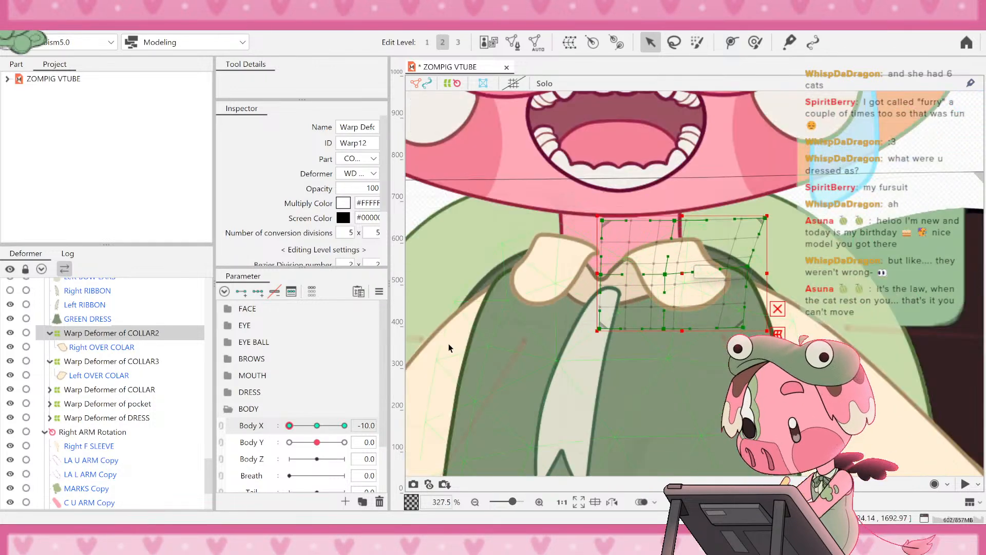
{"action": "scroll", "coordinate": [750, 214], "scroll_direction": "up", "scroll_amount": 2}
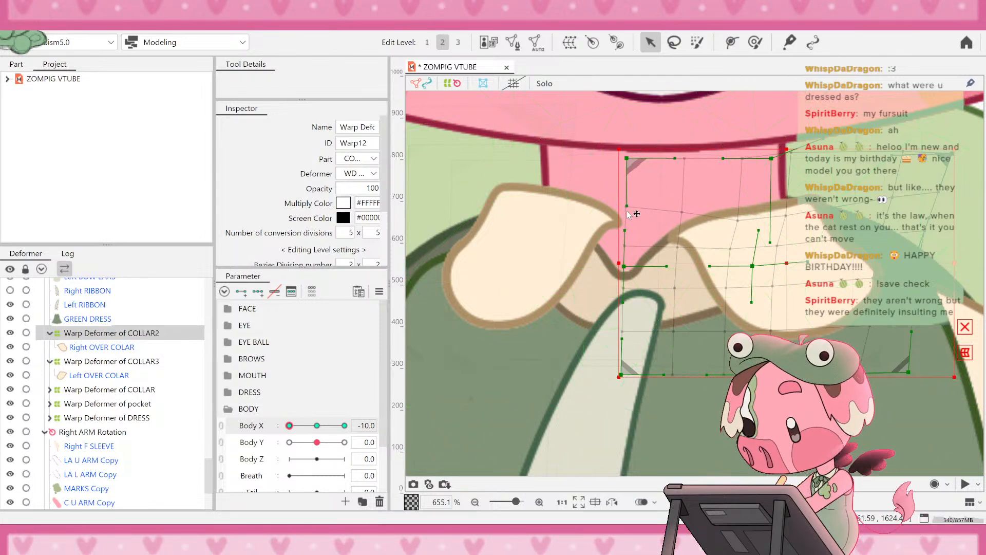
{"action": "mouse_move", "coordinate": [628, 211]}
{"action": "left_mouse_down"}
{"action": "mouse_move", "coordinate": [625, 225]}
{"action": "mouse_move", "coordinate": [621, 217]}
{"action": "left_mouse_up"}
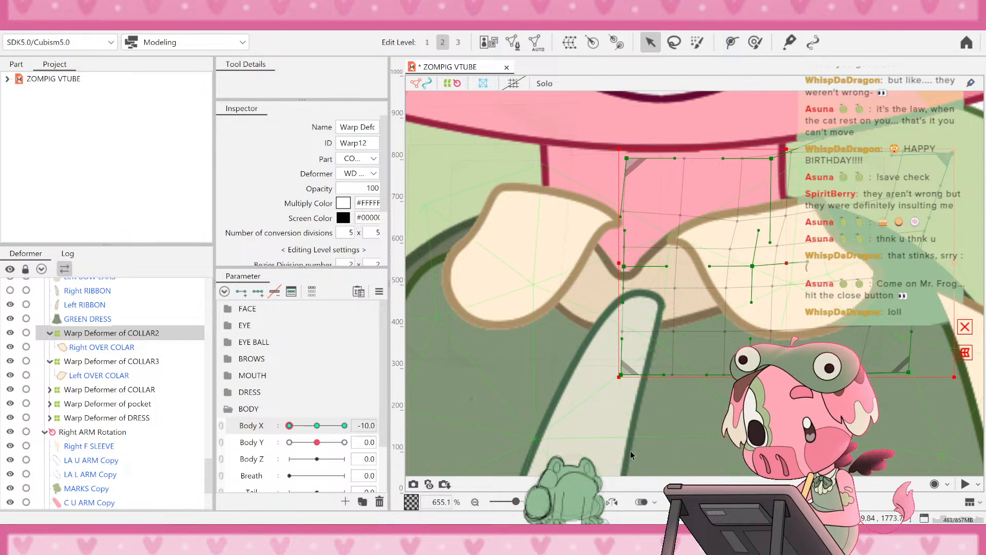
- Switch to Notepad with New Text Document.txt open and reposition its window over the canvas
{"action": "key", "text": "super+e"}
{"action": "left_click_drag", "start_coordinate": [493, 40], "coordinate": [500, 522]}
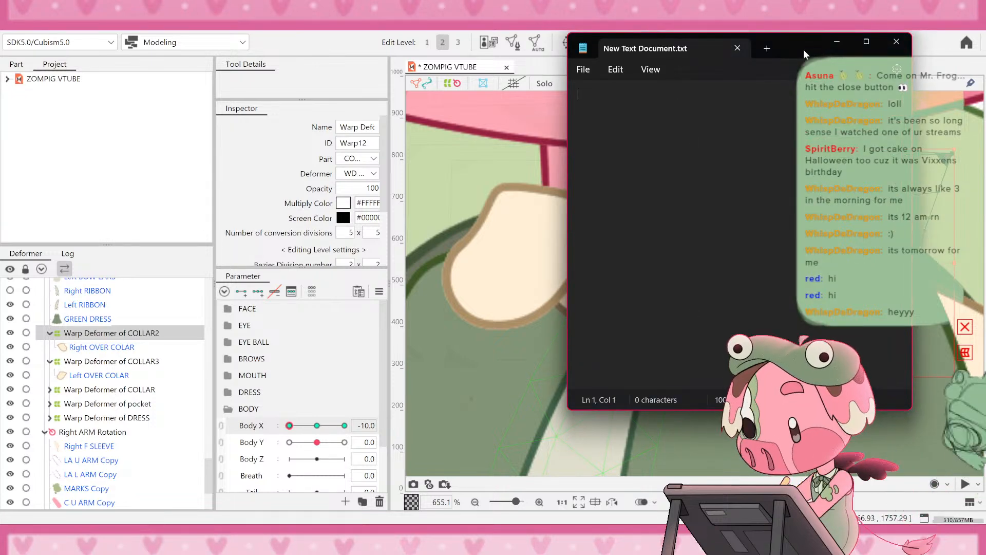
{"action": "left_click_drag", "start_coordinate": [800, 48], "coordinate": [789, 45]}
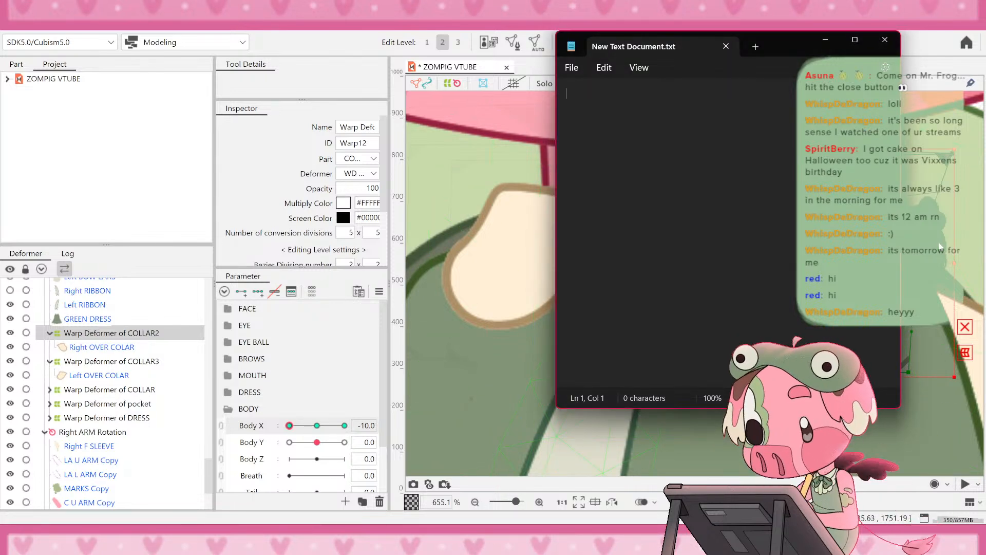
- Move the Notepad window toward the middle of the workspace and set the desktop frog's behaviour to Sit and Spin Head
{"action": "left_click_drag", "start_coordinate": [790, 43], "coordinate": [569, 82]}
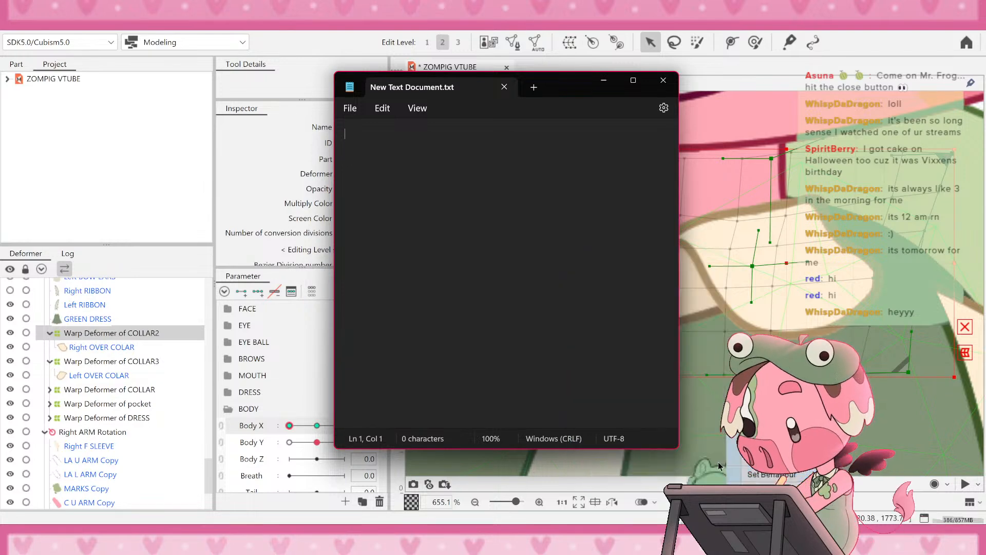
{"action": "mouse_move", "coordinate": [732, 473]}
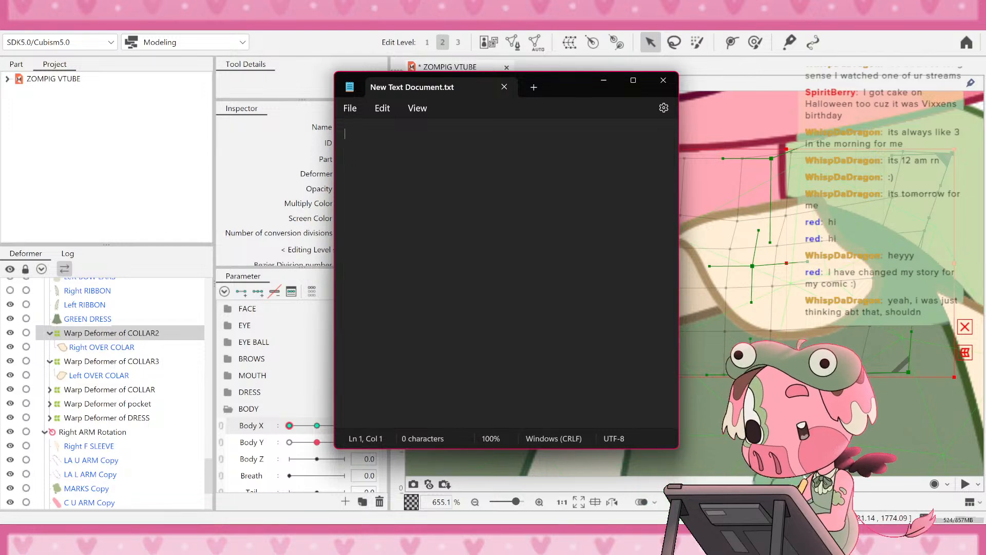
{"action": "right_click", "coordinate": [815, 488]}
{"action": "mouse_move", "coordinate": [855, 474]}
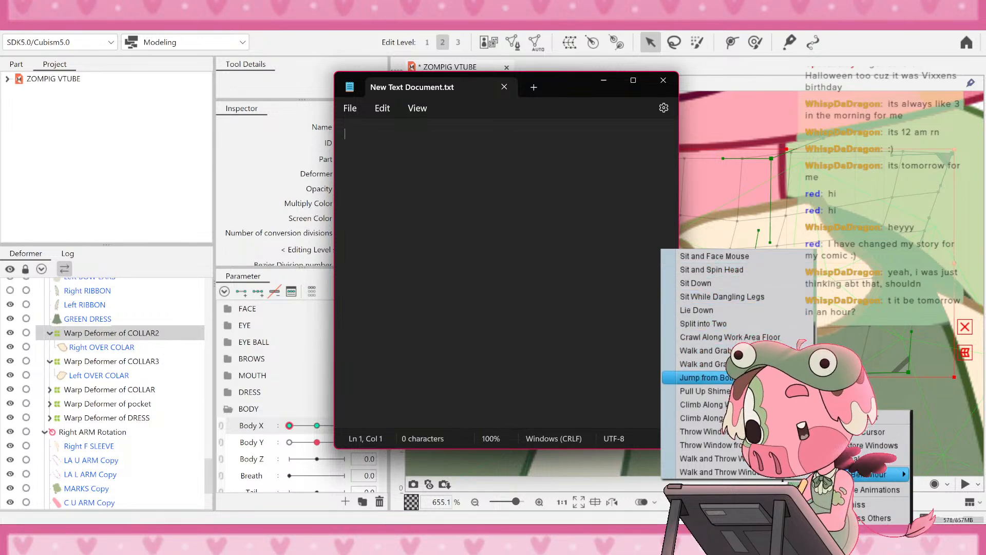
{"action": "left_click", "coordinate": [714, 269]}
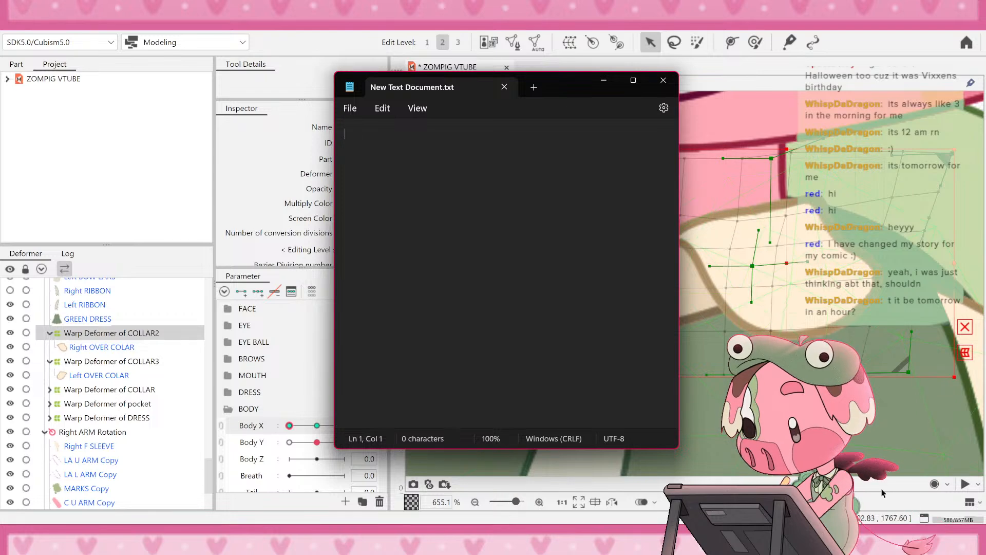
- Place the desktop frog below the parameter list and set its behaviour to Sit and Spin Head
{"action": "left_click_drag", "start_coordinate": [632, 483], "coordinate": [301, 374]}
{"action": "right_click", "coordinate": [310, 474]}
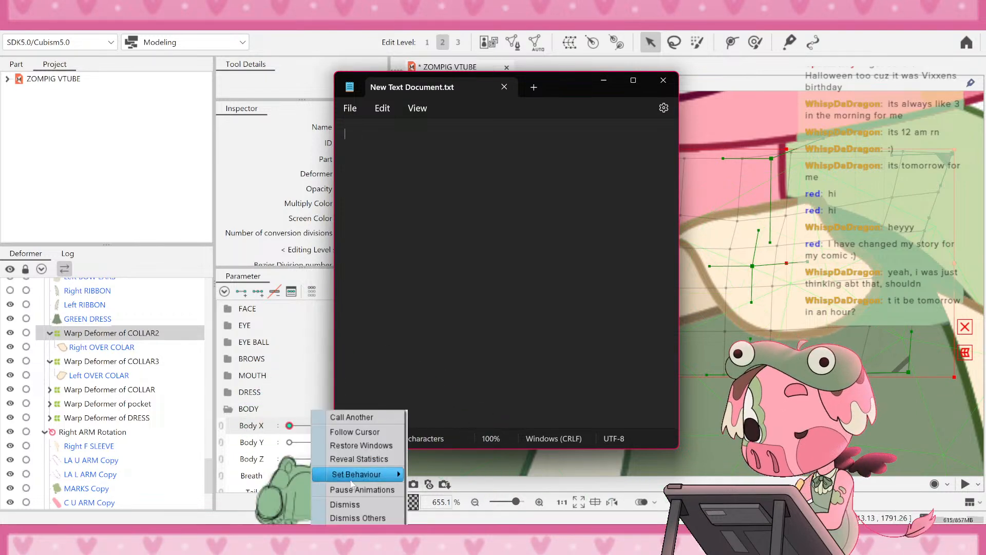
{"action": "mouse_move", "coordinate": [352, 480]}
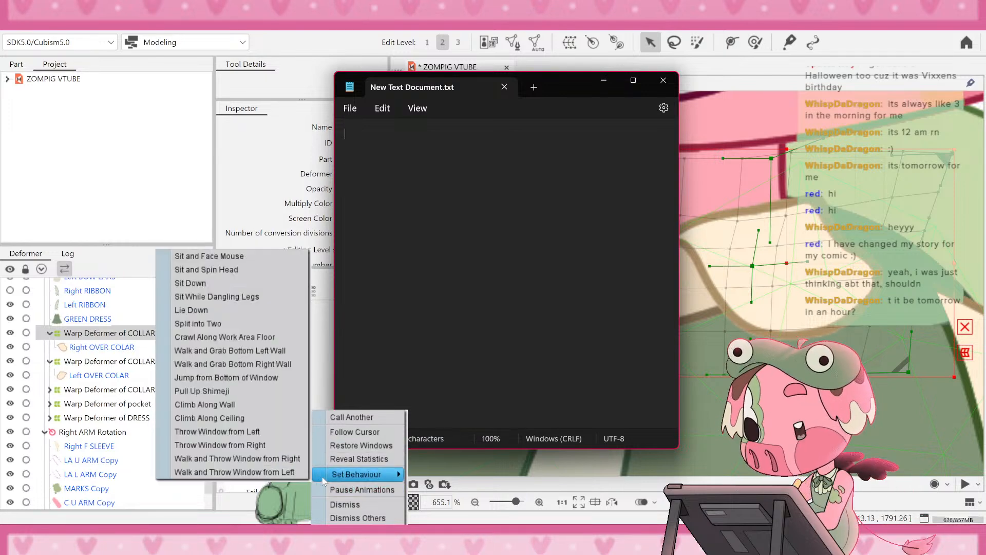
{"action": "left_click", "coordinate": [205, 269]}
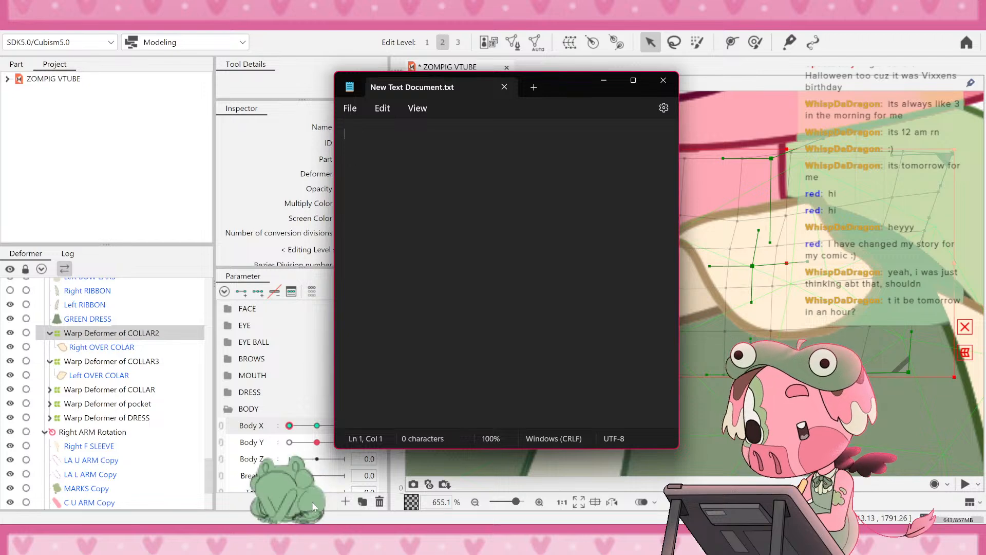
- Close Notepad, bend the COLLAR2 deformer's upper edge downward from its inner corner, and raise the inner edge's middle point slightly
{"action": "left_click", "coordinate": [664, 81]}
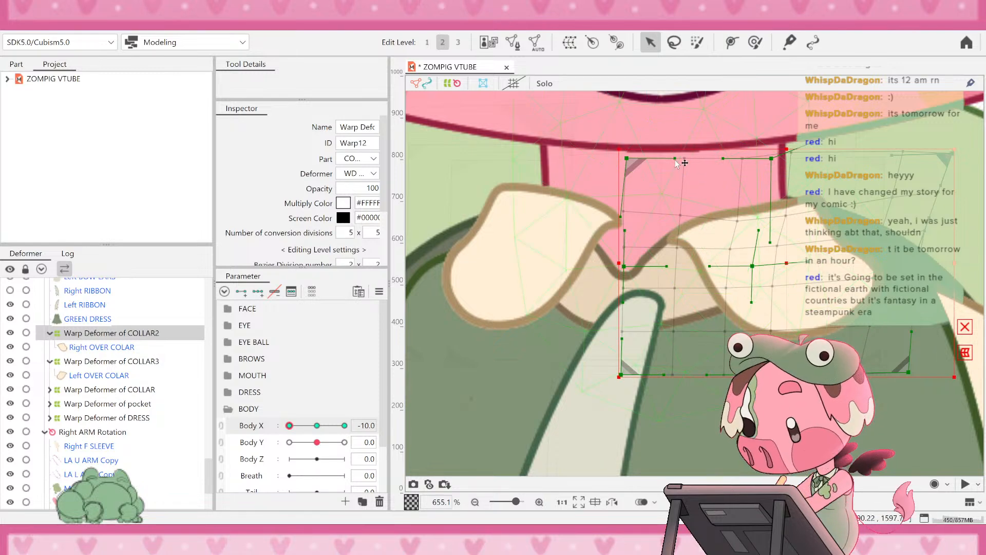
{"action": "left_click_drag", "start_coordinate": [675, 158], "coordinate": [692, 195]}
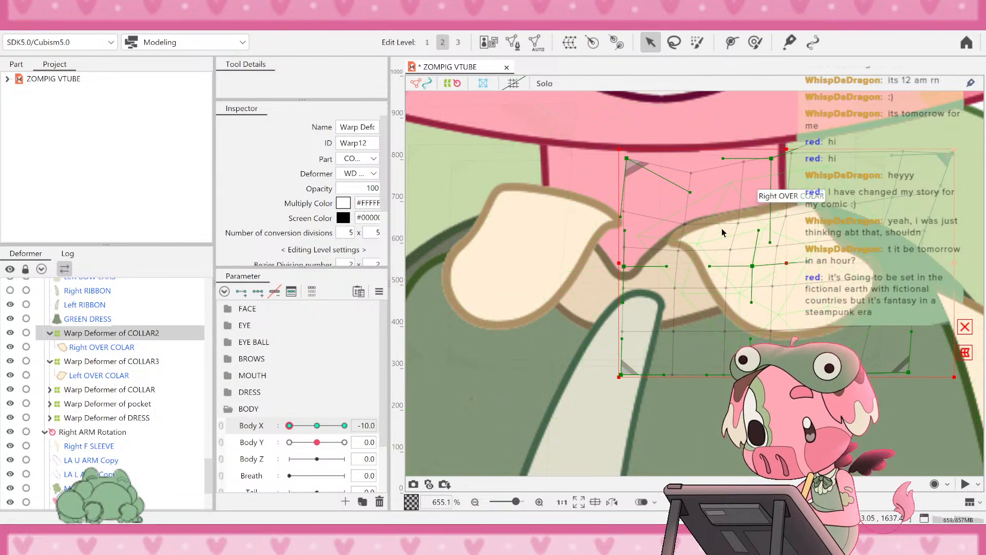
{"action": "left_click_drag", "start_coordinate": [627, 274], "coordinate": [628, 253]}
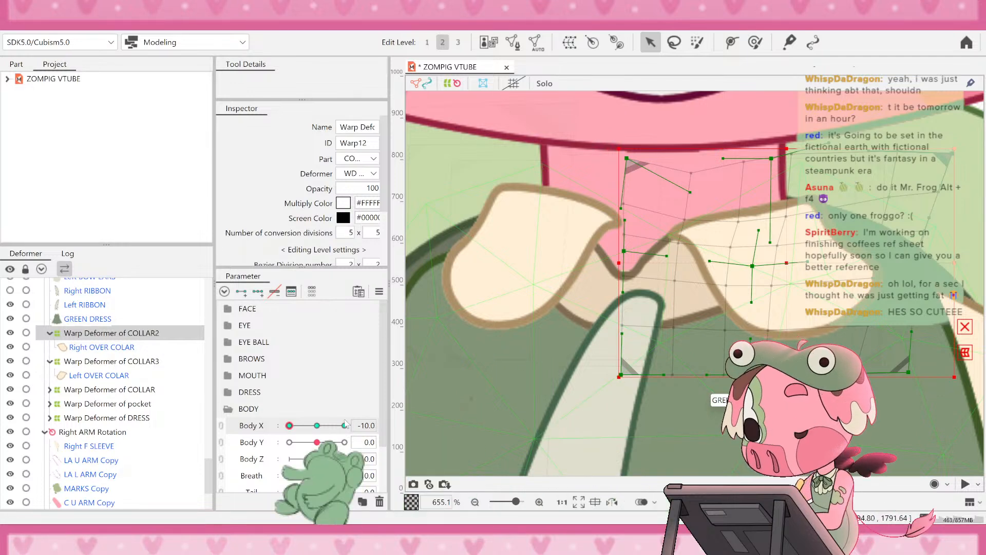
- Duplicate the desktop frog by setting its behaviour to Split into Two
{"action": "right_click", "coordinate": [267, 411]}
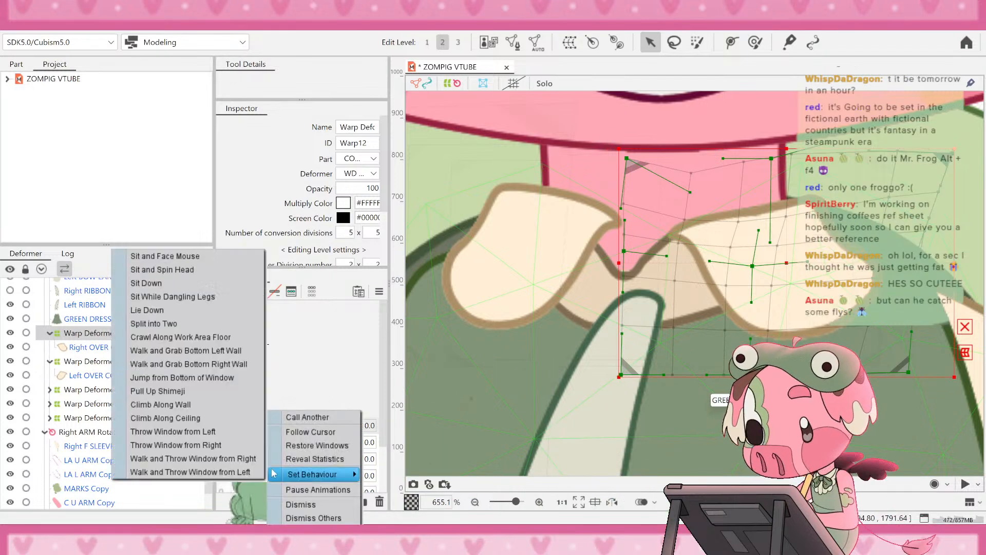
{"action": "mouse_move", "coordinate": [287, 480]}
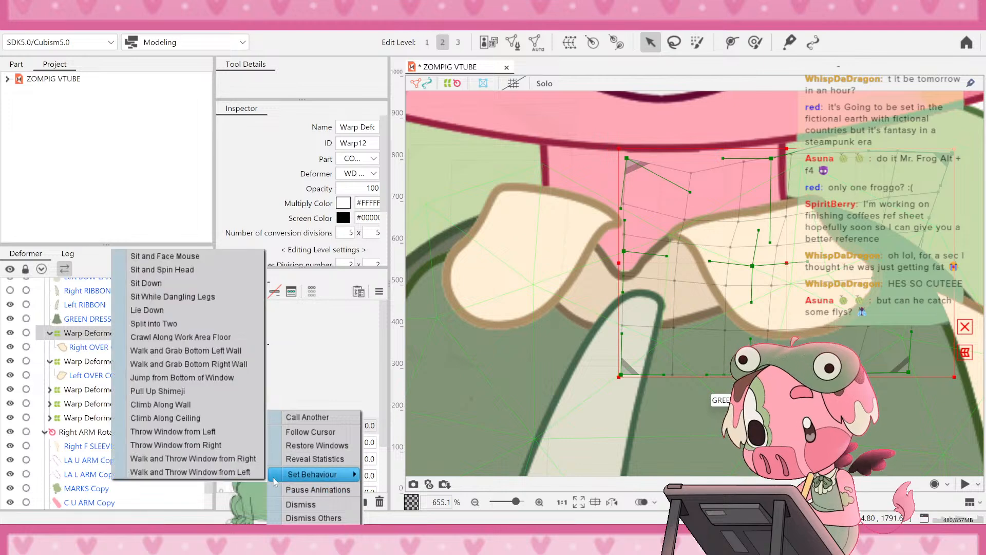
{"action": "left_click", "coordinate": [189, 325]}
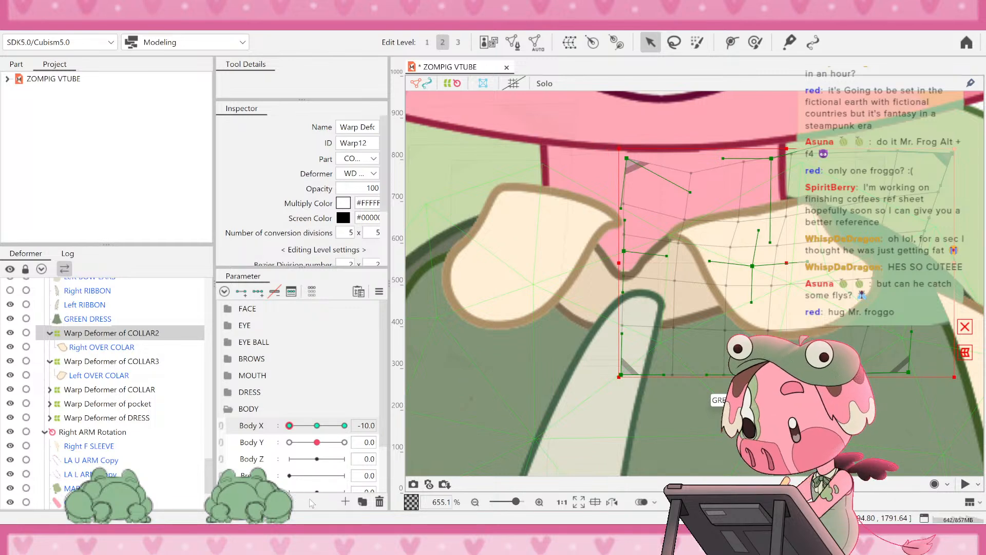
- Set one desktop frog's behaviour to Sit While Dangling Legs and toss the other frog across the canvas
{"action": "right_click", "coordinate": [250, 496]}
{"action": "mouse_move", "coordinate": [323, 476]}
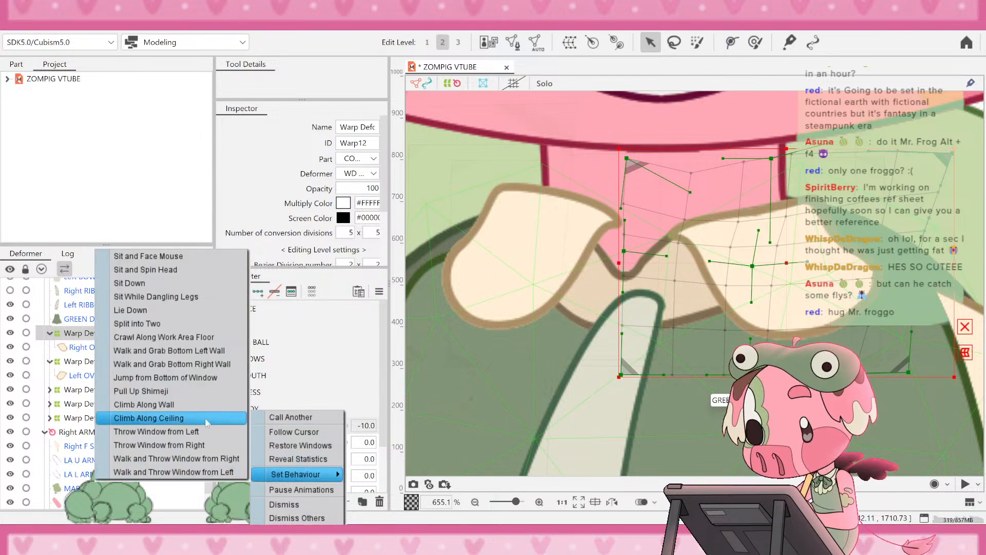
{"action": "left_click", "coordinate": [172, 301]}
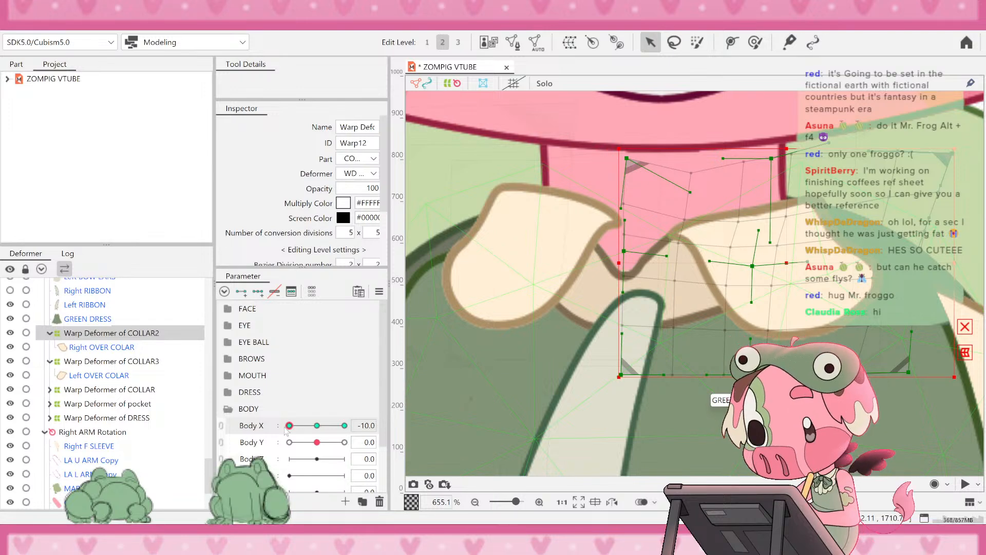
{"action": "left_click_drag", "start_coordinate": [128, 480], "coordinate": [693, 324]}
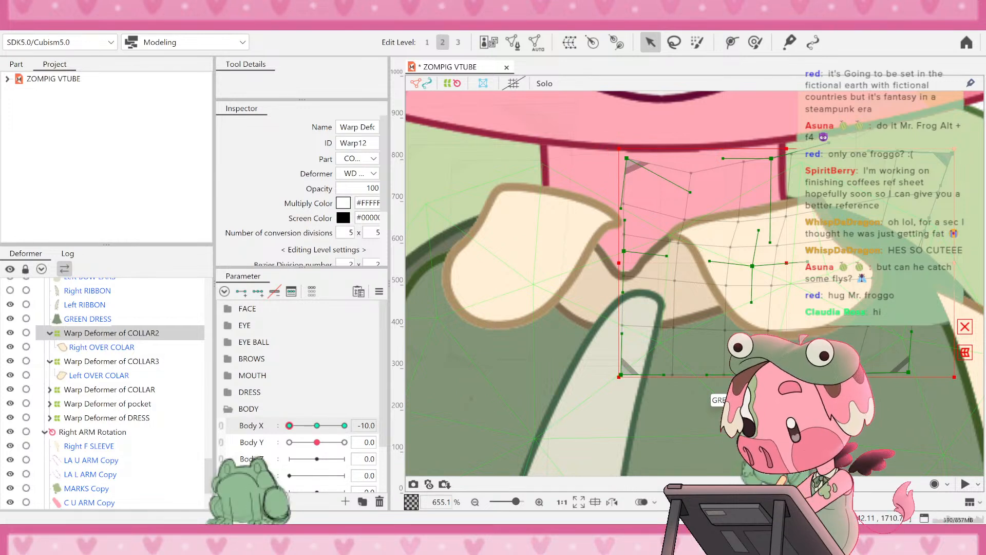
{"action": "left_click_drag", "start_coordinate": [700, 332], "coordinate": [496, 279]}
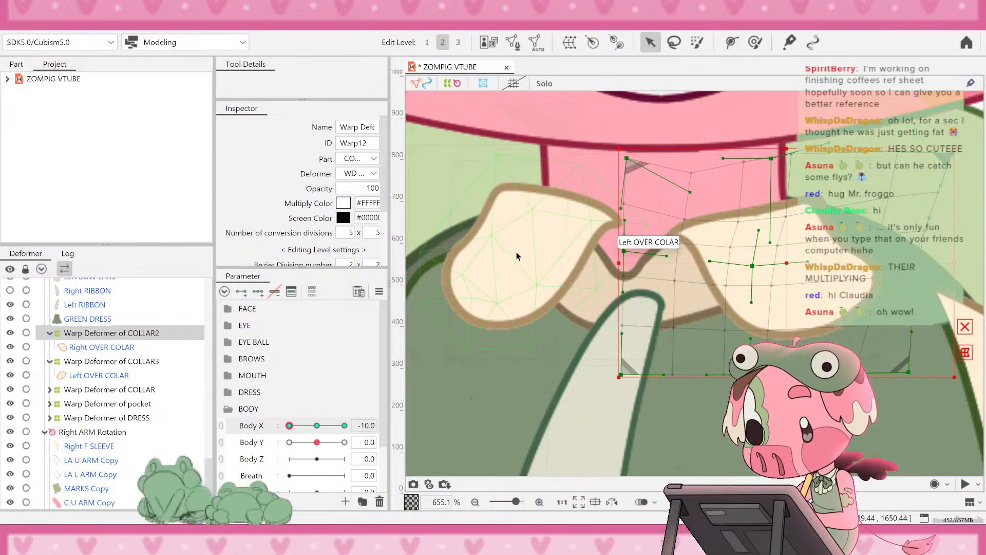
- Select Warp Deformer of COLLAR3 and shift the whole deformer outward and down over the shoulder at Body X -10
{"action": "left_click", "coordinate": [94, 362]}
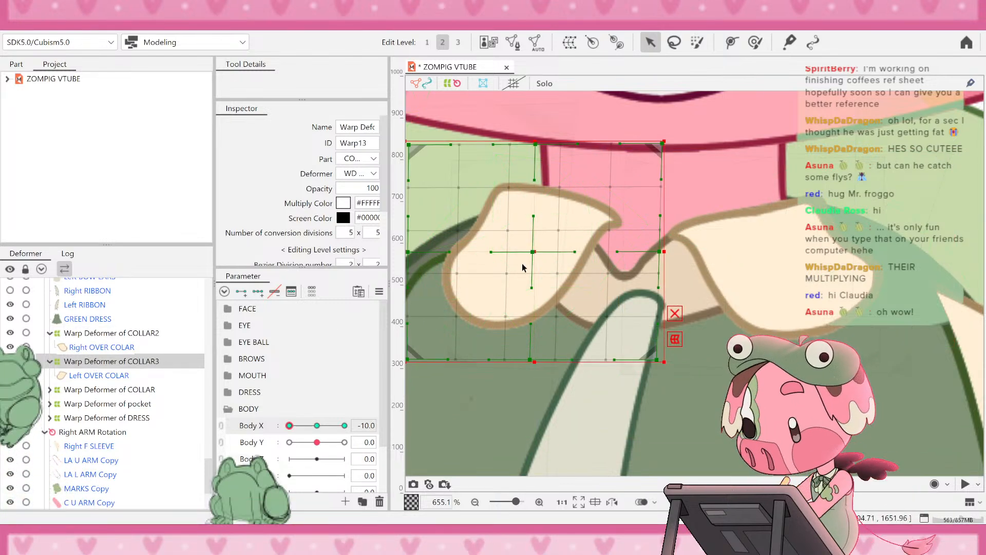
{"action": "left_click_drag", "start_coordinate": [533, 253], "coordinate": [510, 275]}
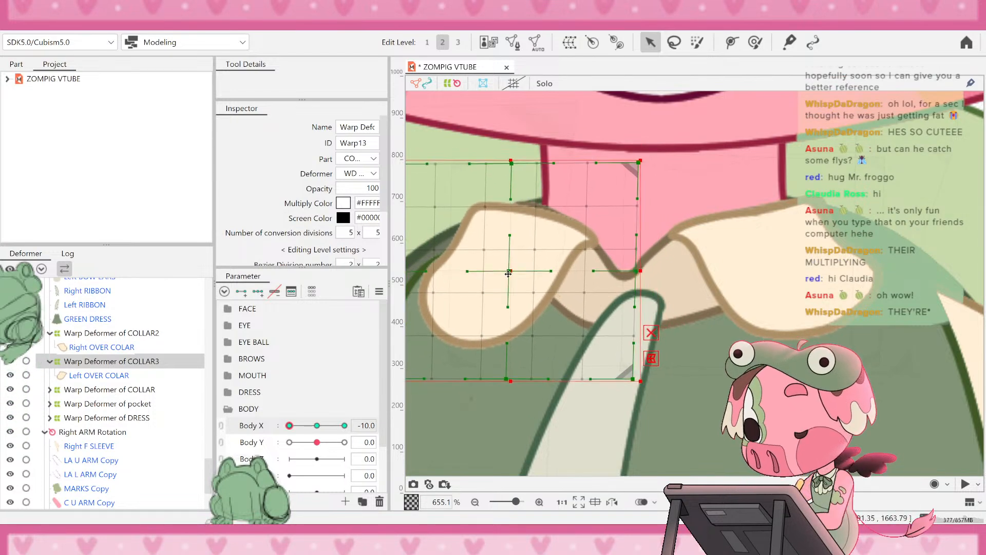
{"action": "scroll", "coordinate": [753, 360], "scroll_direction": "down", "scroll_amount": 3}
{"action": "scroll", "coordinate": [675, 344], "scroll_direction": "up", "scroll_amount": 3}
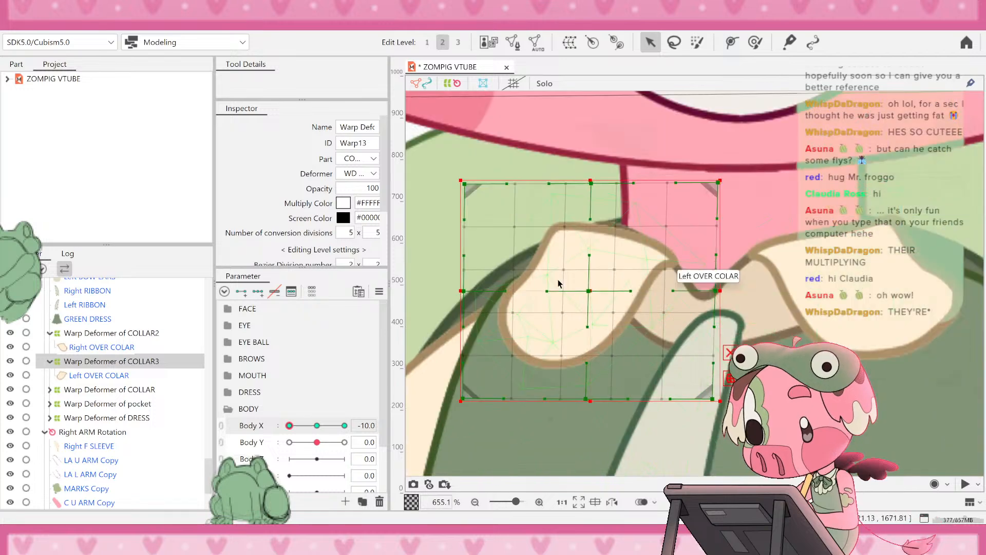
{"action": "left_click_drag", "start_coordinate": [526, 311], "coordinate": [567, 434]}
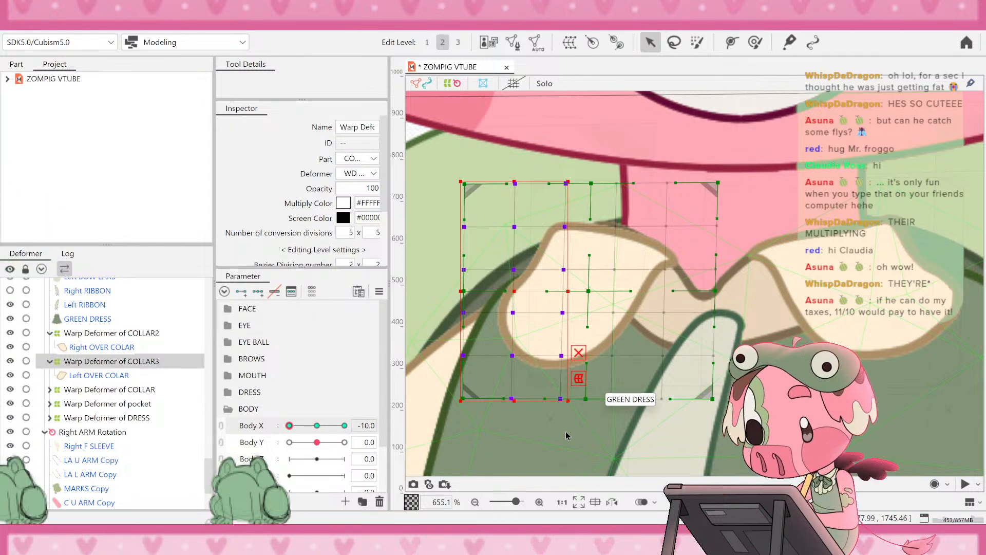
{"action": "left_click", "coordinate": [520, 293]}
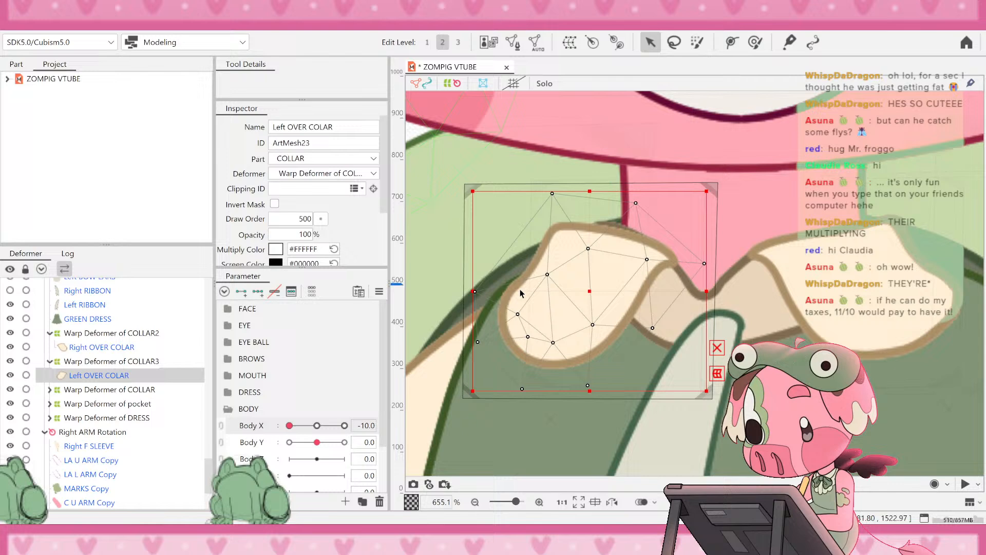
{"action": "left_click", "coordinate": [94, 362]}
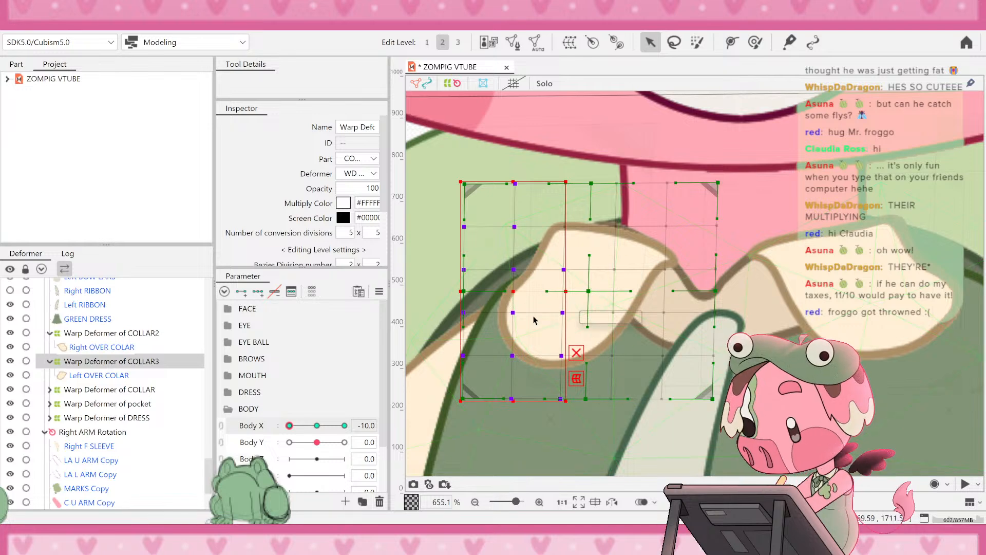
{"action": "left_click", "coordinate": [453, 177]}
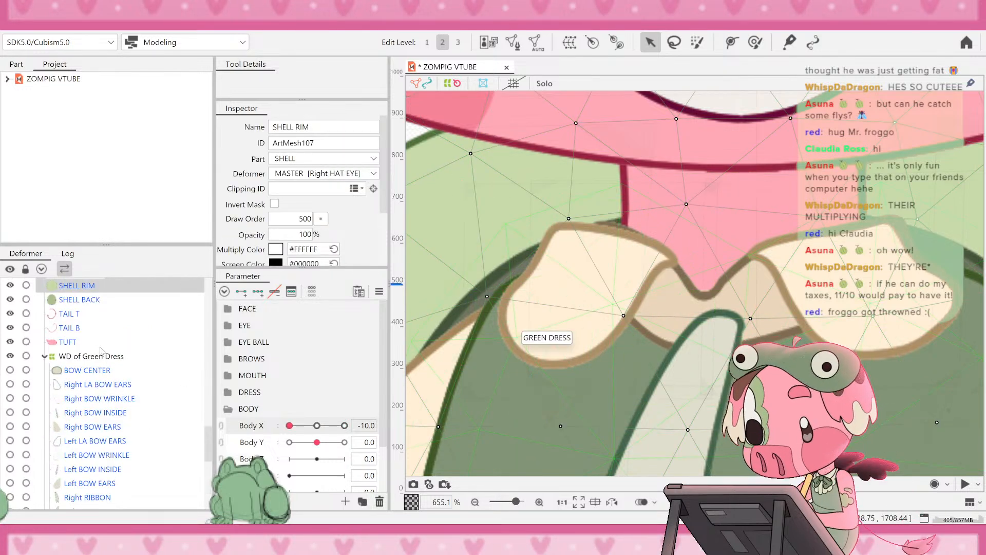
{"action": "scroll", "coordinate": [101, 351], "scroll_direction": "up", "scroll_amount": 2}
{"action": "scroll", "coordinate": [105, 362], "scroll_direction": "down", "scroll_amount": 5}
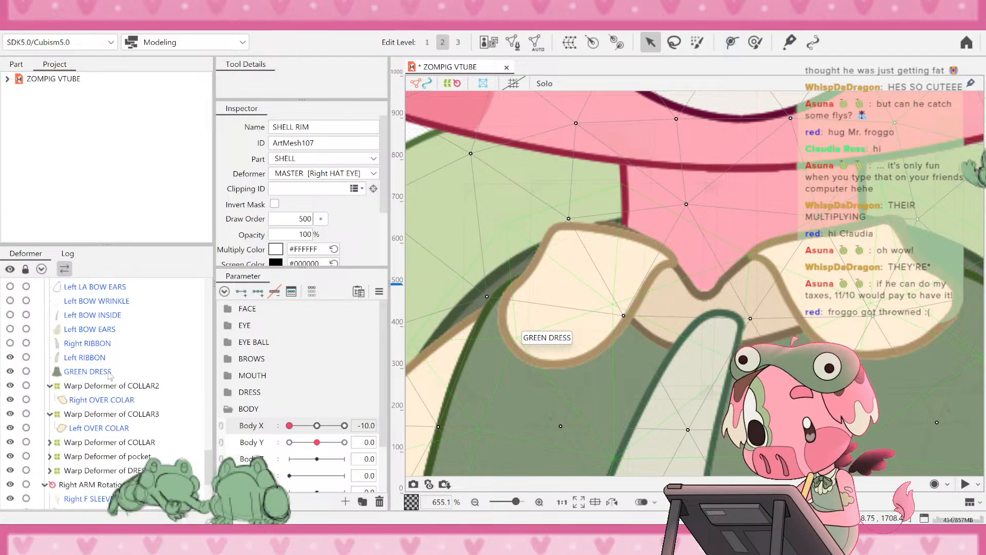
- Select the outer columns of control points on Warp Deformer of COLLAR3 and move them together inward and slightly up
{"action": "left_click", "coordinate": [111, 414]}
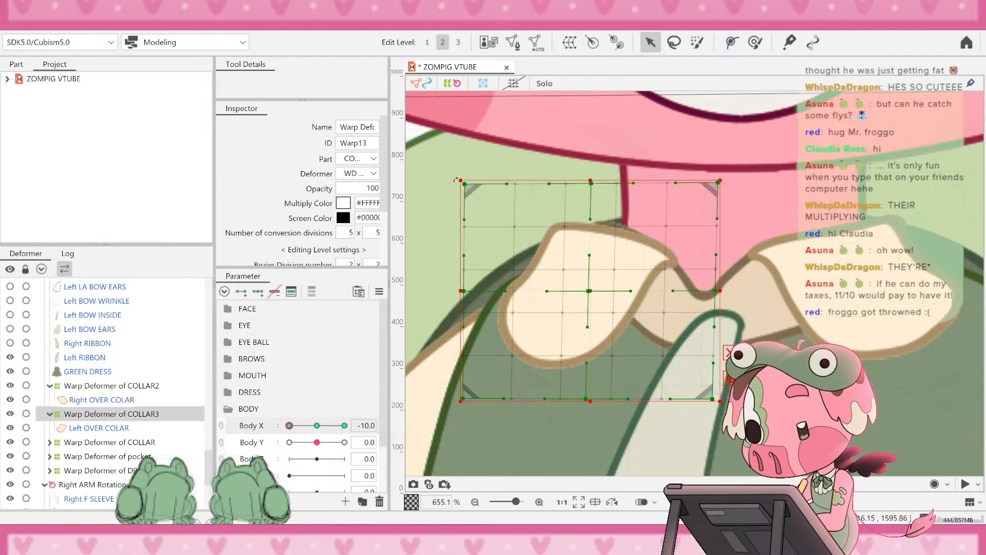
{"action": "left_click_drag", "start_coordinate": [450, 166], "coordinate": [569, 419]}
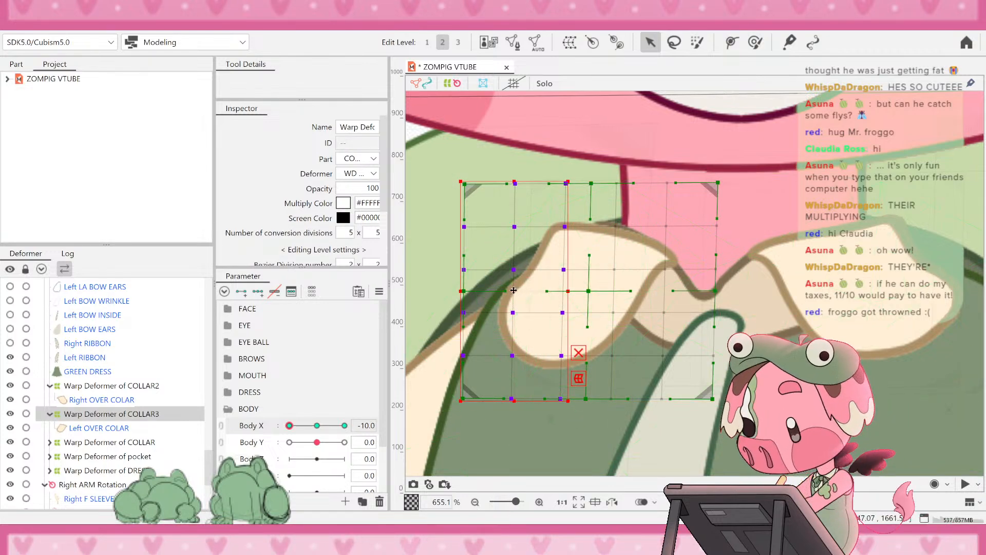
{"action": "left_click_drag", "start_coordinate": [514, 290], "coordinate": [539, 276]}
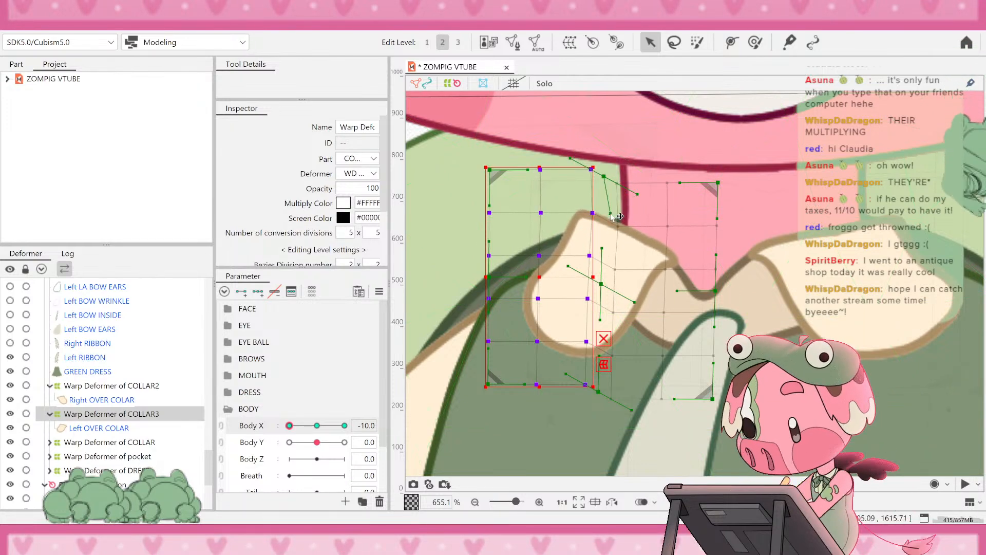
{"action": "left_click", "coordinate": [680, 186]}
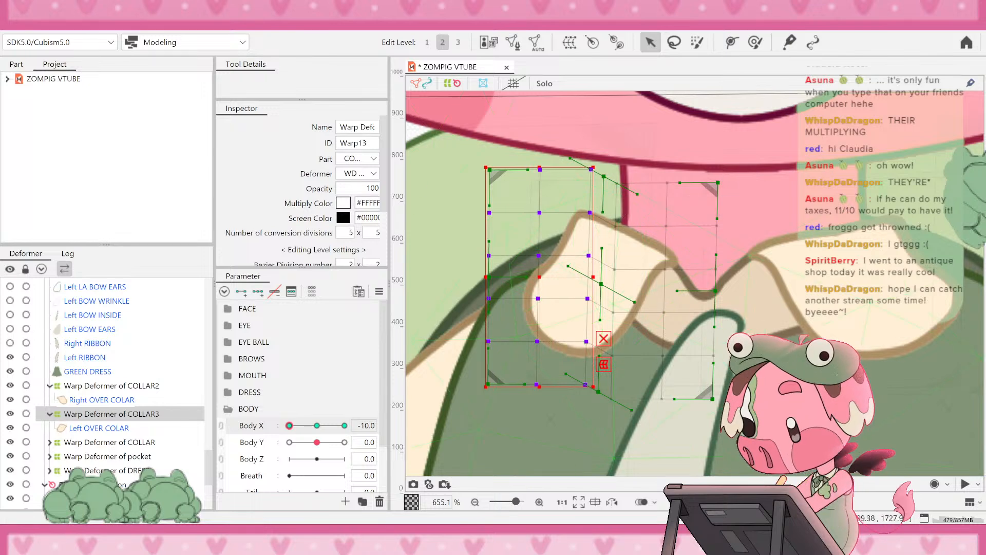
{"action": "left_click", "coordinate": [420, 214]}
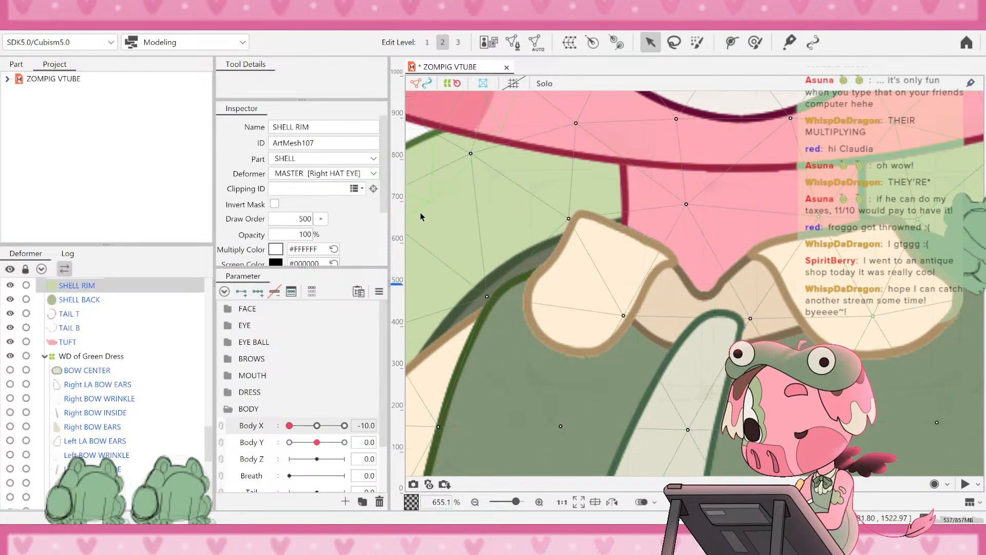
- Reselect Warp Deformer of COLLAR3 and swing the lower curve handle of its upper middle point toward the neck
{"action": "left_click", "coordinate": [581, 289]}
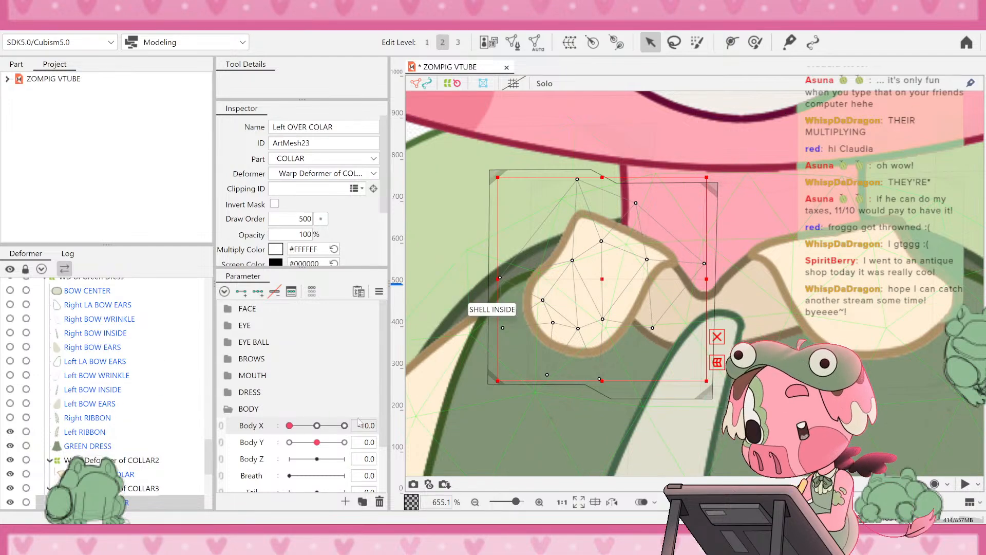
{"action": "scroll", "coordinate": [102, 399], "scroll_direction": "down", "scroll_amount": 4}
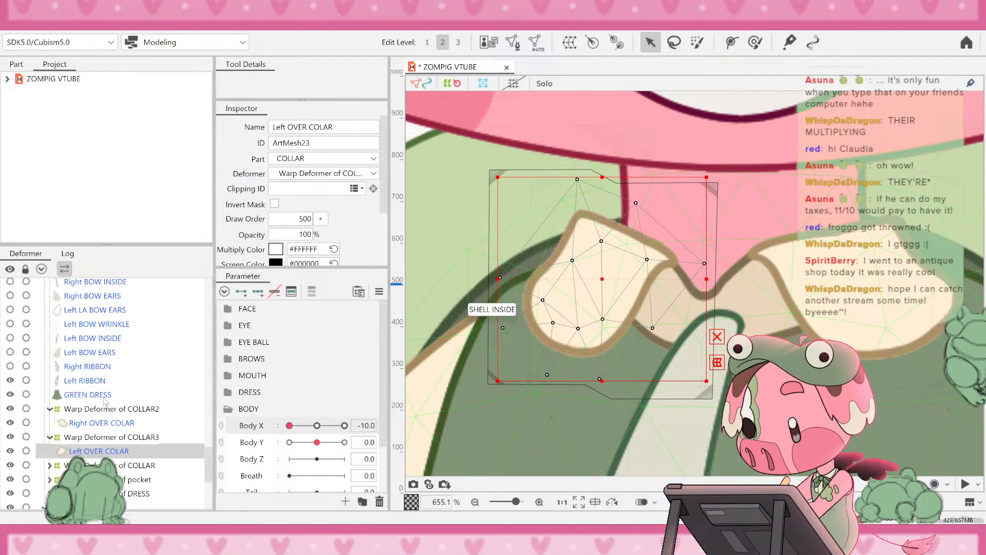
{"action": "left_click", "coordinate": [112, 334]}
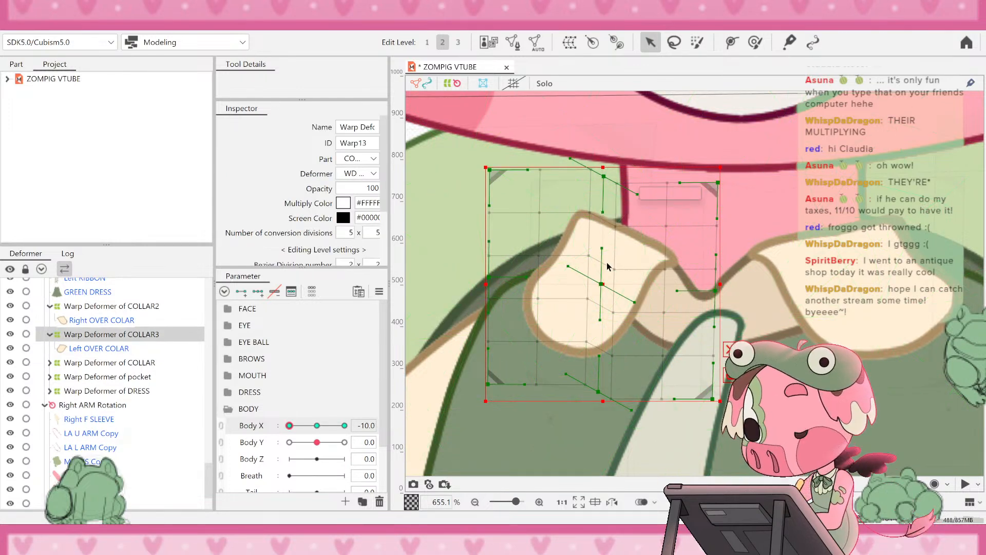
{"action": "left_click_drag", "start_coordinate": [600, 288], "coordinate": [601, 283]}
{"action": "key", "text": "ctrl+z"}
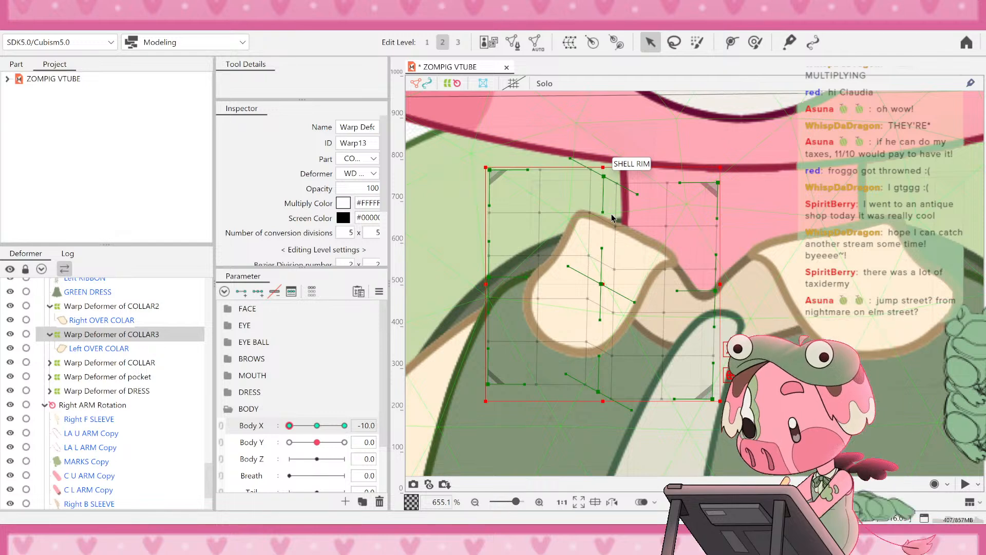
{"action": "left_click_drag", "start_coordinate": [602, 215], "coordinate": [627, 210]}
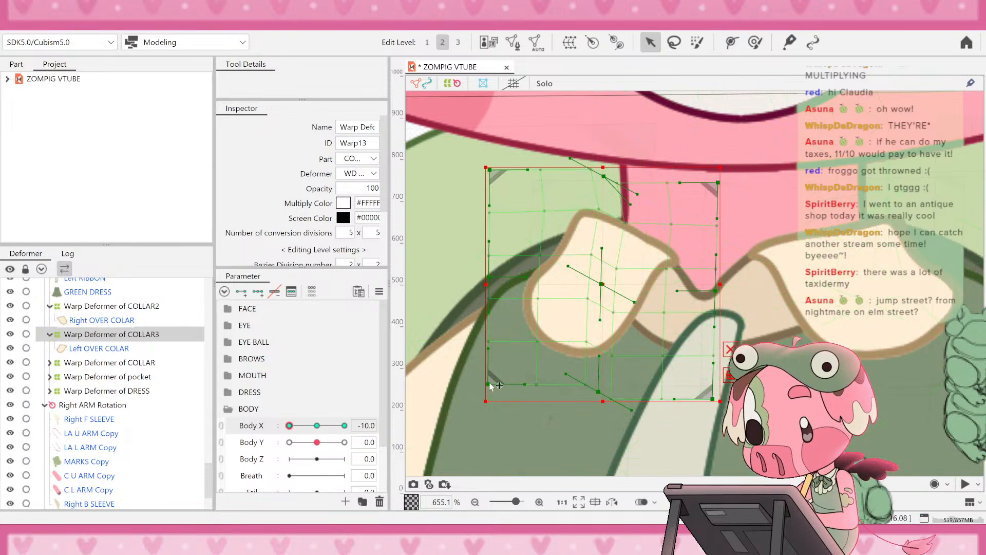
- Reshape the outer side of Warp Deformer of COLLAR3, moving its corner and middle points inward and straightening the upper middle point's lower handle
{"action": "left_click_drag", "start_coordinate": [495, 378], "coordinate": [501, 370]}
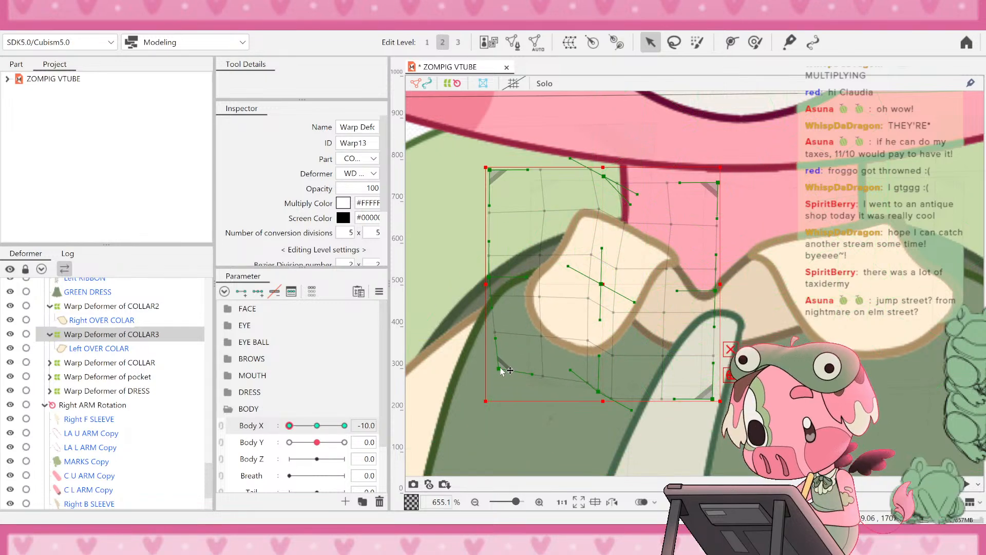
{"action": "left_click_drag", "start_coordinate": [630, 205], "coordinate": [607, 200]}
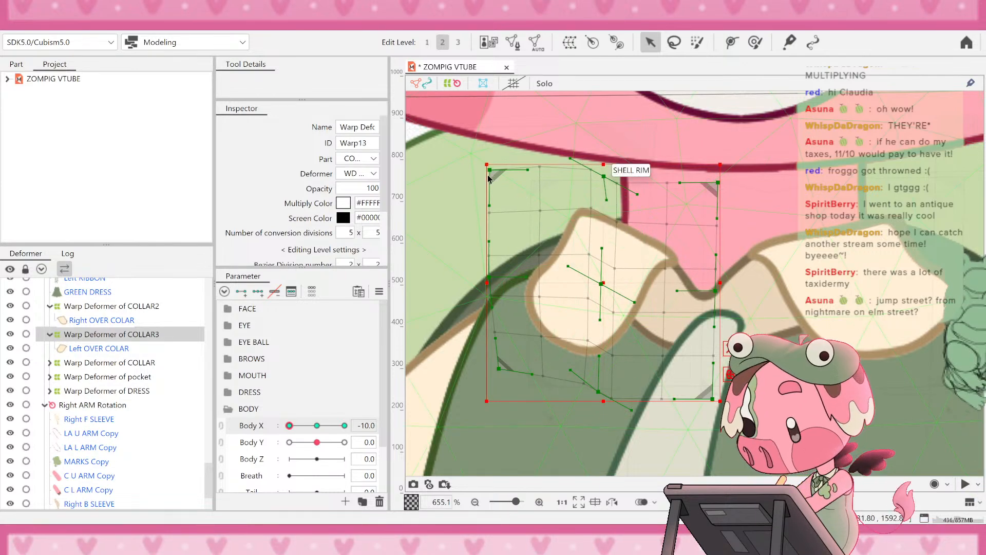
{"action": "left_click_drag", "start_coordinate": [489, 176], "coordinate": [533, 174]}
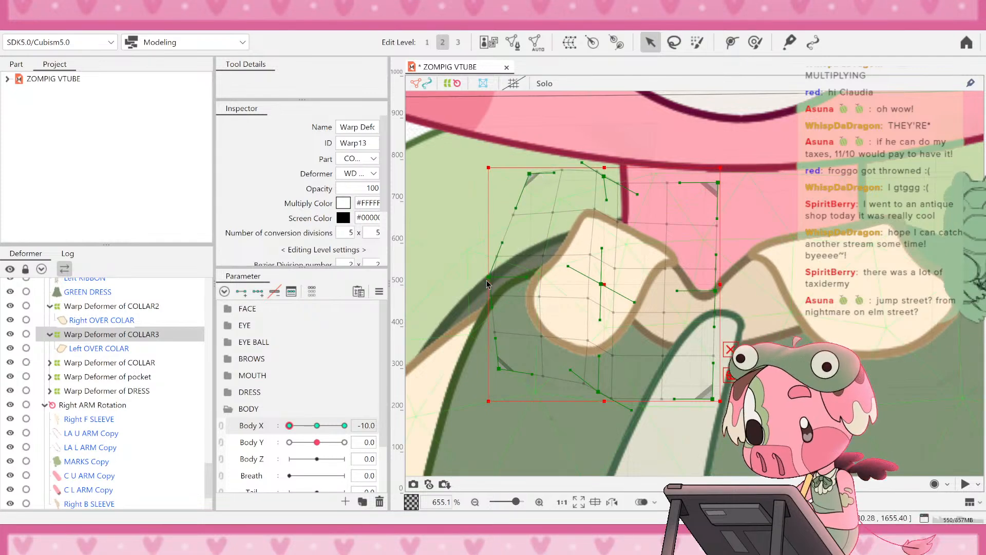
{"action": "left_click_drag", "start_coordinate": [489, 282], "coordinate": [496, 266]}
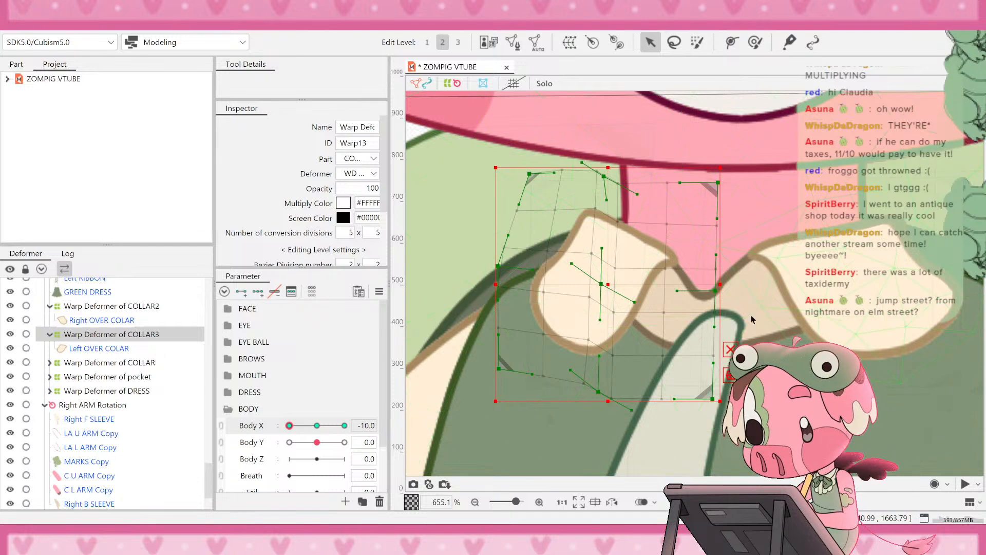
- Deselect the deformer and sweep Body X away from -10 and back to examine the collar flap's movement
{"action": "scroll", "coordinate": [515, 332], "scroll_direction": "down", "scroll_amount": 10}
{"action": "left_click", "coordinate": [516, 332]}
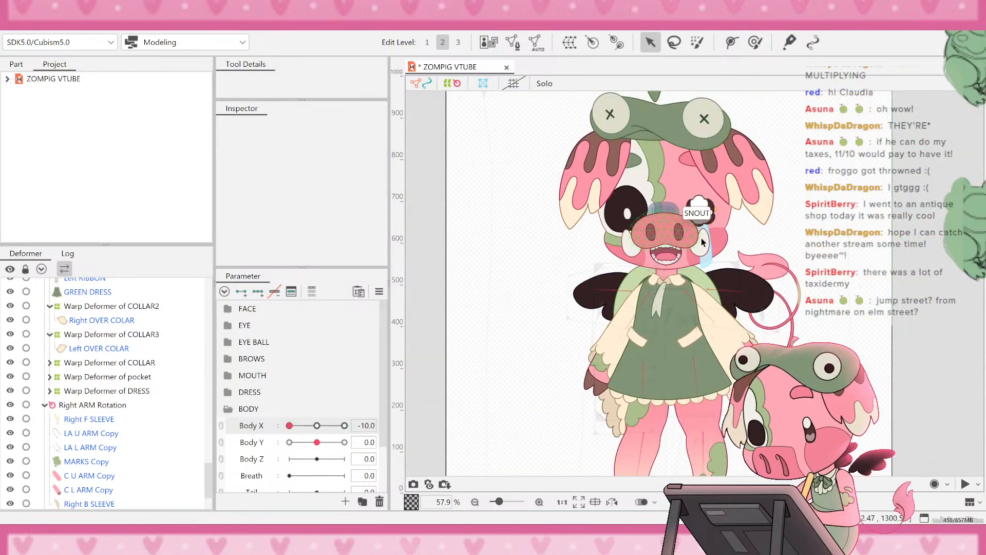
{"action": "scroll", "coordinate": [519, 354], "scroll_direction": "up", "scroll_amount": 3}
{"action": "scroll", "coordinate": [521, 379], "scroll_direction": "up", "scroll_amount": 5}
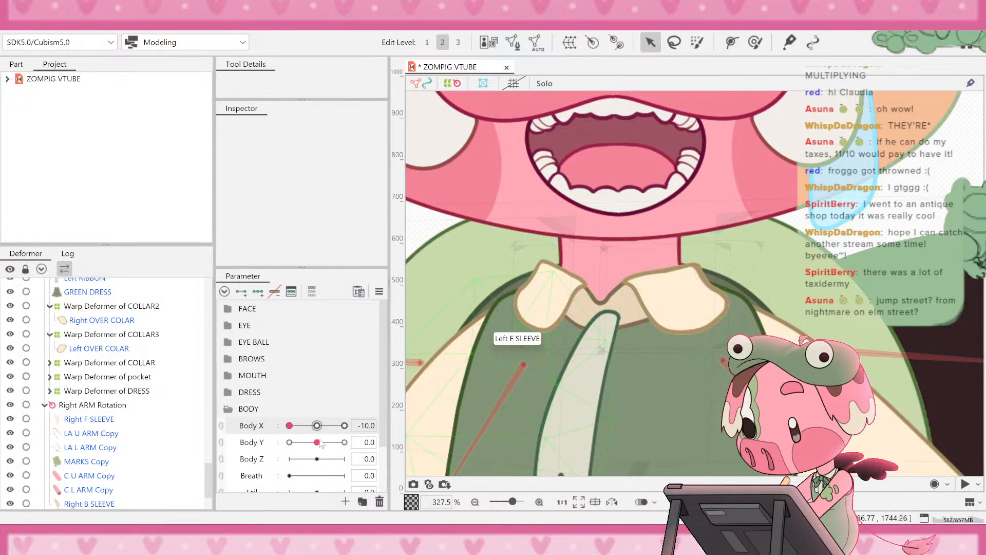
{"action": "left_click_drag", "start_coordinate": [290, 426], "coordinate": [263, 406]}
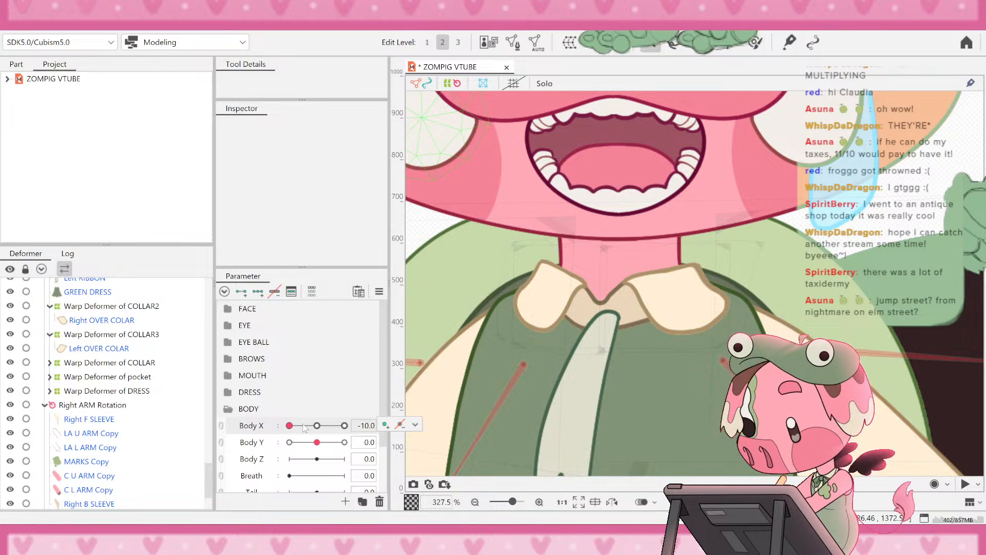
{"action": "mouse_move", "coordinate": [290, 425]}
{"action": "left_mouse_down"}
{"action": "mouse_move", "coordinate": [332, 428]}
{"action": "mouse_move", "coordinate": [282, 429]}
{"action": "left_mouse_up"}
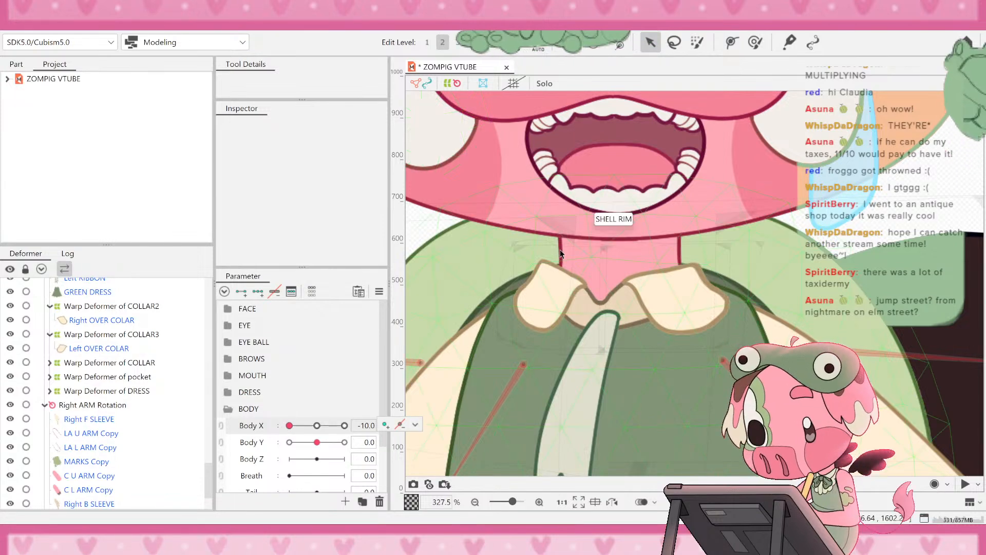
- Reselect Warp Deformer of COLLAR3, enlarge it slightly outward and down from its lower outer corner, and nudge it into place over the shoulder
{"action": "left_click", "coordinate": [536, 301]}
{"action": "scroll", "coordinate": [544, 298], "scroll_direction": "up", "scroll_amount": 5}
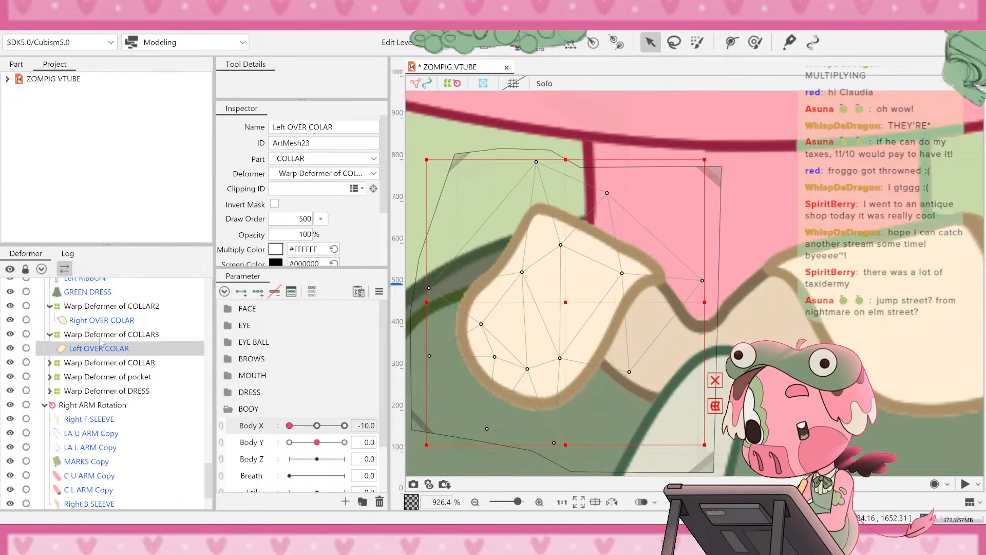
{"action": "left_click", "coordinate": [607, 255]}
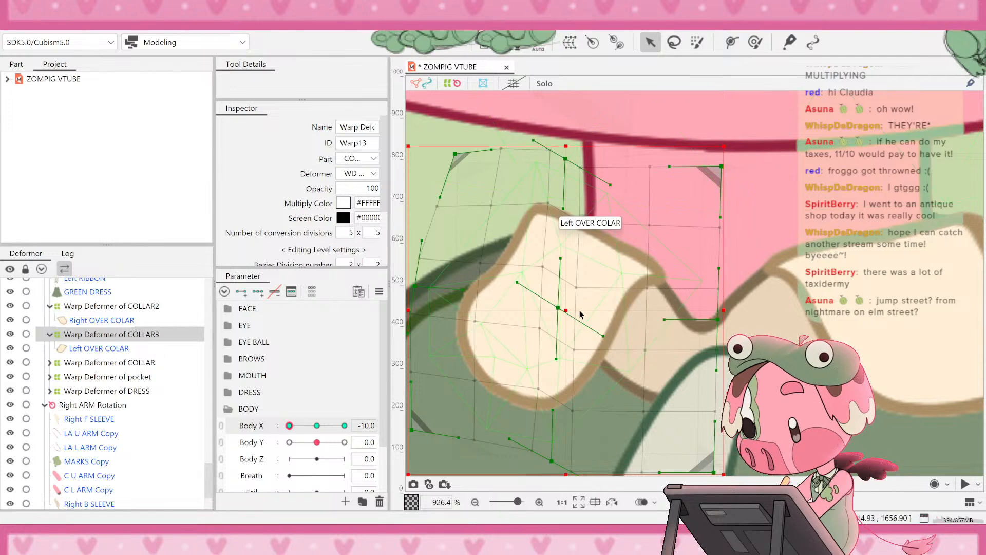
{"action": "left_click_drag", "start_coordinate": [565, 307], "coordinate": [554, 296]}
{"action": "scroll", "coordinate": [555, 296], "scroll_direction": "down", "scroll_amount": 2}
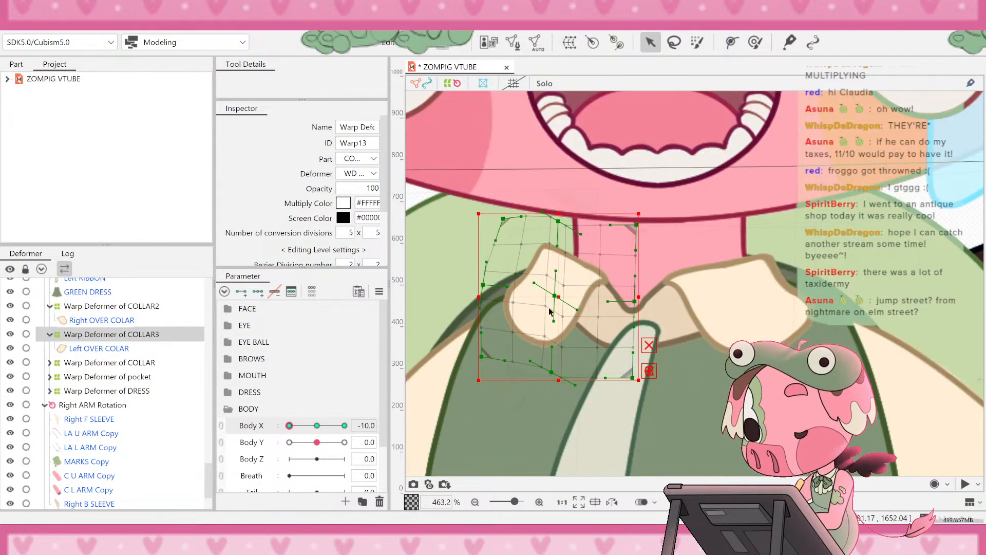
{"action": "scroll", "coordinate": [550, 311], "scroll_direction": "up", "scroll_amount": 1}
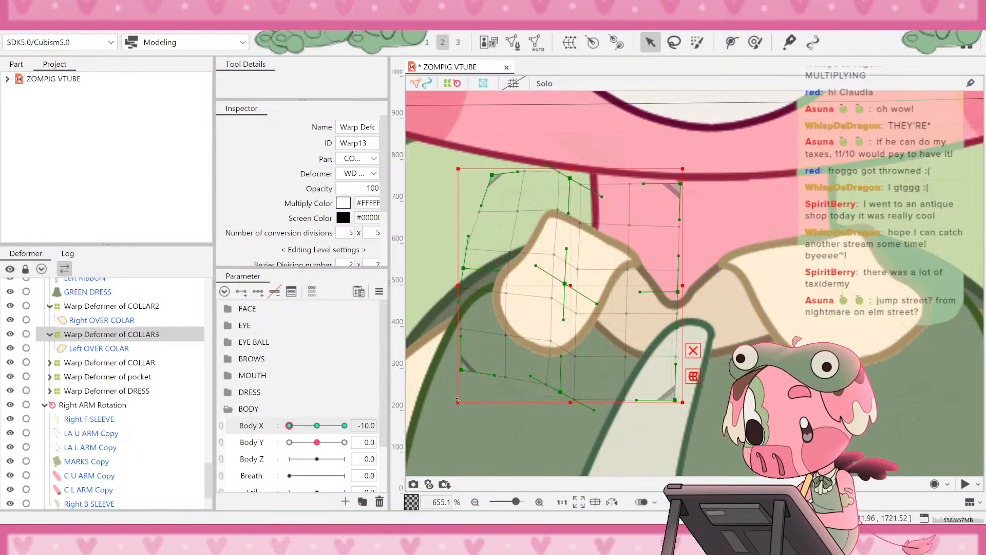
{"action": "left_click_drag", "start_coordinate": [457, 401], "coordinate": [452, 406]}
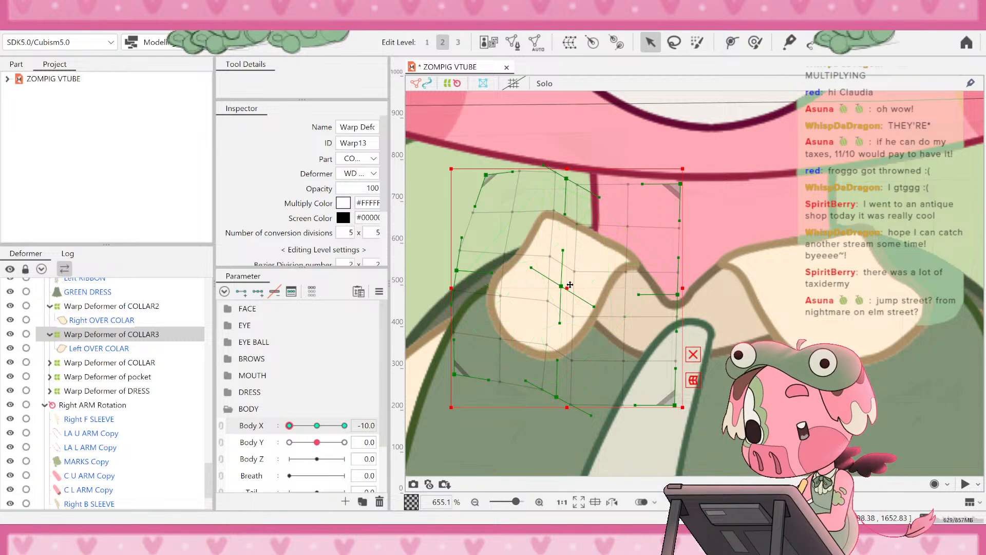
{"action": "left_click_drag", "start_coordinate": [570, 288], "coordinate": [572, 288]}
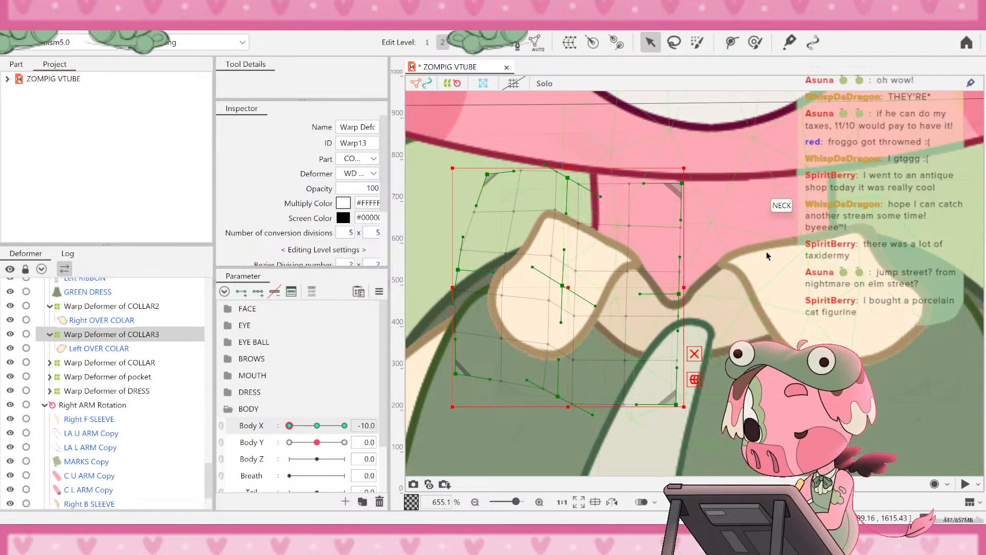
- Deselect the deformer and move Body X between 0 and -10 to compare both collar flaps against the neck and dress
{"action": "scroll", "coordinate": [770, 301], "scroll_direction": "down", "scroll_amount": 5}
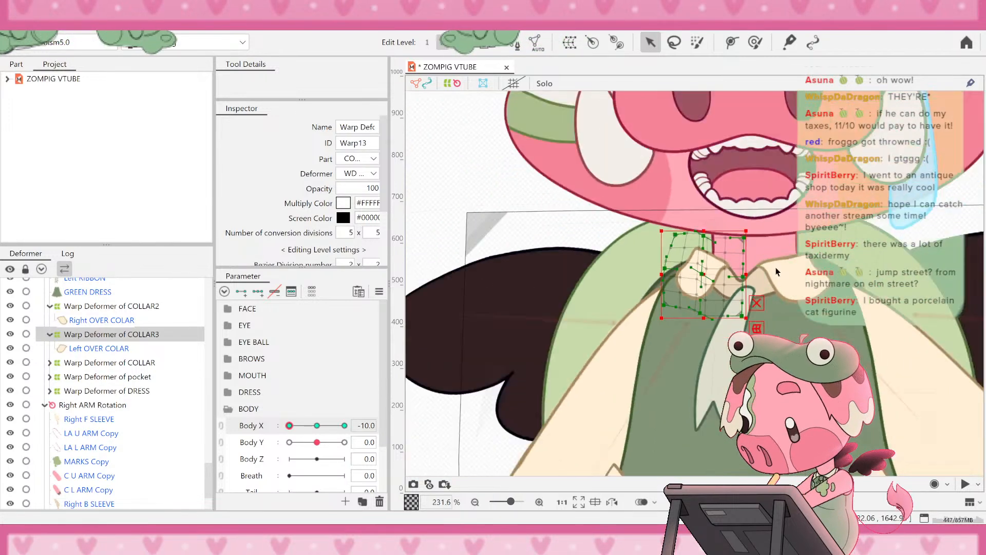
{"action": "left_click", "coordinate": [455, 202]}
{"action": "scroll", "coordinate": [462, 280], "scroll_direction": "up", "scroll_amount": 2}
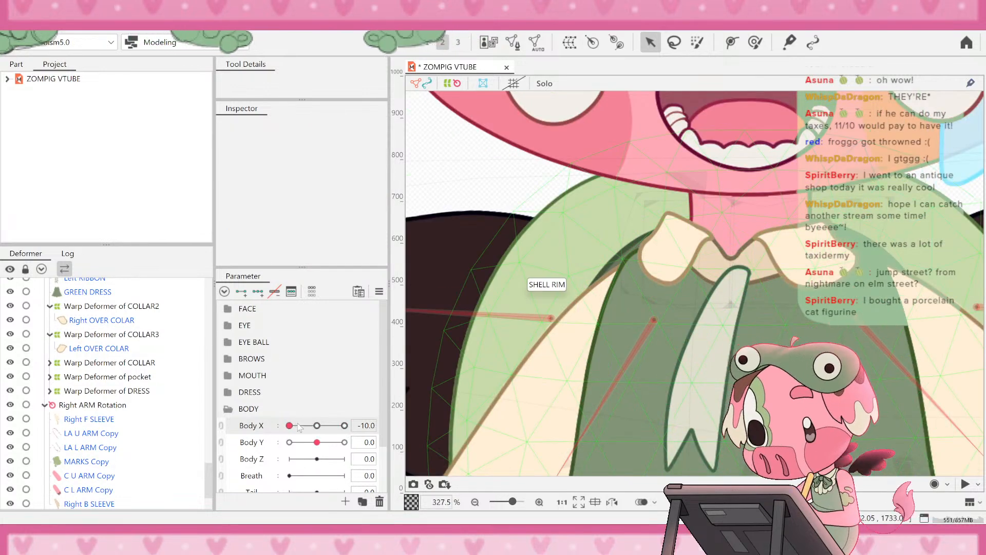
{"action": "left_click_drag", "start_coordinate": [298, 425], "coordinate": [276, 412]}
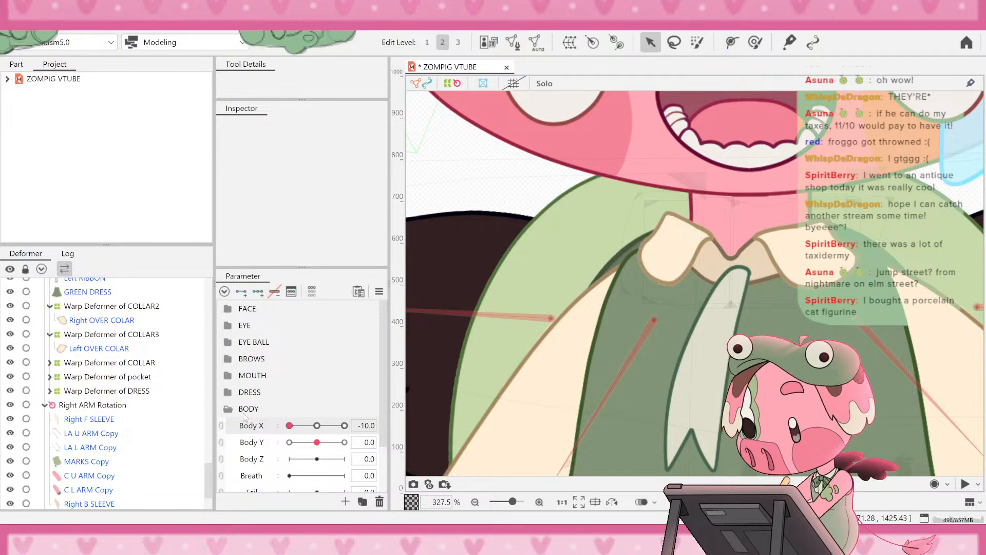
{"action": "left_click", "coordinate": [317, 426]}
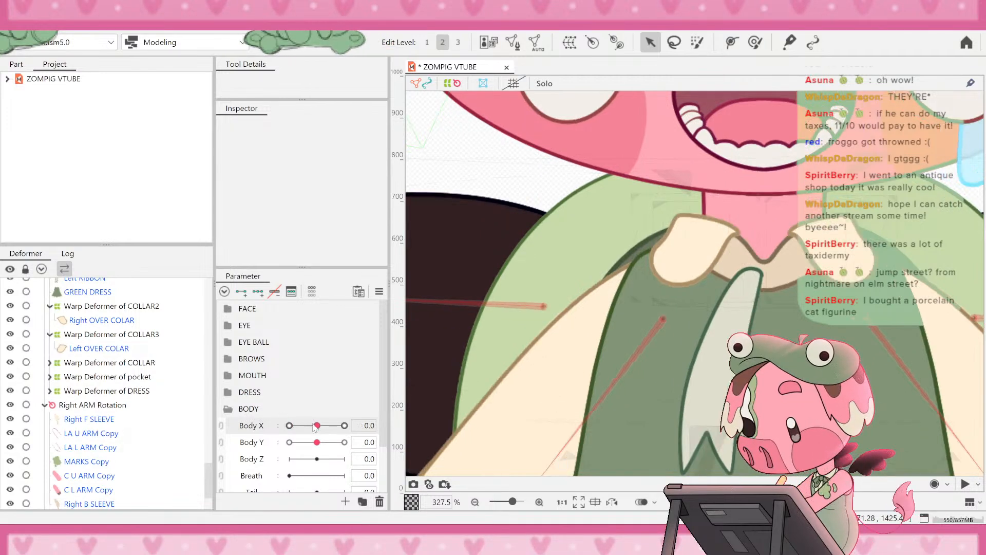
{"action": "left_click_drag", "start_coordinate": [317, 426], "coordinate": [289, 428]}
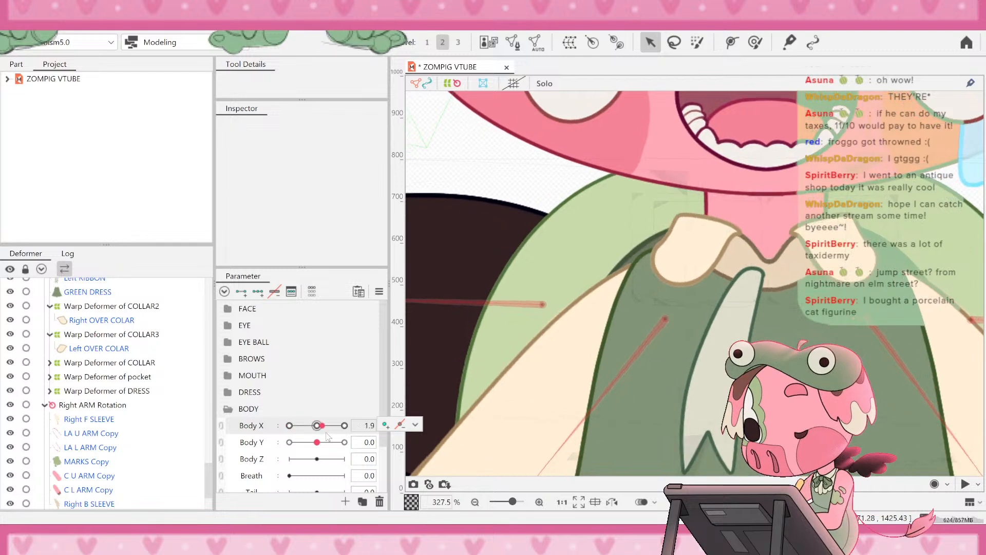
{"action": "scroll", "coordinate": [754, 262], "scroll_direction": "up", "scroll_amount": 2}
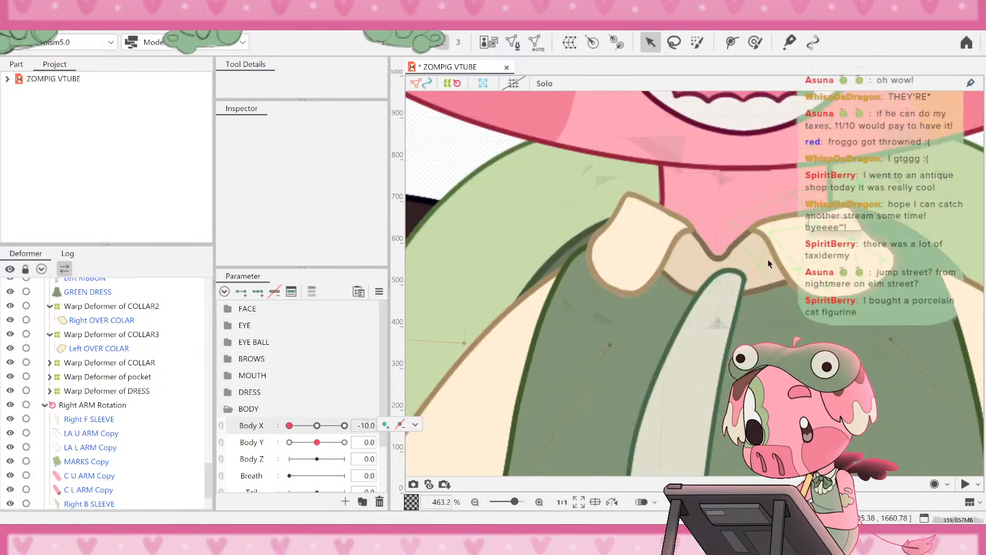
- On Warp Deformer of COLLAR3, stretch the upper outer corner's top handle inward and swing the upper middle point's lower handle toward the neck
{"action": "left_click", "coordinate": [80, 307]}
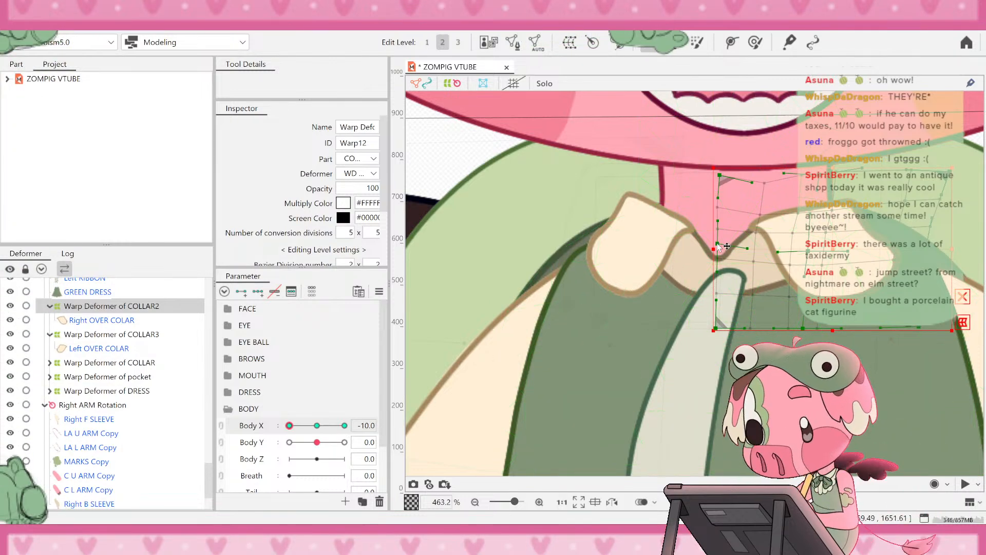
{"action": "left_click", "coordinate": [644, 226]}
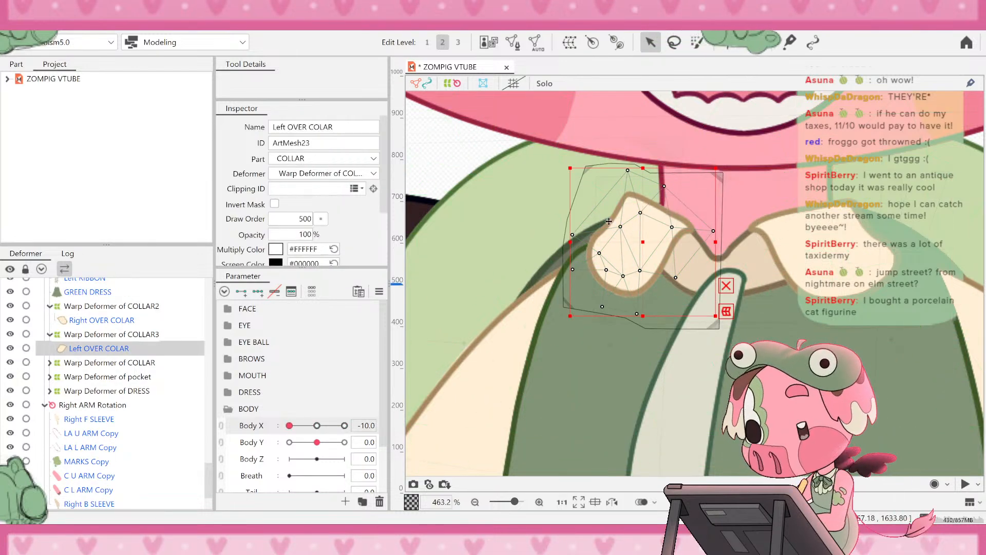
{"action": "left_click", "coordinate": [87, 335]}
{"action": "scroll", "coordinate": [671, 196], "scroll_direction": "up", "scroll_amount": 3}
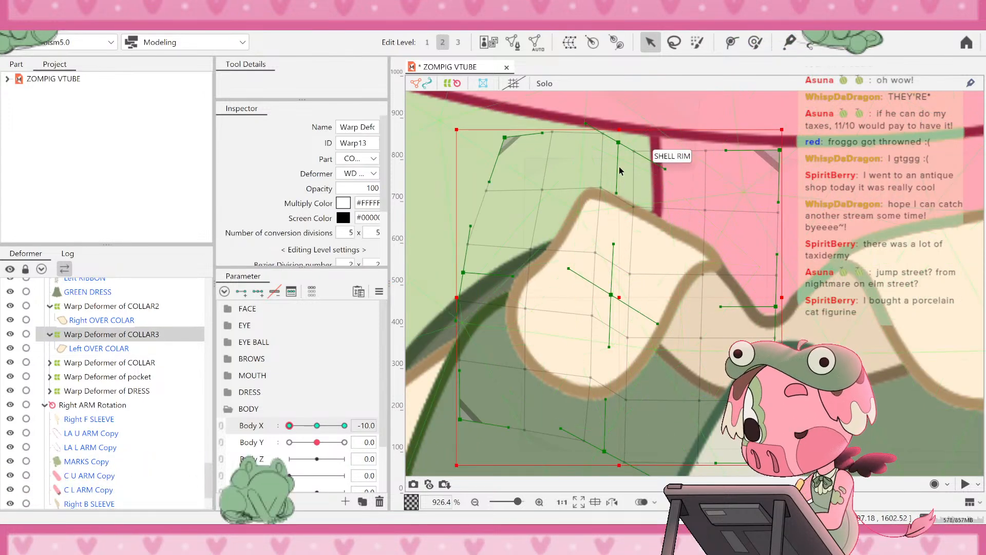
{"action": "left_click_drag", "start_coordinate": [615, 193], "coordinate": [650, 199]}
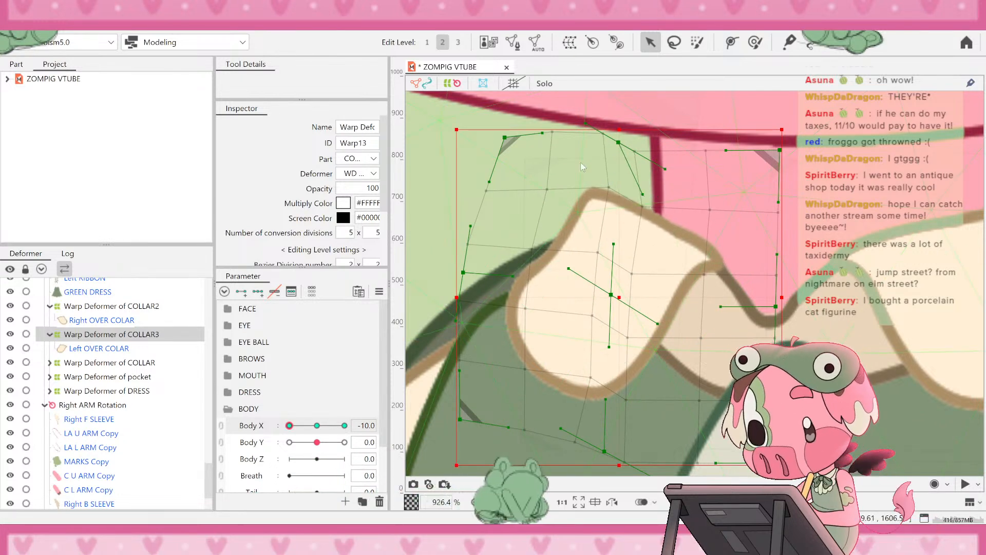
{"action": "key", "text": "ctrl+z"}
{"action": "left_click_drag", "start_coordinate": [543, 134], "coordinate": [599, 149]}
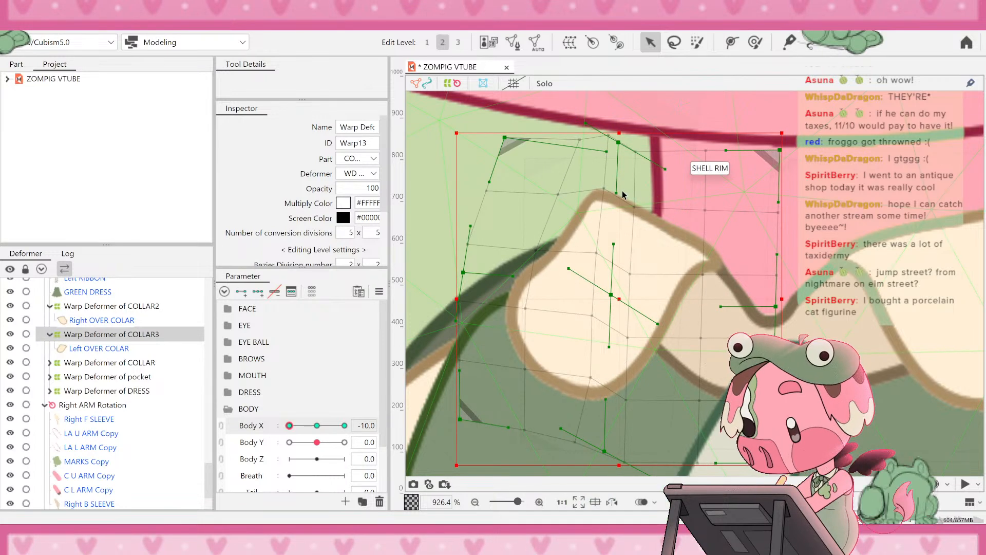
{"action": "left_click_drag", "start_coordinate": [617, 195], "coordinate": [646, 207]}
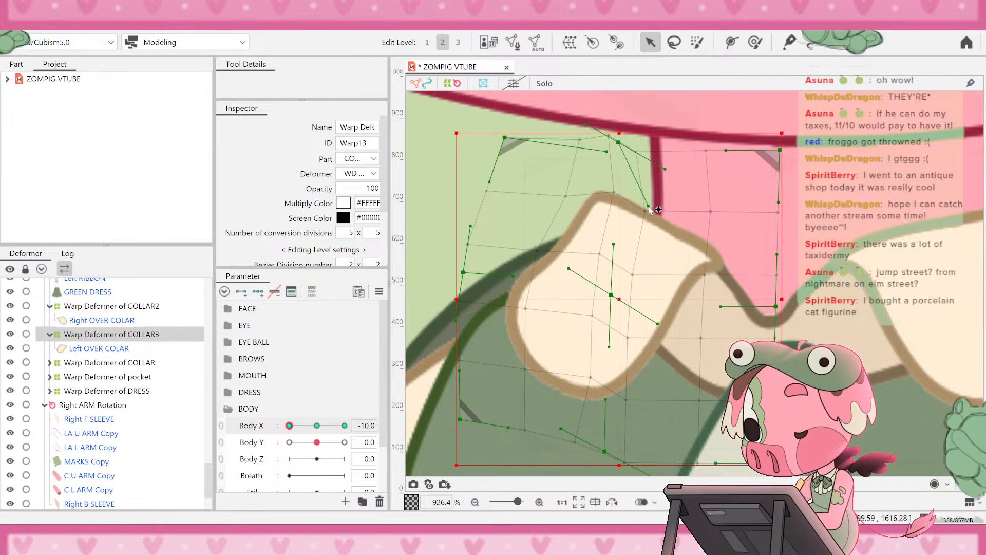
- Deselect the deformer and sweep Body X between -10 and -5.1 to examine the collar and dress on the full figure and up close
{"action": "scroll", "coordinate": [688, 226], "scroll_direction": "down", "scroll_amount": 3}
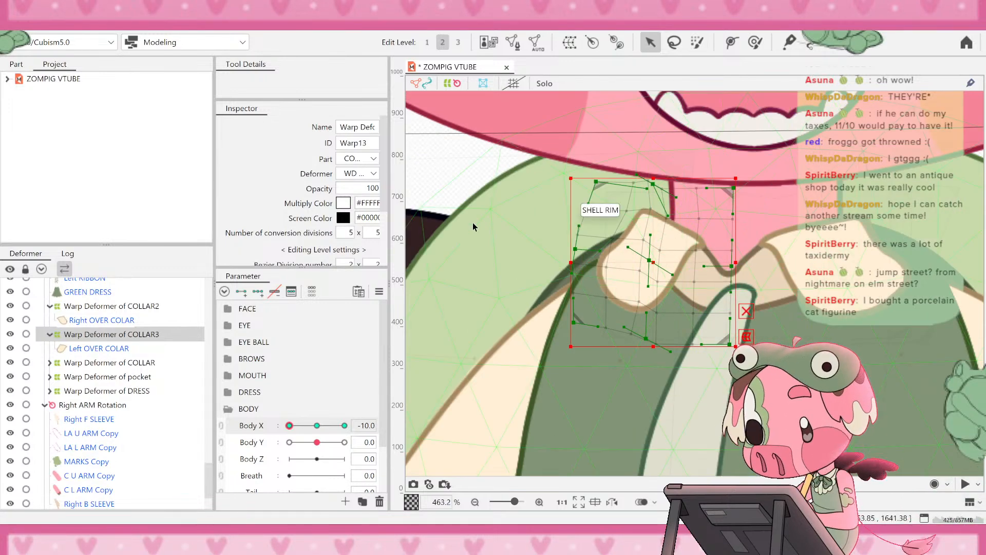
{"action": "scroll", "coordinate": [473, 184], "scroll_direction": "down", "scroll_amount": 3}
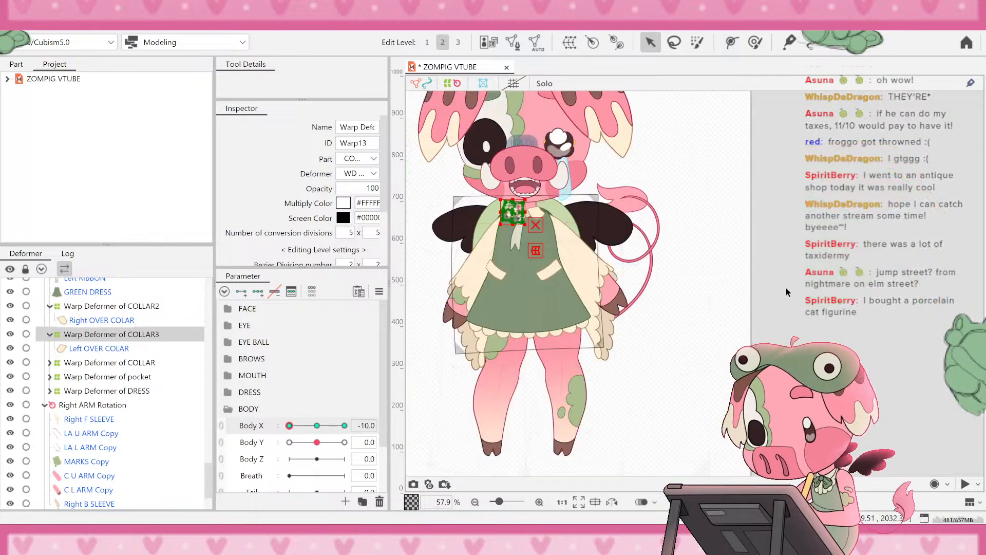
{"action": "left_click", "coordinate": [786, 288]}
{"action": "scroll", "coordinate": [555, 232], "scroll_direction": "up", "scroll_amount": 3}
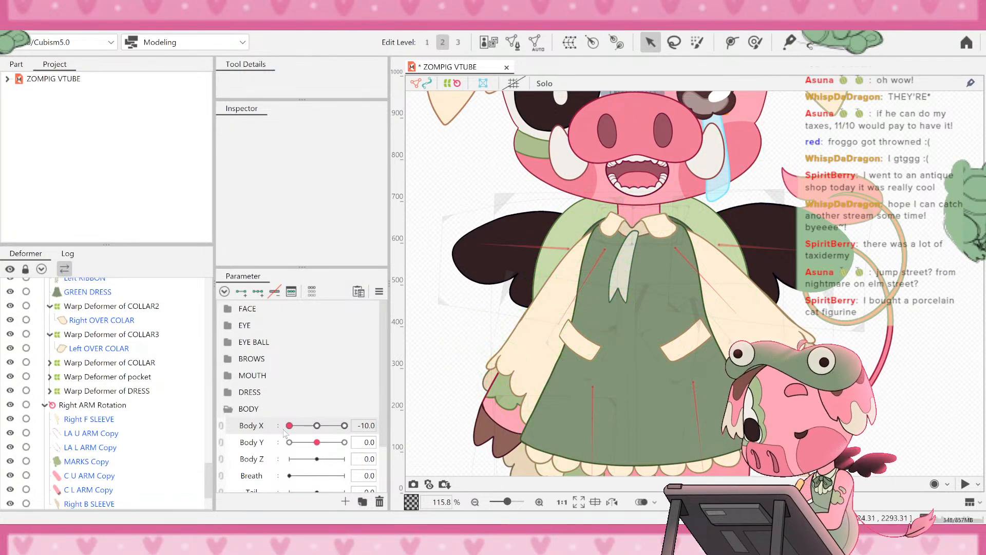
{"action": "mouse_move", "coordinate": [289, 426]}
{"action": "left_mouse_down"}
{"action": "mouse_move", "coordinate": [340, 427]}
{"action": "mouse_move", "coordinate": [303, 425]}
{"action": "left_mouse_up"}
{"action": "scroll", "coordinate": [566, 216], "scroll_direction": "down", "scroll_amount": 5}
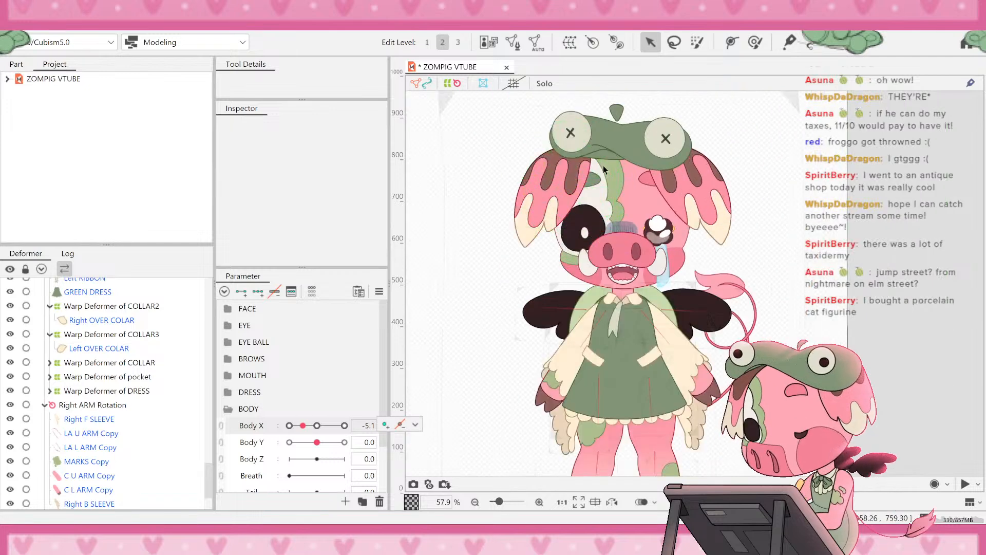
{"action": "scroll", "coordinate": [603, 170], "scroll_direction": "up", "scroll_amount": 7}
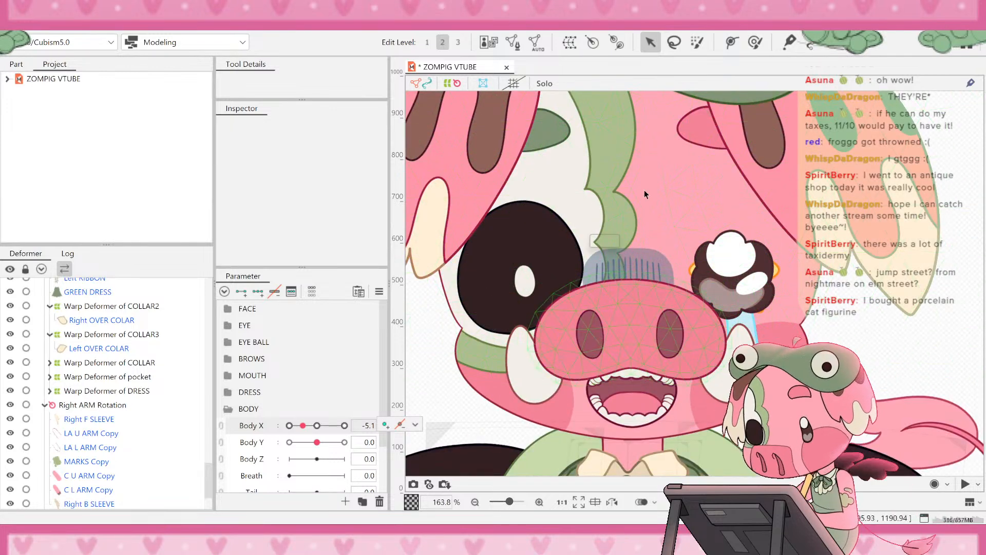
{"action": "scroll", "coordinate": [658, 260], "scroll_direction": "down", "scroll_amount": 10}
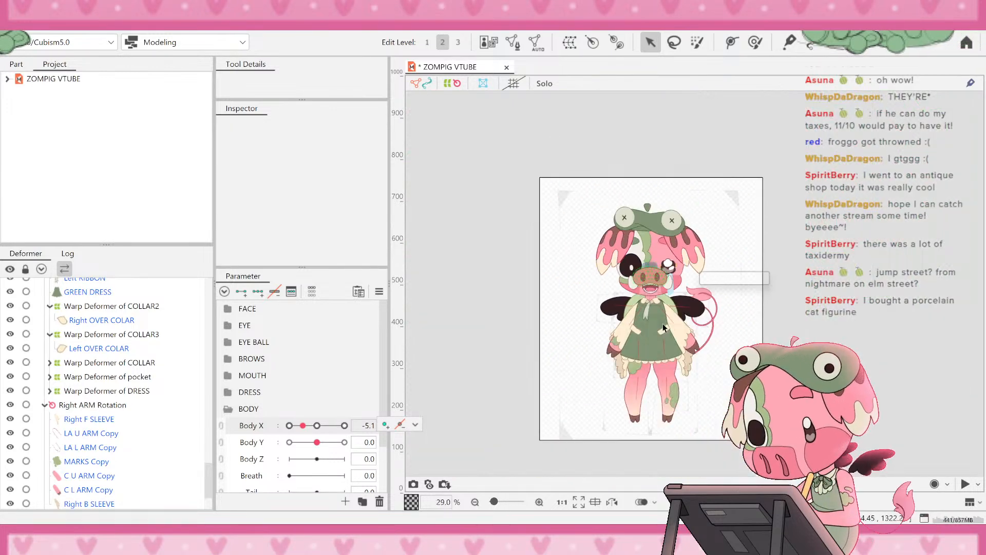
{"action": "scroll", "coordinate": [663, 328], "scroll_direction": "up", "scroll_amount": 10}
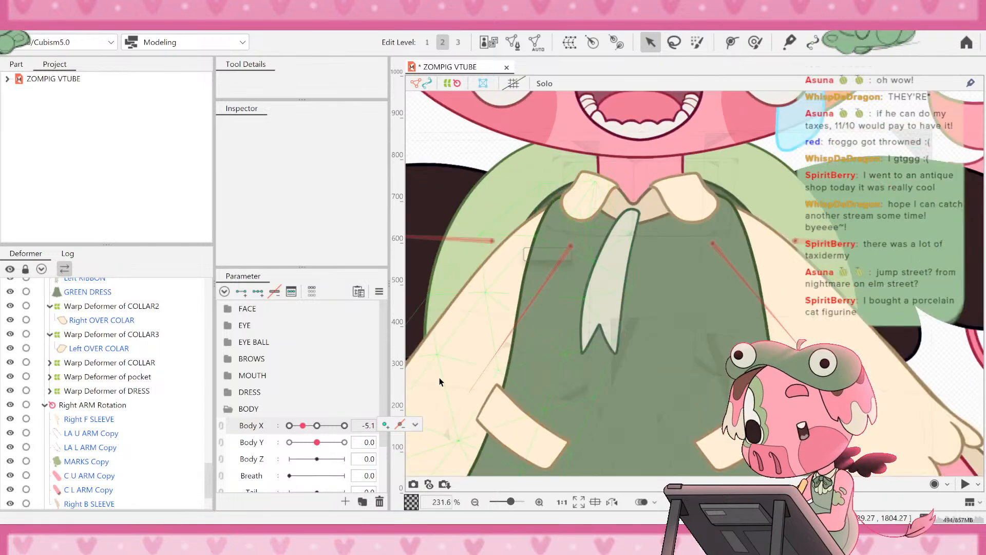
{"action": "left_click_drag", "start_coordinate": [303, 425], "coordinate": [289, 425]}
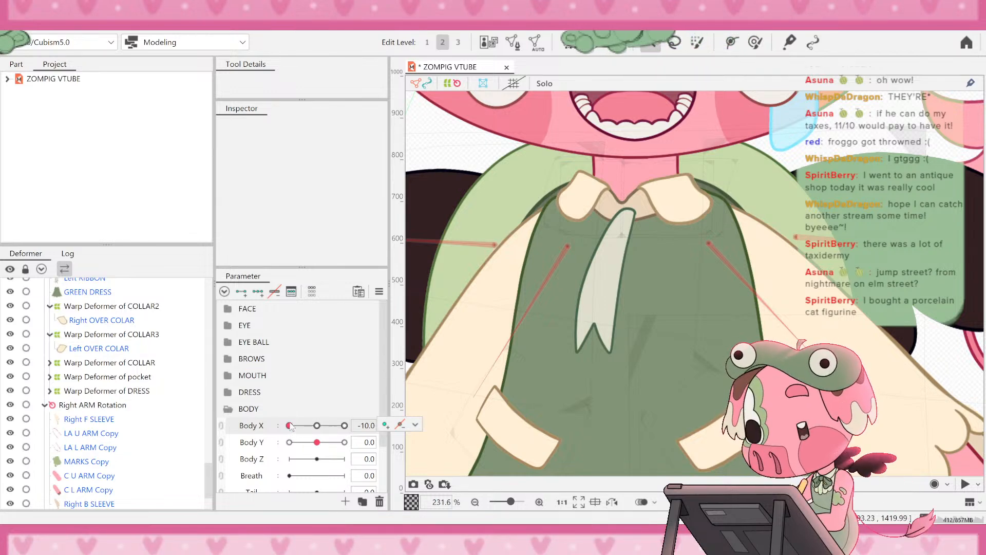
{"action": "left_click_drag", "start_coordinate": [289, 425], "coordinate": [288, 383]}
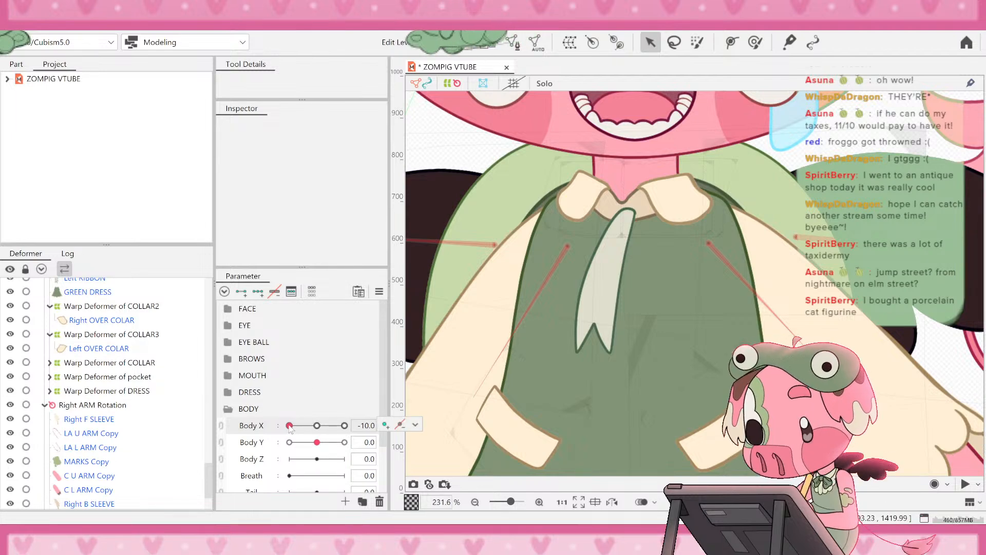
- At Body X 10, shift the whole Warp Deformer of COLLAR3 inward and slightly down toward the neck
{"action": "left_click_drag", "start_coordinate": [290, 428], "coordinate": [359, 428]}
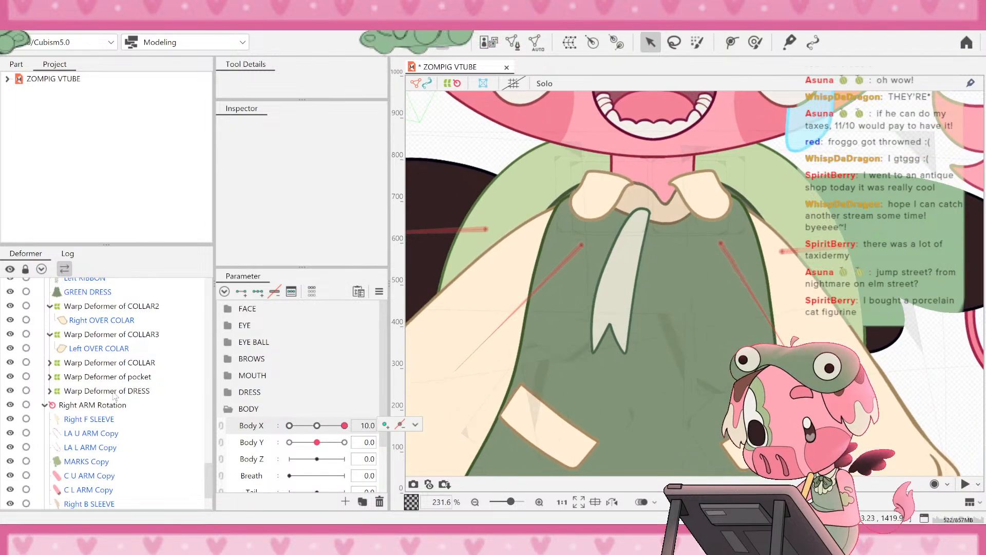
{"action": "left_click", "coordinate": [102, 335]}
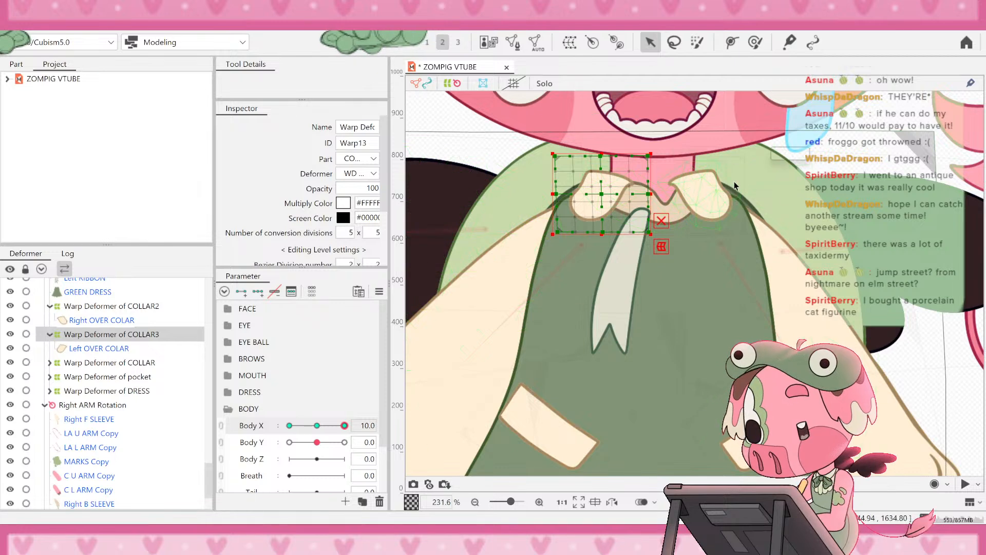
{"action": "scroll", "coordinate": [606, 193], "scroll_direction": "up", "scroll_amount": 1}
{"action": "scroll", "coordinate": [658, 208], "scroll_direction": "up", "scroll_amount": 1}
{"action": "scroll", "coordinate": [536, 167], "scroll_direction": "up", "scroll_amount": 1}
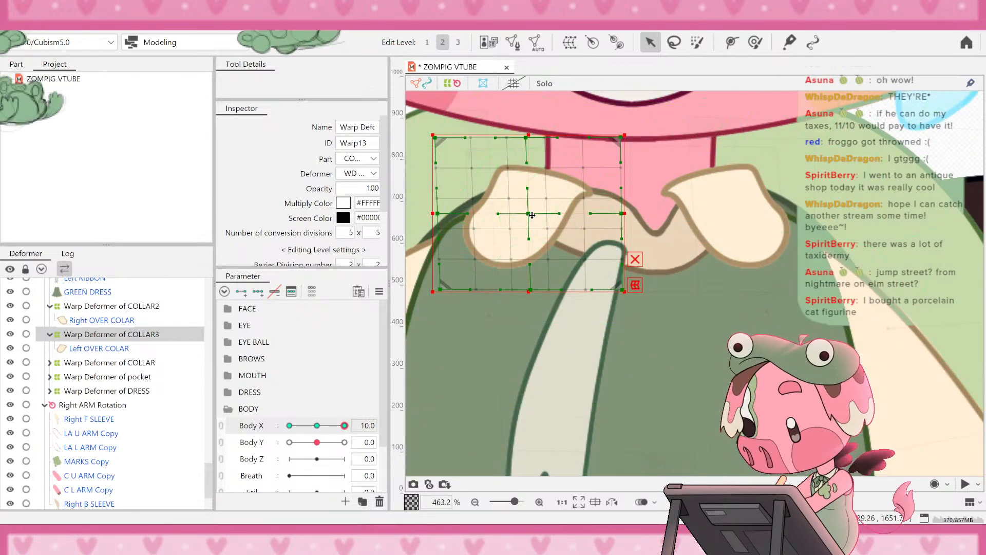
{"action": "left_click_drag", "start_coordinate": [530, 213], "coordinate": [569, 223]}
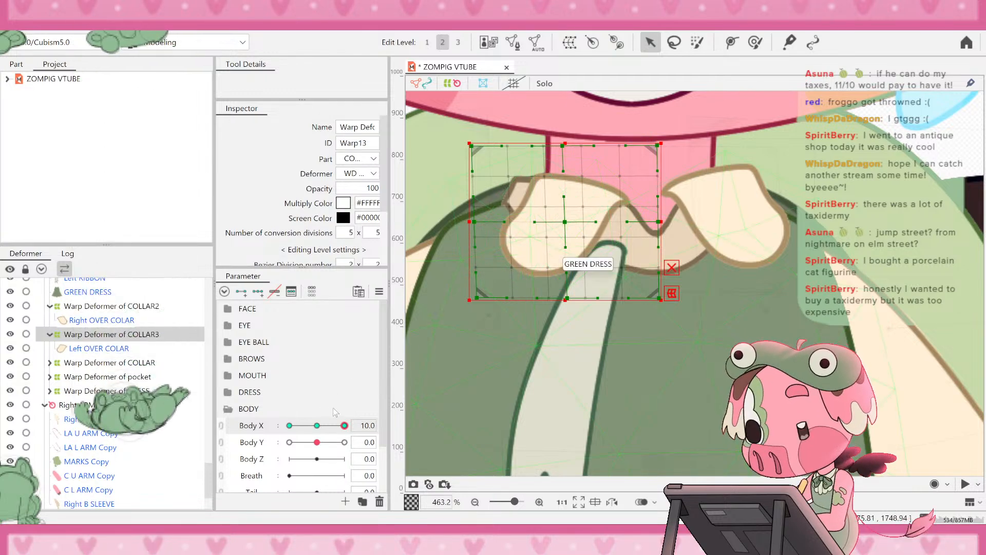
{"action": "mouse_move", "coordinate": [342, 425]}
{"action": "left_mouse_down"}
{"action": "mouse_move", "coordinate": [262, 431]}
{"action": "mouse_move", "coordinate": [346, 426]}
{"action": "left_mouse_up"}
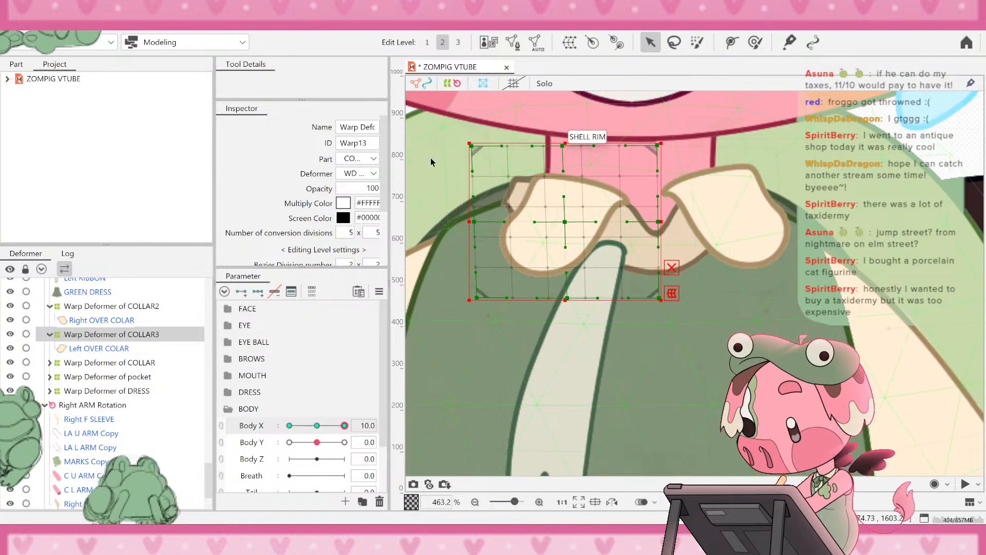
- Widen the COLLAR3 flap by moving the deformer's outer column of points outward and slightly up over the shoulder
{"action": "left_click_drag", "start_coordinate": [443, 133], "coordinate": [522, 300]}
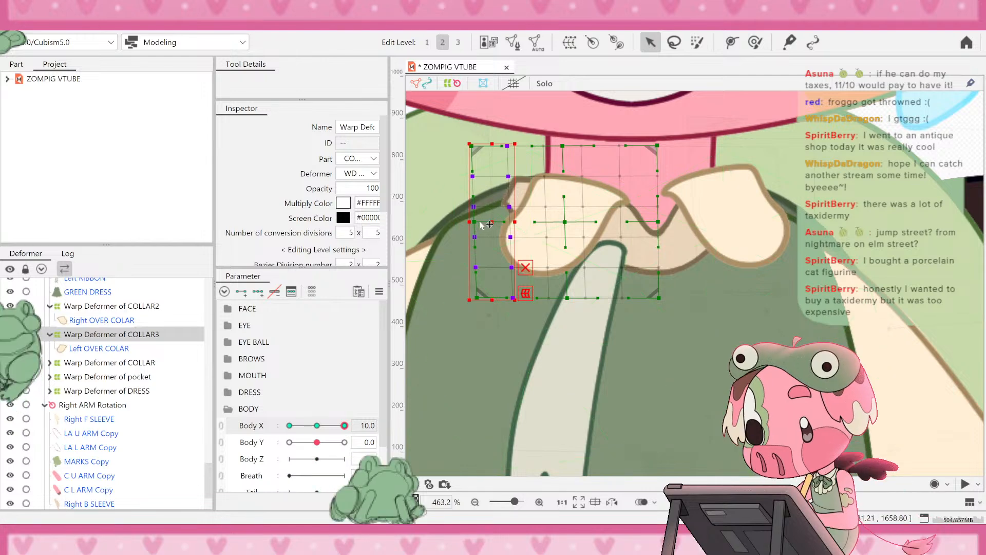
{"action": "left_click_drag", "start_coordinate": [493, 222], "coordinate": [435, 214]}
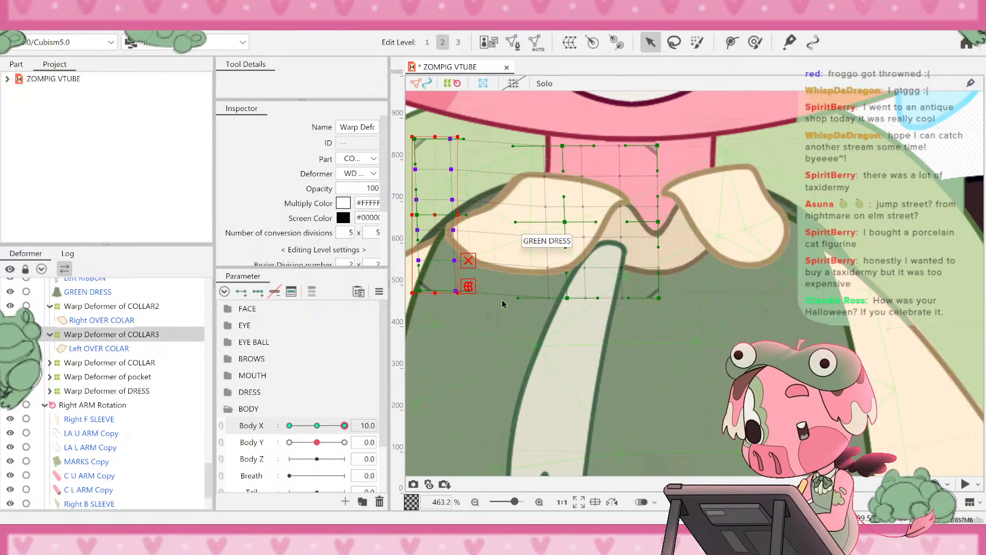
{"action": "scroll", "coordinate": [502, 303], "scroll_direction": "down", "scroll_amount": 5}
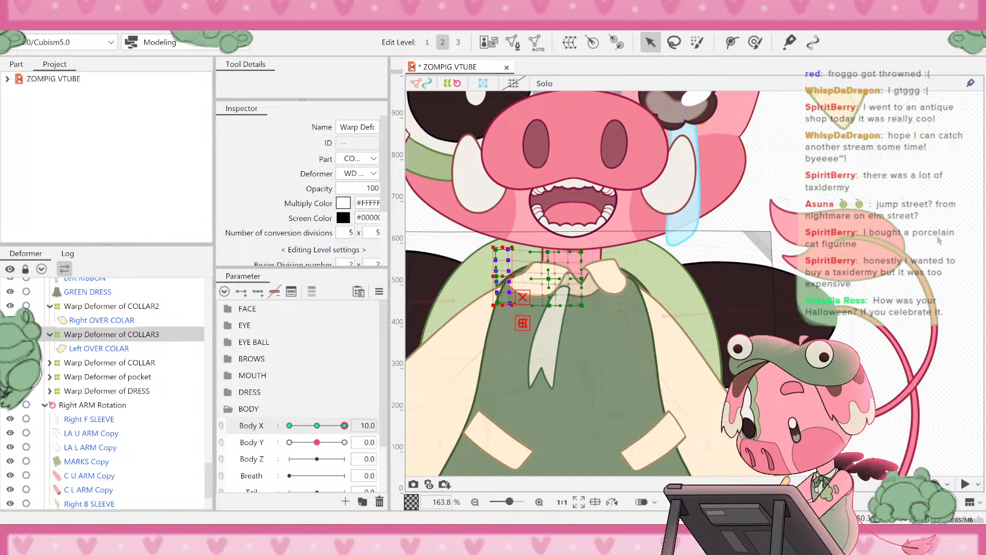
{"action": "left_click", "coordinate": [747, 253]}
{"action": "scroll", "coordinate": [528, 281], "scroll_direction": "up", "scroll_amount": 5}
{"action": "left_click", "coordinate": [522, 275]}
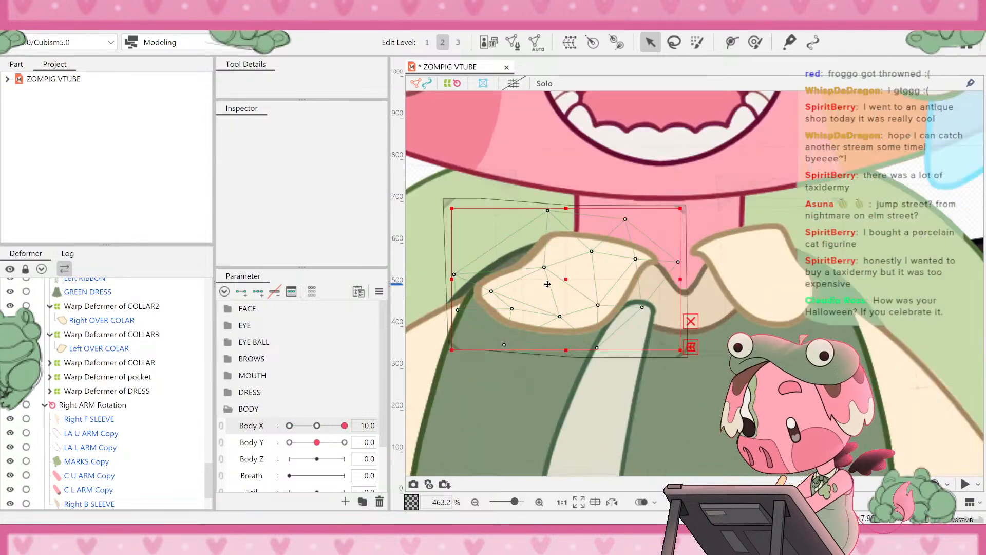
- On Warp Deformer of COLLAR3, raise the upper outer corner's top handle, pull the outer middle and lower points inward, and check across Body X
{"action": "left_click", "coordinate": [93, 335]}
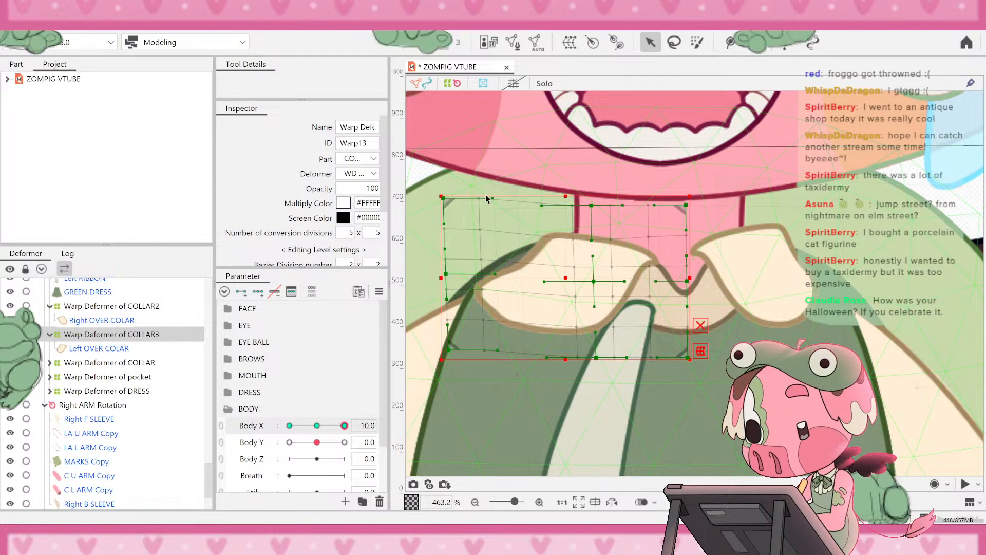
{"action": "left_click_drag", "start_coordinate": [492, 199], "coordinate": [528, 168]}
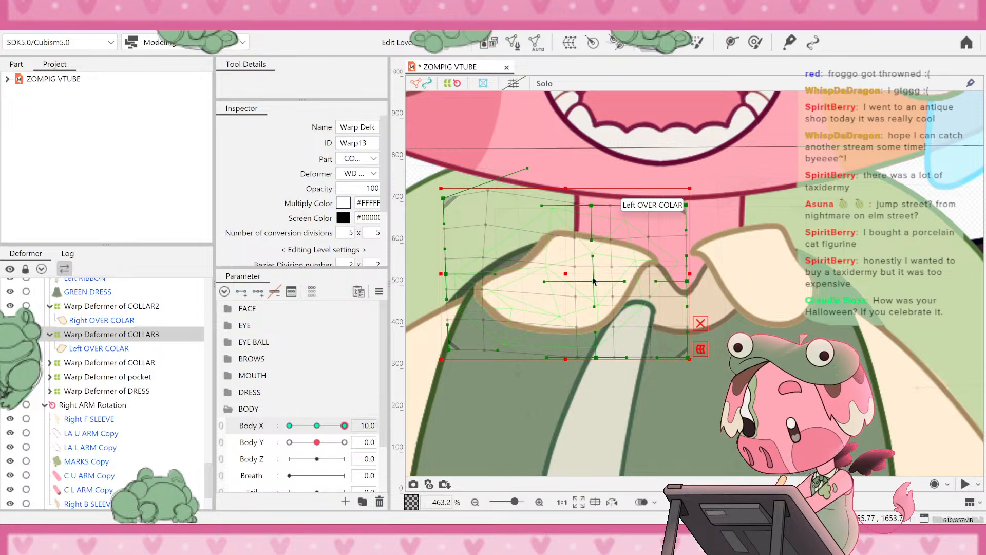
{"action": "left_click_drag", "start_coordinate": [447, 275], "coordinate": [484, 269]}
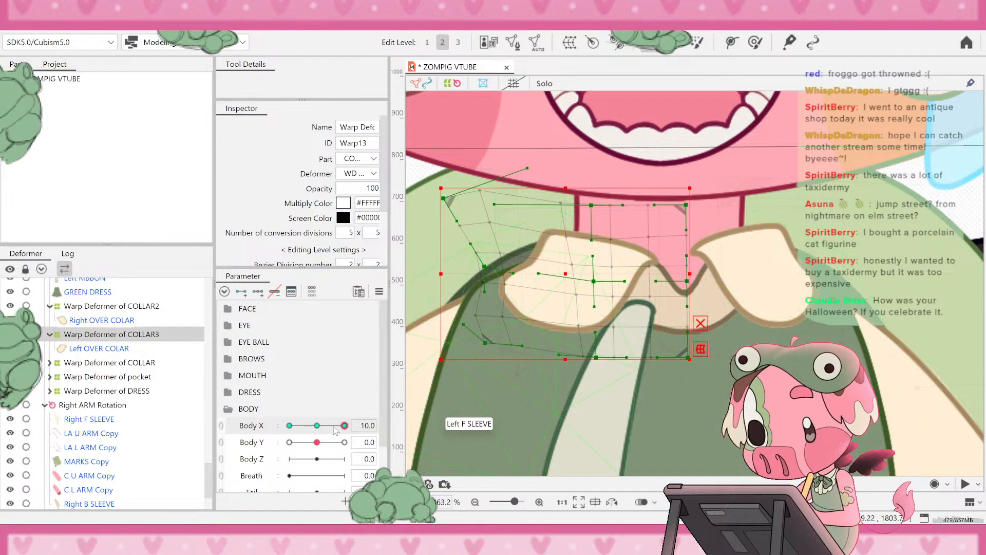
{"action": "left_click", "coordinate": [289, 426]}
{"action": "left_click_drag", "start_coordinate": [289, 426], "coordinate": [374, 376]}
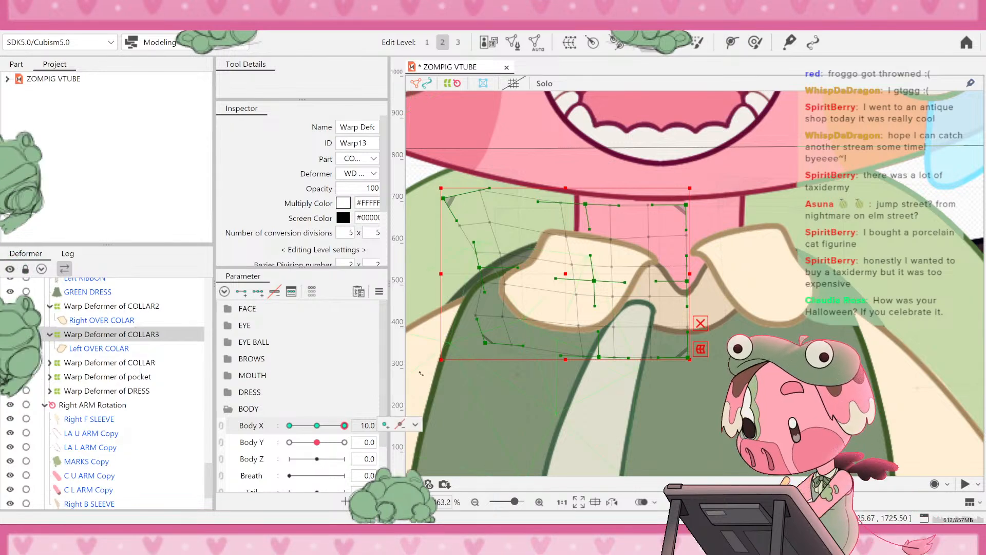
- Shift Warp Deformer of COLLAR2 slightly outward and down, and move its outer points back inward and up
{"action": "left_click", "coordinate": [103, 305]}
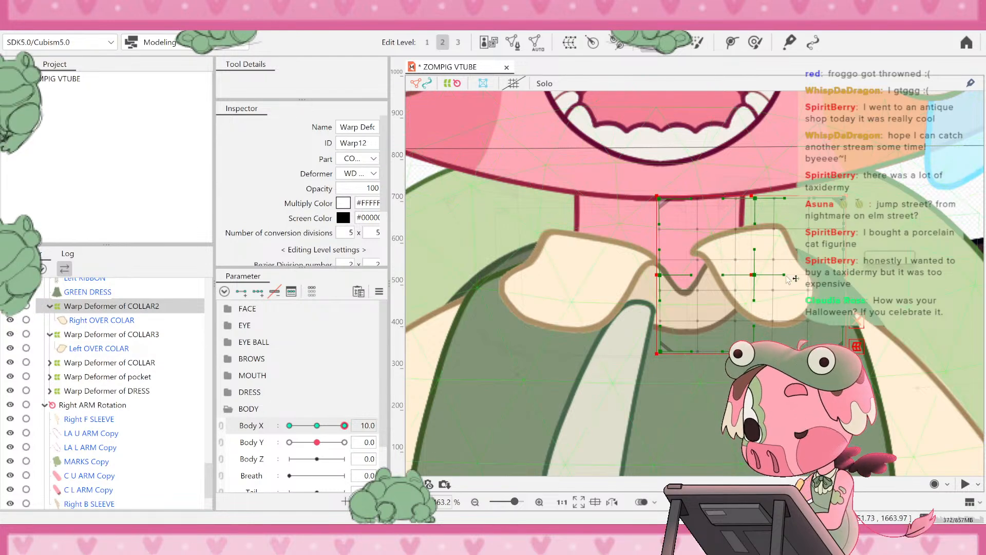
{"action": "left_click_drag", "start_coordinate": [751, 271], "coordinate": [767, 286]}
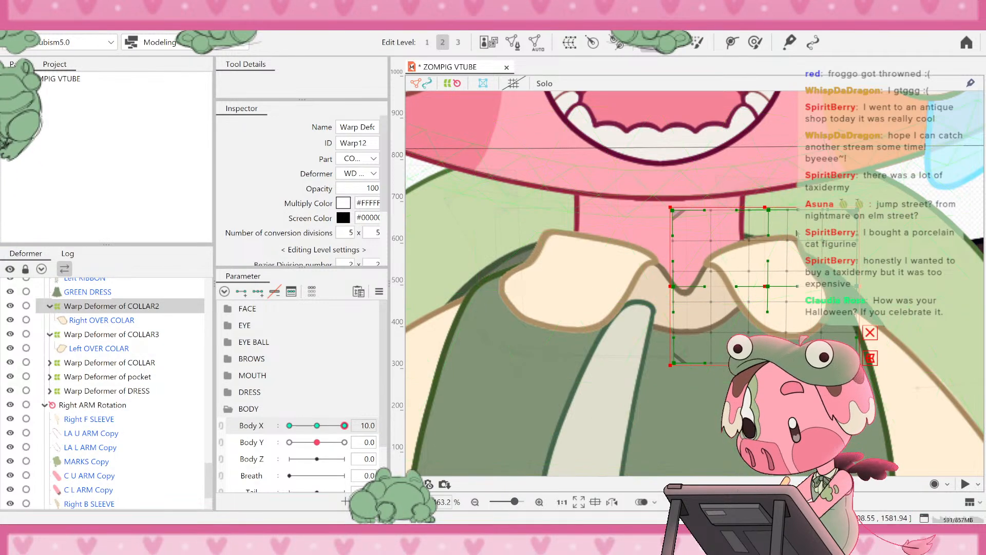
{"action": "left_click_drag", "start_coordinate": [782, 202], "coordinate": [896, 385]}
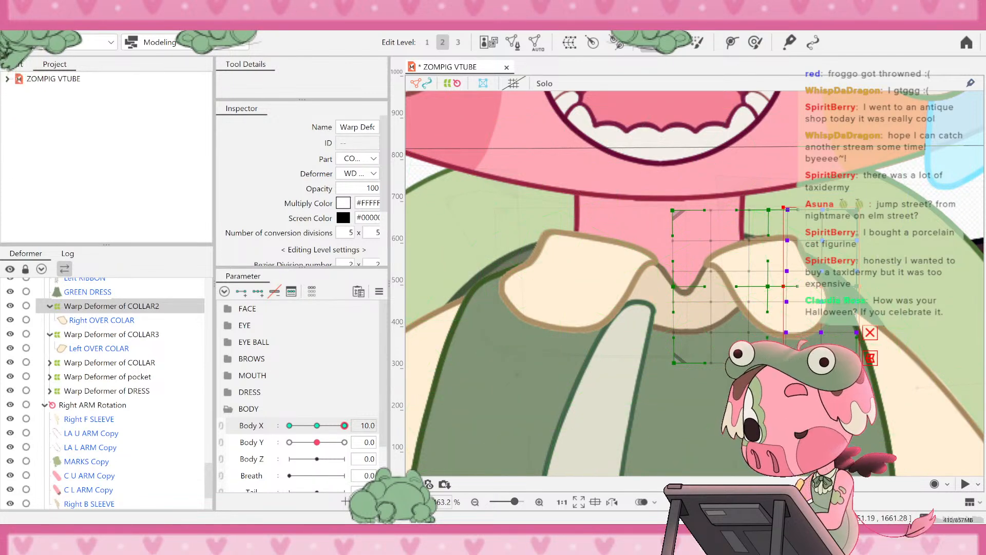
{"action": "left_click_drag", "start_coordinate": [821, 286], "coordinate": [805, 277]}
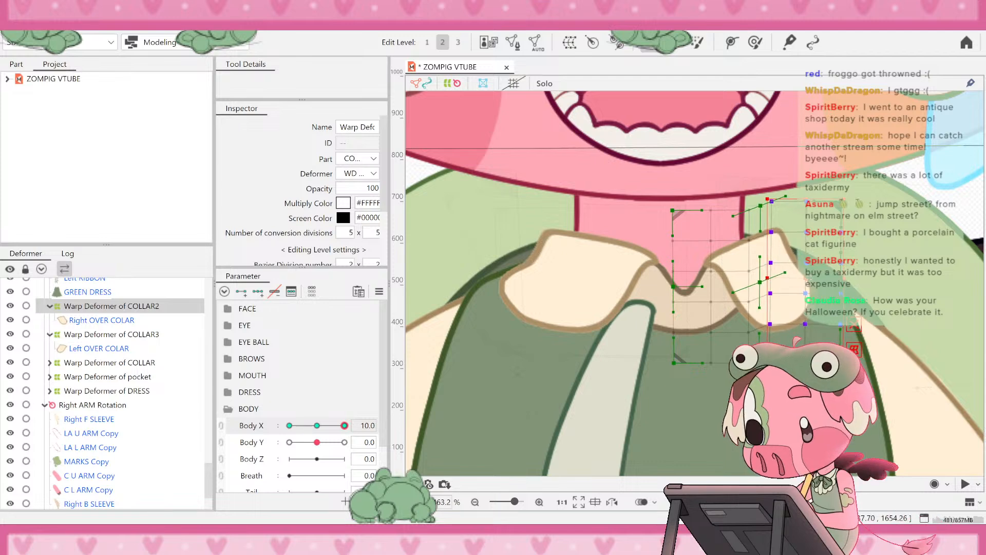
- On Warp Deformer of COLLAR2, move the upper middle point inward, lengthen its lower handle and shorten its outer handle
{"action": "scroll", "coordinate": [805, 277], "scroll_direction": "up", "scroll_amount": 3}
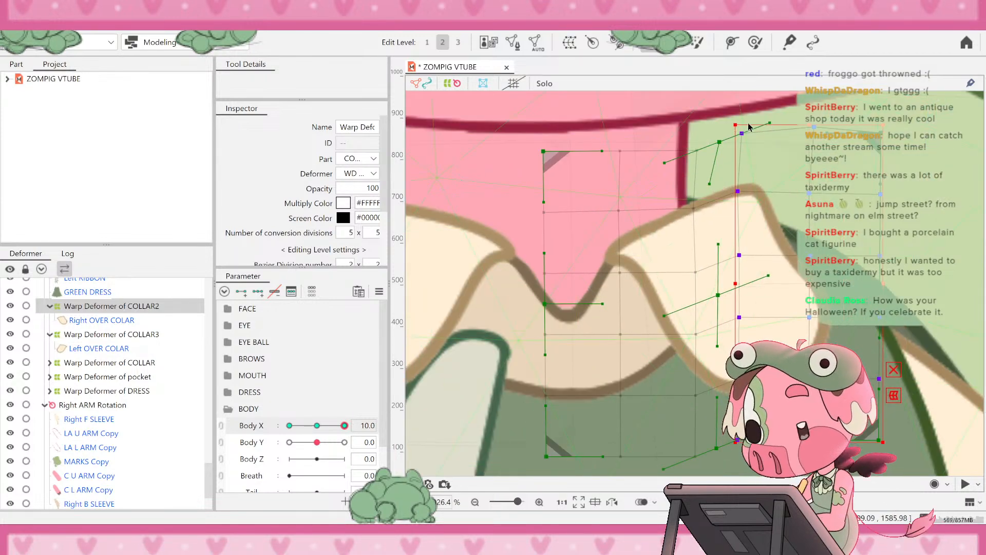
{"action": "left_click_drag", "start_coordinate": [771, 134], "coordinate": [733, 140]}
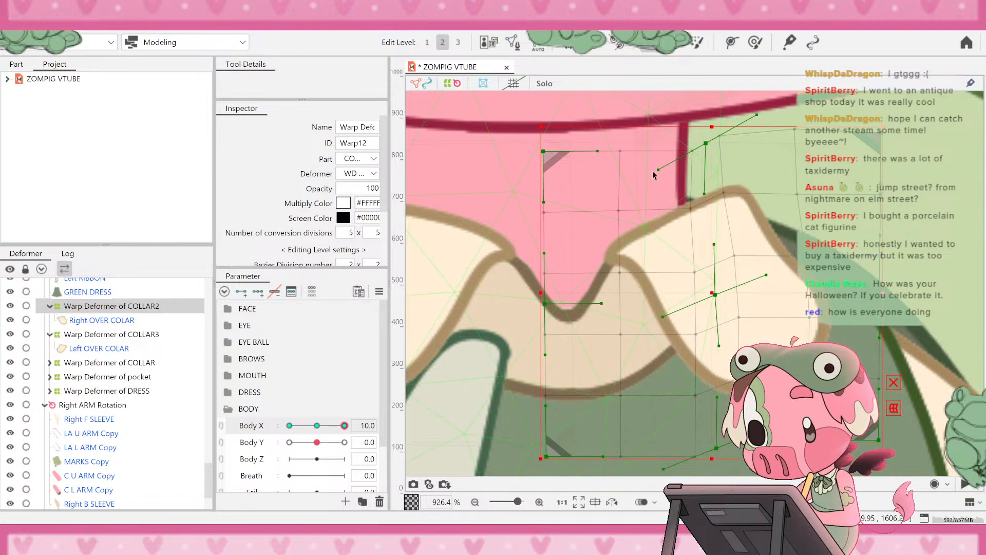
{"action": "left_click_drag", "start_coordinate": [646, 157], "coordinate": [667, 174]}
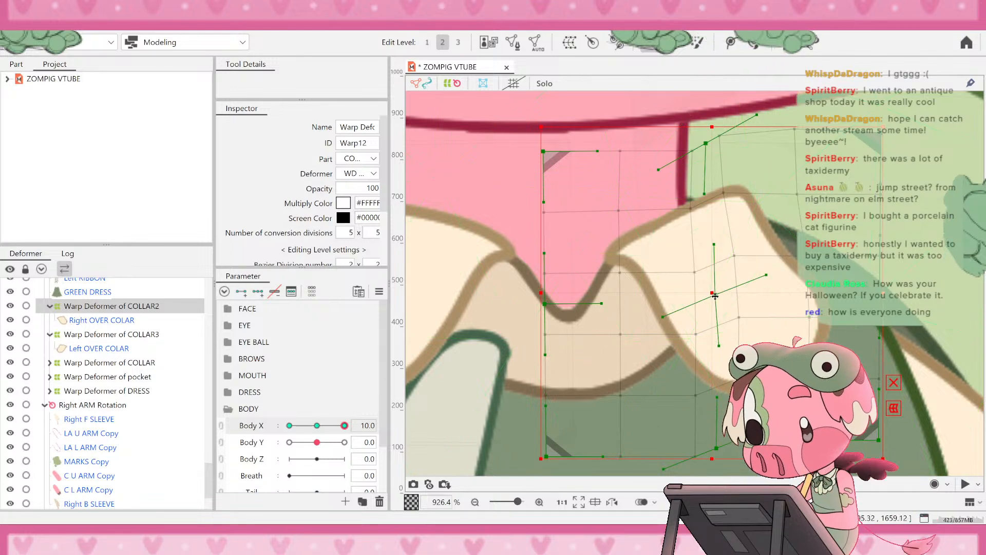
{"action": "left_click_drag", "start_coordinate": [715, 297], "coordinate": [718, 295]}
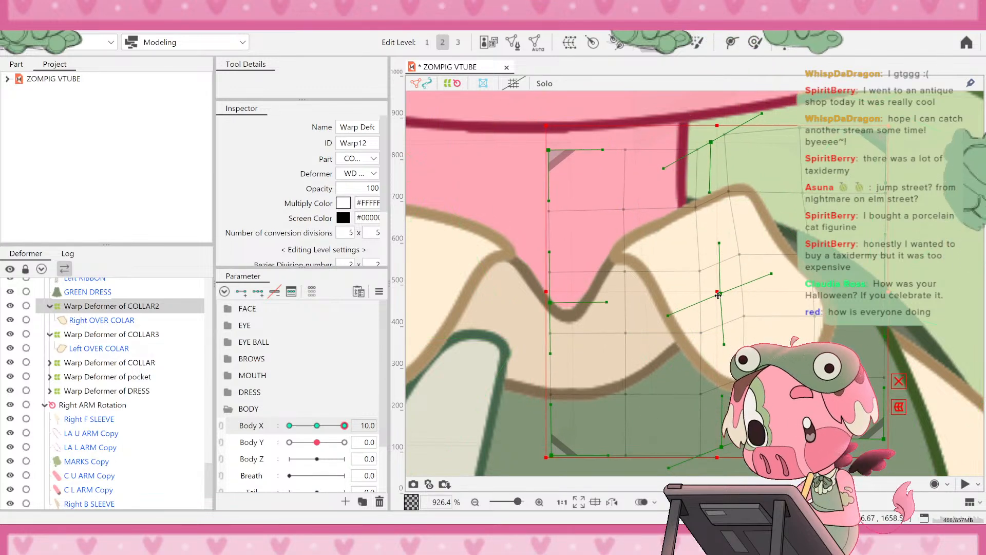
{"action": "key", "text": "ctrl+z"}
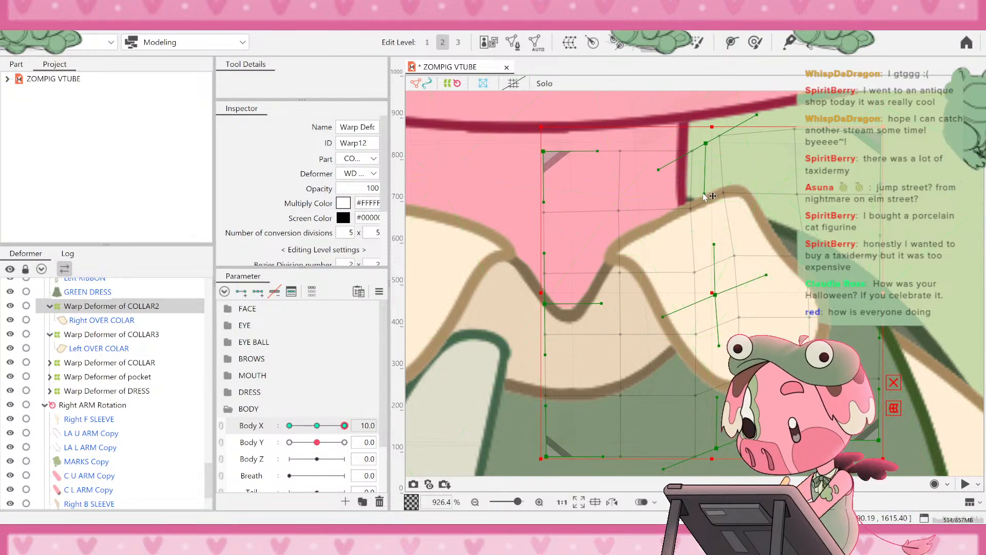
{"action": "left_click_drag", "start_coordinate": [701, 198], "coordinate": [703, 208]}
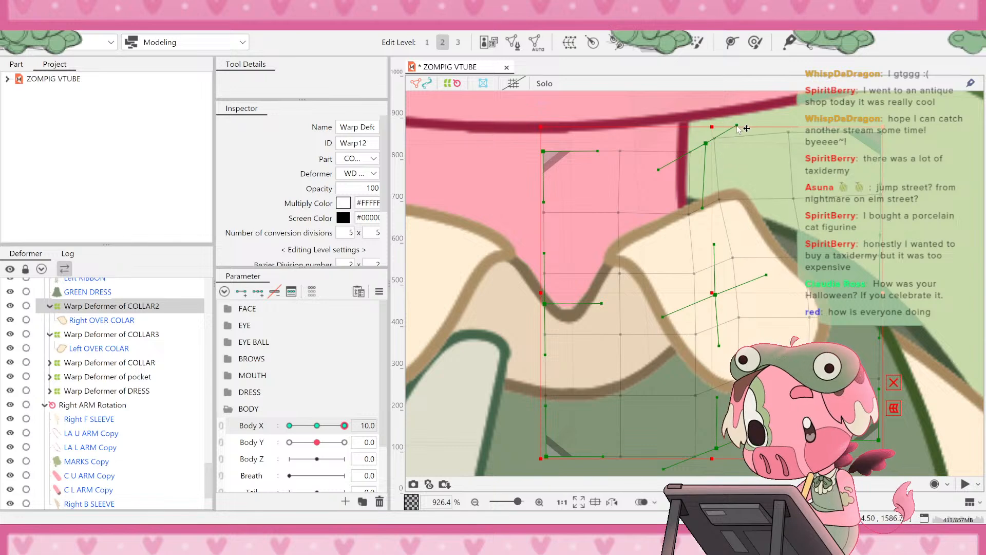
- Deselect the deformer and compare the collar flaps, shoulders and dress between Body X 0 and 10, on the figure and up close
{"action": "scroll", "coordinate": [729, 244], "scroll_direction": "down", "scroll_amount": 10}
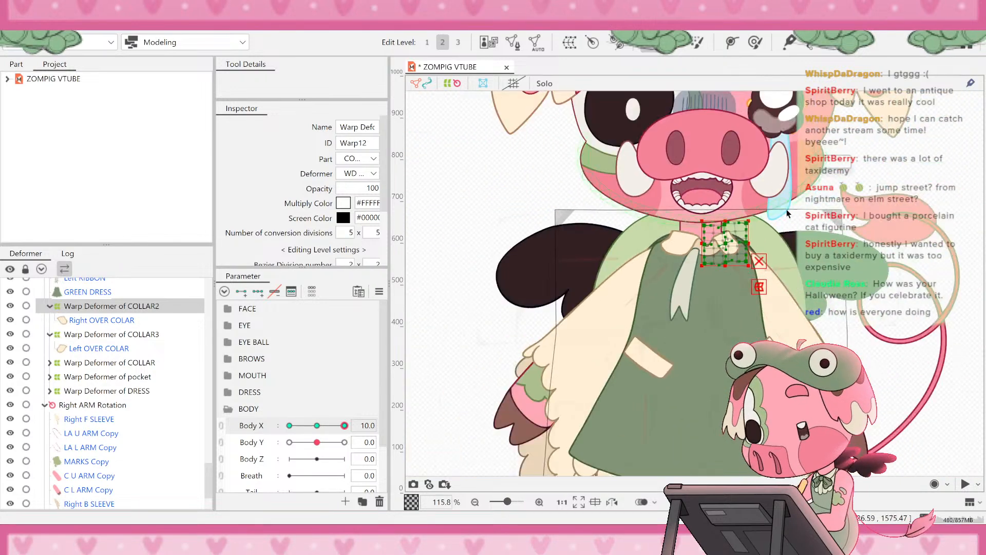
{"action": "left_click", "coordinate": [472, 223]}
{"action": "scroll", "coordinate": [651, 223], "scroll_direction": "up", "scroll_amount": 3}
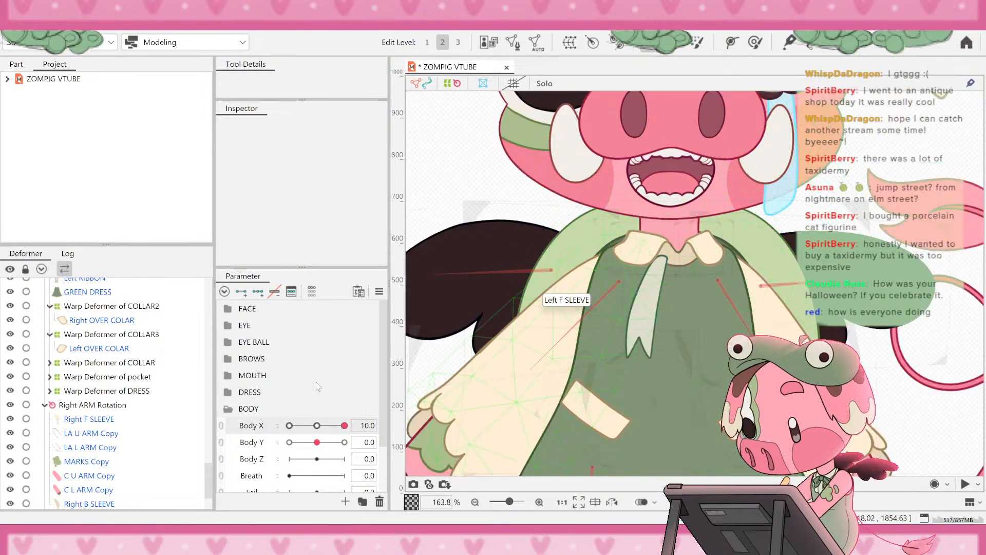
{"action": "left_click", "coordinate": [342, 426]}
{"action": "mouse_move", "coordinate": [339, 429]}
{"action": "left_mouse_down"}
{"action": "mouse_move", "coordinate": [288, 426]}
{"action": "mouse_move", "coordinate": [345, 426]}
{"action": "mouse_move", "coordinate": [271, 445]}
{"action": "mouse_move", "coordinate": [323, 422]}
{"action": "mouse_move", "coordinate": [312, 433]}
{"action": "mouse_move", "coordinate": [287, 426]}
{"action": "mouse_move", "coordinate": [344, 425]}
{"action": "left_mouse_up"}
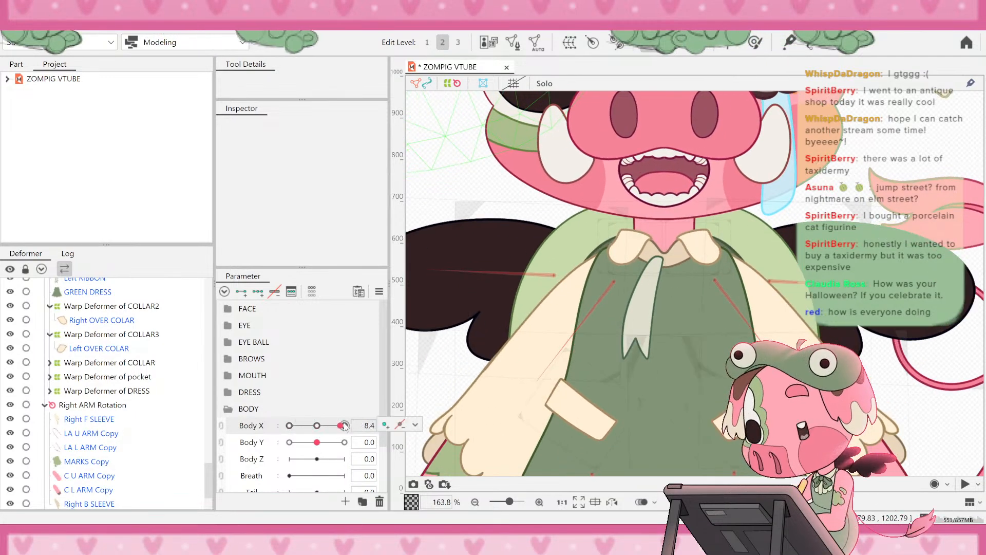
{"action": "scroll", "coordinate": [586, 277], "scroll_direction": "up", "scroll_amount": 6}
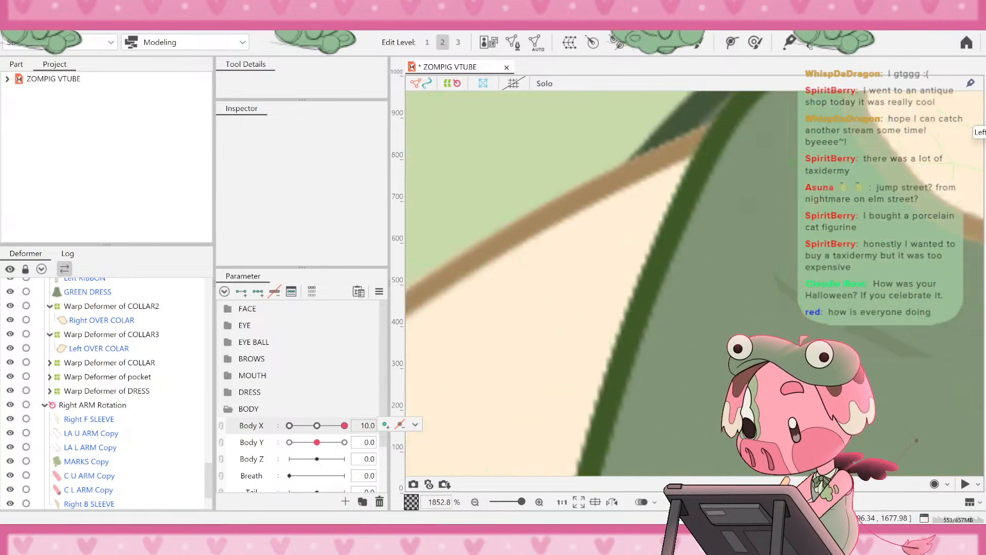
{"action": "scroll", "coordinate": [813, 220], "scroll_direction": "down", "scroll_amount": 5}
{"action": "scroll", "coordinate": [815, 221], "scroll_direction": "up", "scroll_amount": 4}
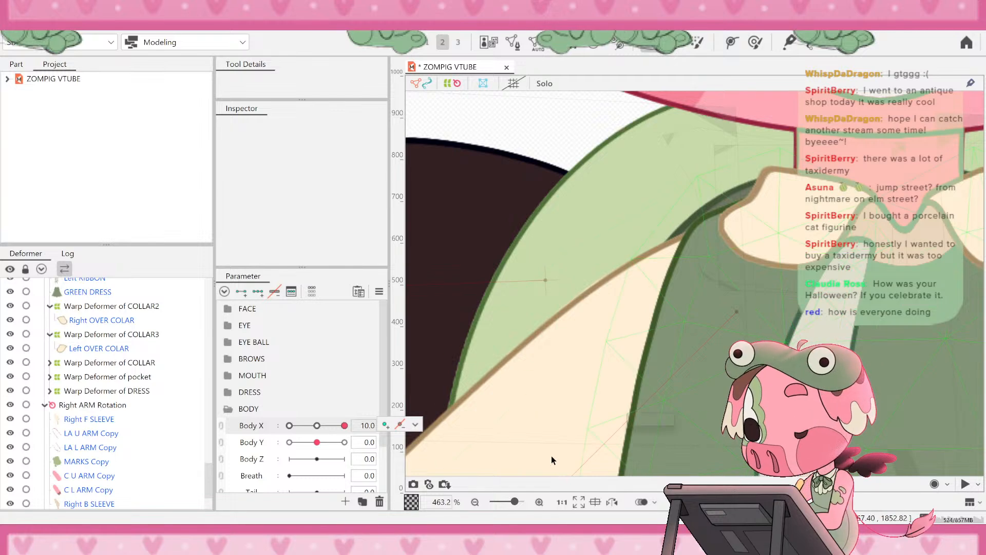
{"action": "scroll", "coordinate": [565, 289], "scroll_direction": "down", "scroll_amount": 5}
{"action": "scroll", "coordinate": [616, 277], "scroll_direction": "down", "scroll_amount": 4}
{"action": "scroll", "coordinate": [535, 294], "scroll_direction": "up", "scroll_amount": 4}
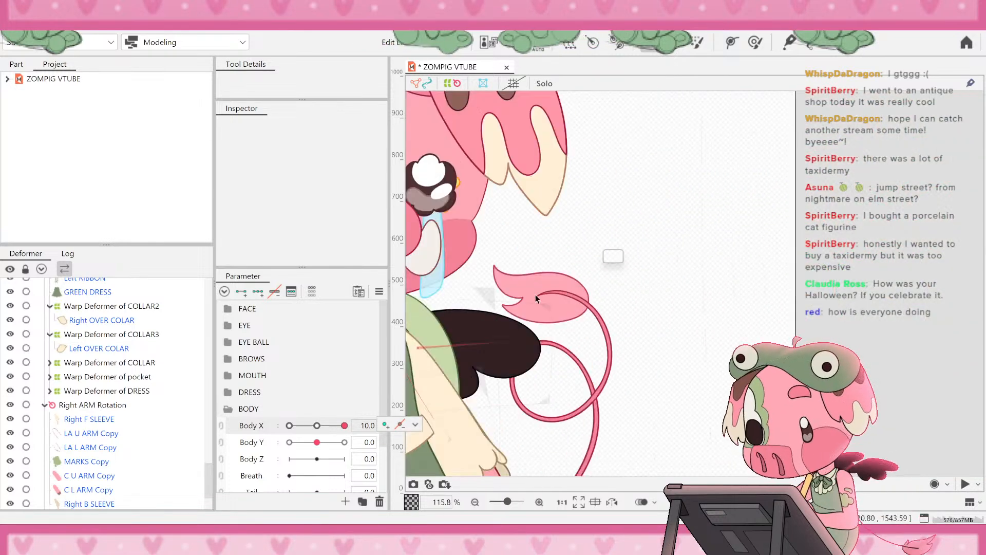
{"action": "scroll", "coordinate": [582, 304], "scroll_direction": "down", "scroll_amount": 4}
{"action": "scroll", "coordinate": [534, 304], "scroll_direction": "up", "scroll_amount": 7}
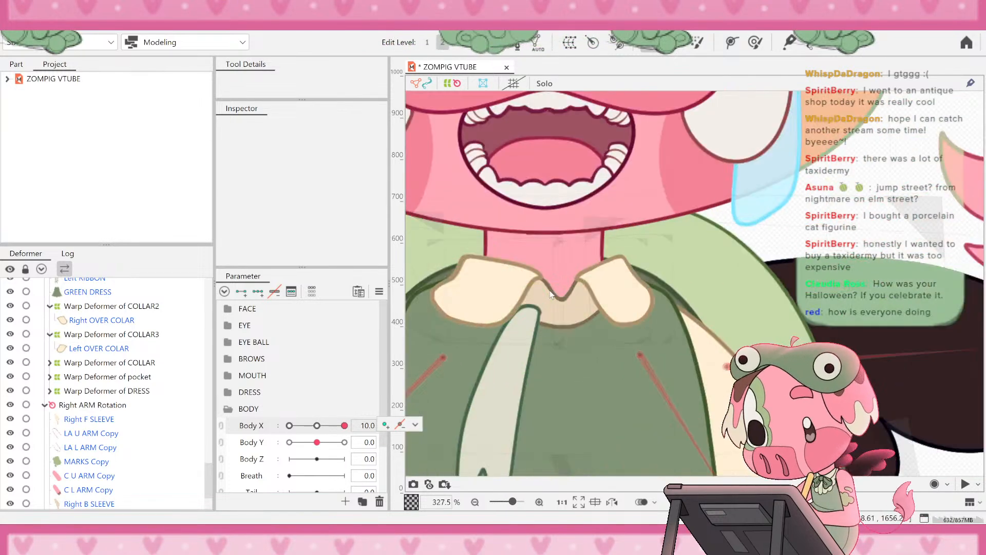
{"action": "left_click", "coordinate": [317, 425]}
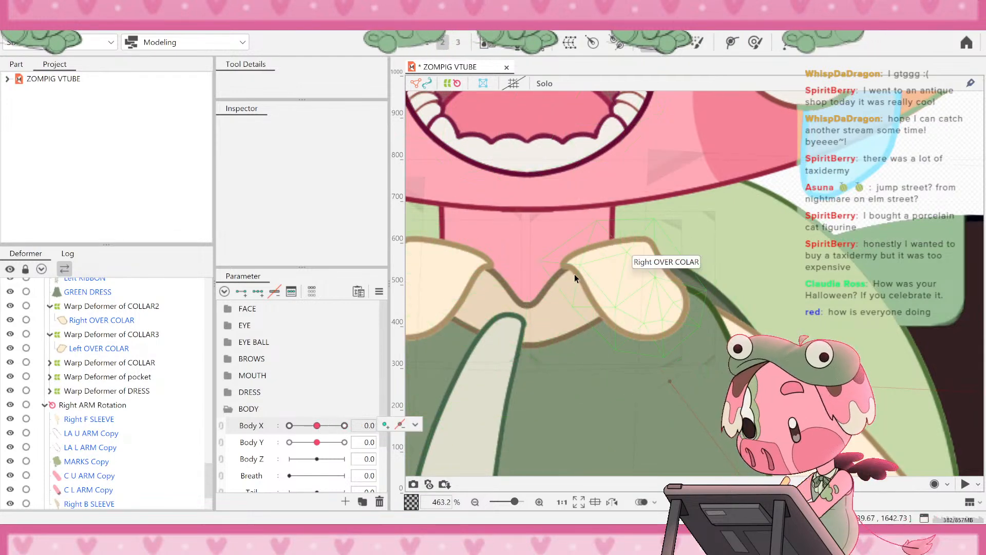
{"action": "left_click", "coordinate": [344, 425]}
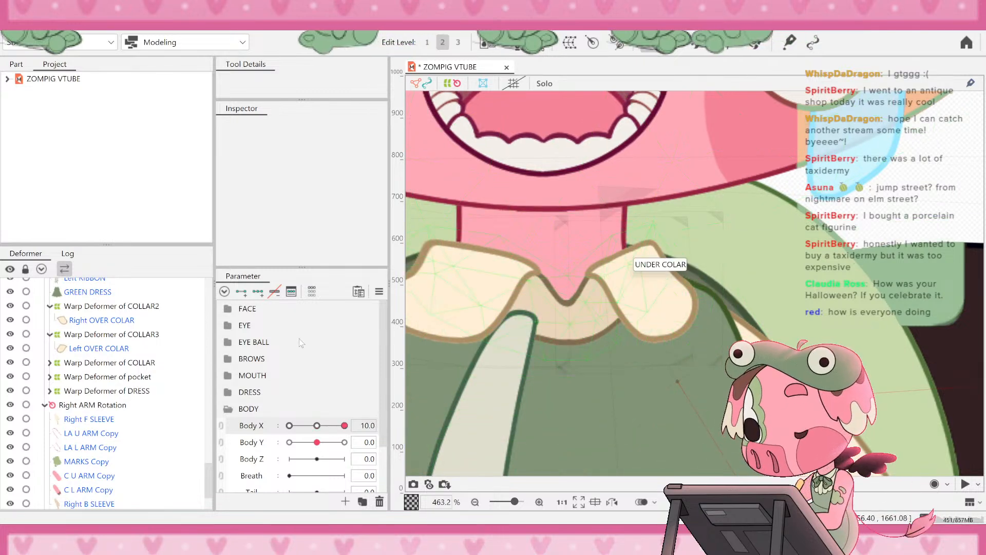
- Reselect Warp Deformer of COLLAR3 and stretch it slightly upward from its top edge
{"action": "left_click", "coordinate": [112, 333]}
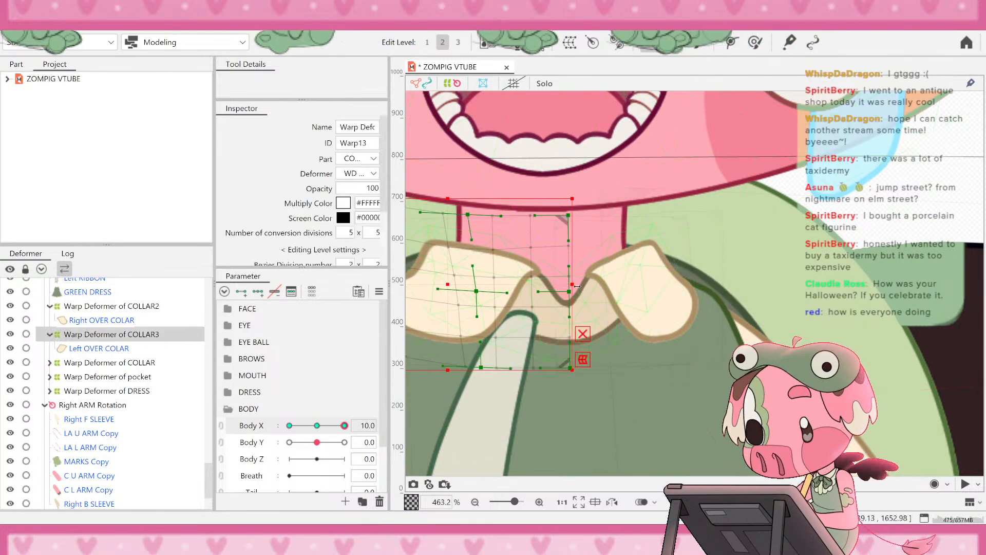
{"action": "scroll", "coordinate": [524, 251], "scroll_direction": "down", "scroll_amount": 2}
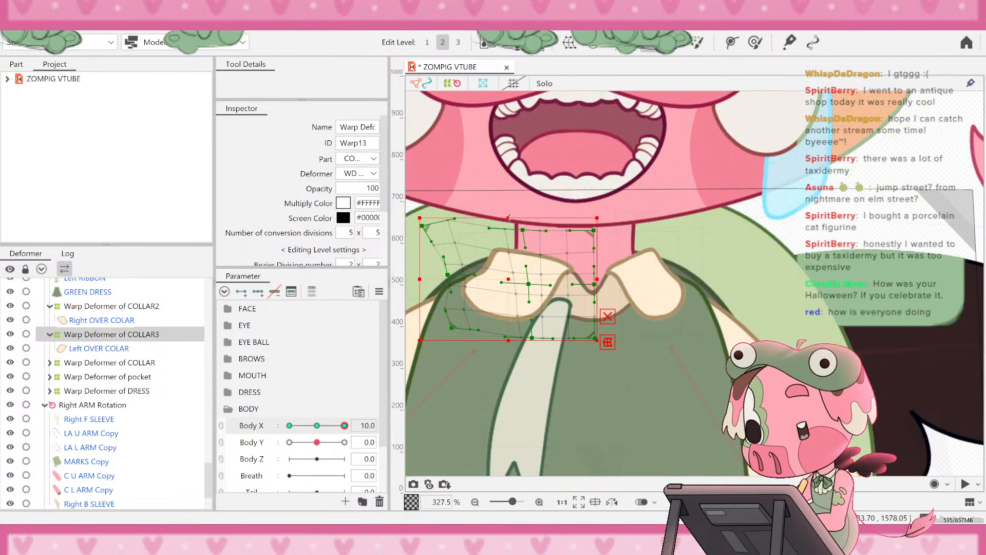
{"action": "left_click_drag", "start_coordinate": [511, 216], "coordinate": [511, 213]}
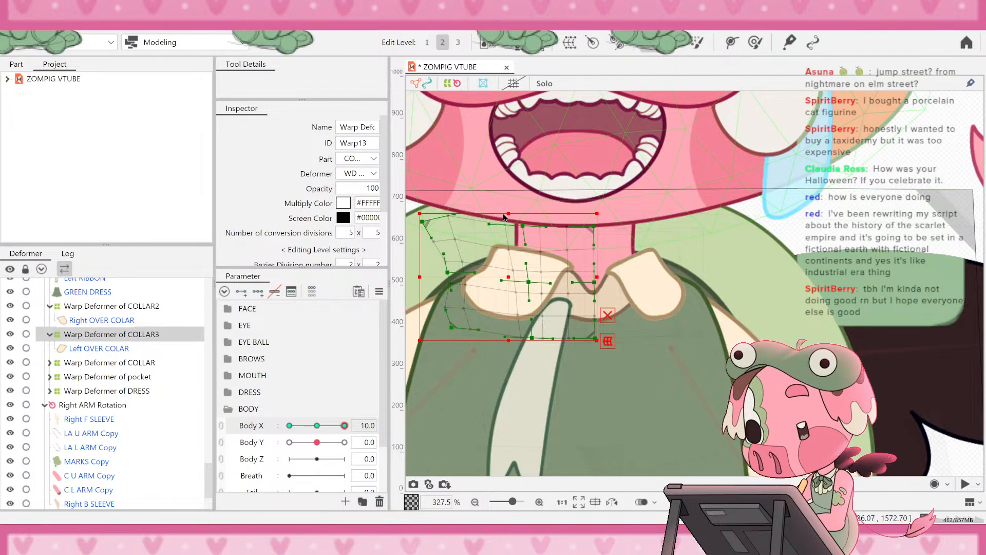
- At Body X 10, select Warp Deformer of COLLAR2 and stretch it slightly upward from its top edge
{"action": "left_click", "coordinate": [638, 279]}
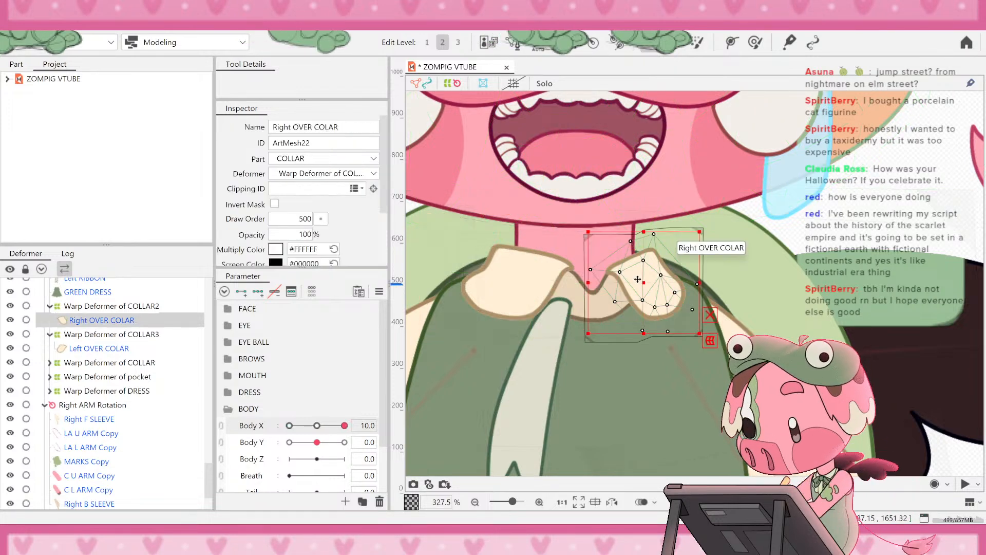
{"action": "left_click", "coordinate": [92, 306]}
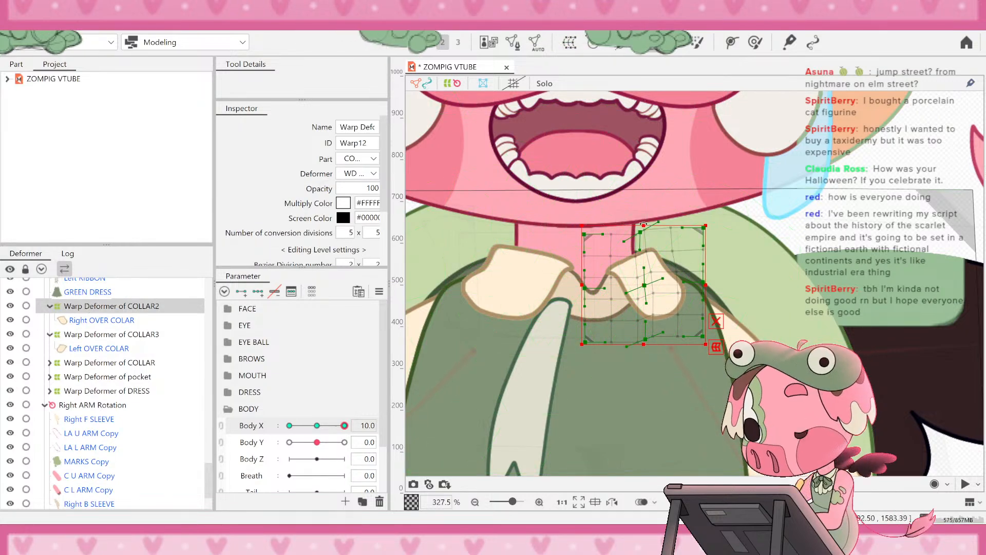
{"action": "scroll", "coordinate": [648, 235], "scroll_direction": "up", "scroll_amount": 5}
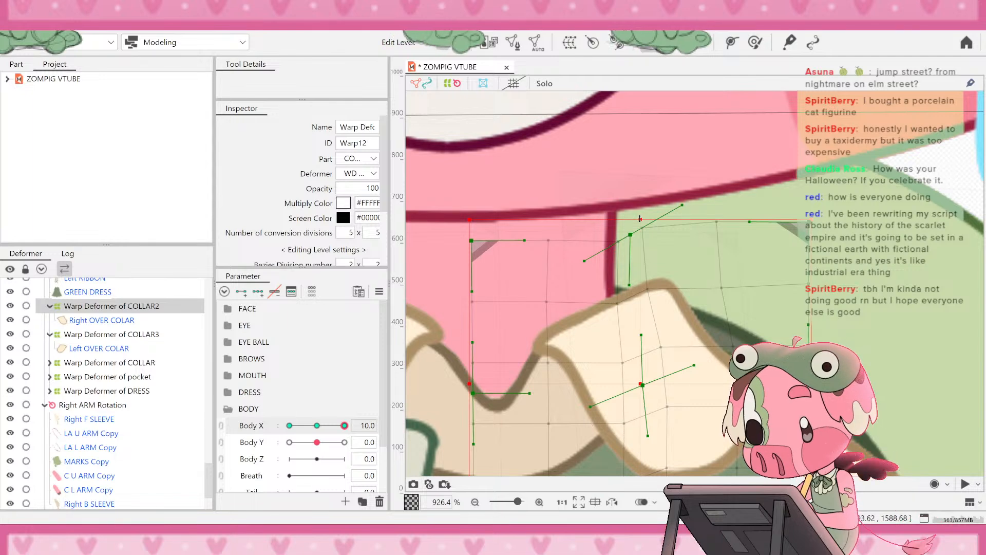
{"action": "left_click_drag", "start_coordinate": [640, 218], "coordinate": [637, 207]}
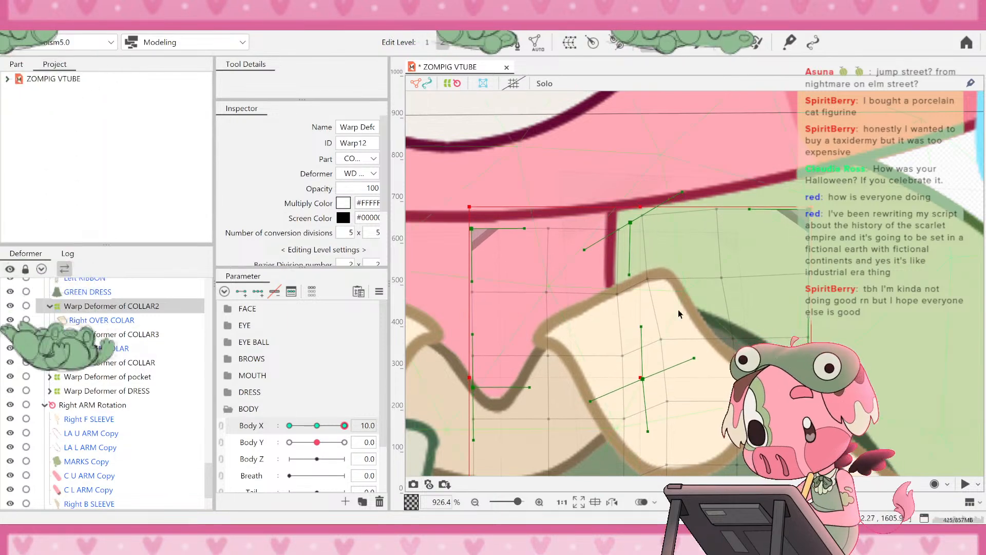
- Set Body X to -10 and stretch Warp Deformer of COLLAR3 slightly upward from its top edge
{"action": "scroll", "coordinate": [678, 310], "scroll_direction": "down", "scroll_amount": 10}
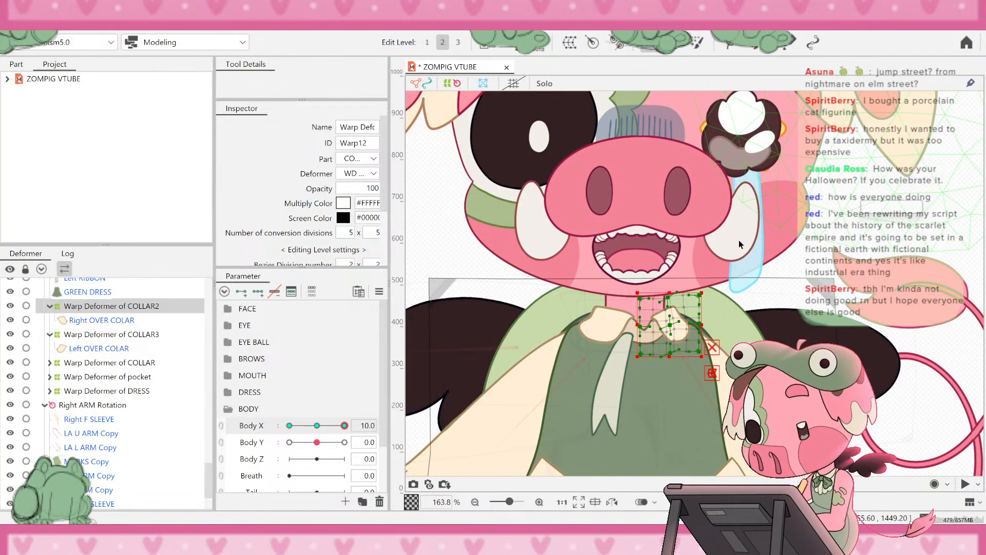
{"action": "scroll", "coordinate": [546, 236], "scroll_direction": "down", "scroll_amount": 8}
{"action": "left_click", "coordinate": [596, 233]}
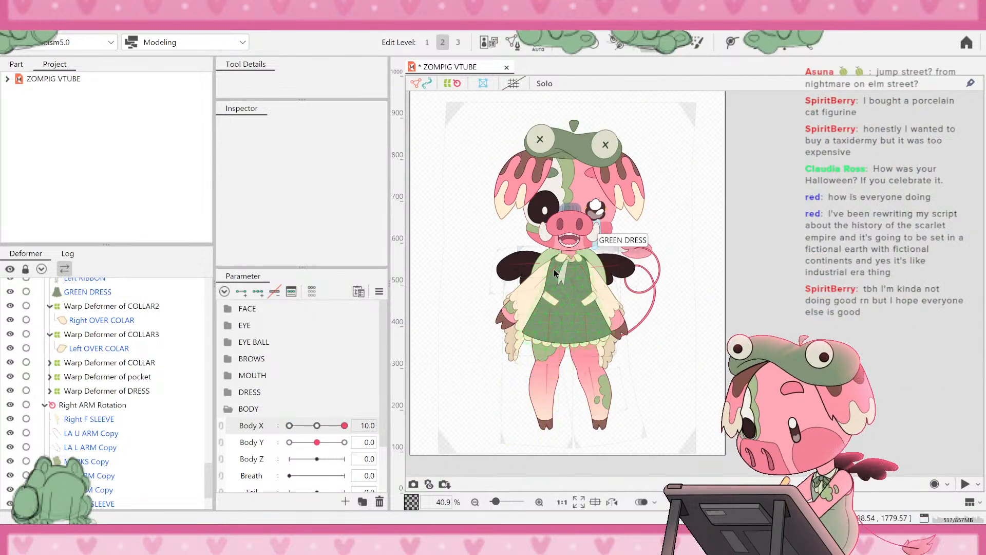
{"action": "scroll", "coordinate": [583, 230], "scroll_direction": "up", "scroll_amount": 13}
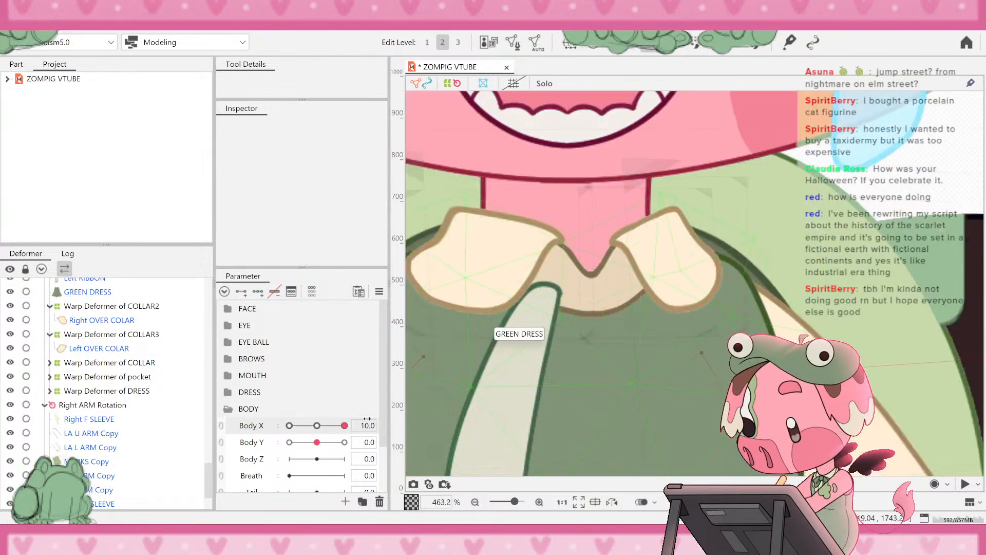
{"action": "left_click_drag", "start_coordinate": [344, 425], "coordinate": [261, 424]}
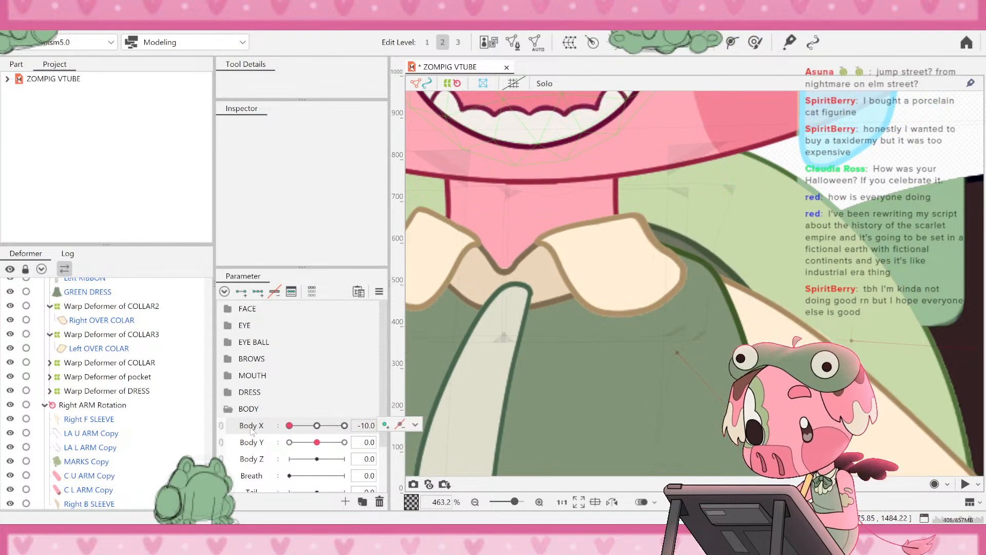
{"action": "left_click", "coordinate": [93, 335]}
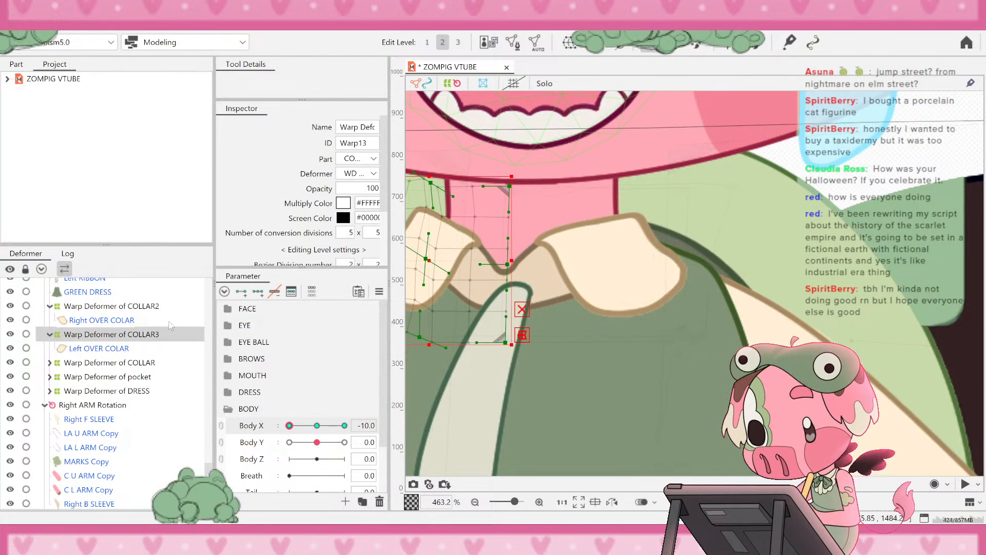
{"action": "scroll", "coordinate": [602, 269], "scroll_direction": "down", "scroll_amount": 2}
{"action": "scroll", "coordinate": [480, 246], "scroll_direction": "up", "scroll_amount": 3}
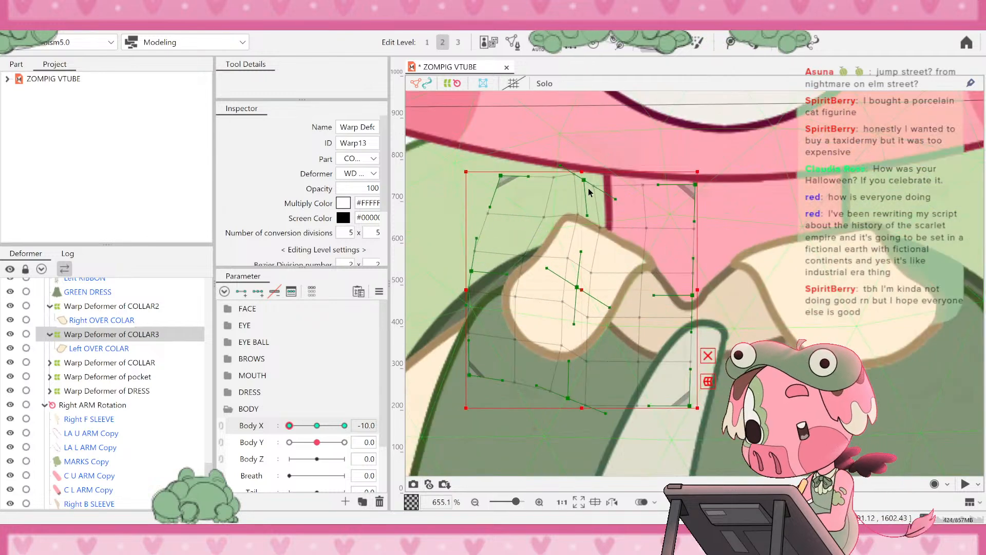
{"action": "left_click_drag", "start_coordinate": [585, 170], "coordinate": [581, 163]}
- Select the Right OVER COLAR mesh and stretch it very slightly upward from its top edge
{"action": "left_click", "coordinate": [857, 282]}
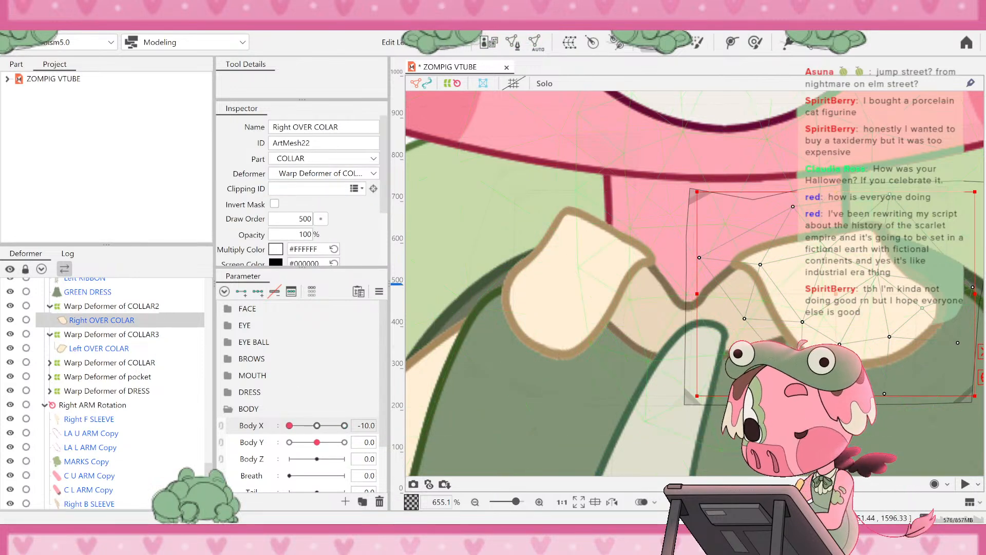
{"action": "left_click_drag", "start_coordinate": [836, 190], "coordinate": [837, 186]}
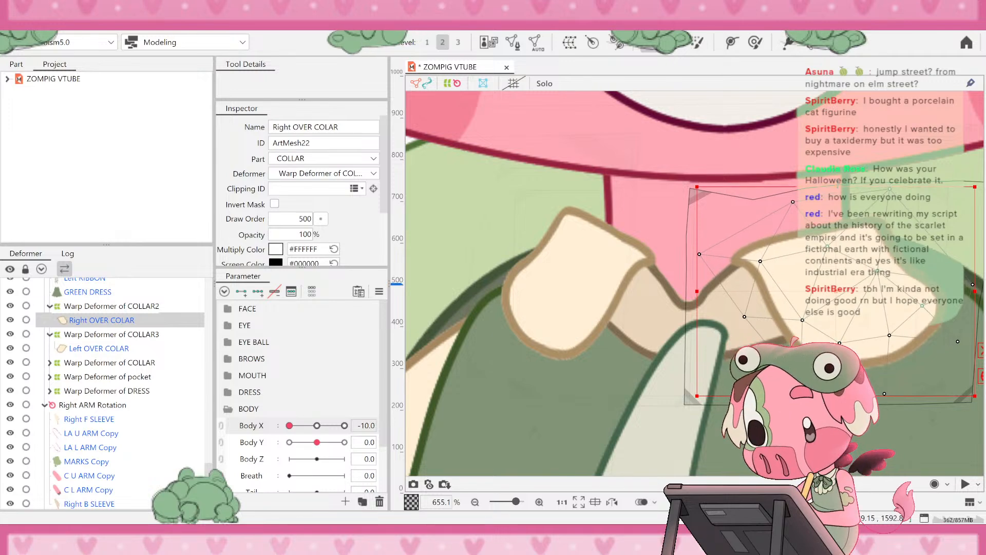
- Deselect the mesh and examine the collar flaps at Body X -10 and 0, on the whole figure and up close
{"action": "scroll", "coordinate": [733, 253], "scroll_direction": "down", "scroll_amount": 10}
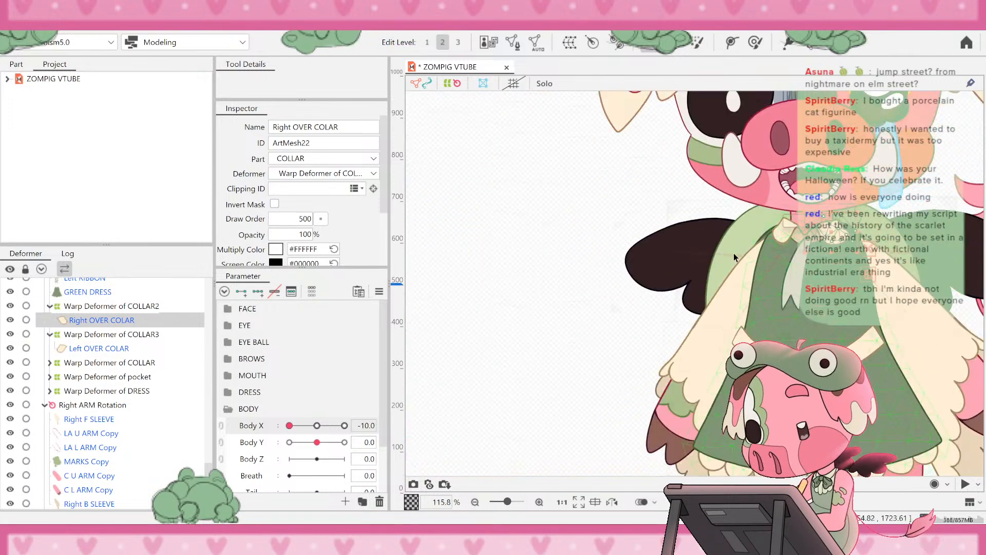
{"action": "left_click", "coordinate": [511, 250]}
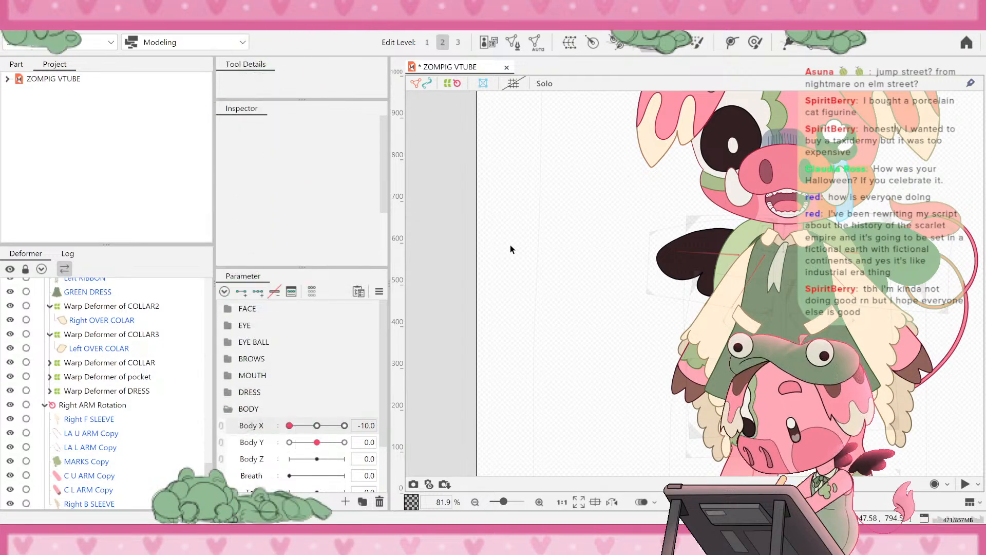
{"action": "scroll", "coordinate": [517, 248], "scroll_direction": "down", "scroll_amount": 3}
{"action": "scroll", "coordinate": [666, 228], "scroll_direction": "up", "scroll_amount": 2}
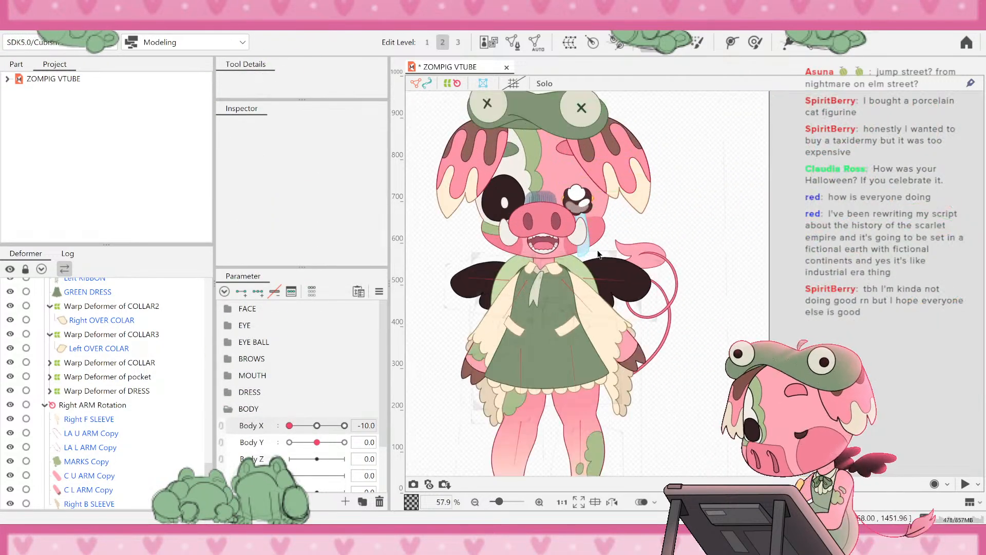
{"action": "scroll", "coordinate": [564, 251], "scroll_direction": "down", "scroll_amount": 1}
{"action": "scroll", "coordinate": [536, 262], "scroll_direction": "up", "scroll_amount": 3}
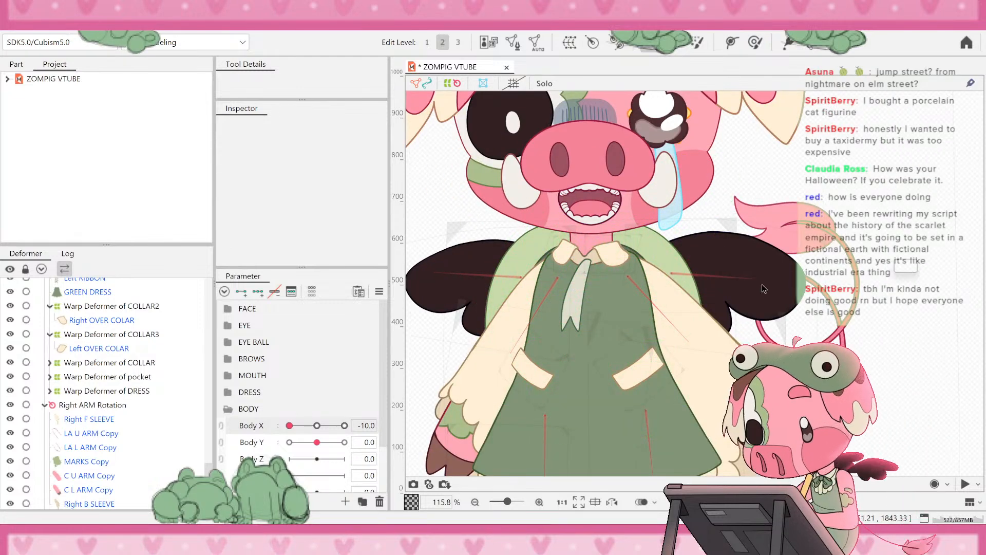
{"action": "scroll", "coordinate": [548, 262], "scroll_direction": "up", "scroll_amount": 5}
{"action": "left_click_drag", "start_coordinate": [306, 430], "coordinate": [315, 408]}
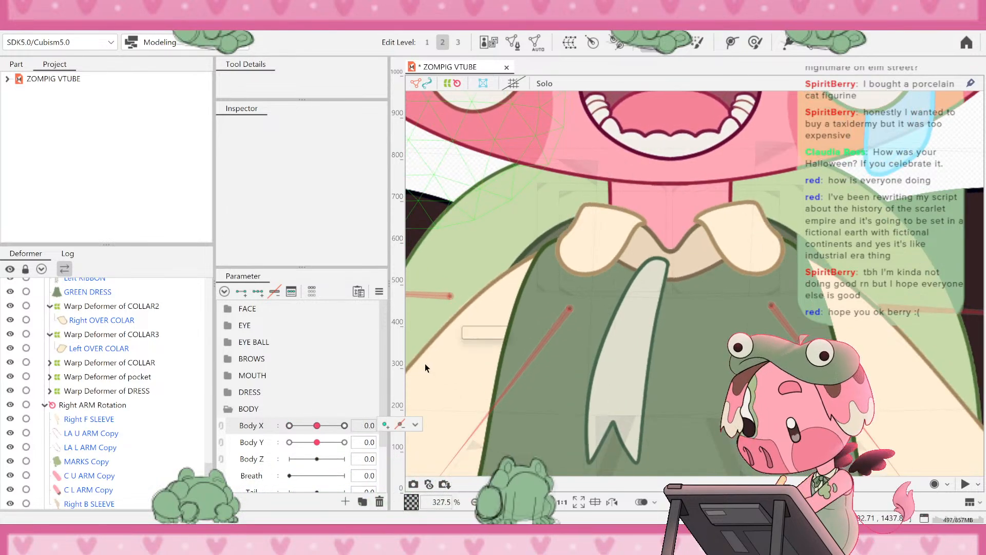
{"action": "left_click", "coordinate": [737, 247]}
{"action": "scroll", "coordinate": [730, 293], "scroll_direction": "up", "scroll_amount": 2}
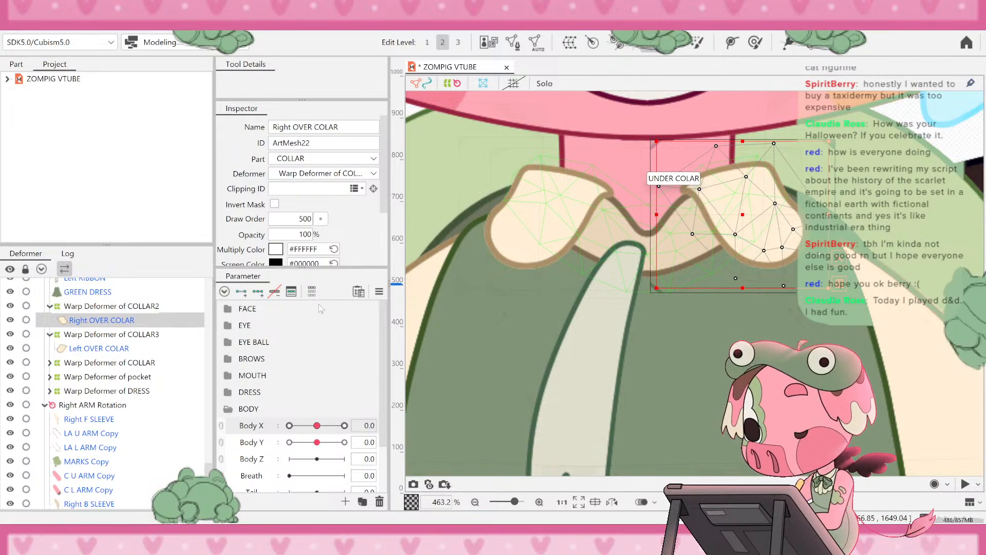
{"action": "left_click", "coordinate": [531, 299]}
- Stretch Warp Deformer of COLLAR2 slightly upward from its top edge at Body X -10, and do the same at Body X 10
{"action": "left_click", "coordinate": [289, 425]}
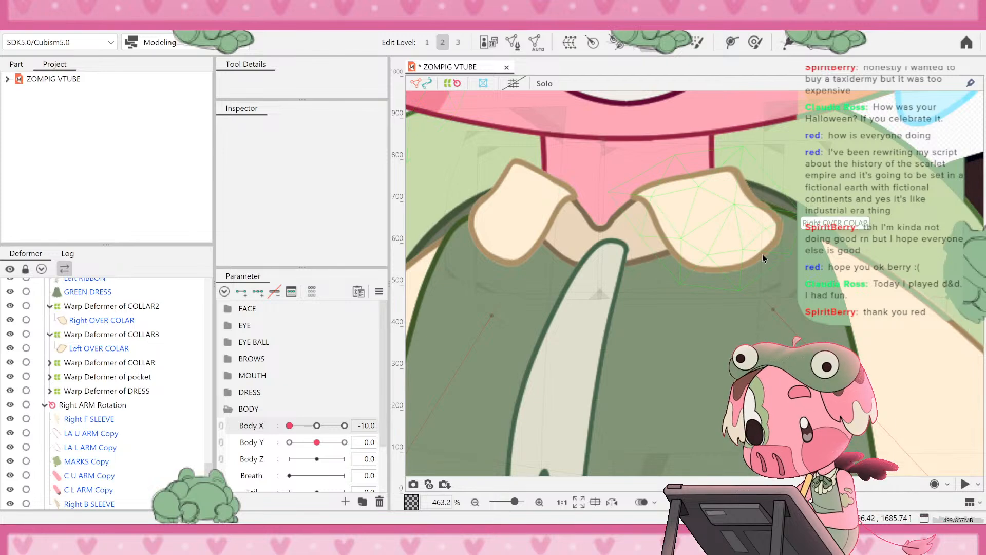
{"action": "left_click", "coordinate": [762, 253]}
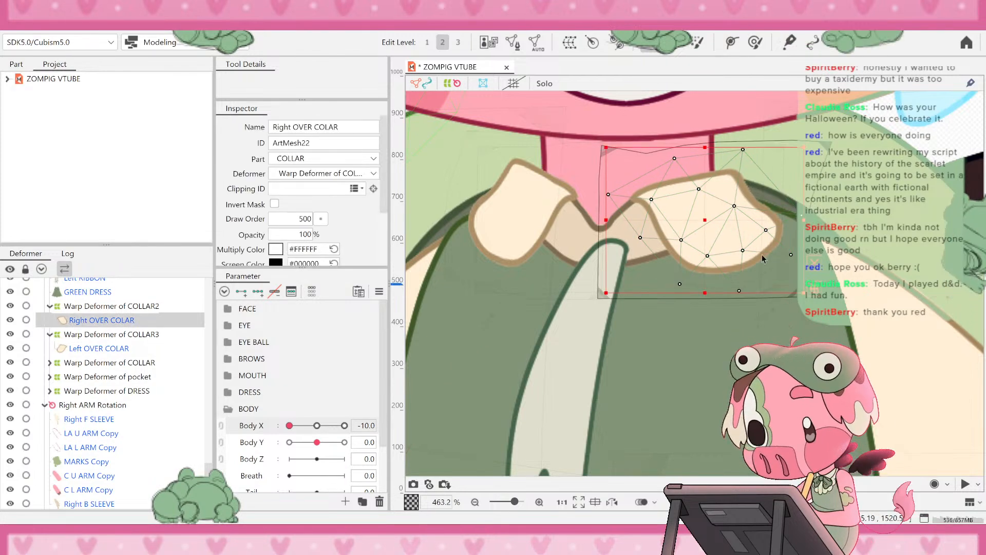
{"action": "left_click", "coordinate": [136, 307]}
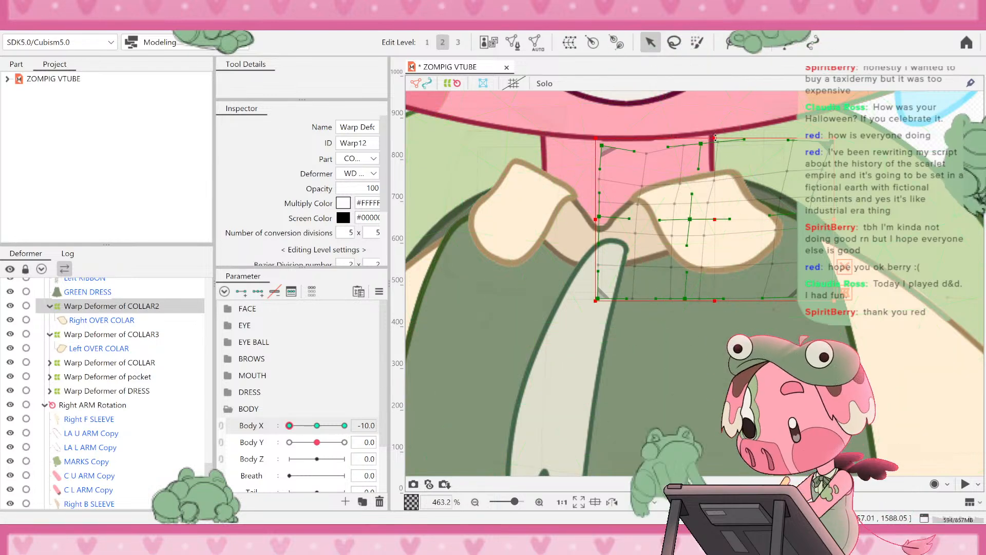
{"action": "left_click_drag", "start_coordinate": [715, 138], "coordinate": [716, 135]}
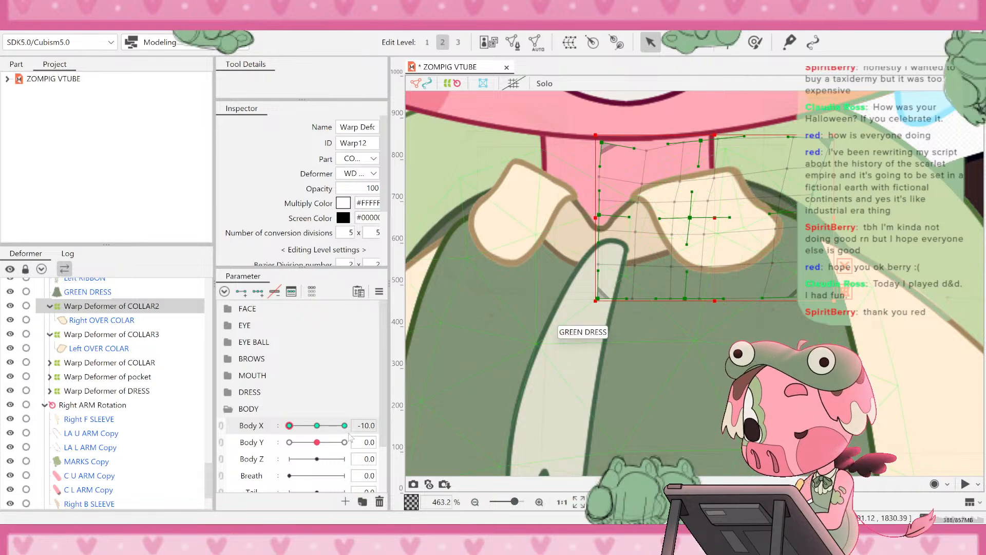
{"action": "left_click_drag", "start_coordinate": [289, 426], "coordinate": [344, 425]}
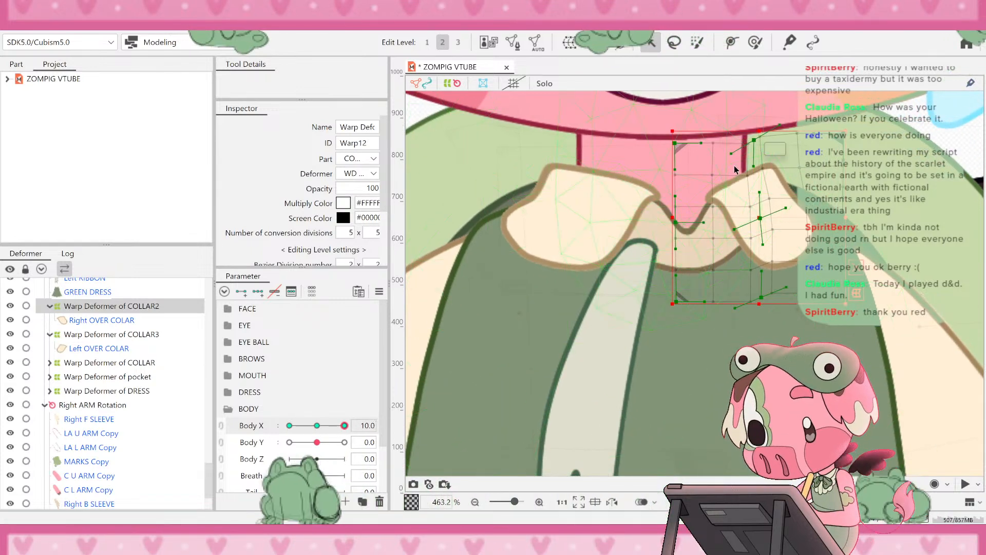
{"action": "left_click_drag", "start_coordinate": [759, 131], "coordinate": [761, 129]}
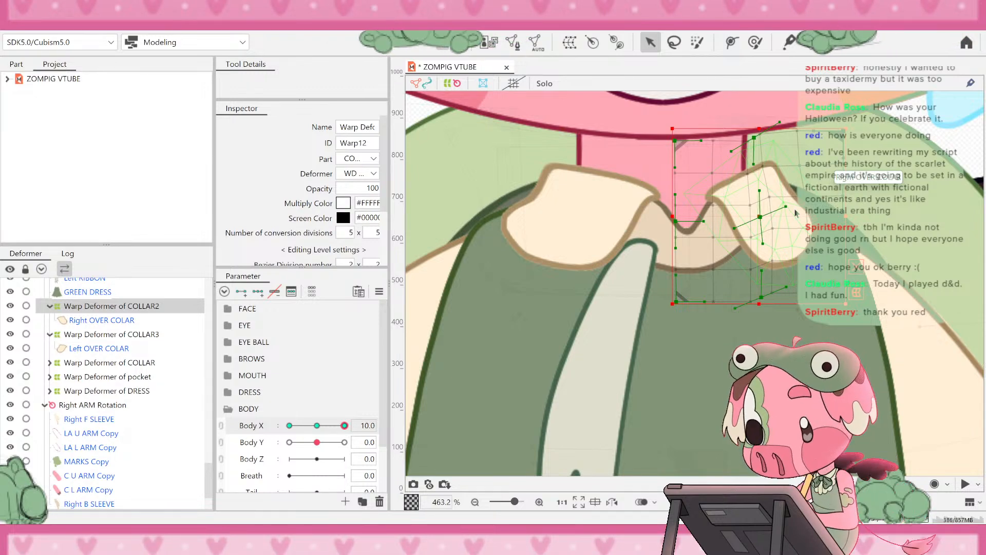
- Deselect everything and sweep Body X between -10 and 10 to check the collar, dress and sleeves, up close and on the whole figure
{"action": "scroll", "coordinate": [695, 270], "scroll_direction": "down", "scroll_amount": 6}
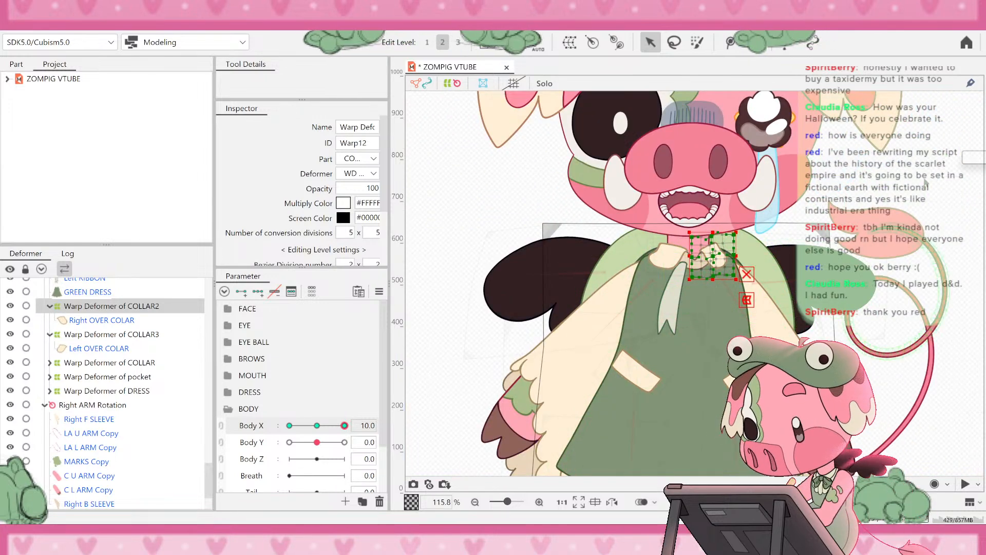
{"action": "left_click", "coordinate": [926, 183]}
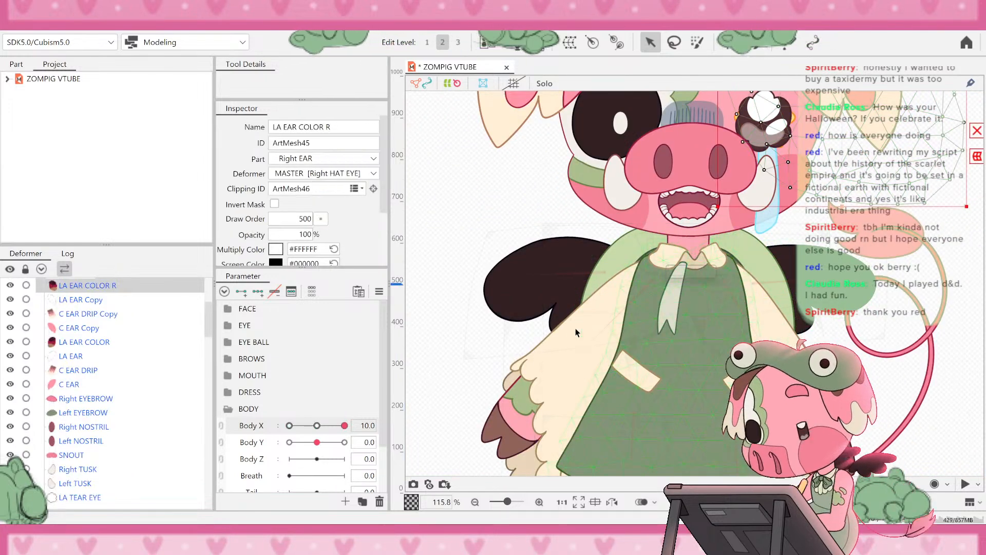
{"action": "scroll", "coordinate": [532, 354], "scroll_direction": "down", "scroll_amount": 5}
{"action": "key", "text": "Escape"}
{"action": "scroll", "coordinate": [608, 312], "scroll_direction": "up", "scroll_amount": 8}
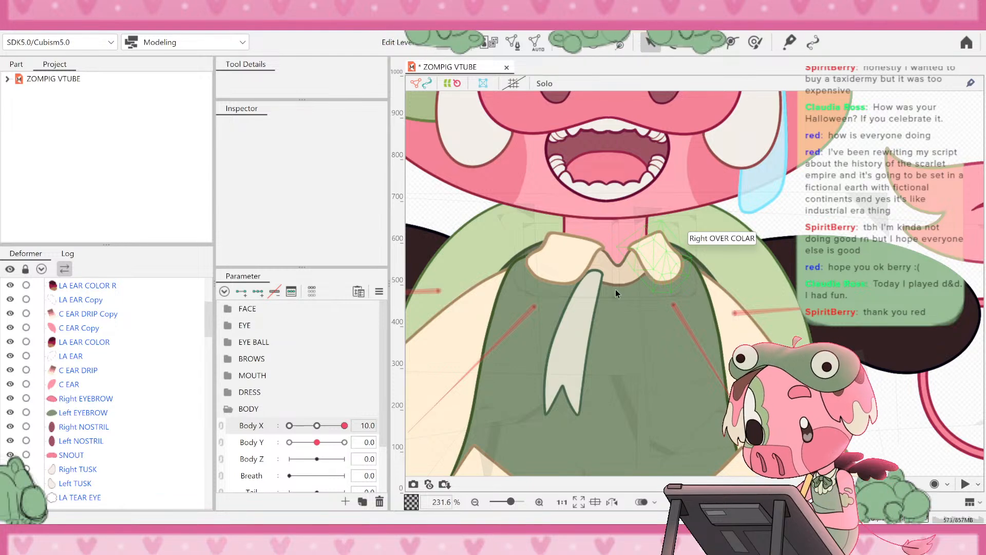
{"action": "left_click_drag", "start_coordinate": [337, 428], "coordinate": [405, 390]}
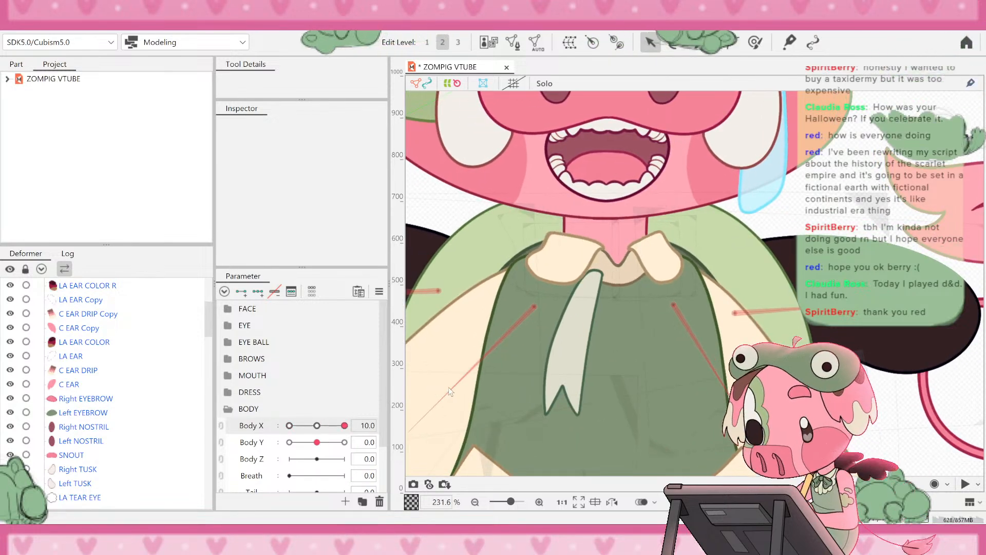
{"action": "left_click_drag", "start_coordinate": [345, 425], "coordinate": [441, 394]}
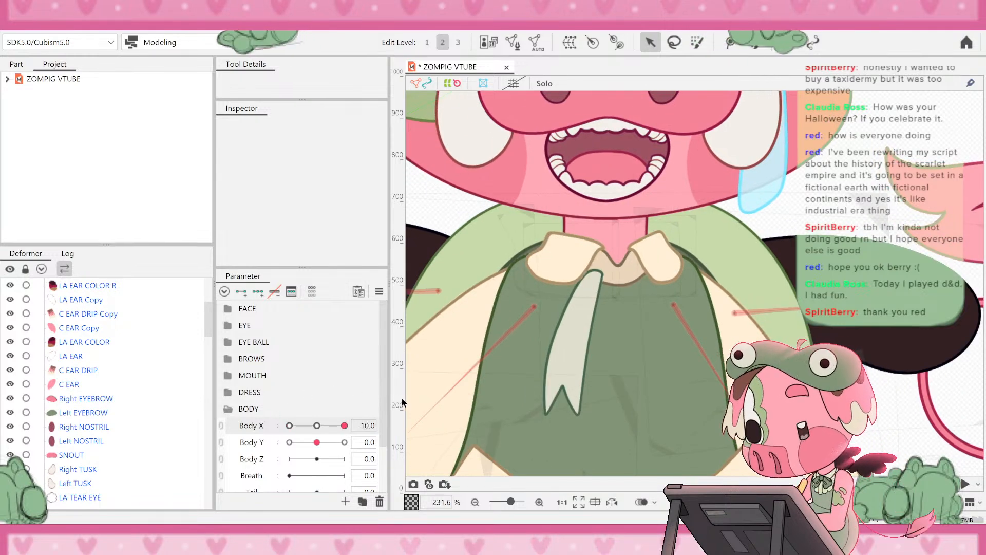
{"action": "left_click_drag", "start_coordinate": [369, 405], "coordinate": [256, 409]}
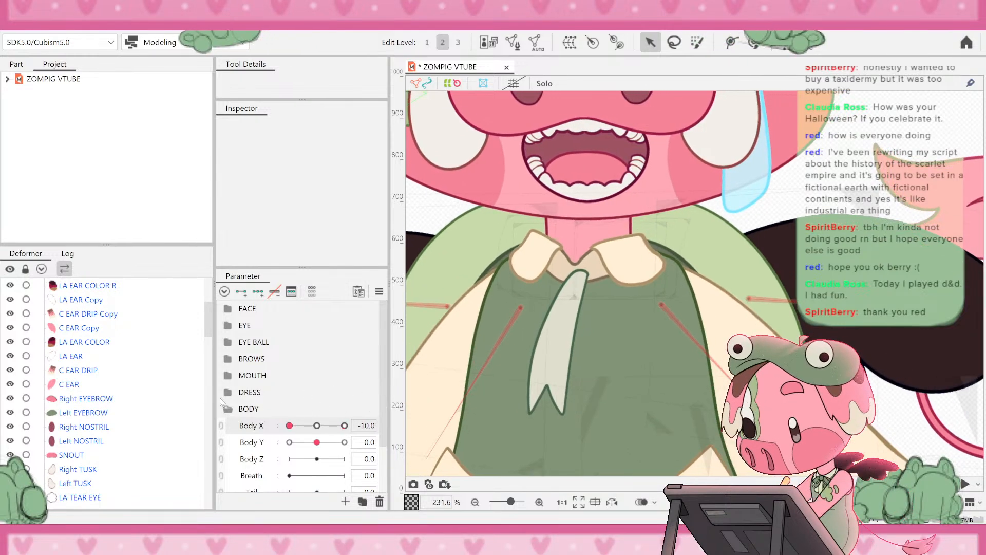
{"action": "scroll", "coordinate": [574, 257], "scroll_direction": "down", "scroll_amount": 10}
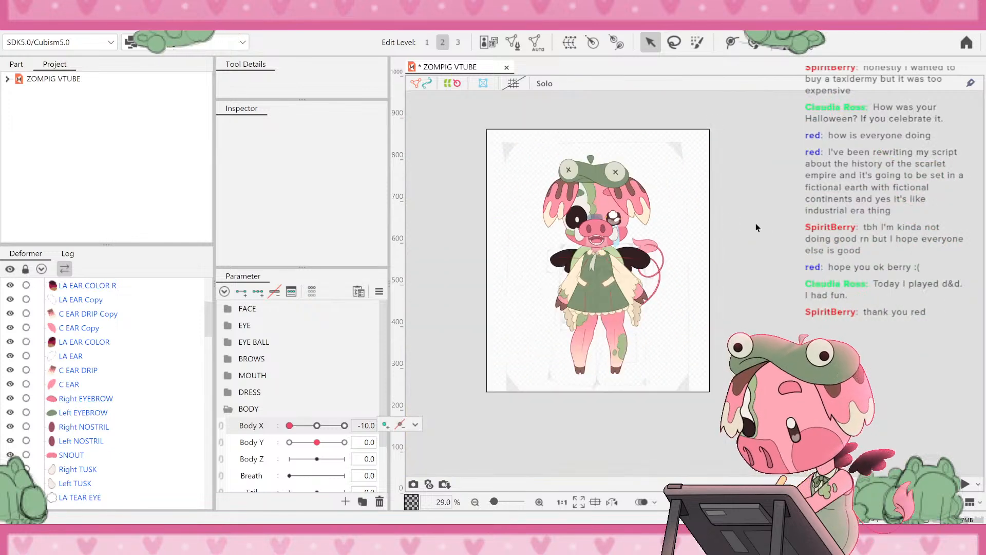
{"action": "scroll", "coordinate": [599, 266], "scroll_direction": "up", "scroll_amount": 8}
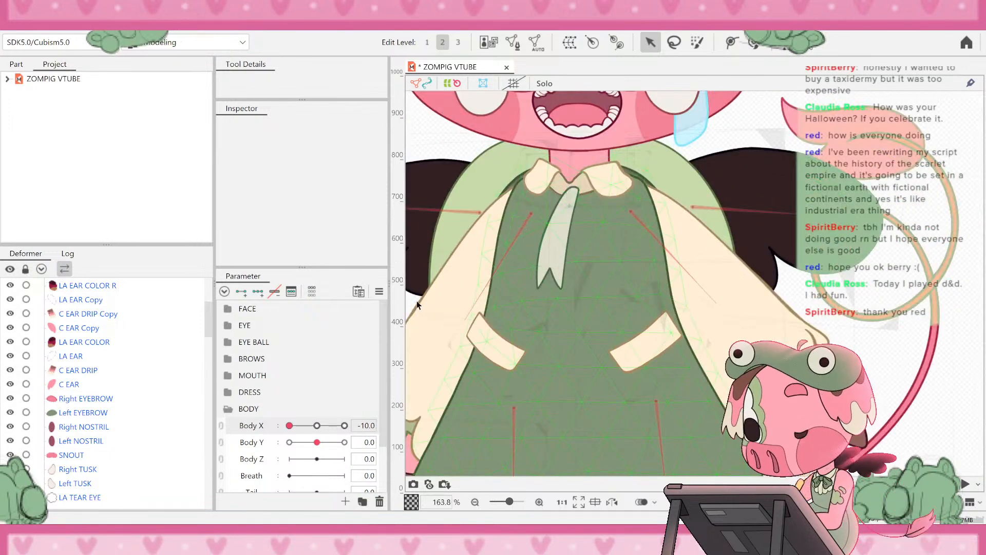
{"action": "left_click_drag", "start_coordinate": [306, 428], "coordinate": [416, 430]}
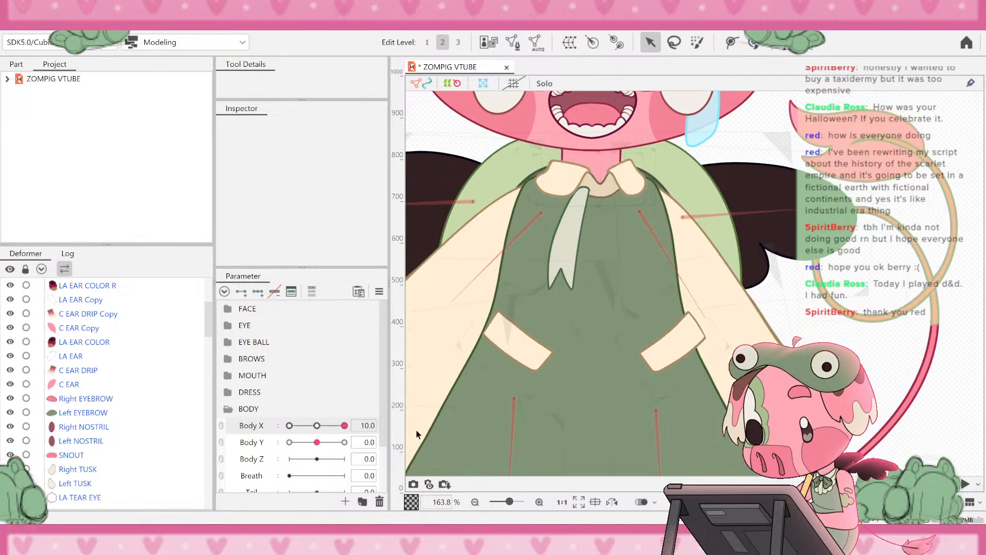
{"action": "left_click_drag", "start_coordinate": [312, 403], "coordinate": [401, 370]}
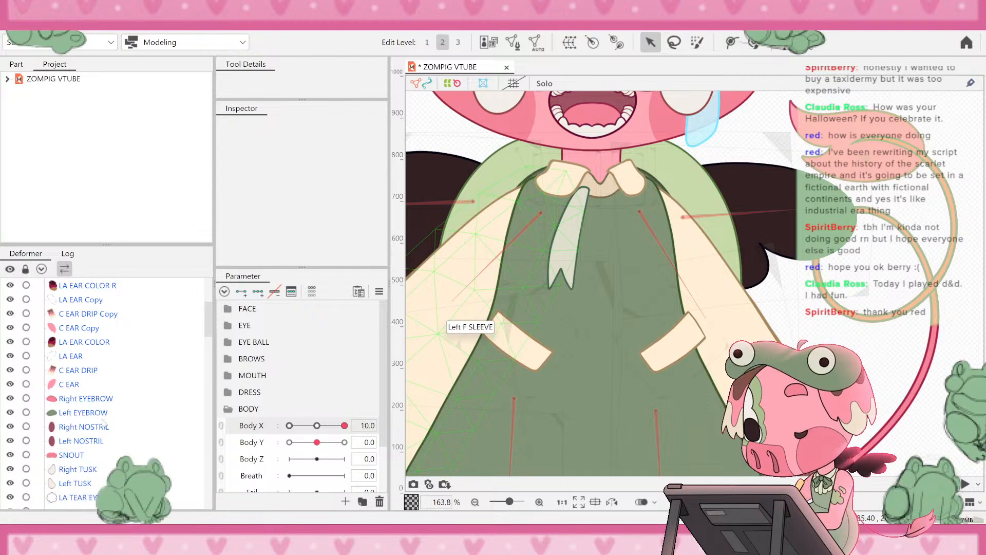
- Find the SHELL RIM mesh among the deformers, select it to inspect its mesh, and deselect it
{"action": "scroll", "coordinate": [128, 411], "scroll_direction": "down", "scroll_amount": 6}
{"action": "scroll", "coordinate": [127, 415], "scroll_direction": "down", "scroll_amount": 10}
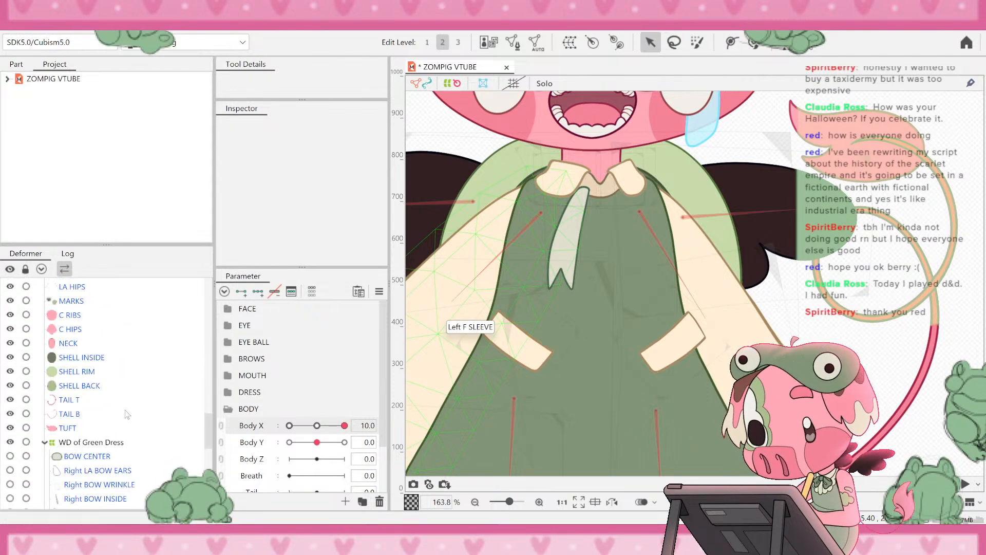
{"action": "scroll", "coordinate": [708, 301], "scroll_direction": "down", "scroll_amount": 3}
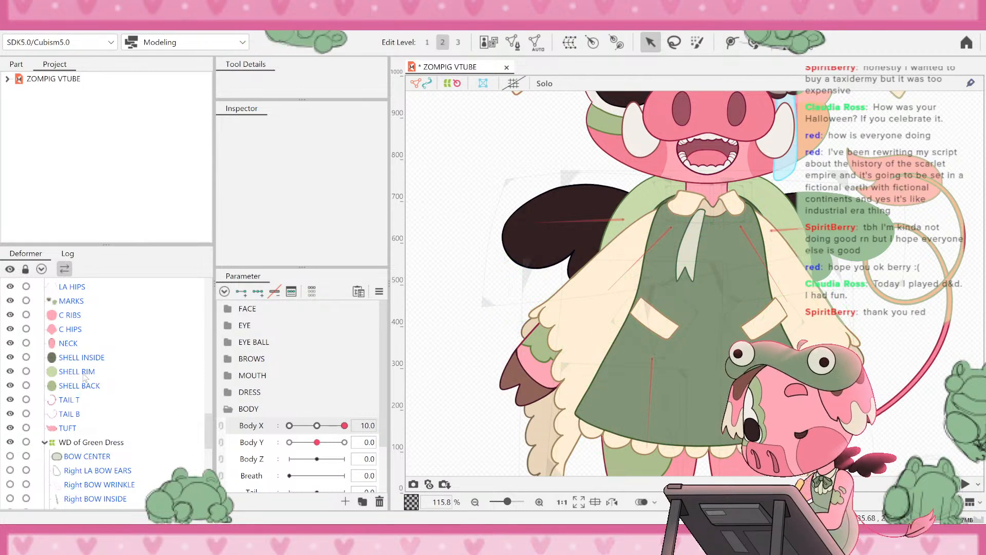
{"action": "left_click", "coordinate": [78, 371]}
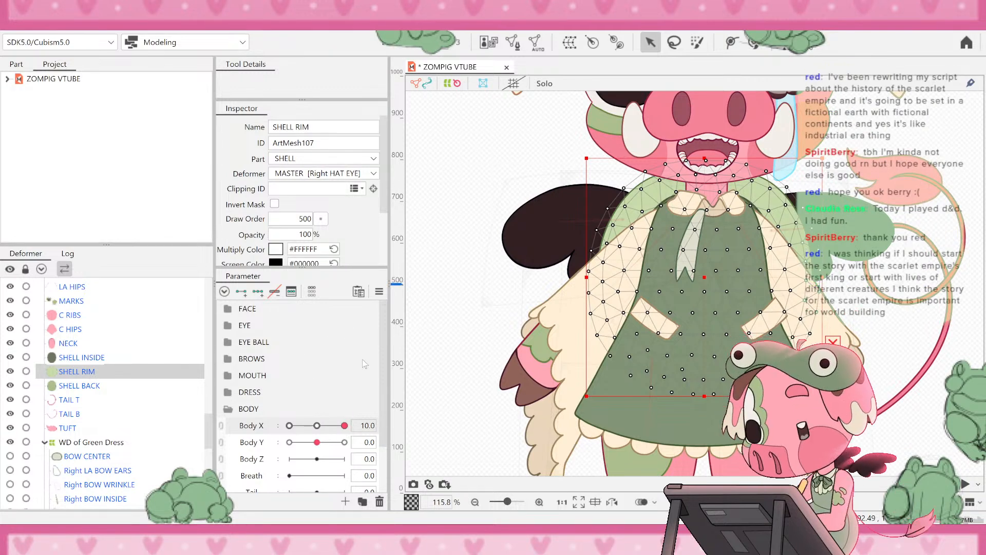
{"action": "left_click", "coordinate": [434, 340]}
- Sweep Body X between -10 and 10 to check the shell, collar, sleeves and dress, up close and on the wider figure
{"action": "left_click_drag", "start_coordinate": [344, 426], "coordinate": [277, 444]}
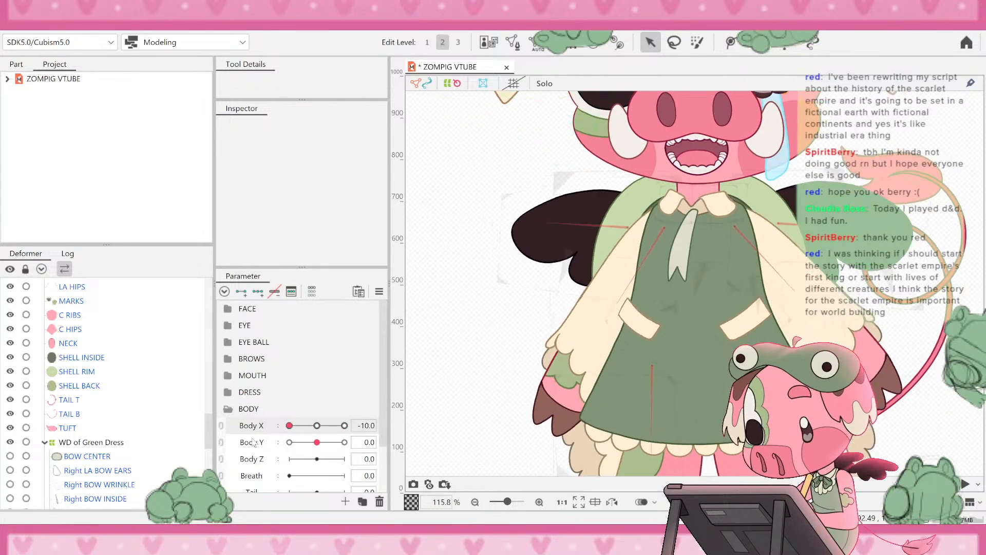
{"action": "left_click_drag", "start_coordinate": [282, 439], "coordinate": [437, 424]}
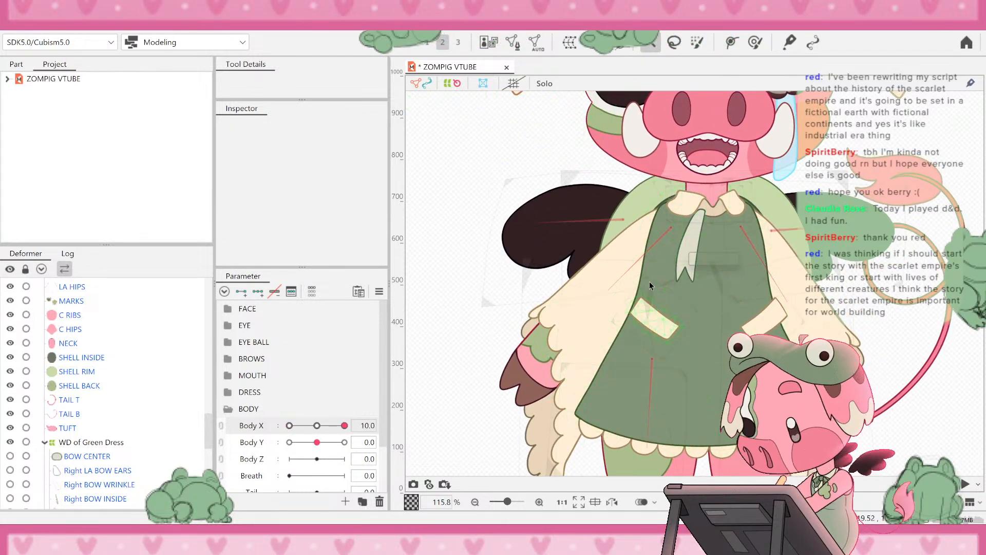
{"action": "scroll", "coordinate": [692, 239], "scroll_direction": "up", "scroll_amount": 4}
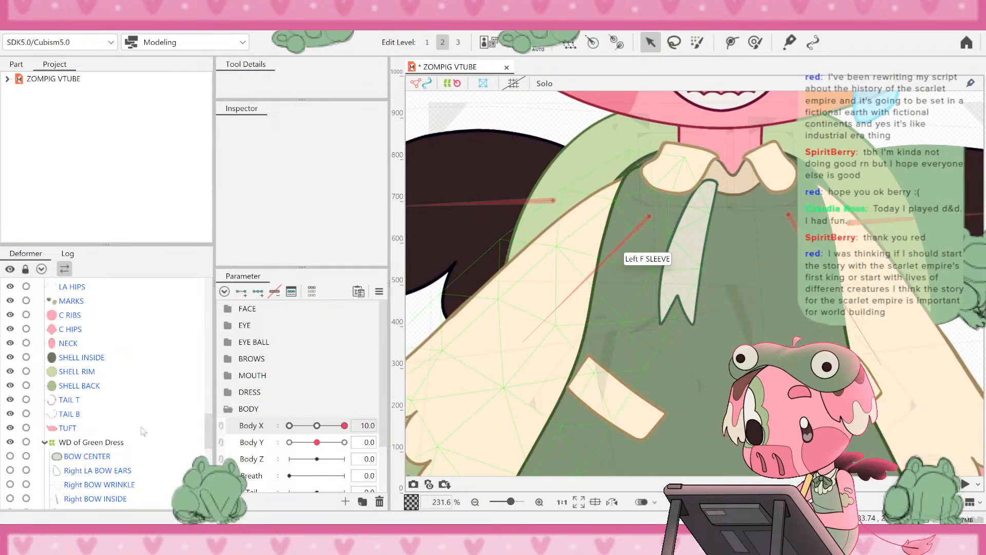
{"action": "left_click_drag", "start_coordinate": [337, 427], "coordinate": [236, 450]}
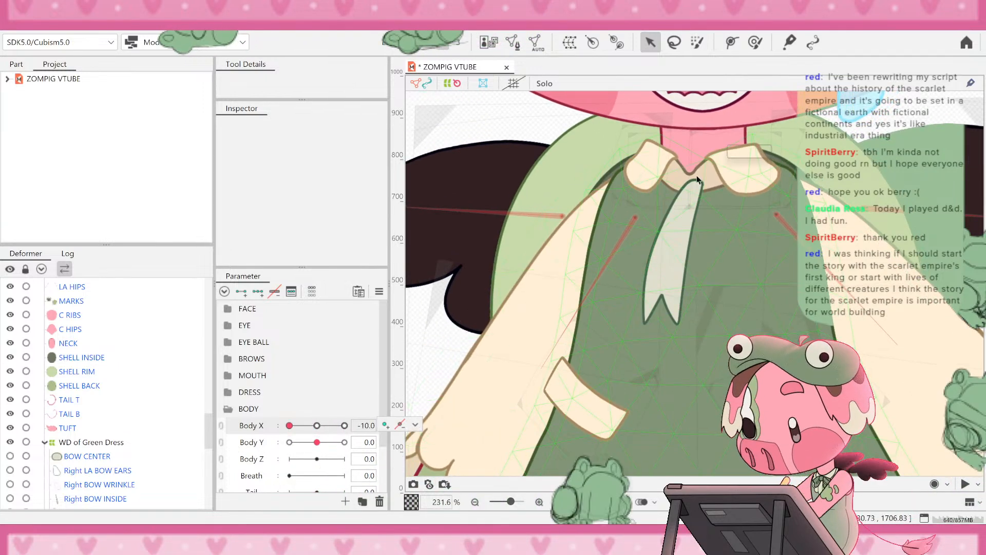
{"action": "mouse_move", "coordinate": [290, 425]}
{"action": "left_mouse_down"}
{"action": "mouse_move", "coordinate": [316, 425]}
{"action": "mouse_move", "coordinate": [290, 425]}
{"action": "left_mouse_up"}
{"action": "scroll", "coordinate": [594, 325], "scroll_direction": "down", "scroll_amount": 8}
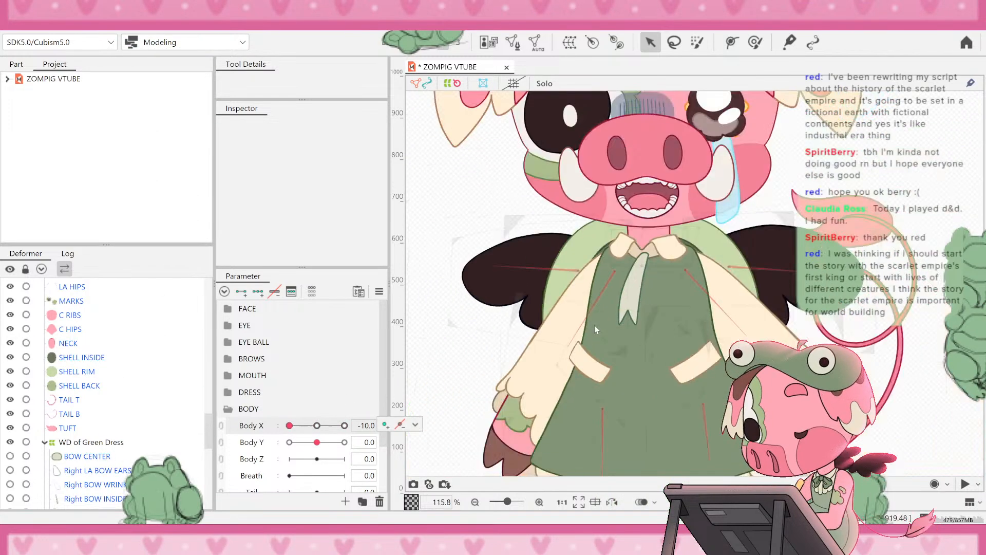
{"action": "scroll", "coordinate": [708, 362], "scroll_direction": "up", "scroll_amount": 4}
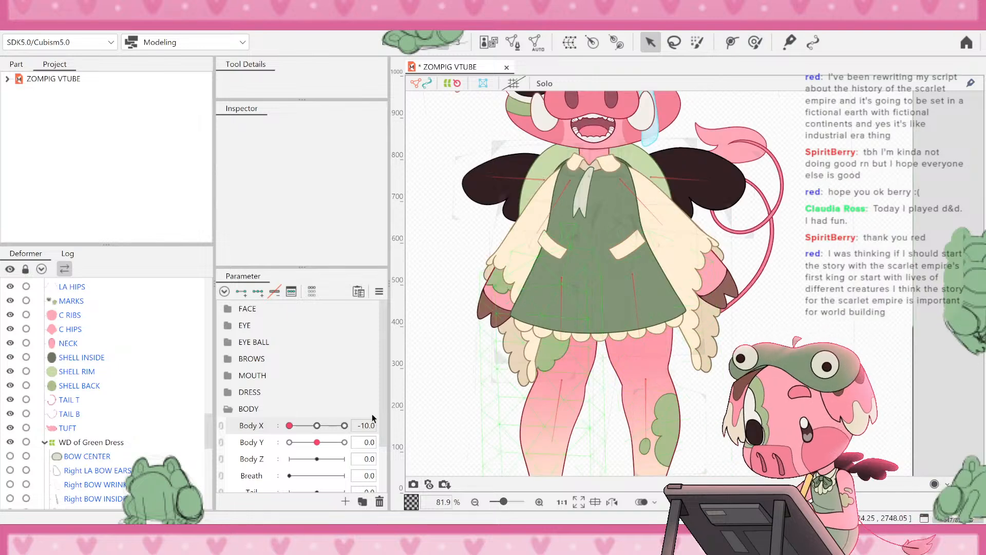
{"action": "left_click_drag", "start_coordinate": [289, 425], "coordinate": [369, 421]}
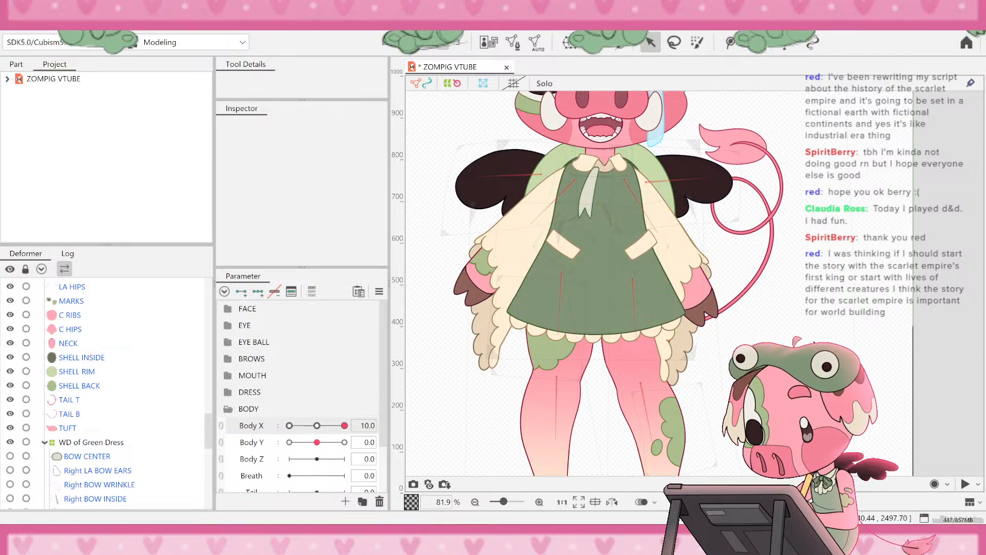
- Examine the full figure at Body X 10, and compare the head, collar and upper body at -10, 0 and 10
{"action": "scroll", "coordinate": [711, 310], "scroll_direction": "down", "scroll_amount": 2}
{"action": "scroll", "coordinate": [702, 297], "scroll_direction": "up", "scroll_amount": 2}
{"action": "scroll", "coordinate": [702, 298], "scroll_direction": "down", "scroll_amount": 2}
{"action": "scroll", "coordinate": [704, 232], "scroll_direction": "up", "scroll_amount": 1}
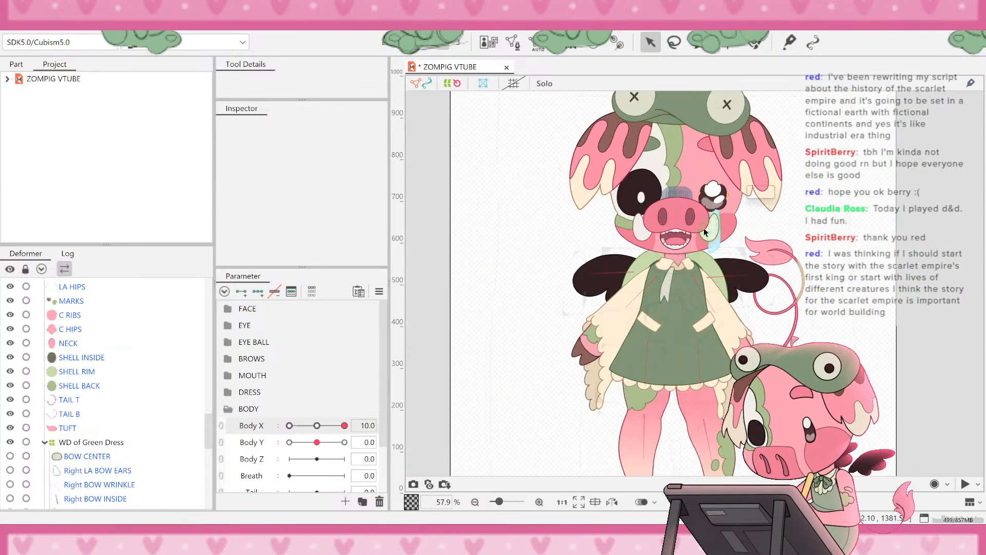
{"action": "scroll", "coordinate": [694, 241], "scroll_direction": "up", "scroll_amount": 5}
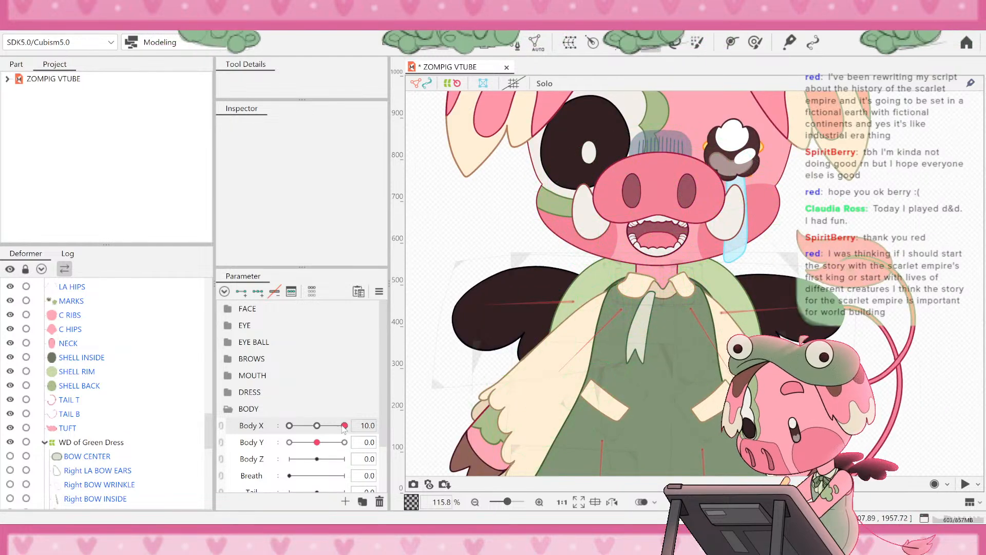
{"action": "left_click_drag", "start_coordinate": [344, 426], "coordinate": [290, 426]}
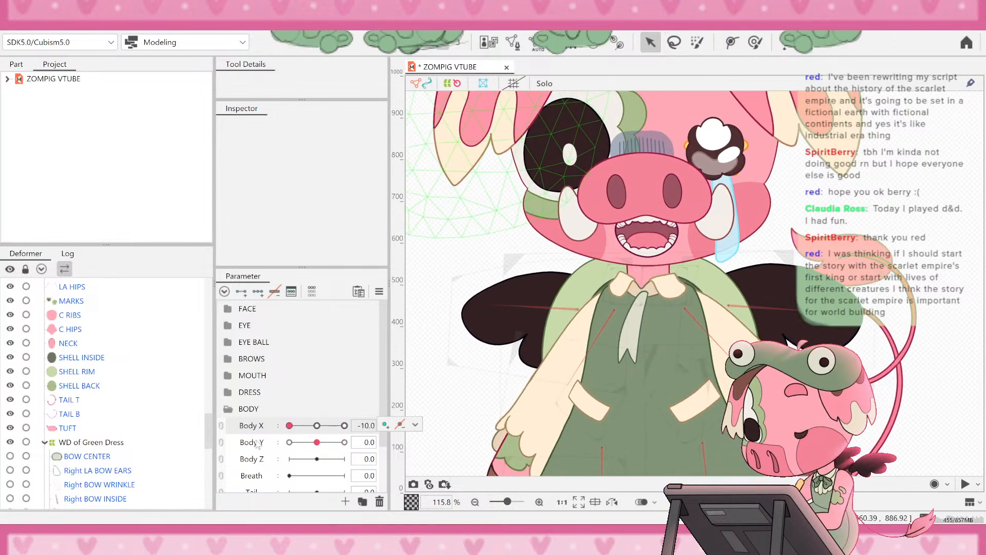
{"action": "left_click_drag", "start_coordinate": [289, 425], "coordinate": [379, 403]}
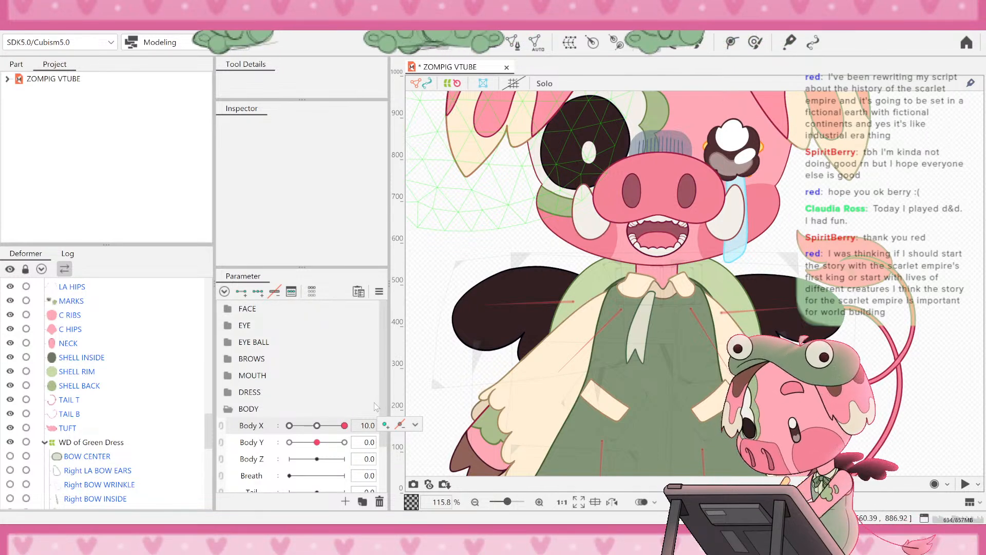
{"action": "left_click_drag", "start_coordinate": [342, 426], "coordinate": [287, 431]}
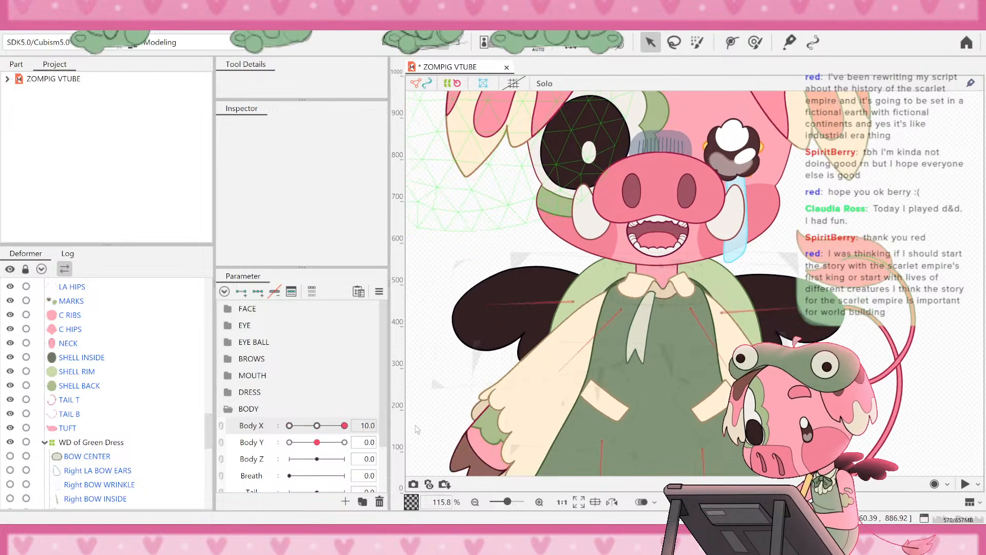
{"action": "left_click", "coordinate": [344, 426]}
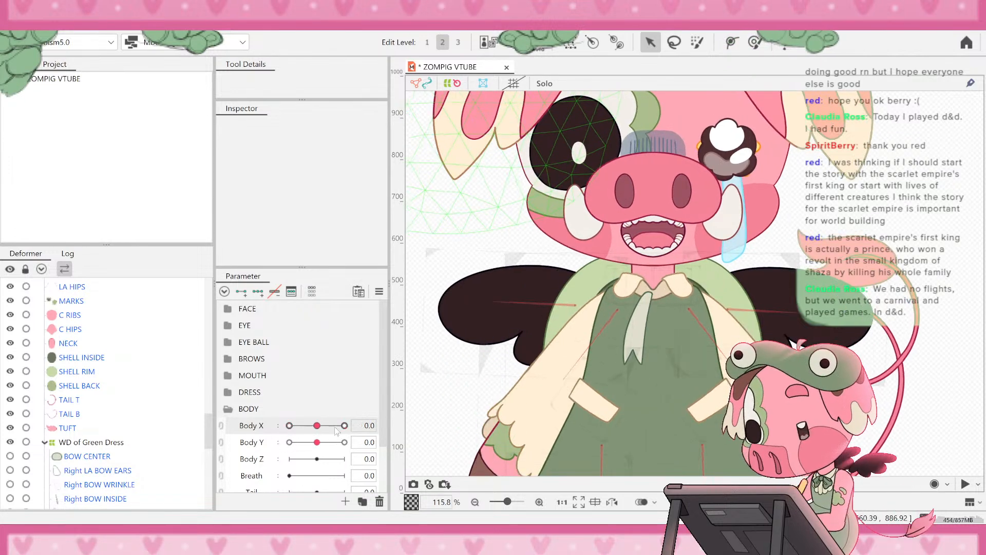
{"action": "left_click_drag", "start_coordinate": [371, 420], "coordinate": [288, 446]}
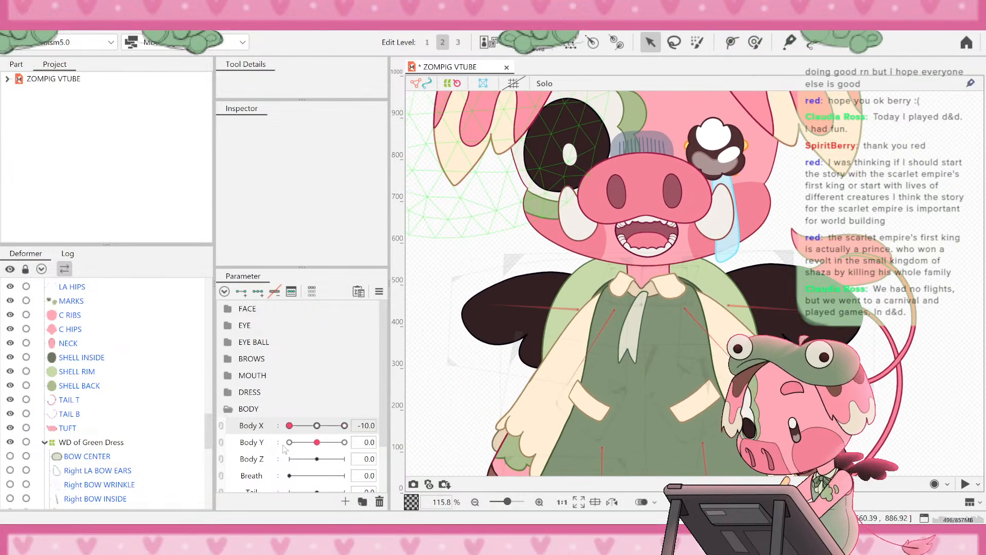
- Examine the collar flaps, bow tail and upper dress up close at Body X -10 and 0
{"action": "scroll", "coordinate": [439, 351], "scroll_direction": "down", "scroll_amount": 6}
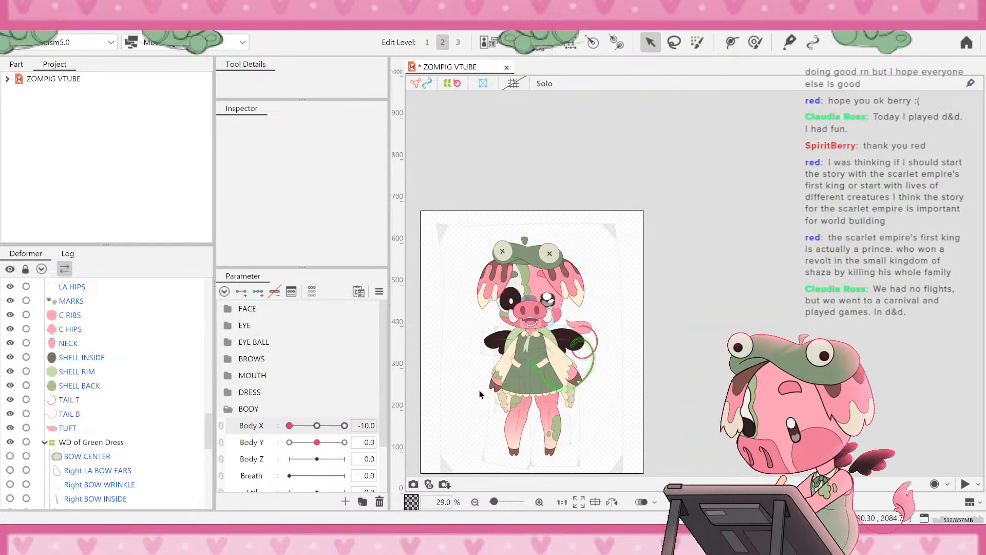
{"action": "scroll", "coordinate": [538, 343], "scroll_direction": "up", "scroll_amount": 4}
{"action": "scroll", "coordinate": [666, 270], "scroll_direction": "up", "scroll_amount": 2}
{"action": "scroll", "coordinate": [658, 255], "scroll_direction": "down", "scroll_amount": 1}
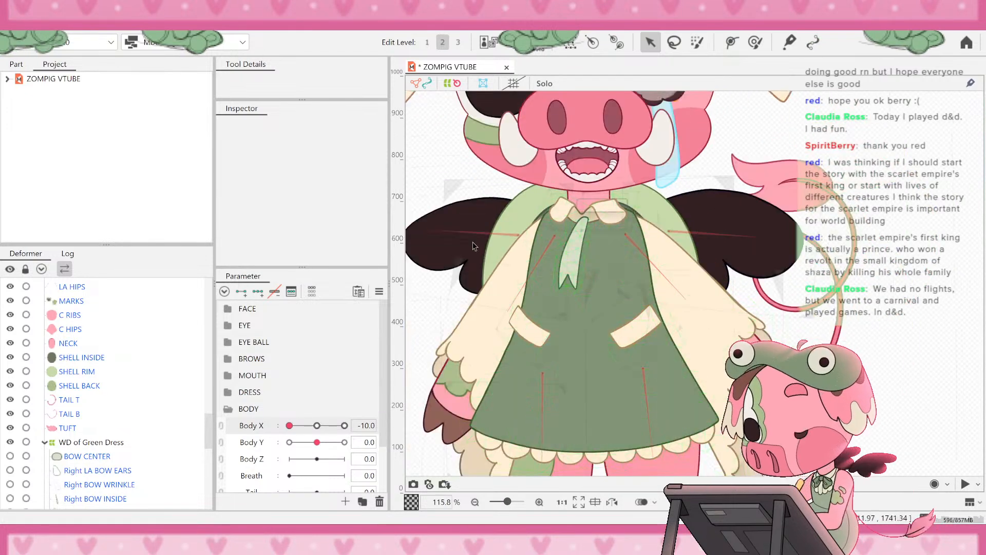
{"action": "scroll", "coordinate": [473, 247], "scroll_direction": "up", "scroll_amount": 1}
{"action": "left_click_drag", "start_coordinate": [307, 432], "coordinate": [281, 452]}
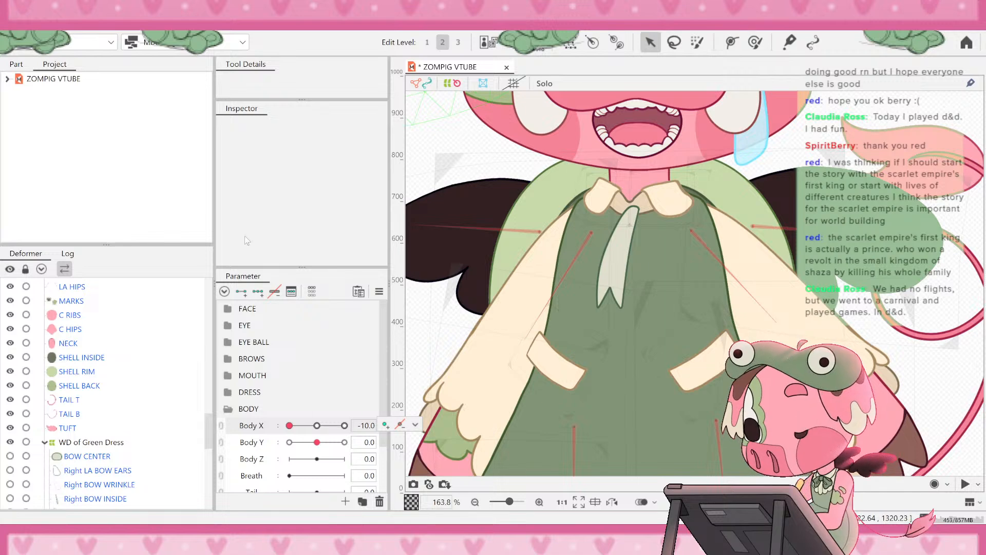
{"action": "left_click", "coordinate": [316, 426]}
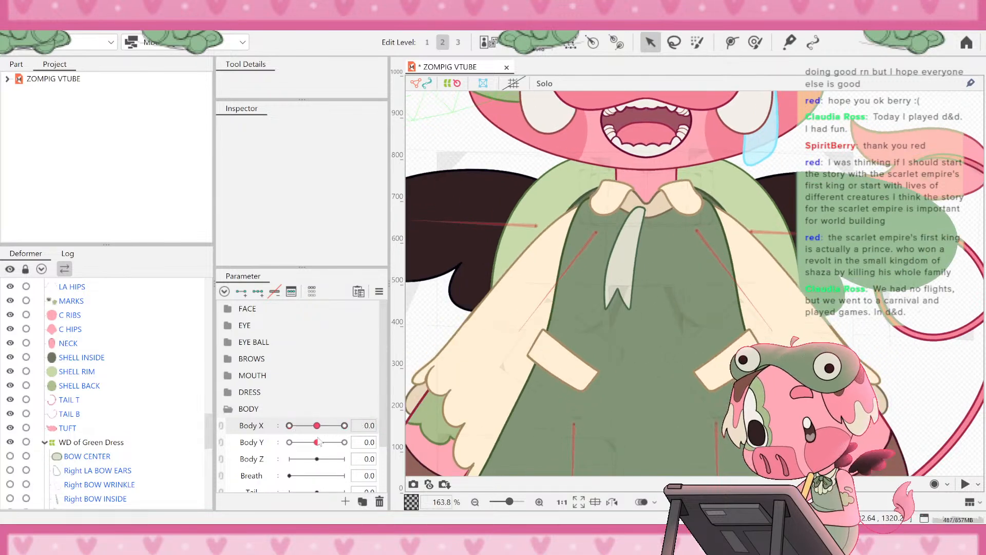
{"action": "left_click_drag", "start_coordinate": [318, 438], "coordinate": [224, 489]}
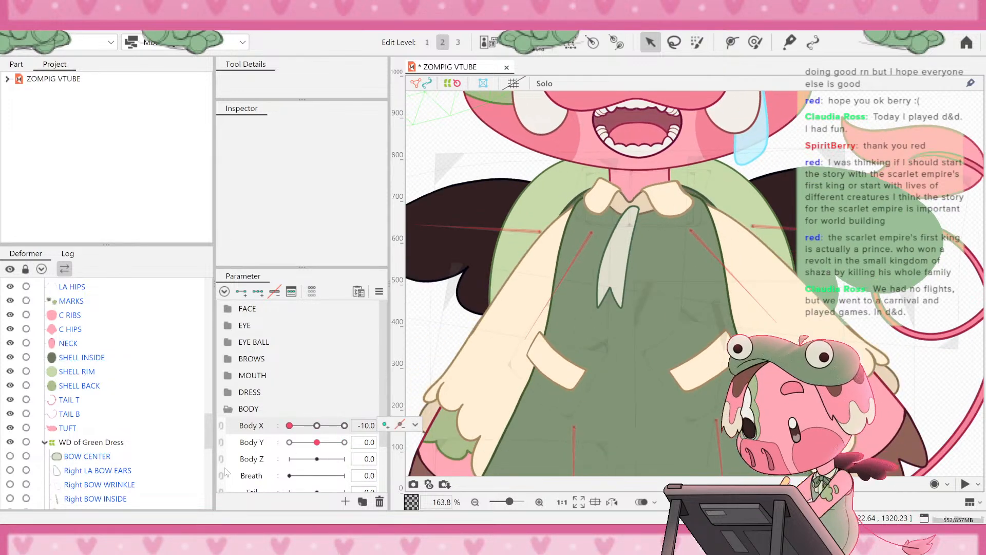
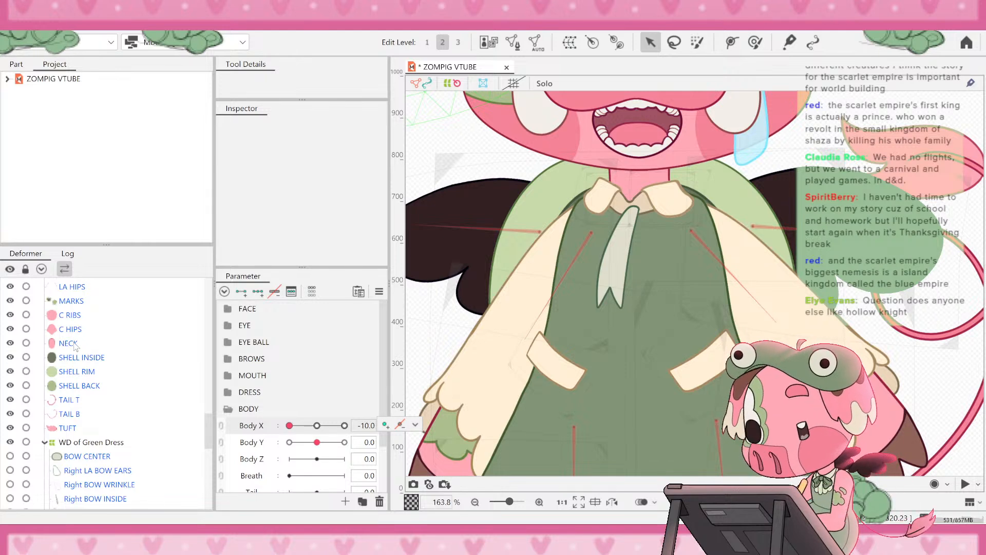
- Inspect the whole figure and the dress pockets up close at Body X -10
{"action": "scroll", "coordinate": [581, 290], "scroll_direction": "down", "scroll_amount": 8}
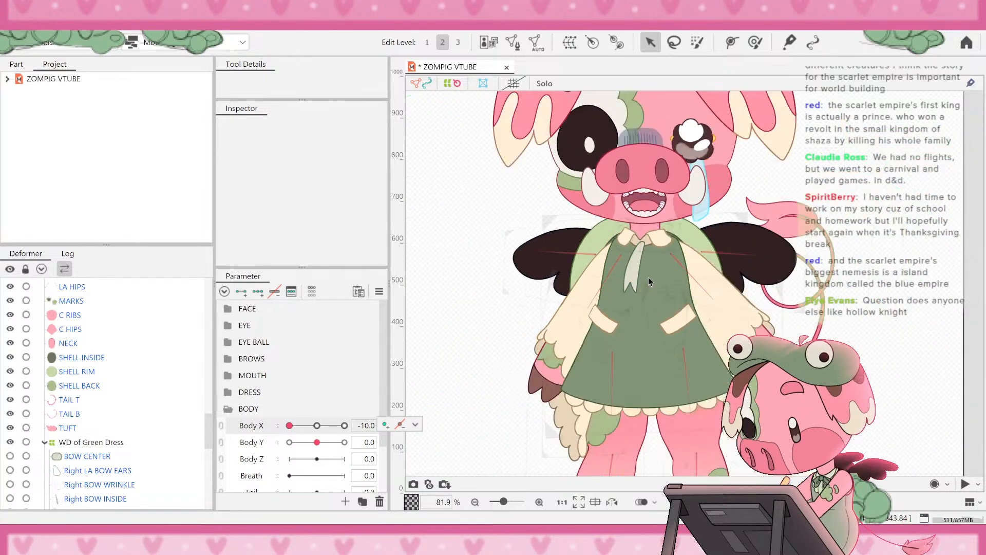
{"action": "scroll", "coordinate": [567, 311], "scroll_direction": "up", "scroll_amount": 4}
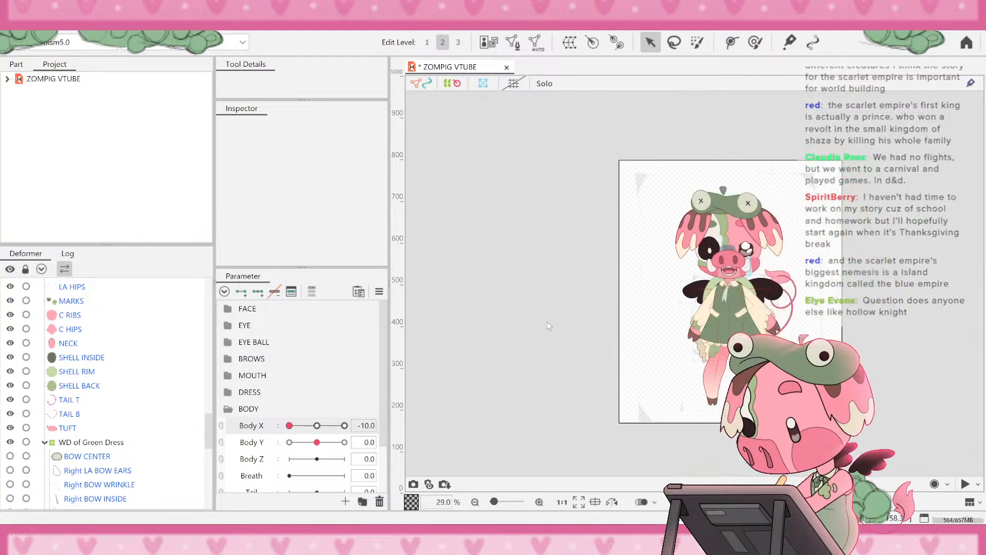
{"action": "scroll", "coordinate": [548, 384], "scroll_direction": "up", "scroll_amount": 8}
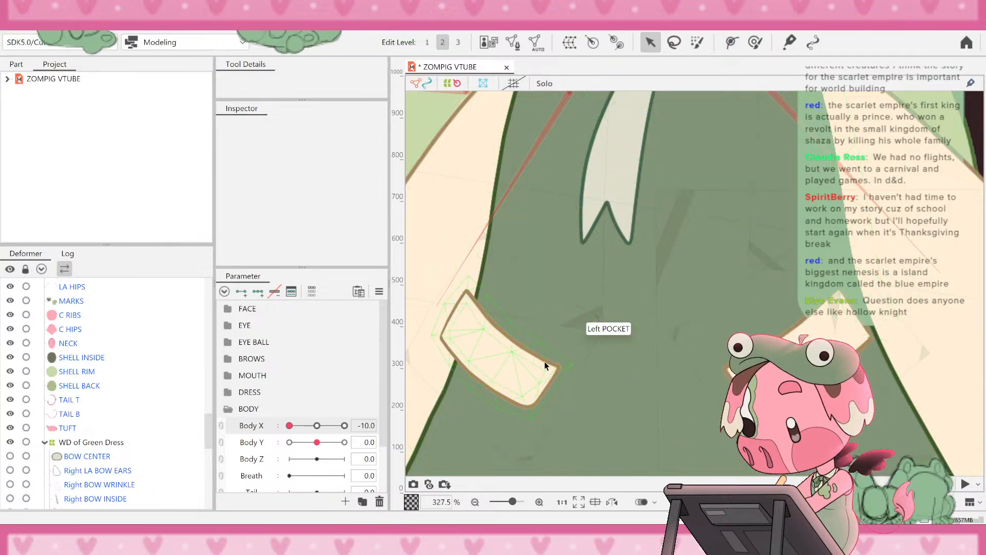
{"action": "scroll", "coordinate": [574, 307], "scroll_direction": "down", "scroll_amount": 3}
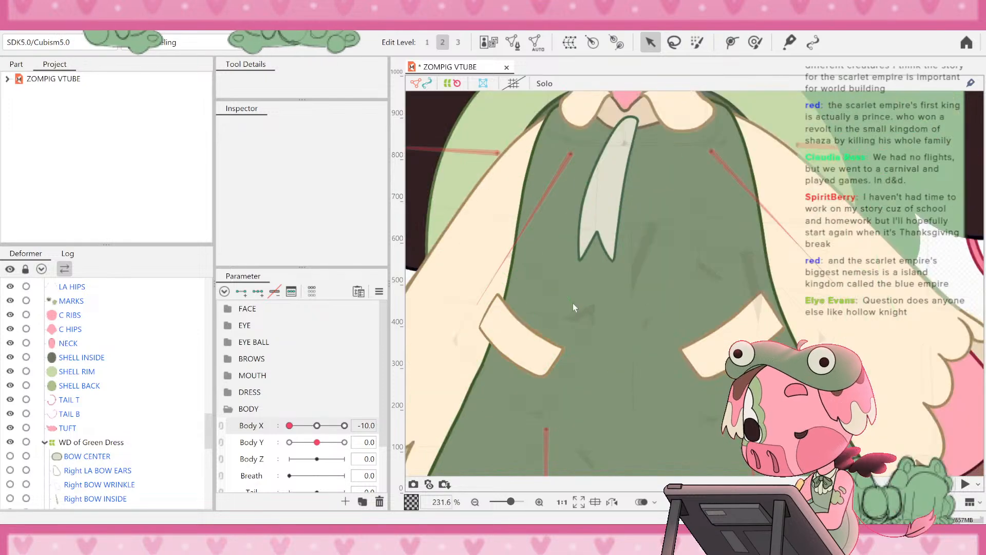
{"action": "scroll", "coordinate": [574, 307], "scroll_direction": "down", "scroll_amount": 2}
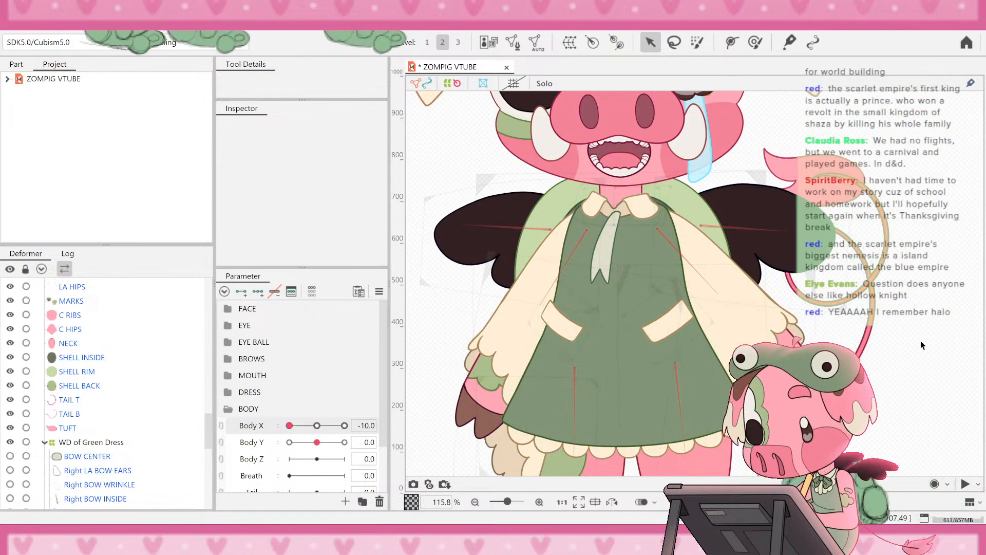
- Set Body X to 10 and examine the dress, sleeves, legs and whole figure at several magnifications
{"action": "left_click_drag", "start_coordinate": [317, 425], "coordinate": [359, 422]}
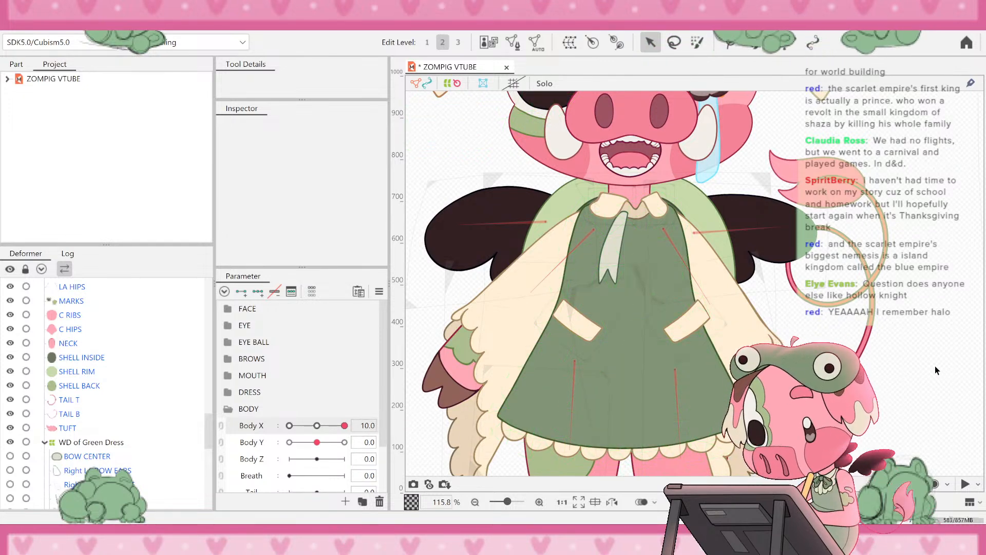
{"action": "scroll", "coordinate": [804, 338], "scroll_direction": "down", "scroll_amount": 3}
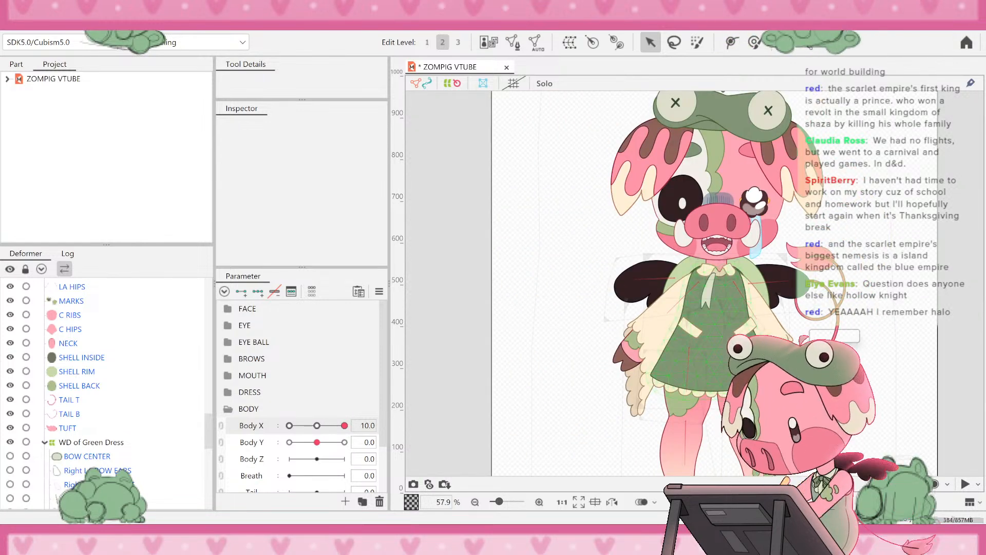
{"action": "scroll", "coordinate": [770, 367], "scroll_direction": "up", "scroll_amount": 3}
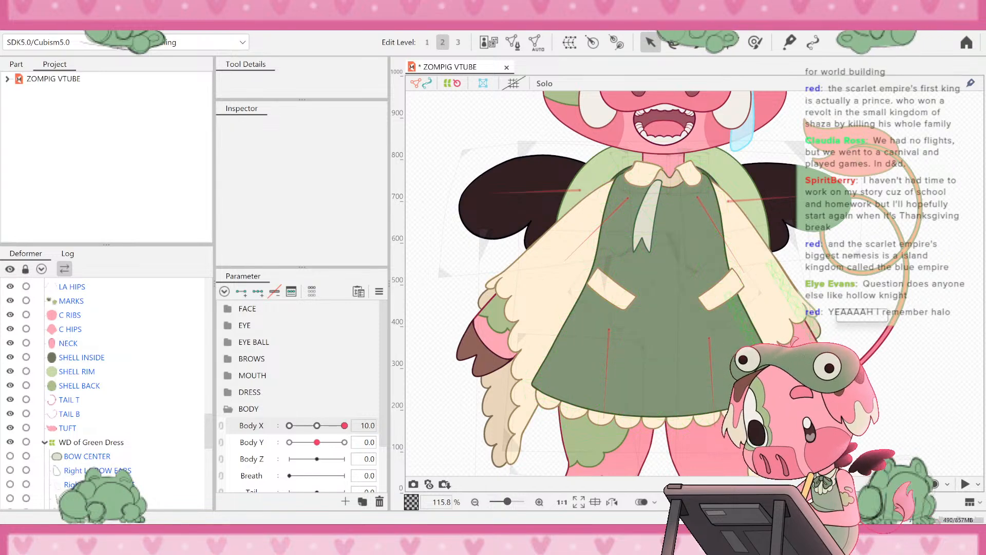
{"action": "scroll", "coordinate": [779, 351], "scroll_direction": "down", "scroll_amount": 3}
{"action": "scroll", "coordinate": [791, 401], "scroll_direction": "up", "scroll_amount": 2}
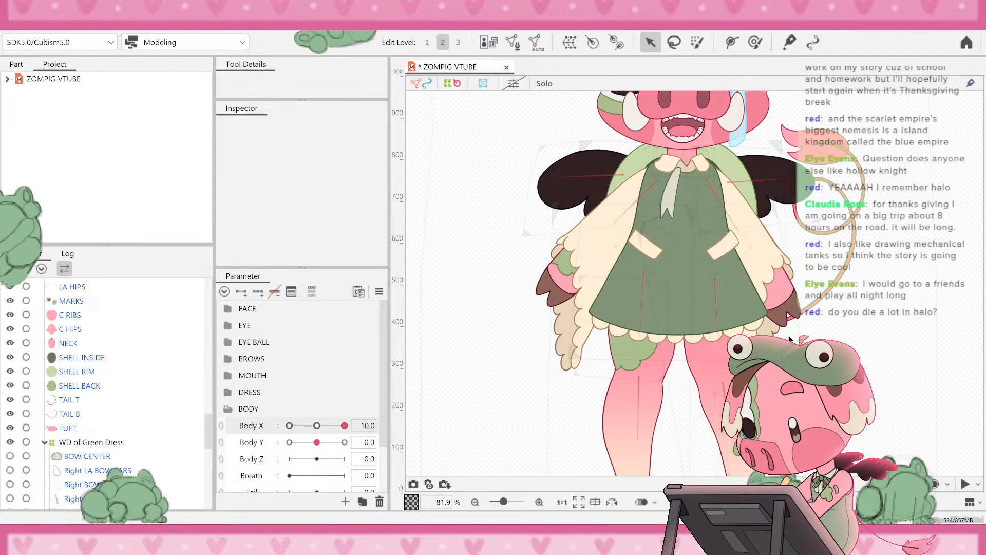
{"action": "scroll", "coordinate": [636, 318], "scroll_direction": "down", "scroll_amount": 3}
{"action": "scroll", "coordinate": [636, 318], "scroll_direction": "up", "scroll_amount": 1}
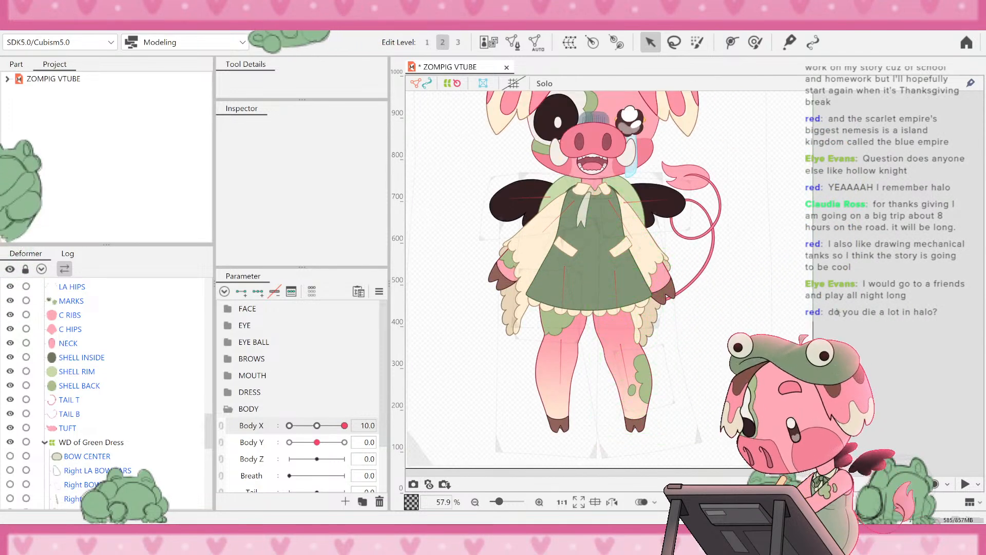
{"action": "scroll", "coordinate": [676, 268], "scroll_direction": "down", "scroll_amount": 2}
{"action": "scroll", "coordinate": [656, 170], "scroll_direction": "up", "scroll_amount": 3}
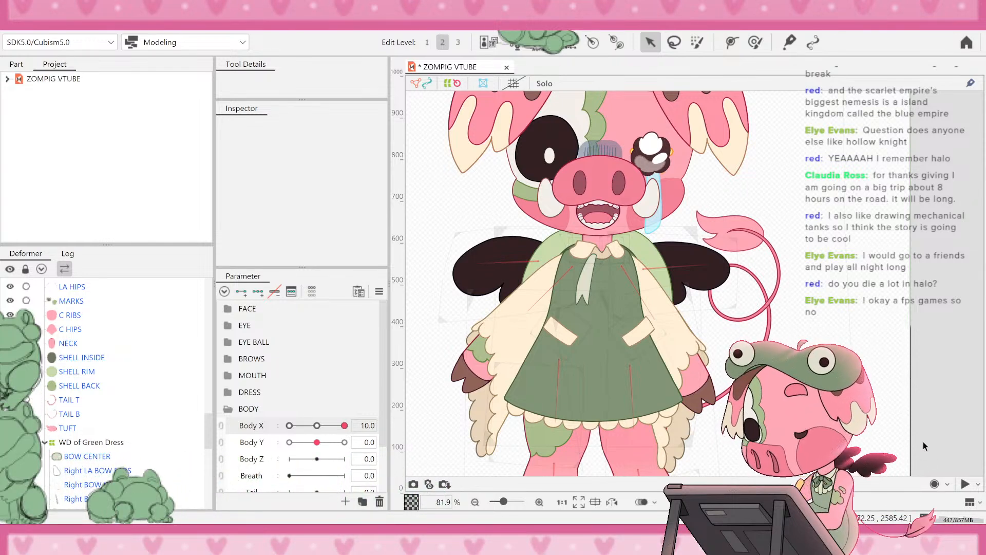
{"action": "scroll", "coordinate": [755, 473], "scroll_direction": "down", "scroll_amount": 5}
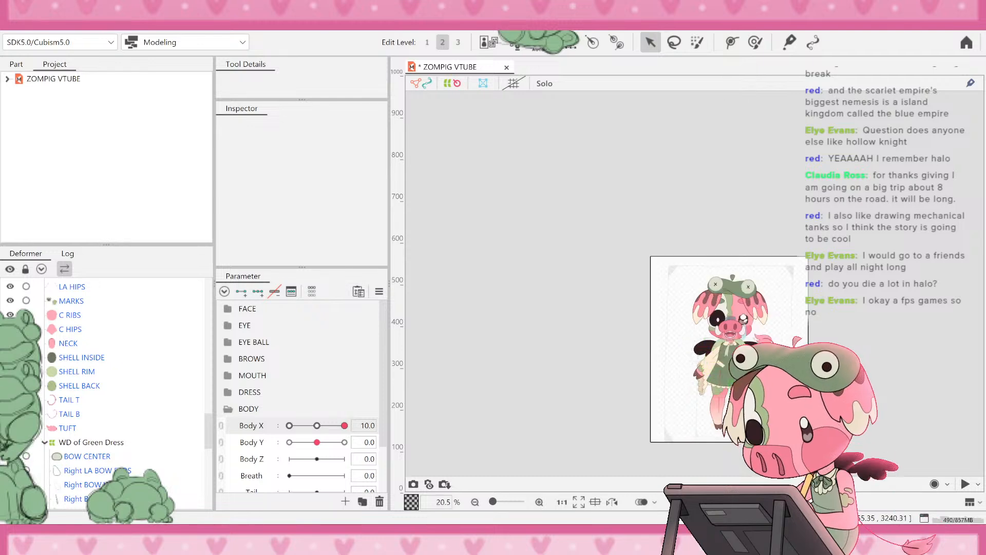
- Inspect the dress, pockets, sleeves and legs up close at Body X 10
{"action": "scroll", "coordinate": [698, 280], "scroll_direction": "up", "scroll_amount": 2}
{"action": "scroll", "coordinate": [699, 280], "scroll_direction": "up", "scroll_amount": 2}
{"action": "scroll", "coordinate": [668, 360], "scroll_direction": "down", "scroll_amount": 2}
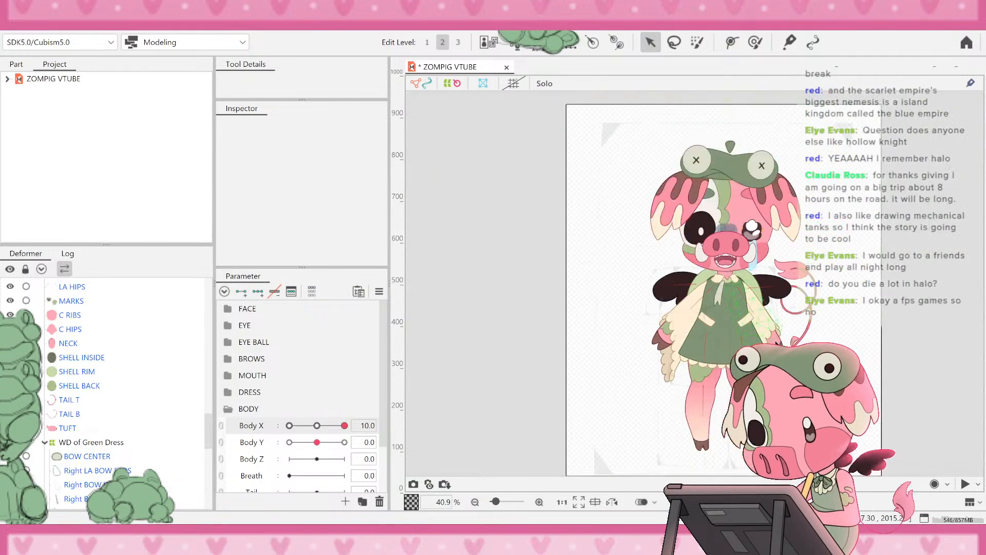
{"action": "scroll", "coordinate": [626, 442], "scroll_direction": "up", "scroll_amount": 4}
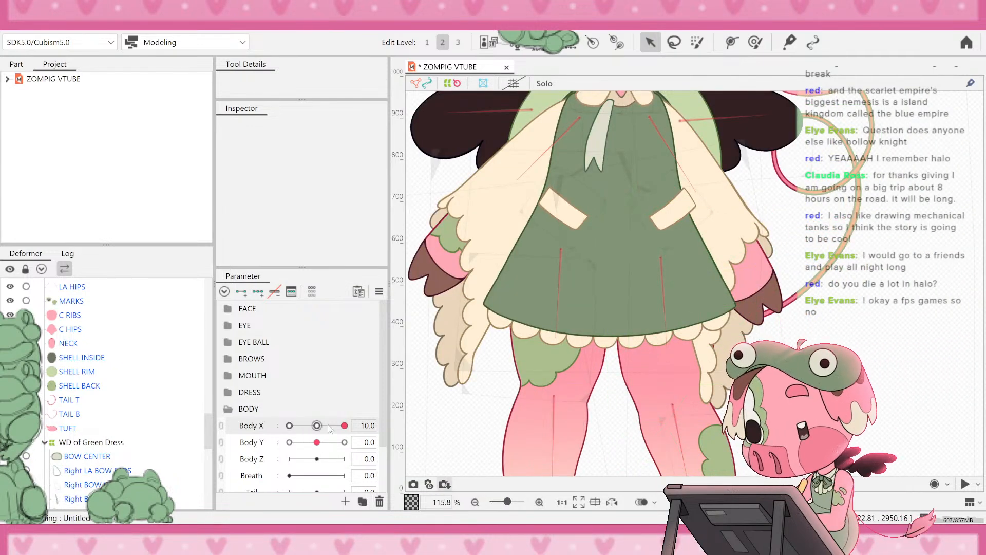
{"action": "left_click_drag", "start_coordinate": [329, 429], "coordinate": [397, 420]}
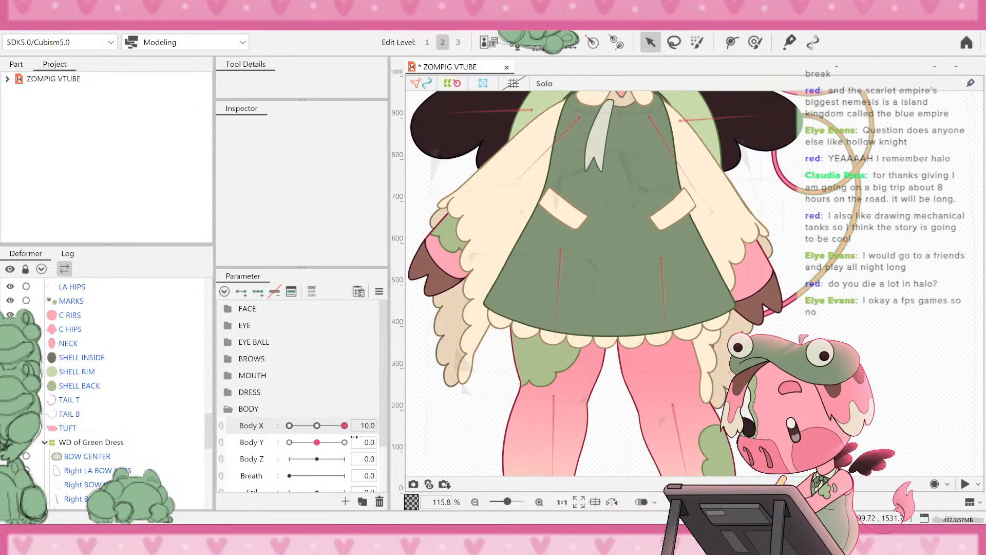
{"action": "left_click_drag", "start_coordinate": [333, 438], "coordinate": [363, 438]}
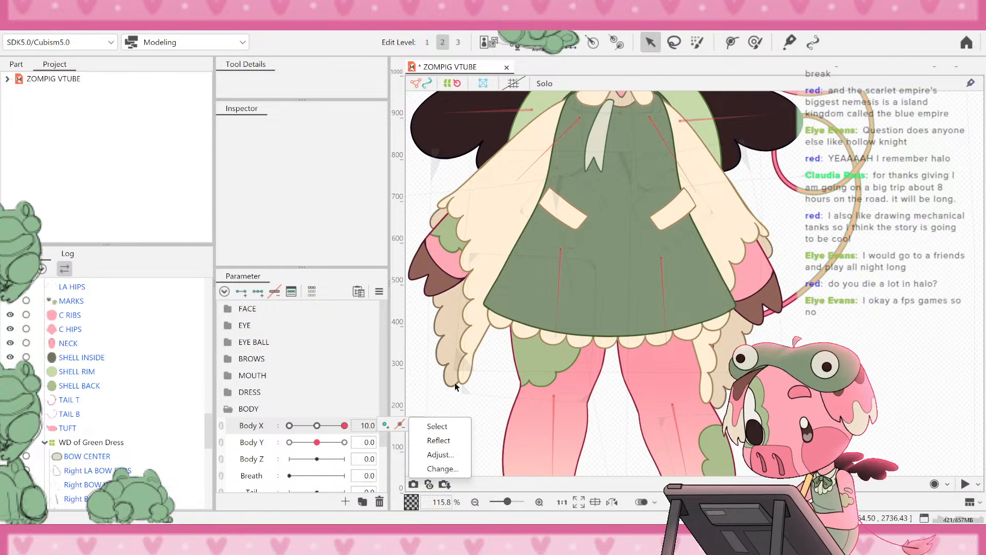
- Compare the whole figure with the shell and upper dress at Body X 10, and inspect the SHELL RIM mesh
{"action": "scroll", "coordinate": [575, 336], "scroll_direction": "down", "scroll_amount": 6}
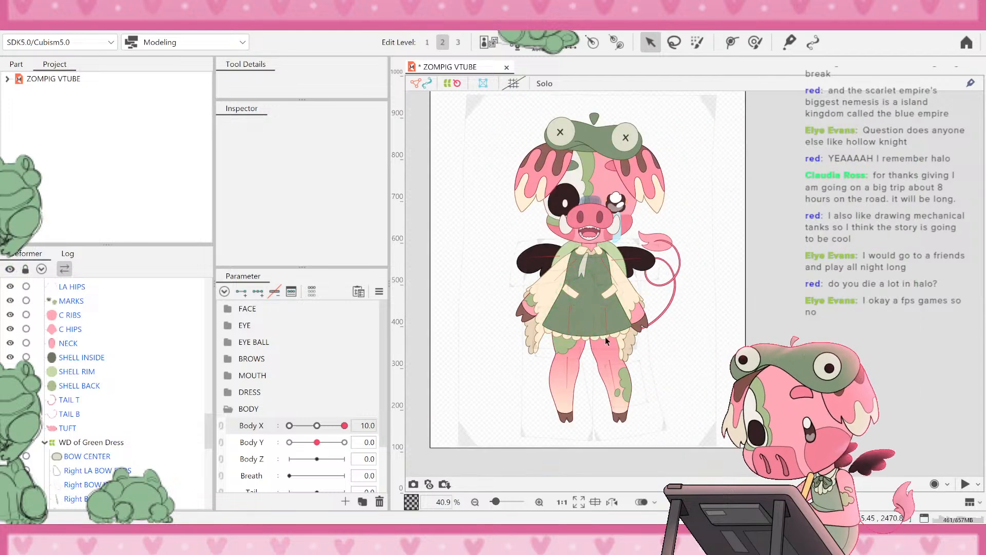
{"action": "scroll", "coordinate": [606, 341], "scroll_direction": "up", "scroll_amount": 5}
{"action": "scroll", "coordinate": [674, 274], "scroll_direction": "down", "scroll_amount": 5}
{"action": "scroll", "coordinate": [684, 265], "scroll_direction": "up", "scroll_amount": 2}
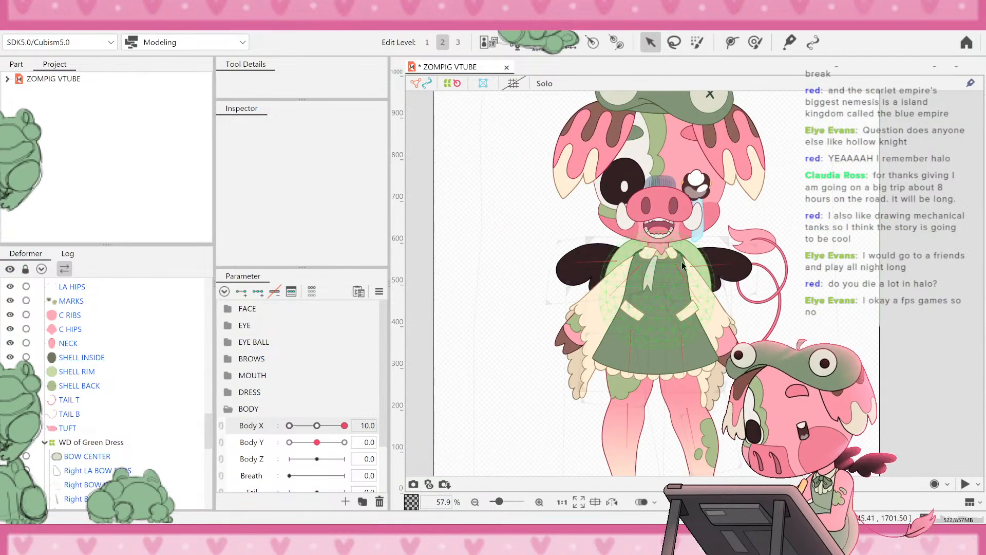
{"action": "scroll", "coordinate": [684, 266], "scroll_direction": "up", "scroll_amount": 2}
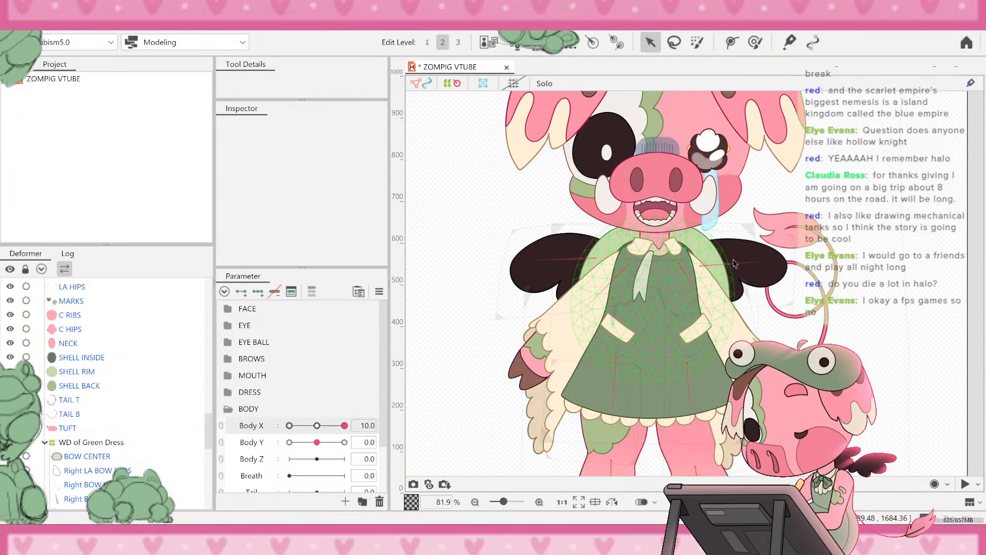
{"action": "scroll", "coordinate": [709, 265], "scroll_direction": "up", "scroll_amount": 4}
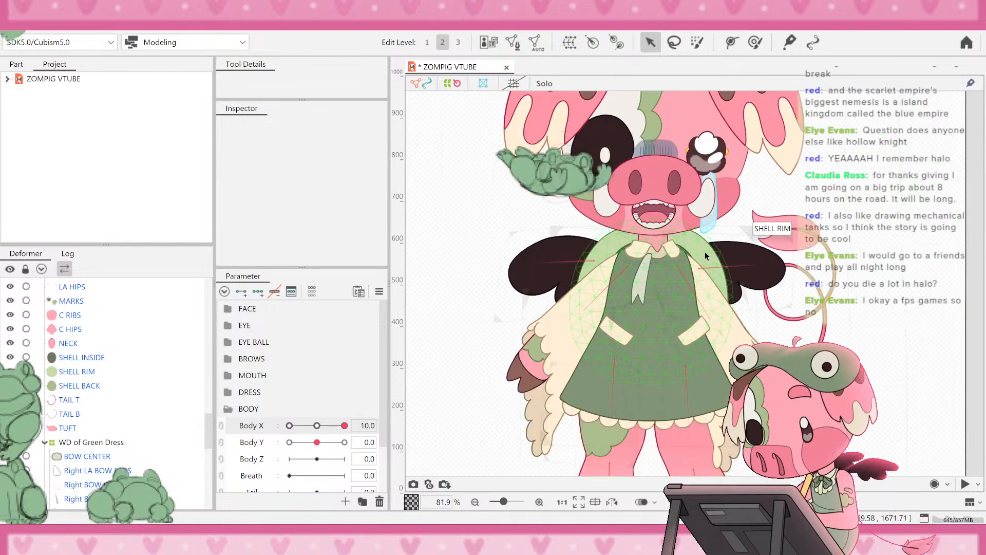
{"action": "left_click", "coordinate": [699, 255]}
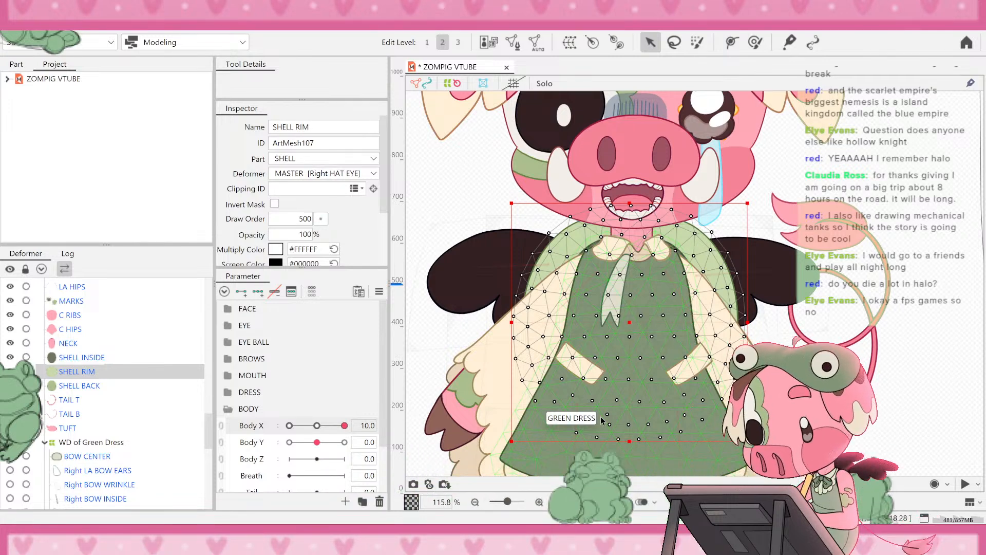
{"action": "left_click", "coordinate": [941, 382]}
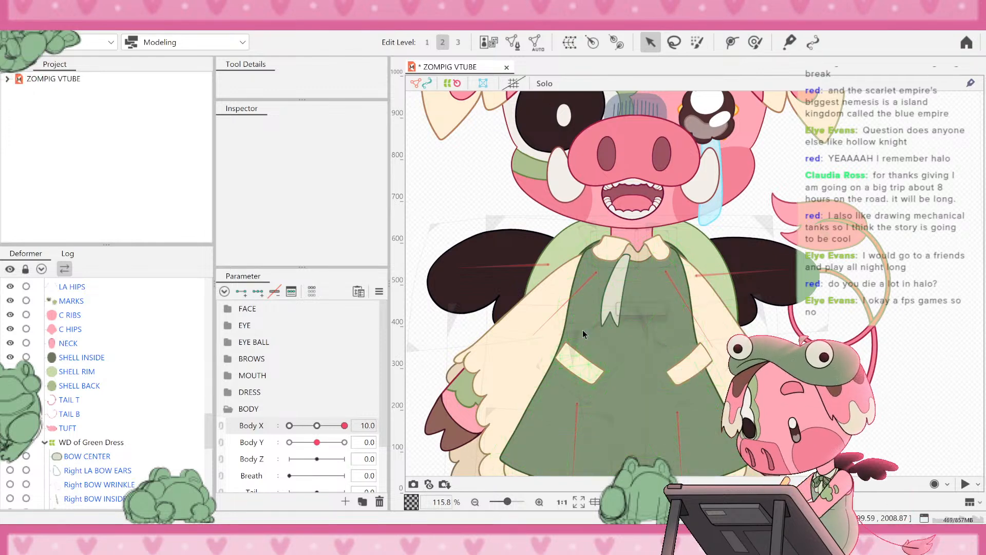
- Examine the whole figure, legs, head and upper body at several magnifications with Body X at 10
{"action": "scroll", "coordinate": [586, 326], "scroll_direction": "down", "scroll_amount": 8}
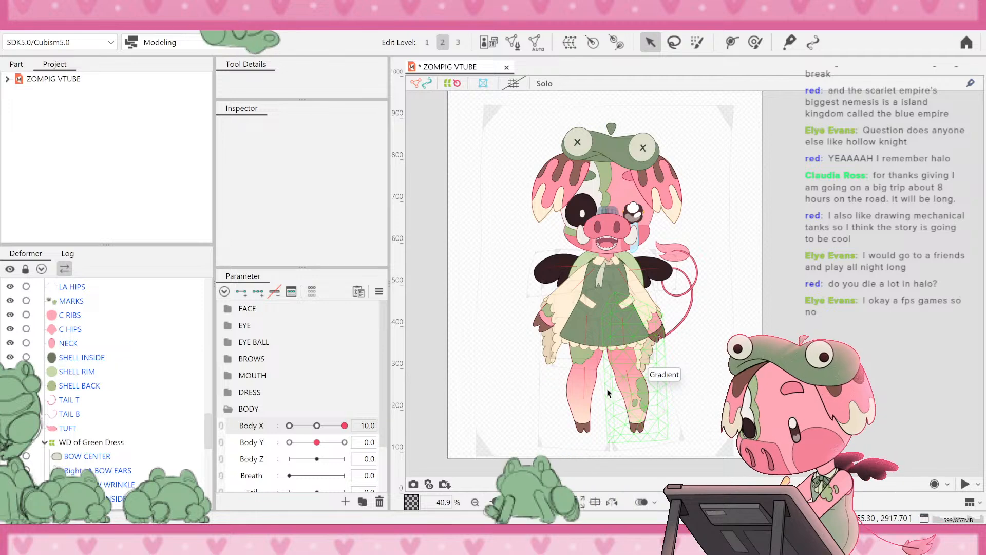
{"action": "scroll", "coordinate": [684, 429], "scroll_direction": "down", "scroll_amount": 2}
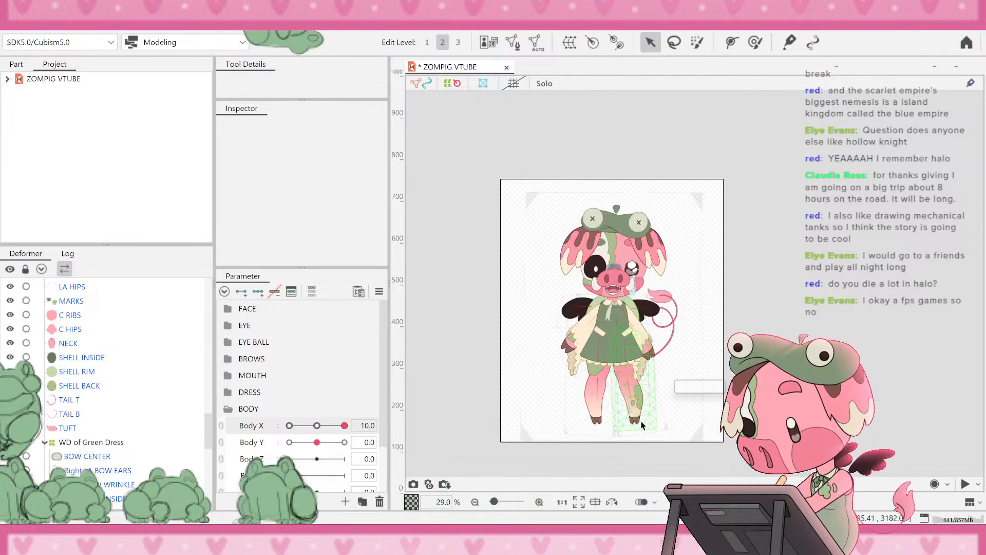
{"action": "scroll", "coordinate": [640, 427], "scroll_direction": "up", "scroll_amount": 5}
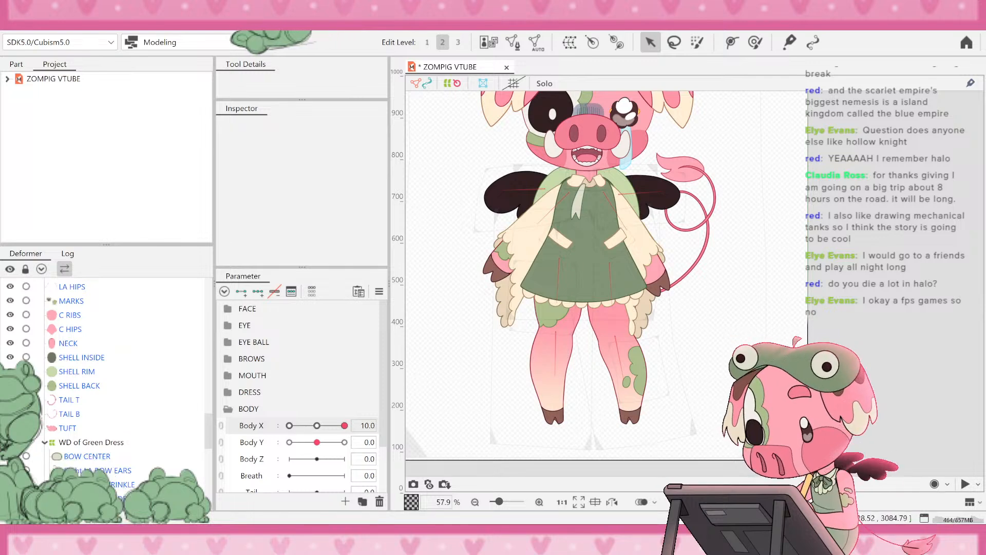
{"action": "scroll", "coordinate": [675, 334], "scroll_direction": "down", "scroll_amount": 2}
{"action": "scroll", "coordinate": [627, 269], "scroll_direction": "up", "scroll_amount": 2}
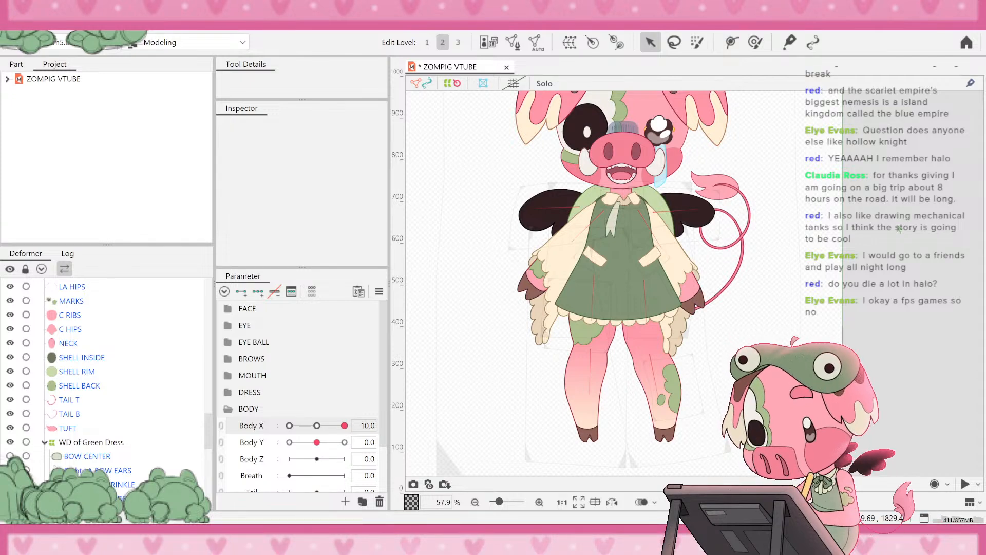
{"action": "scroll", "coordinate": [829, 305], "scroll_direction": "down", "scroll_amount": 3}
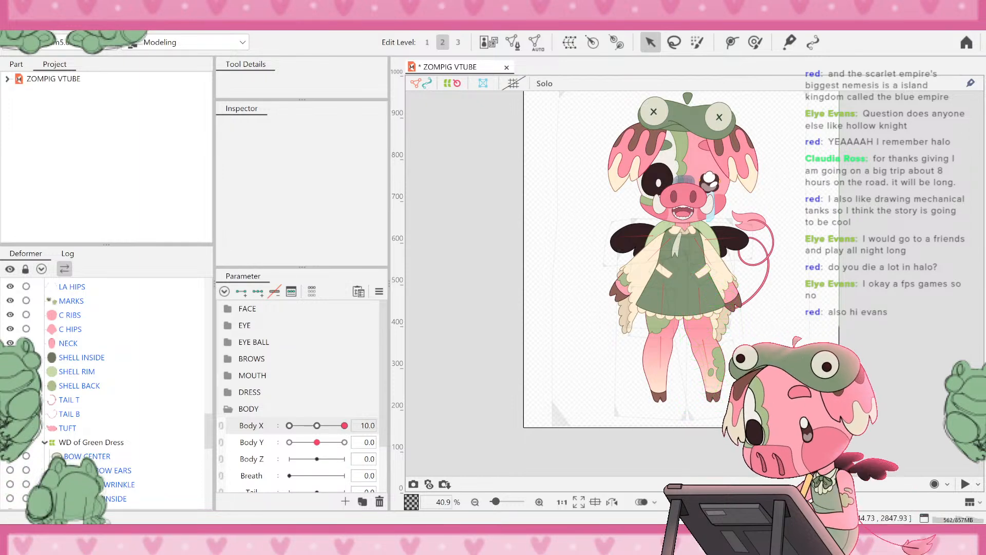
{"action": "scroll", "coordinate": [830, 402], "scroll_direction": "up", "scroll_amount": 2}
{"action": "scroll", "coordinate": [583, 439], "scroll_direction": "up", "scroll_amount": 2}
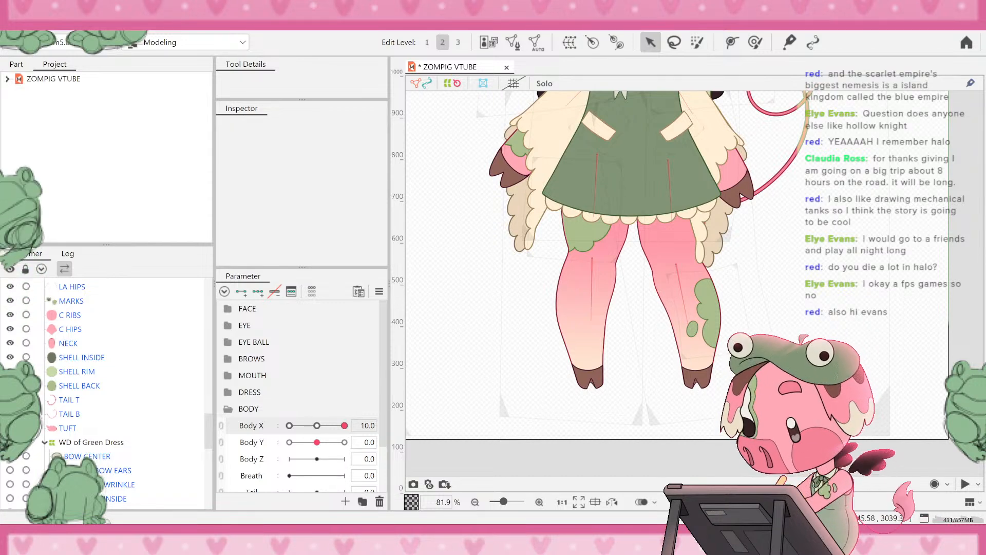
{"action": "scroll", "coordinate": [729, 337], "scroll_direction": "down", "scroll_amount": 8}
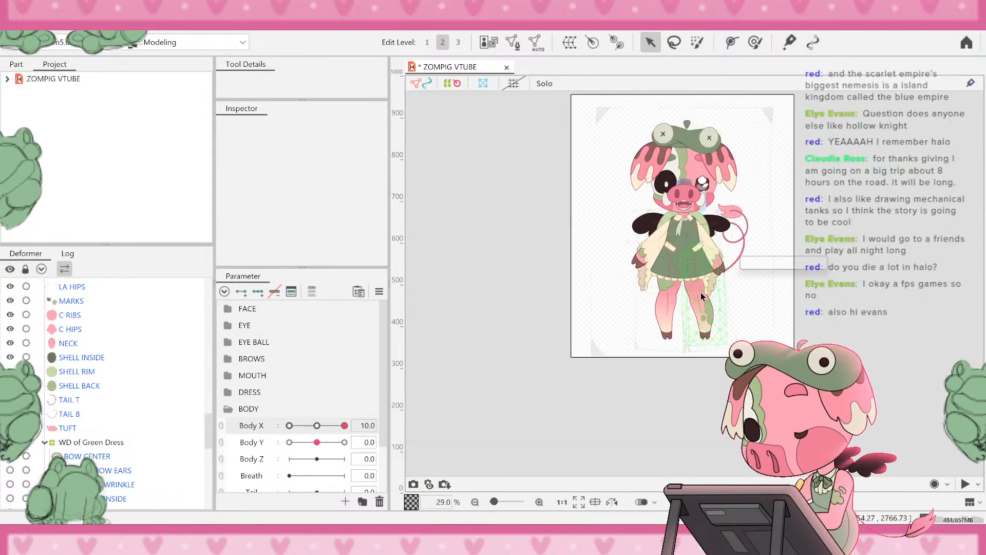
{"action": "scroll", "coordinate": [689, 298], "scroll_direction": "up", "scroll_amount": 8}
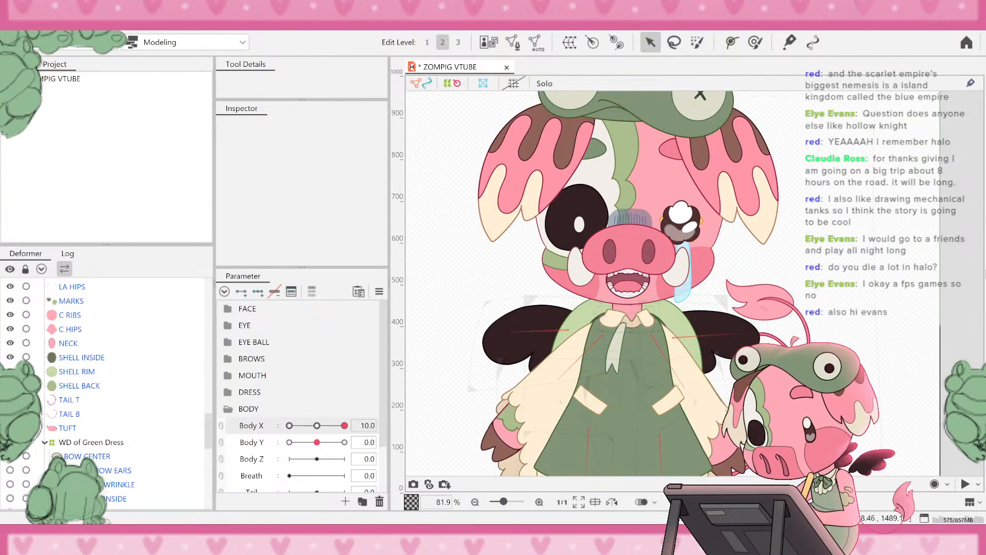
{"action": "scroll", "coordinate": [612, 322], "scroll_direction": "down", "scroll_amount": 2}
{"action": "scroll", "coordinate": [822, 293], "scroll_direction": "up", "scroll_amount": 2}
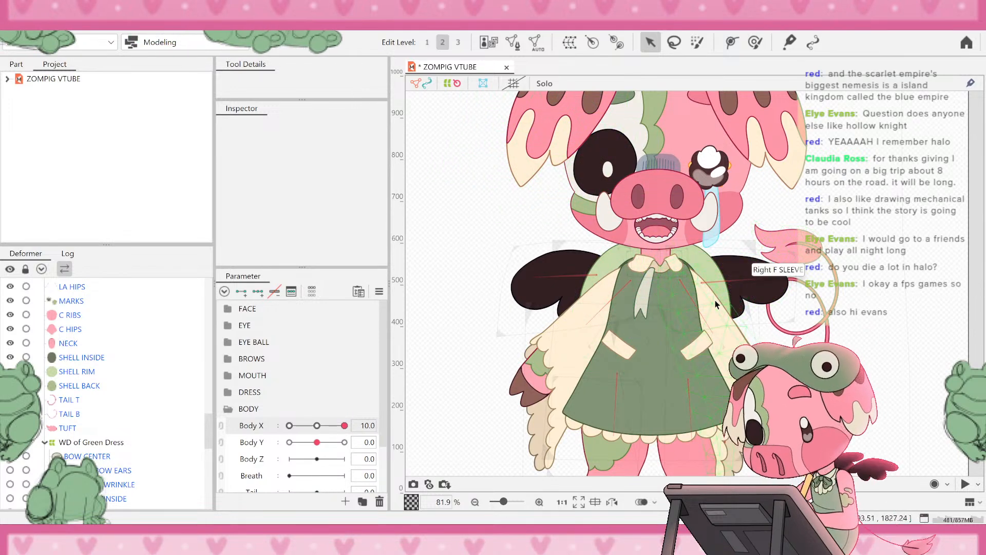
- Try wrapping SHELL BACK in a parent warp deformer with 2 × 2 Bezier divisions, keyed on Body X at -10, 0 and 10
{"action": "left_click", "coordinate": [86, 387]}
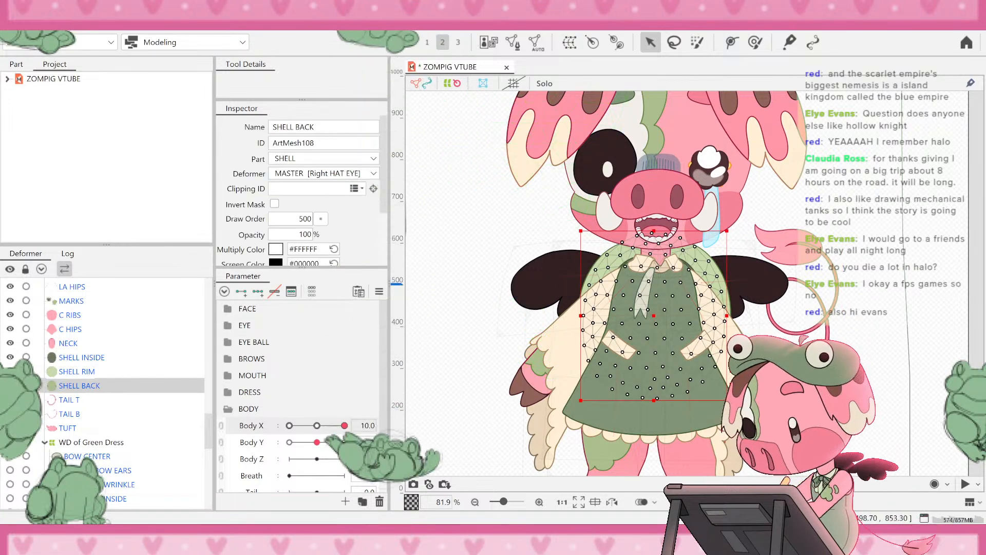
{"action": "left_click", "coordinate": [565, 45]}
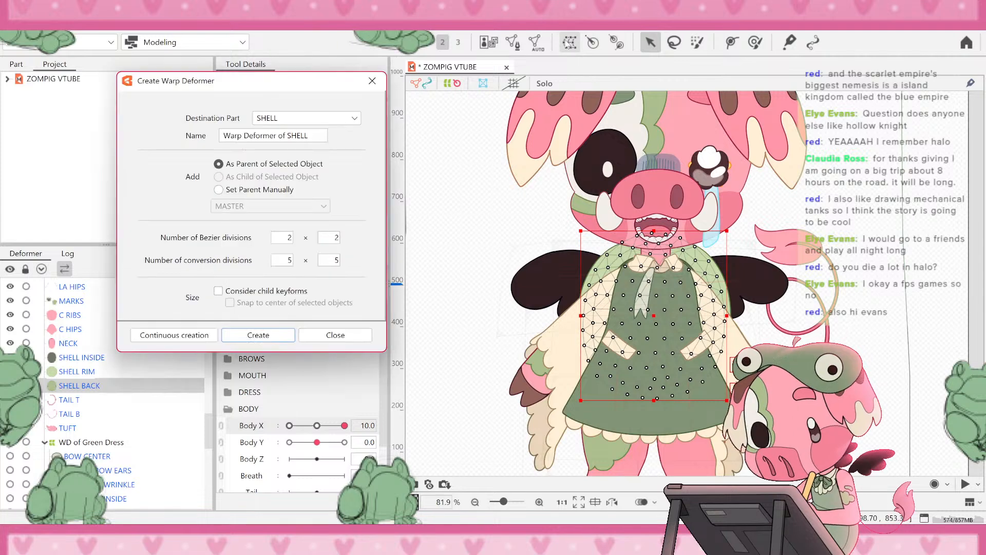
{"action": "left_click", "coordinate": [252, 337]}
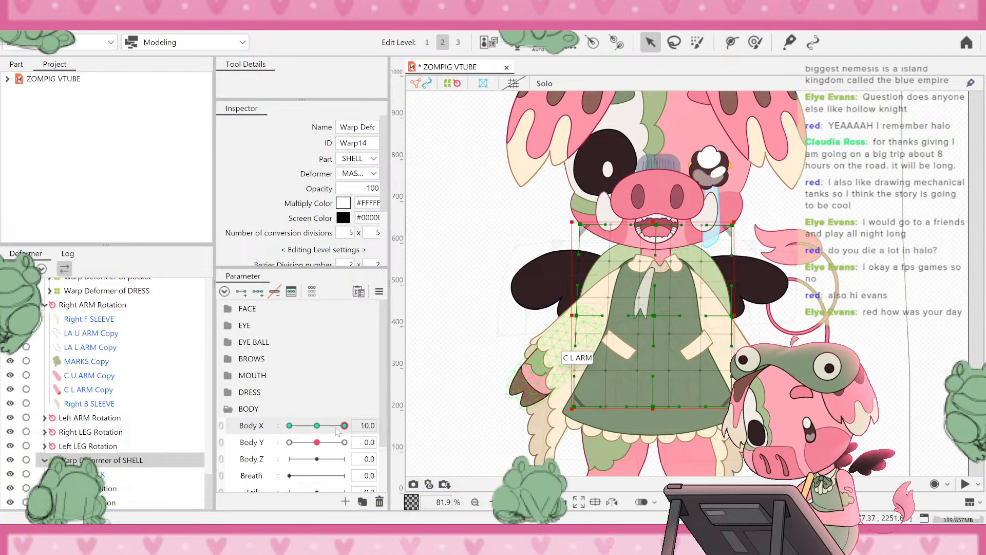
- Try shifting one side of the SHELL BACK warp deformer inward at Body X -10
{"action": "left_click", "coordinate": [290, 425]}
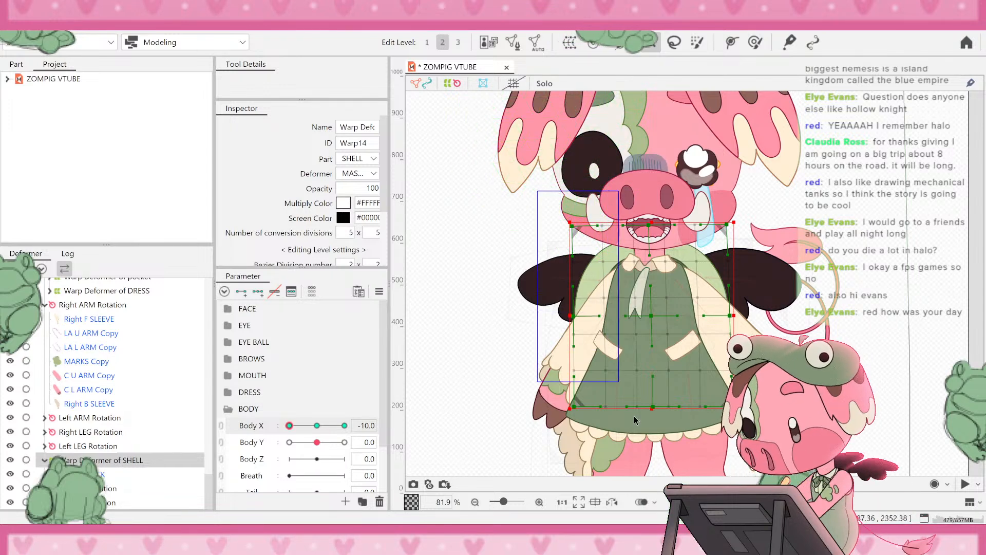
{"action": "left_click_drag", "start_coordinate": [639, 440], "coordinate": [639, 439]}
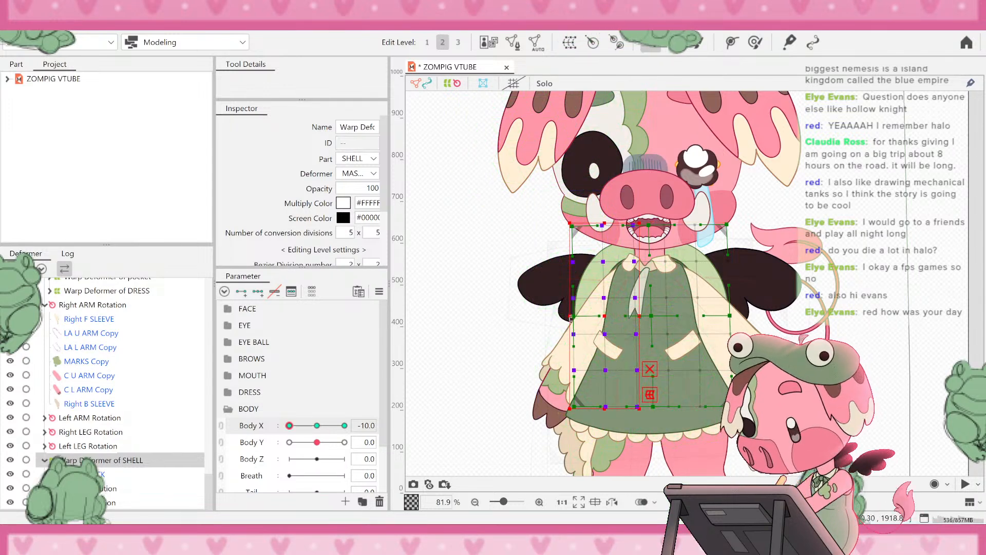
{"action": "left_click", "coordinate": [611, 322]}
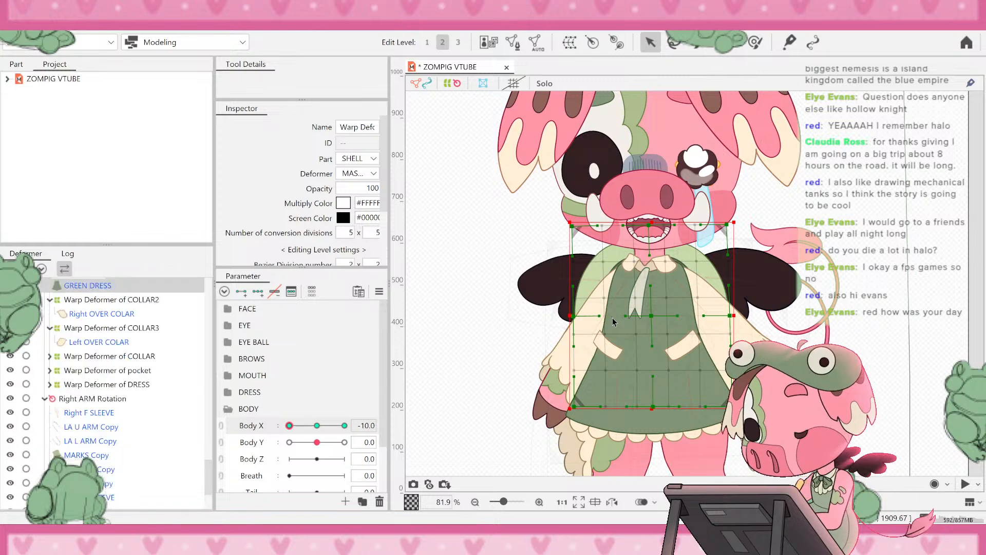
{"action": "key", "text": "ctrl+z"}
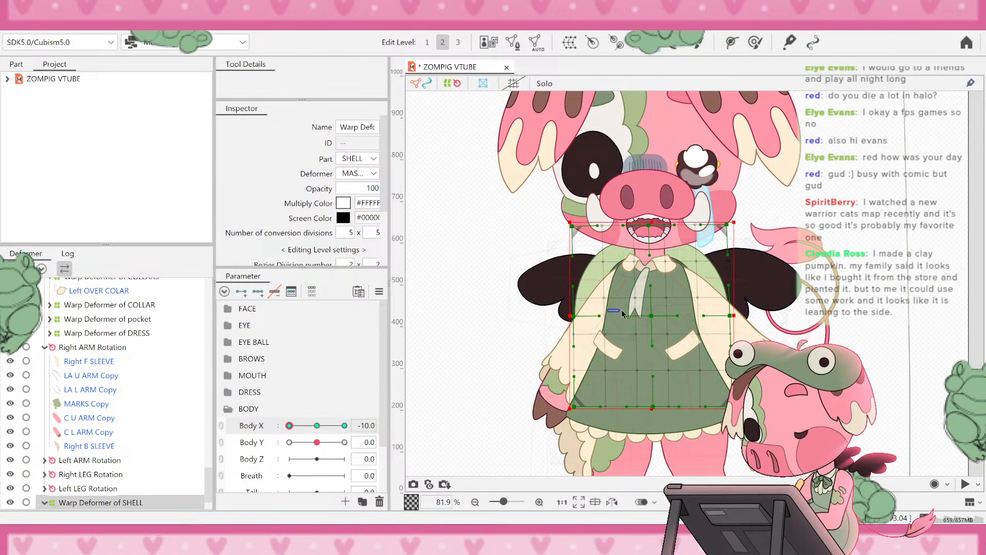
{"action": "left_click_drag", "start_coordinate": [622, 311], "coordinate": [625, 309]}
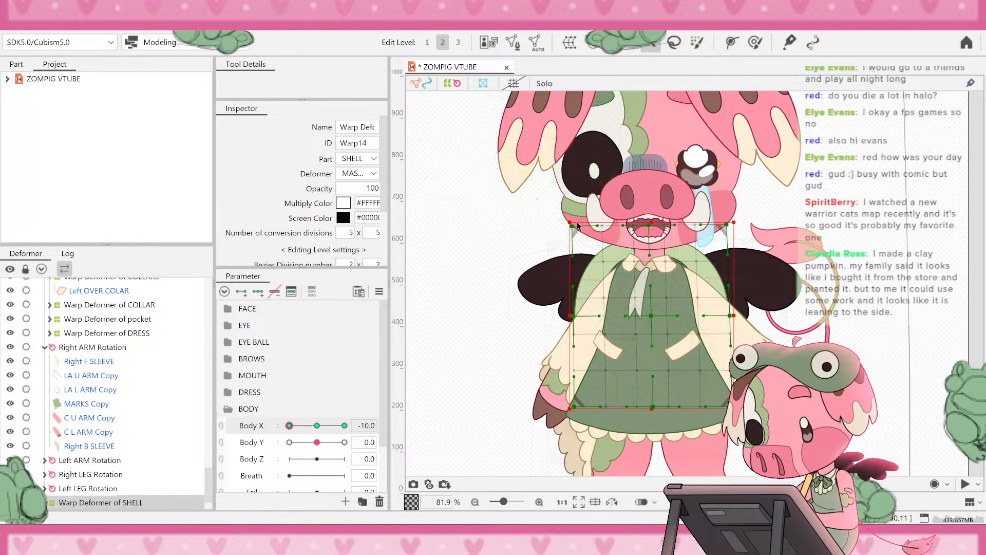
{"action": "left_click_drag", "start_coordinate": [646, 432], "coordinate": [645, 428]}
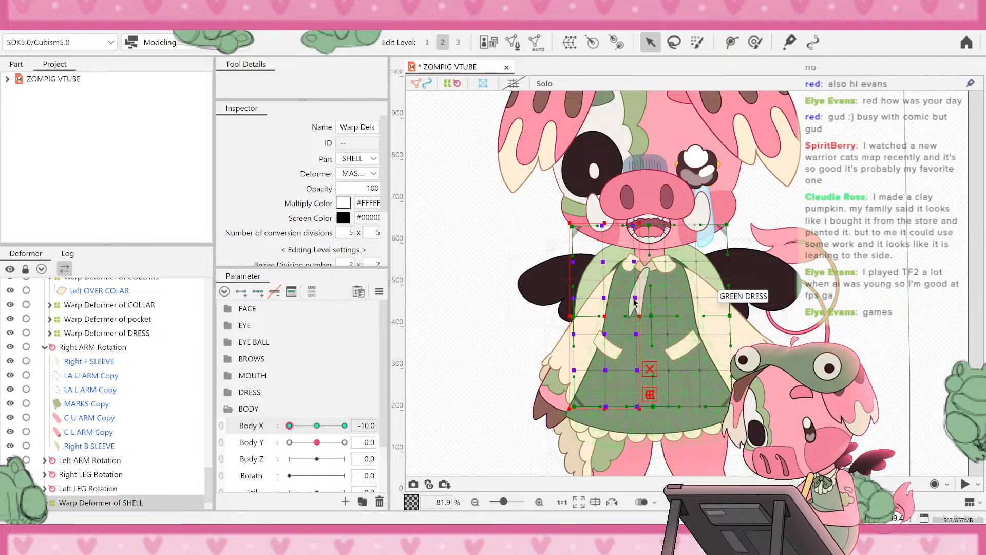
{"action": "left_click_drag", "start_coordinate": [604, 315], "coordinate": [619, 317]}
{"action": "key", "text": "ctrl+z"}
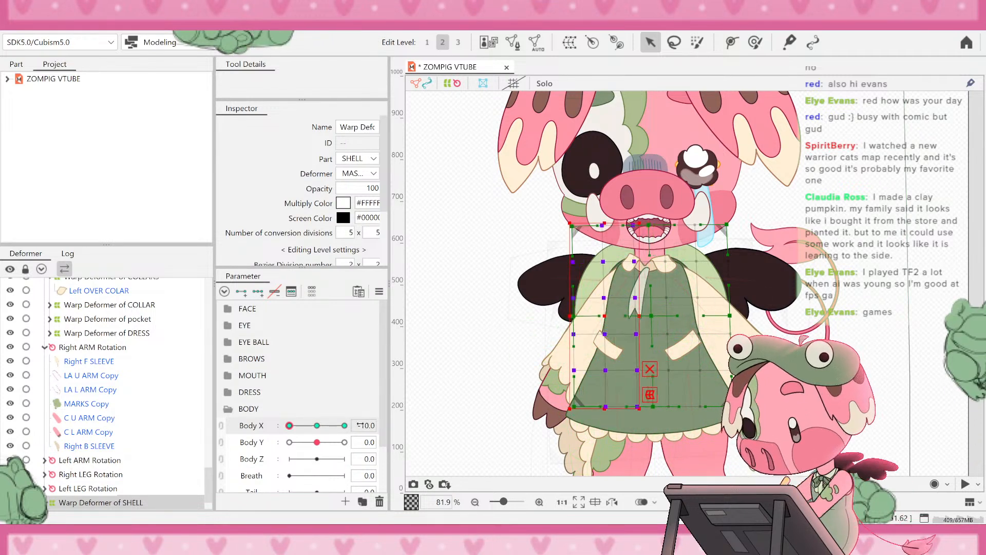
- Undo the Body X keys and the creation of the warp deformer on SHELL BACK
{"action": "left_click", "coordinate": [142, 502]}
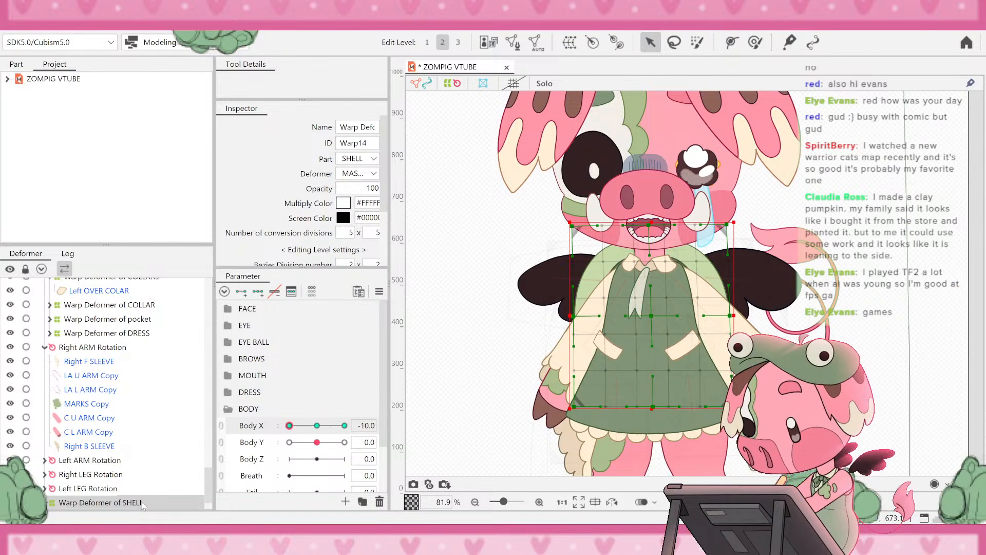
{"action": "key", "text": "ctrl+z"}
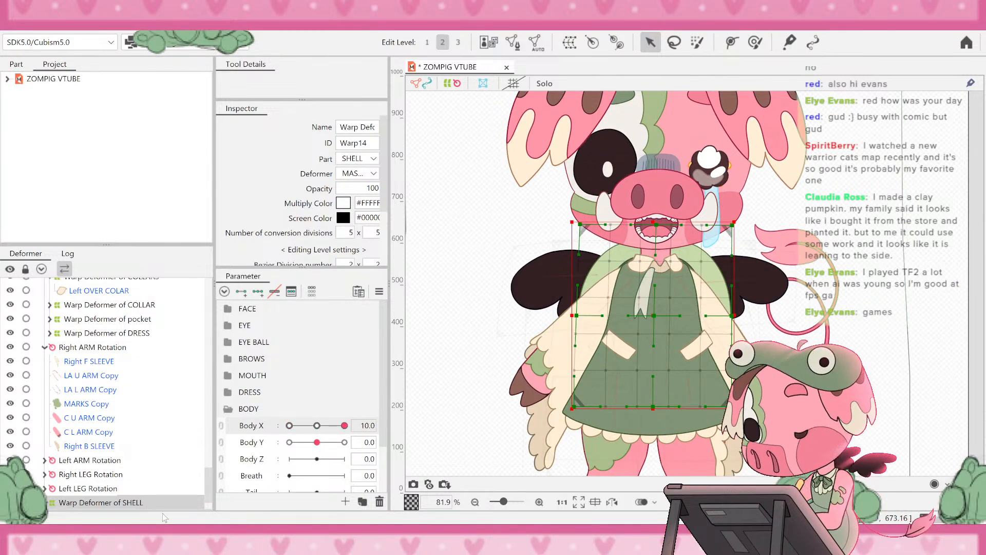
{"action": "key", "text": "ctrl+z"}
- Create a warp deformer as parent of SHELL RIM with 2 × 2 Bezier and 5 × 5 conversion divisions
{"action": "scroll", "coordinate": [129, 477], "scroll_direction": "up", "scroll_amount": 1}
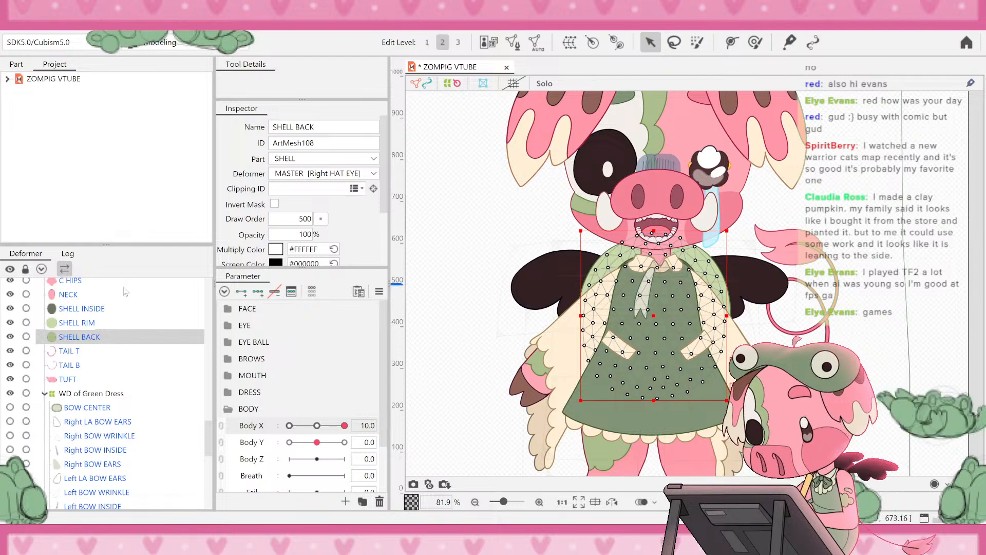
{"action": "left_click", "coordinate": [107, 322]}
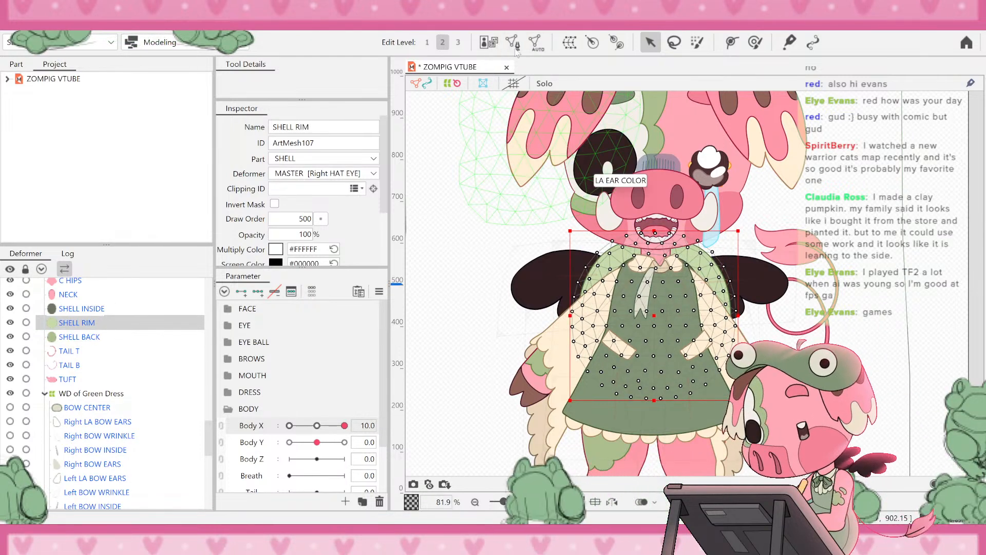
{"action": "left_click", "coordinate": [569, 43]}
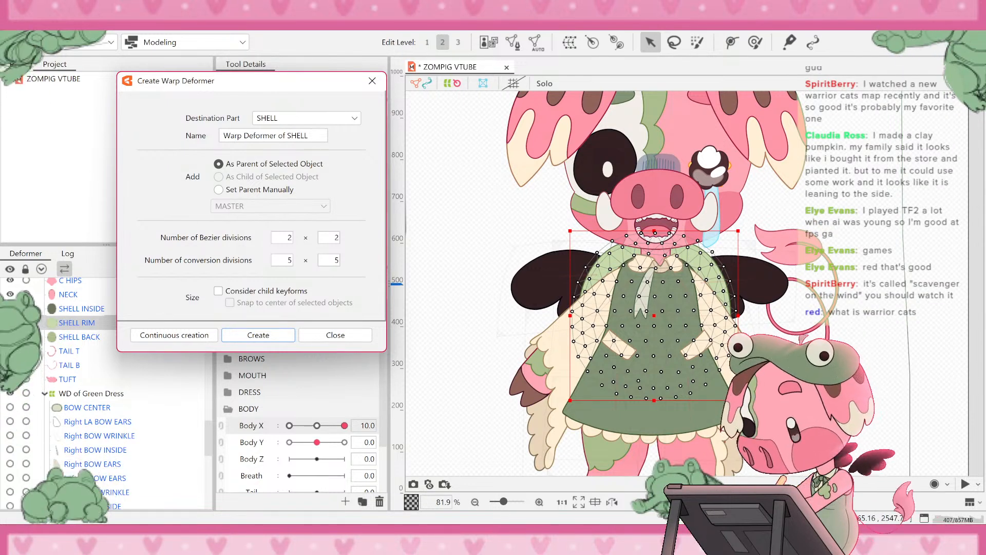
{"action": "left_click", "coordinate": [258, 334]}
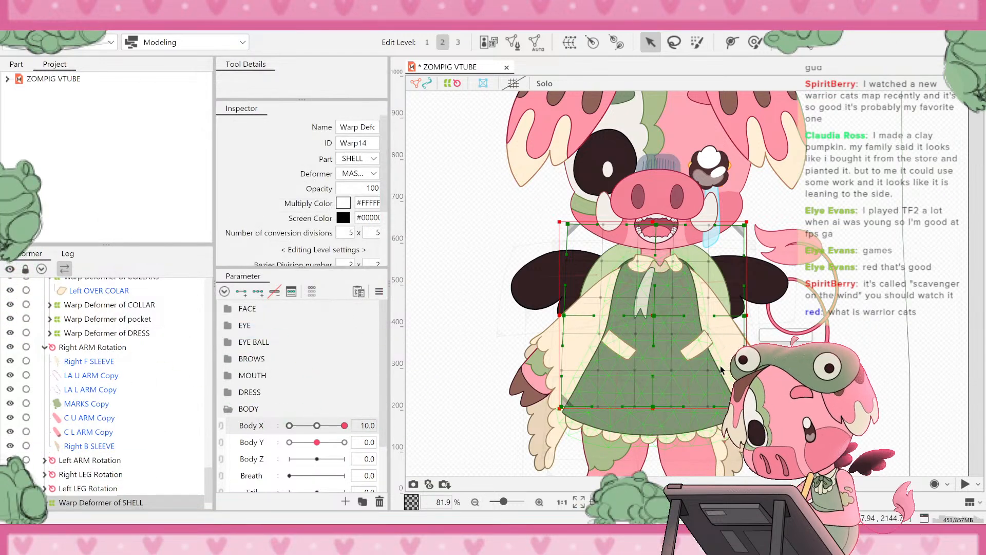
- Key the SHELL RIM warp deformer on Body X at -10, 0 and 10, and shift its viewer-left half slightly inward at Body X -10
{"action": "left_click_drag", "start_coordinate": [568, 253], "coordinate": [647, 425]}
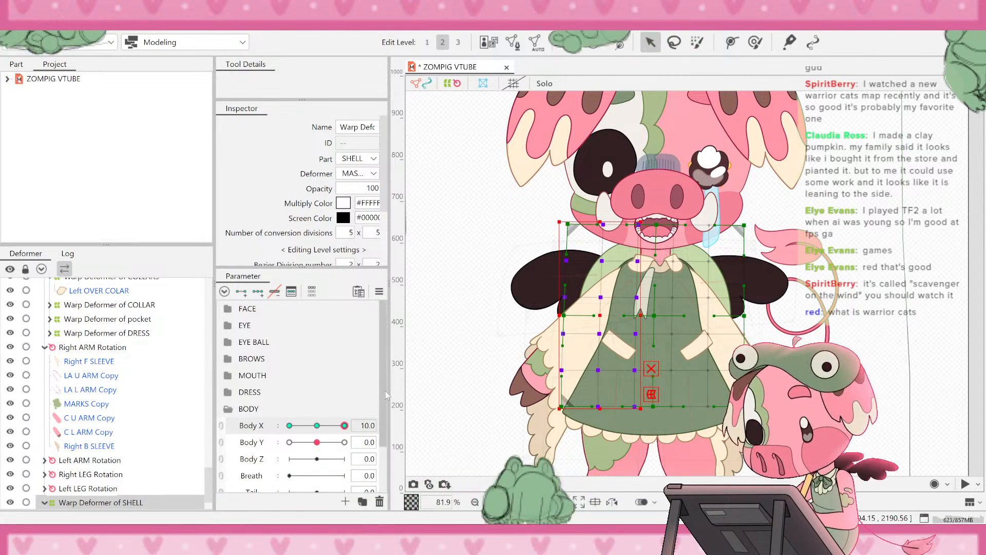
{"action": "left_click", "coordinate": [289, 425]}
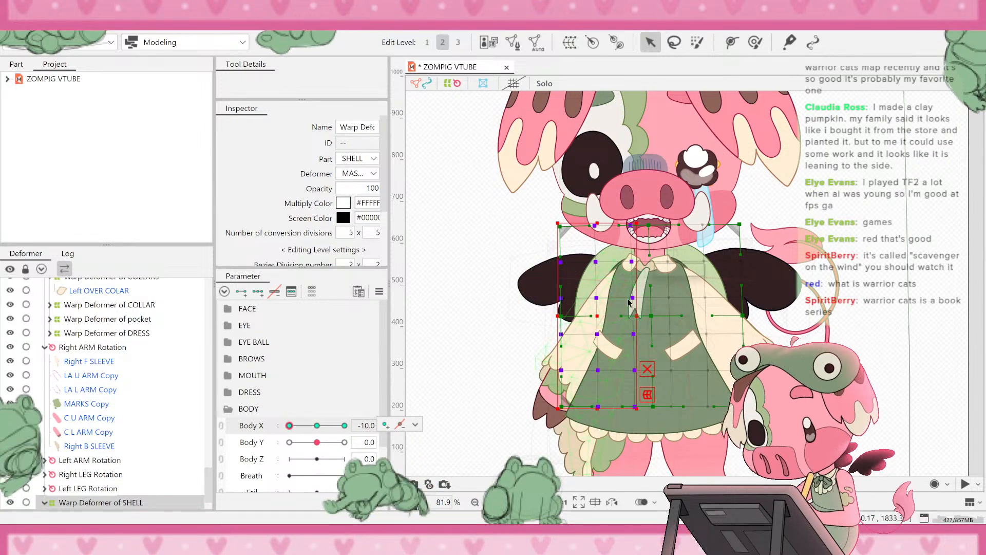
{"action": "scroll", "coordinate": [603, 320], "scroll_direction": "up", "scroll_amount": 2}
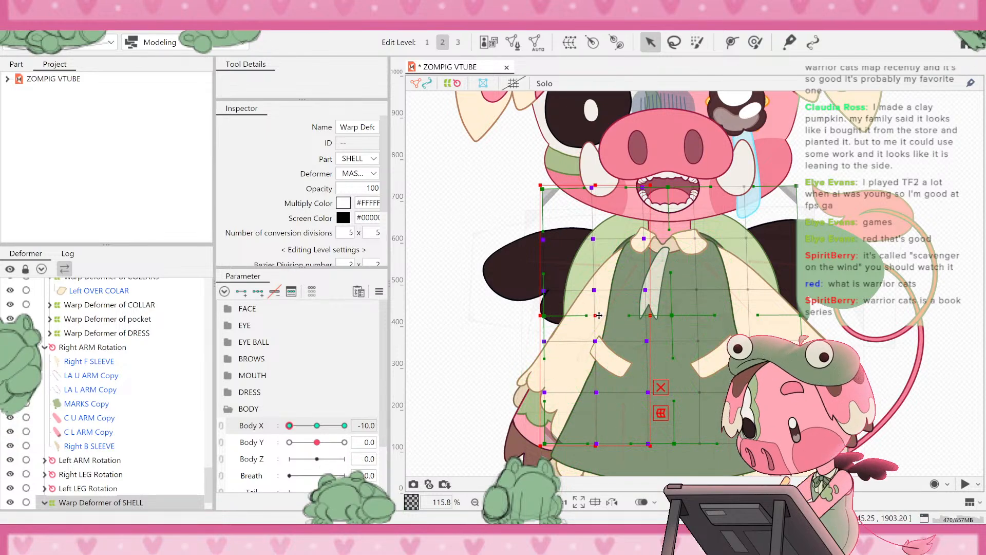
{"action": "left_click_drag", "start_coordinate": [599, 315], "coordinate": [612, 315]}
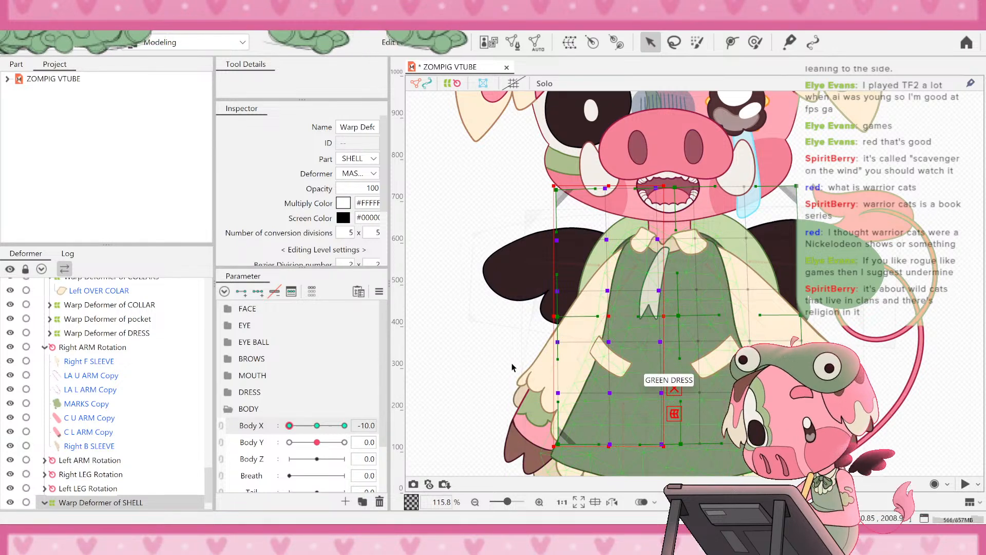
- Shift the viewer-right half of the SHELL RIM warp deformer slightly inward at Body X 10
{"action": "left_click_drag", "start_coordinate": [296, 428], "coordinate": [439, 422]}
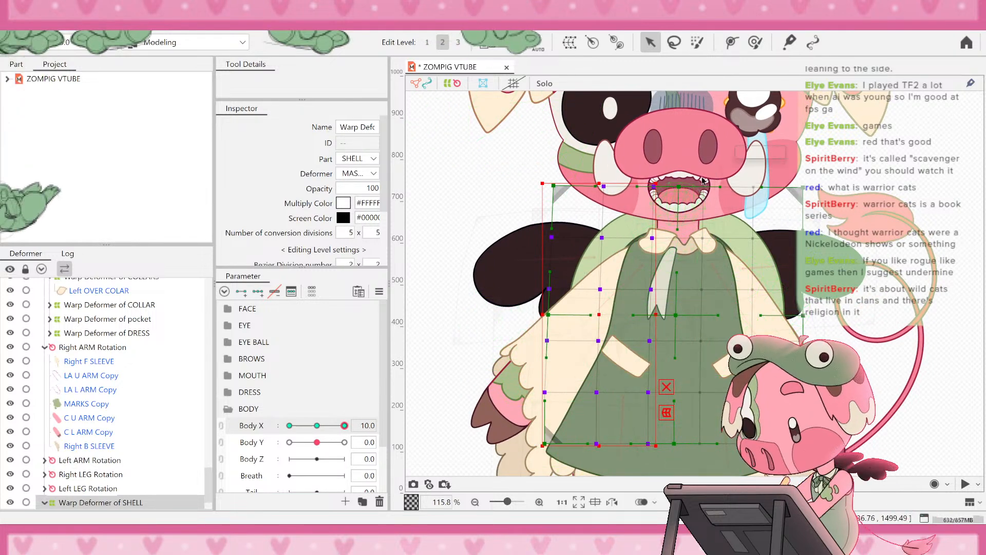
{"action": "left_click_drag", "start_coordinate": [818, 385], "coordinate": [833, 457]}
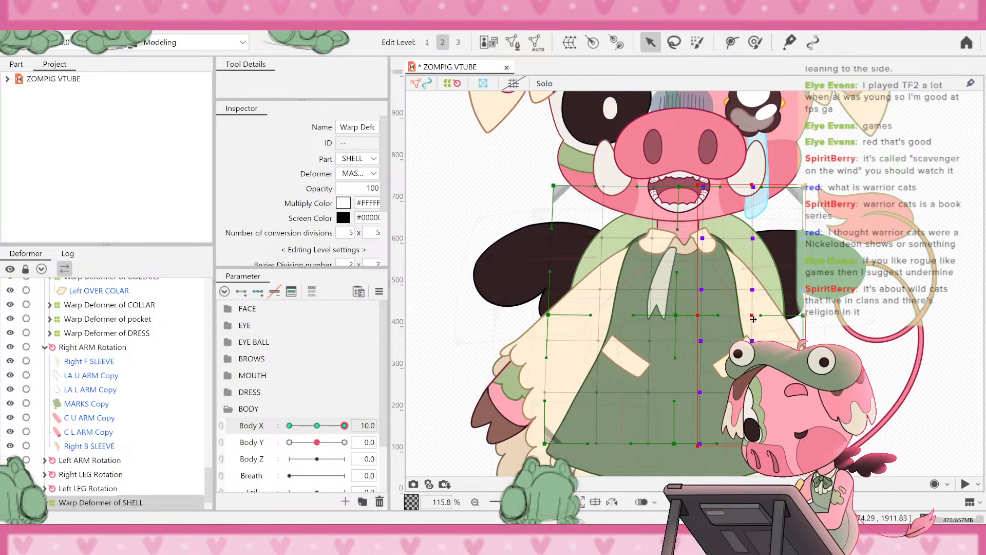
{"action": "left_click_drag", "start_coordinate": [753, 319], "coordinate": [740, 319]}
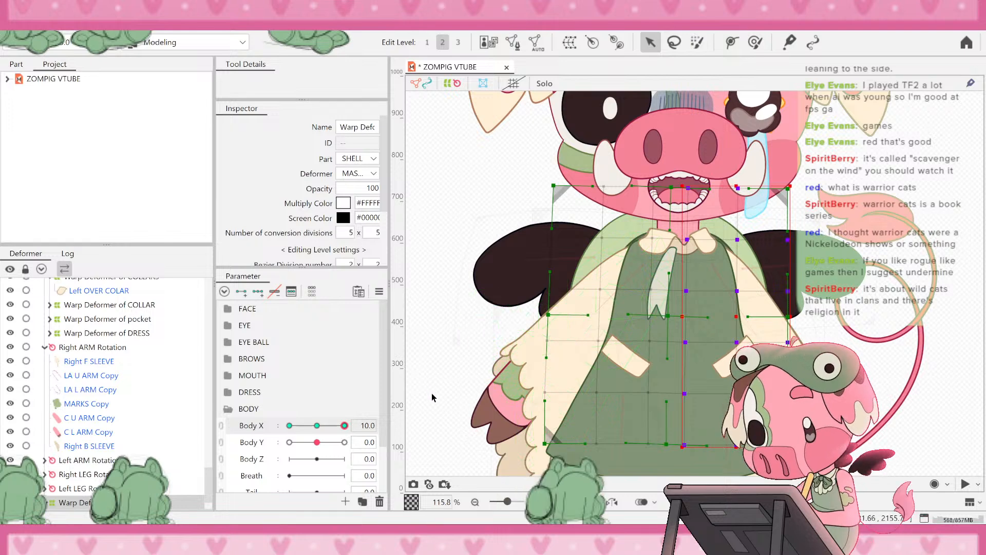
{"action": "left_click", "coordinate": [424, 414]}
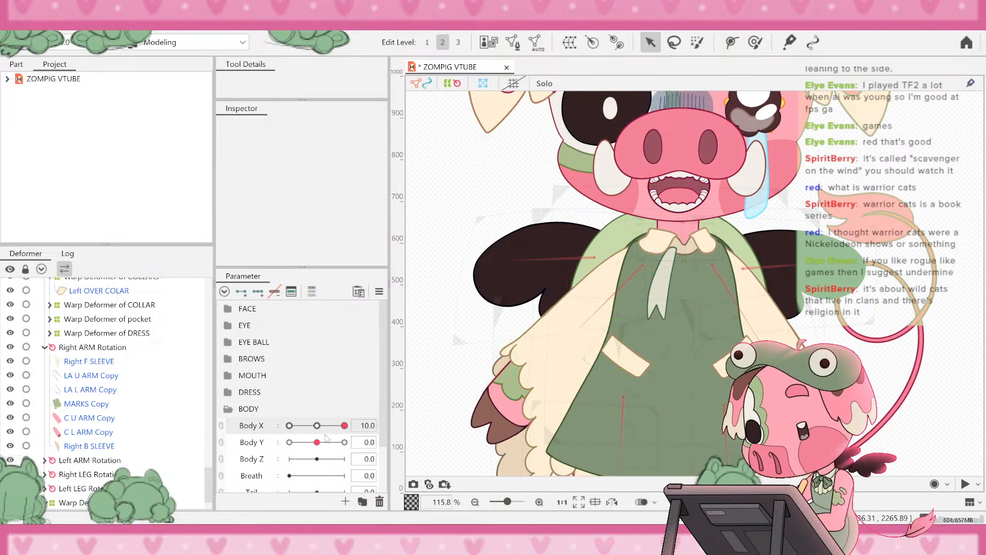
- Sweep Body X between -10 and 10 to check how the shell rim follows the body turn
{"action": "left_click_drag", "start_coordinate": [333, 427], "coordinate": [422, 416]}
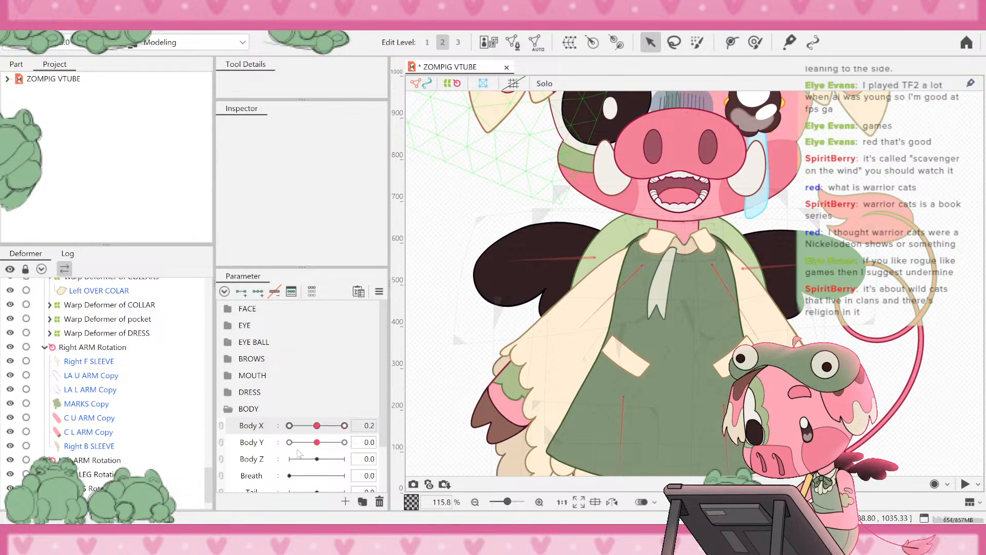
{"action": "left_click_drag", "start_coordinate": [299, 453], "coordinate": [223, 477]}
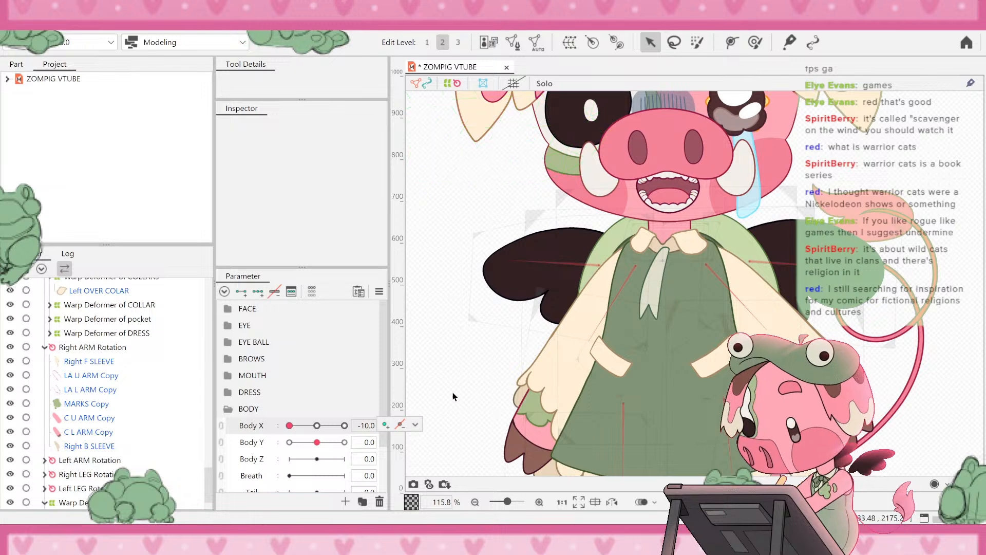
{"action": "scroll", "coordinate": [483, 379], "scroll_direction": "down", "scroll_amount": 3}
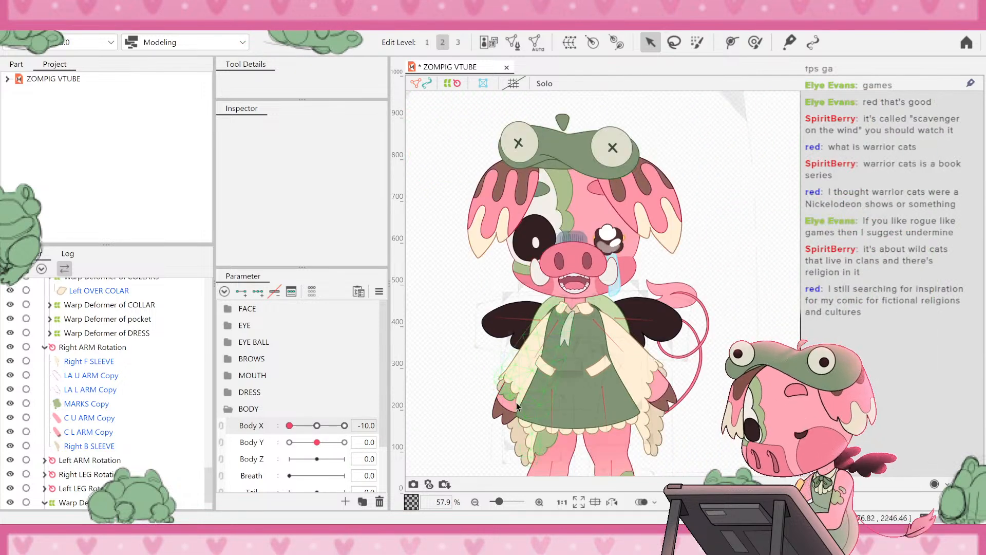
{"action": "scroll", "coordinate": [517, 406], "scroll_direction": "up", "scroll_amount": 2}
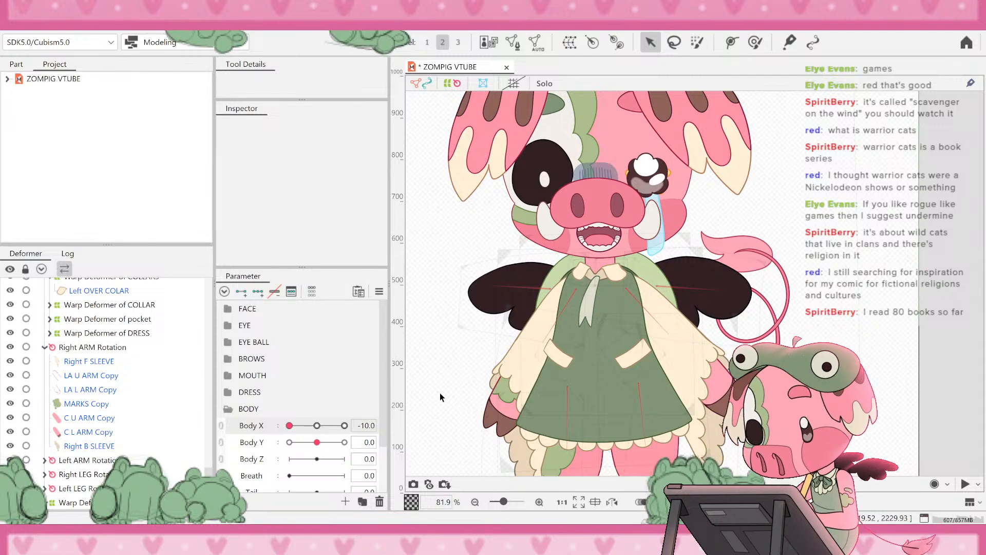
{"action": "left_click_drag", "start_coordinate": [289, 426], "coordinate": [345, 425]}
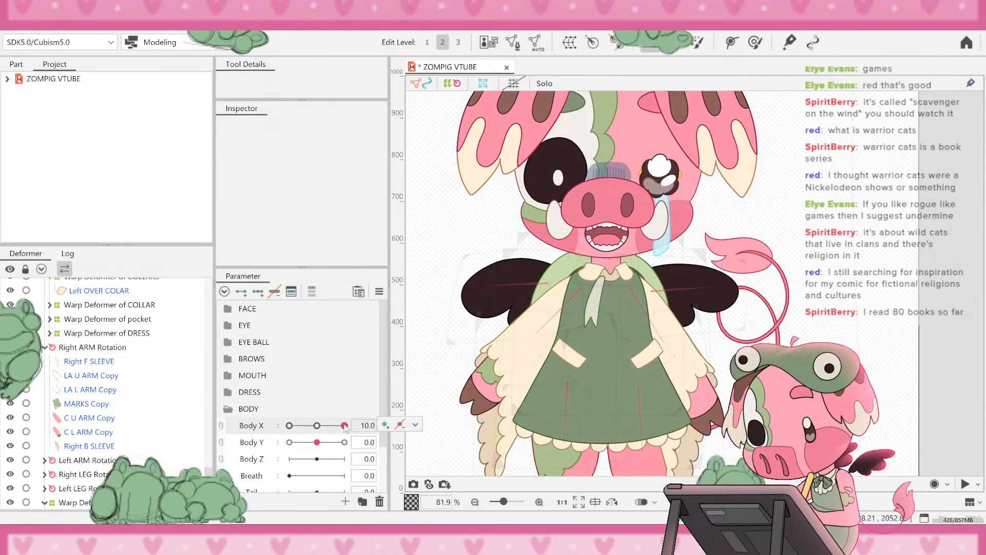
{"action": "left_click_drag", "start_coordinate": [343, 425], "coordinate": [268, 440]}
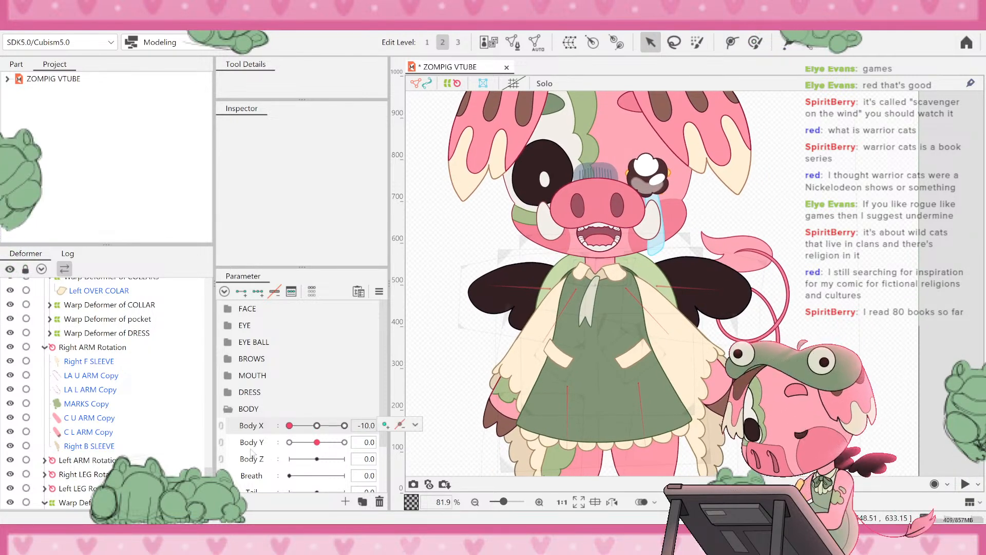
- Try wrapping SHELL INSIDE in a parent warp deformer with 2 × 2 Bezier and 5 × 5 conversion divisions
{"action": "scroll", "coordinate": [100, 419], "scroll_direction": "down", "scroll_amount": 1}
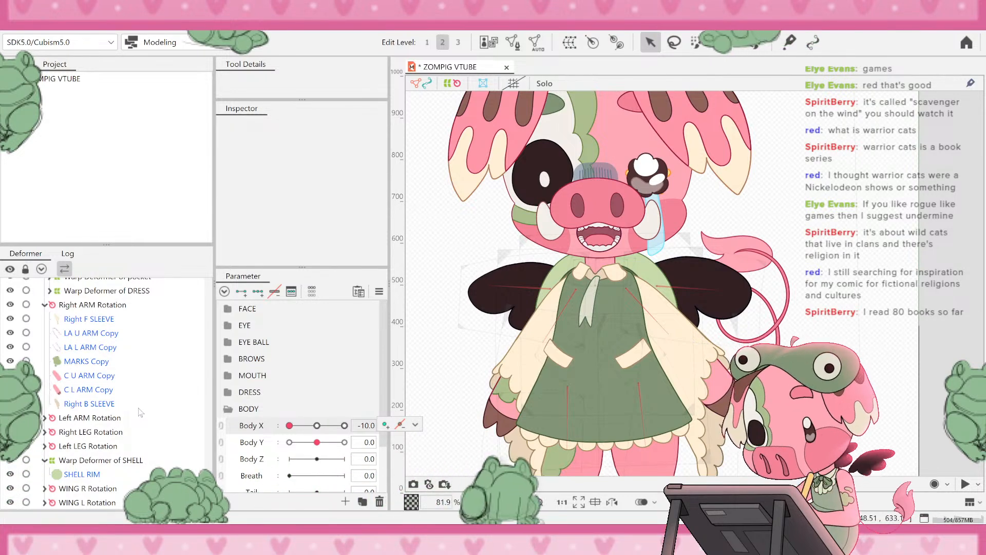
{"action": "scroll", "coordinate": [80, 431], "scroll_direction": "up", "scroll_amount": 2}
{"action": "scroll", "coordinate": [80, 432], "scroll_direction": "up", "scroll_amount": 4}
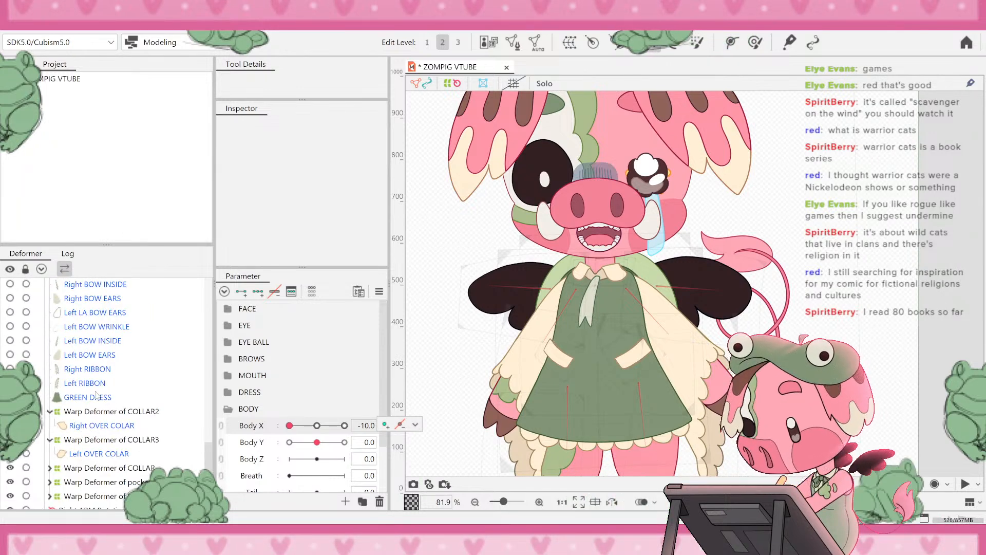
{"action": "scroll", "coordinate": [96, 395], "scroll_direction": "up", "scroll_amount": 4}
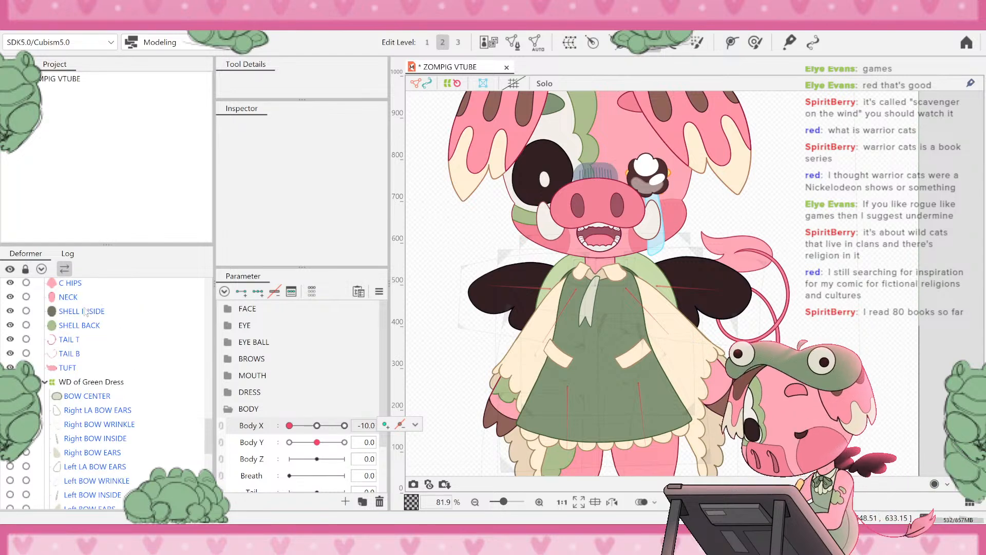
{"action": "left_click", "coordinate": [85, 312]}
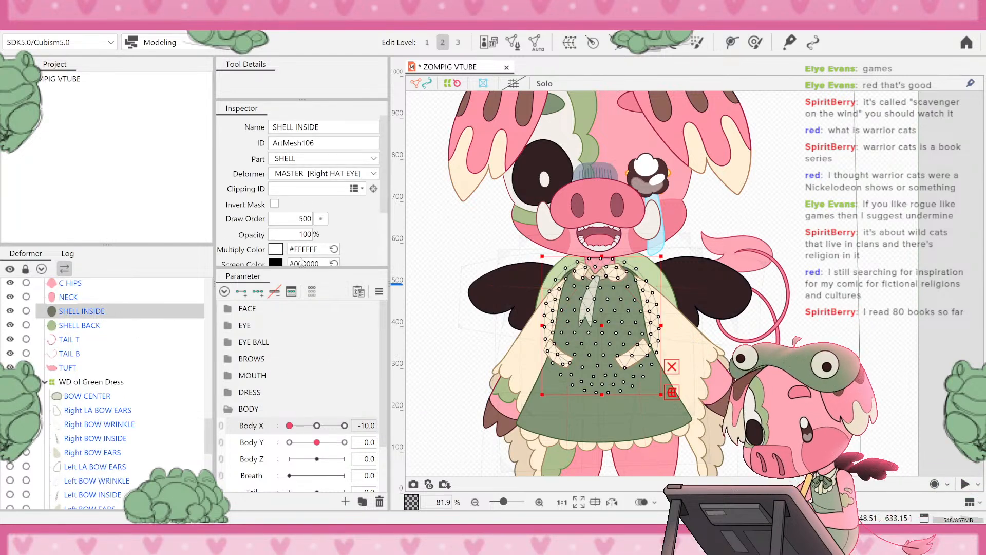
{"action": "left_click", "coordinate": [569, 44]}
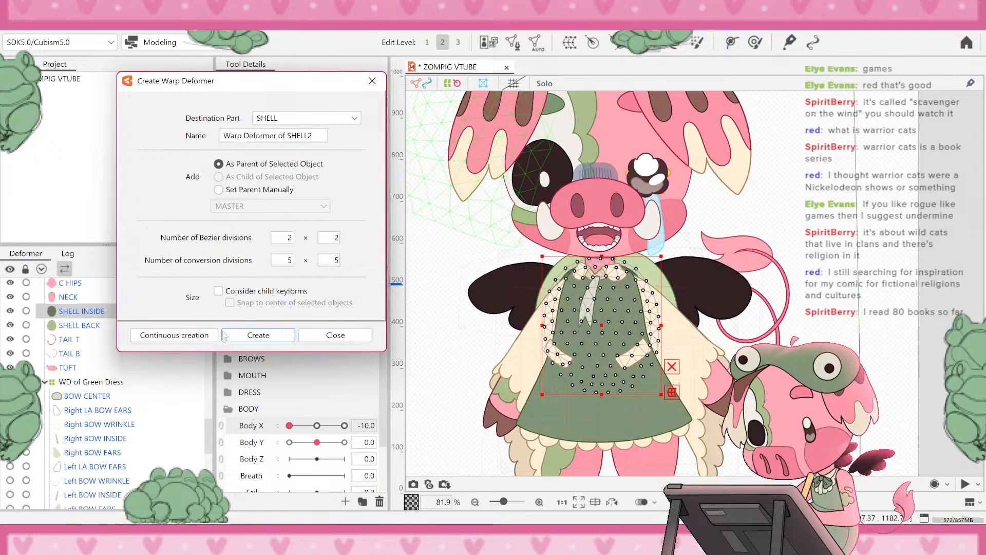
{"action": "left_click", "coordinate": [258, 335]}
- Try shifting the viewer-left part of the unkeyed SHELL INSIDE warp deformer inward at Body X -10, and delete that deformer
{"action": "scroll", "coordinate": [140, 422], "scroll_direction": "down", "scroll_amount": 3}
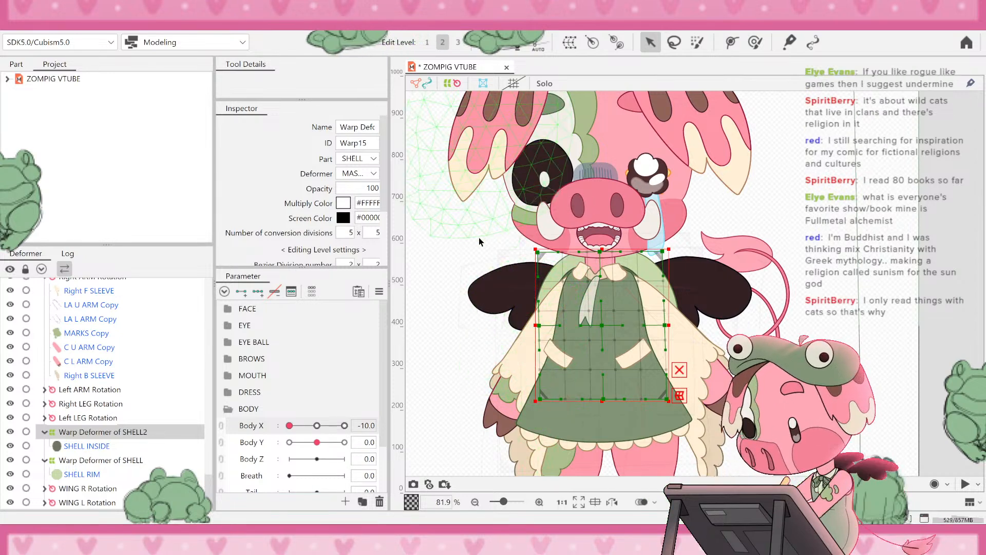
{"action": "left_click_drag", "start_coordinate": [485, 221], "coordinate": [614, 449]}
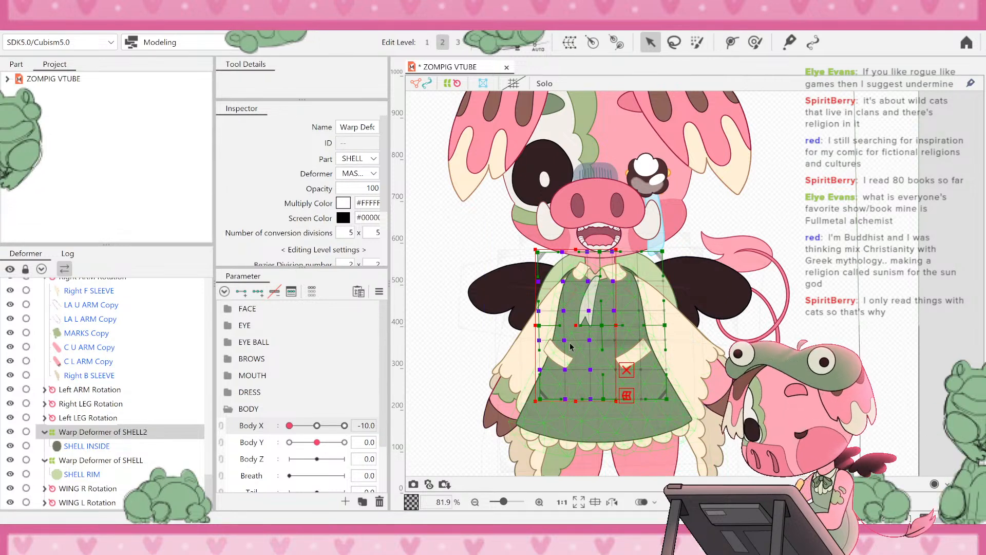
{"action": "left_click_drag", "start_coordinate": [576, 326], "coordinate": [585, 325]}
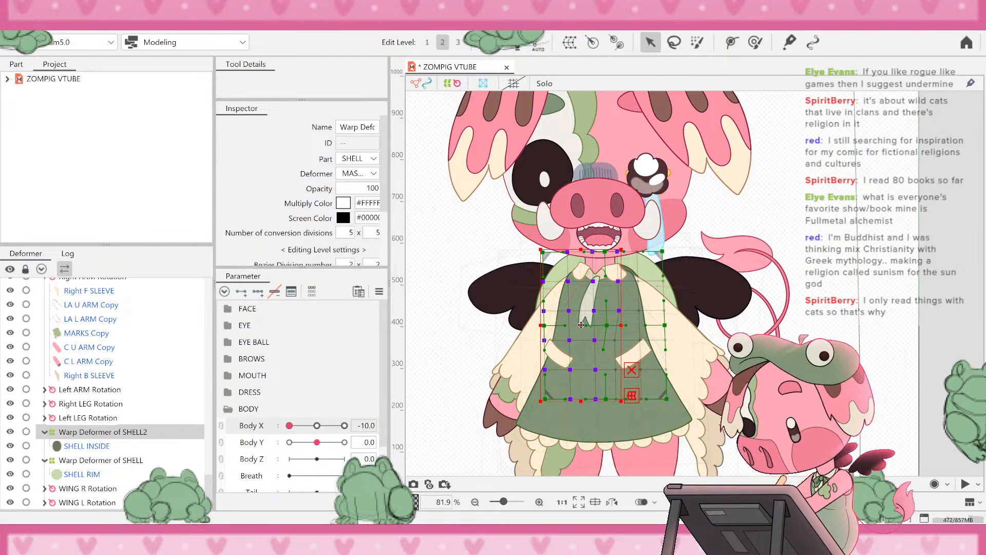
{"action": "left_click_drag", "start_coordinate": [581, 325], "coordinate": [578, 323]}
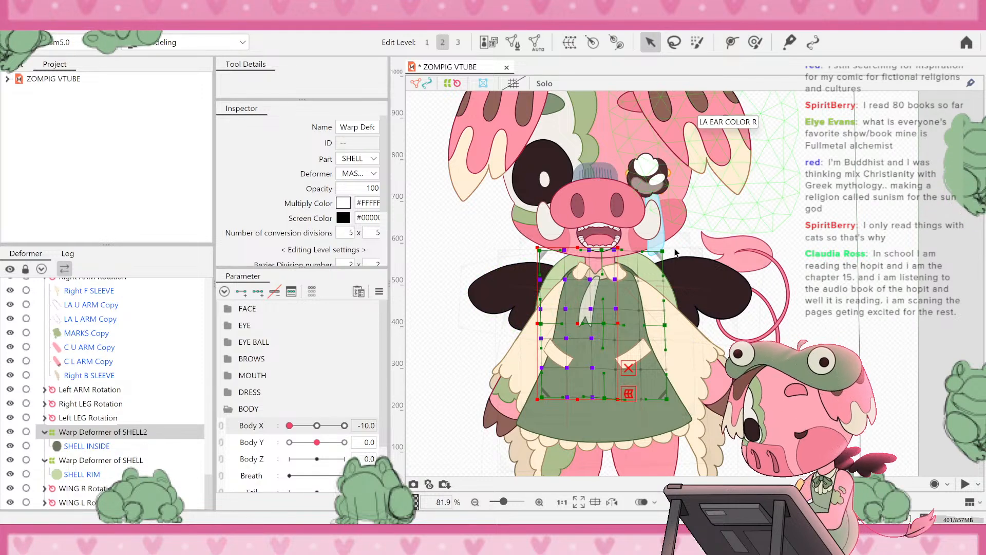
{"action": "scroll", "coordinate": [574, 333], "scroll_direction": "up", "scroll_amount": 3}
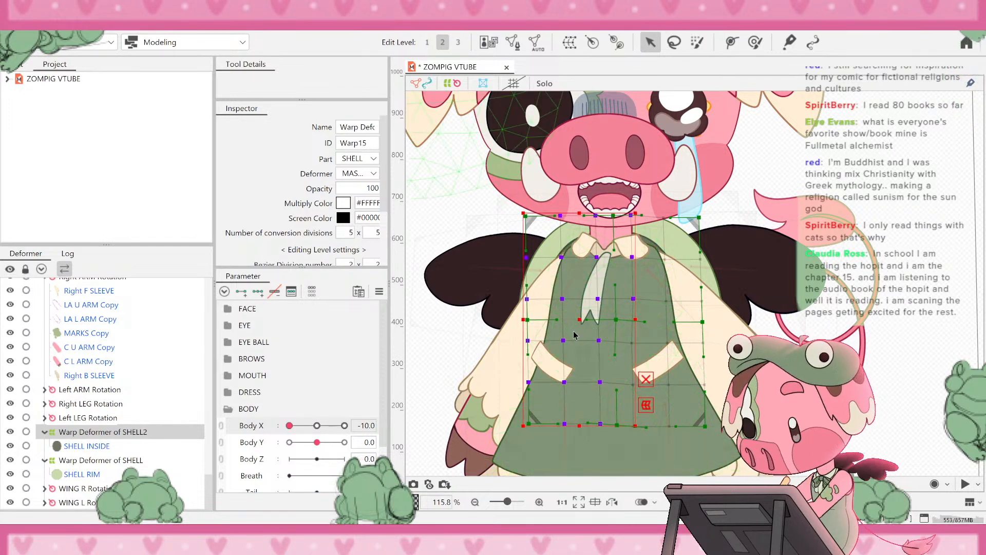
{"action": "left_click_drag", "start_coordinate": [575, 335], "coordinate": [579, 337]}
{"action": "left_click_drag", "start_coordinate": [539, 291], "coordinate": [532, 291]}
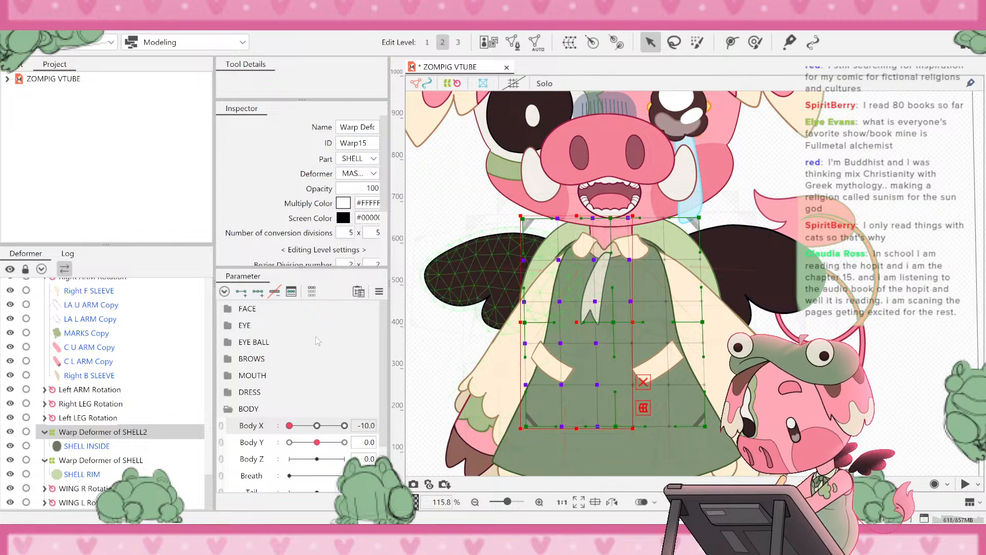
{"action": "key", "text": "Delete"}
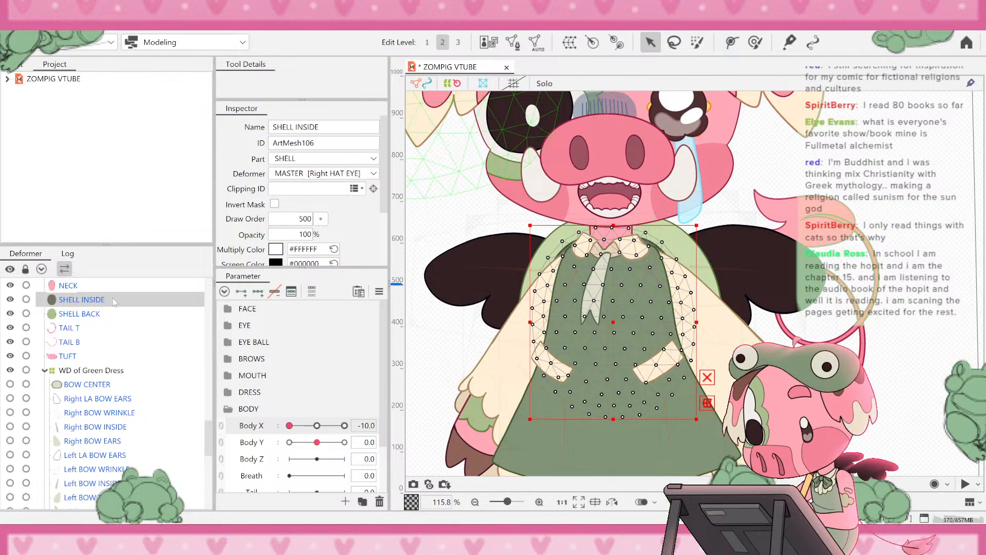
- Create a 2 × 2 Bezier parent warp deformer for SHELL INSIDE keyed at Body X -10, 0 and 10, shifting its viewer-left half inward at -10
{"action": "left_click", "coordinate": [570, 44]}
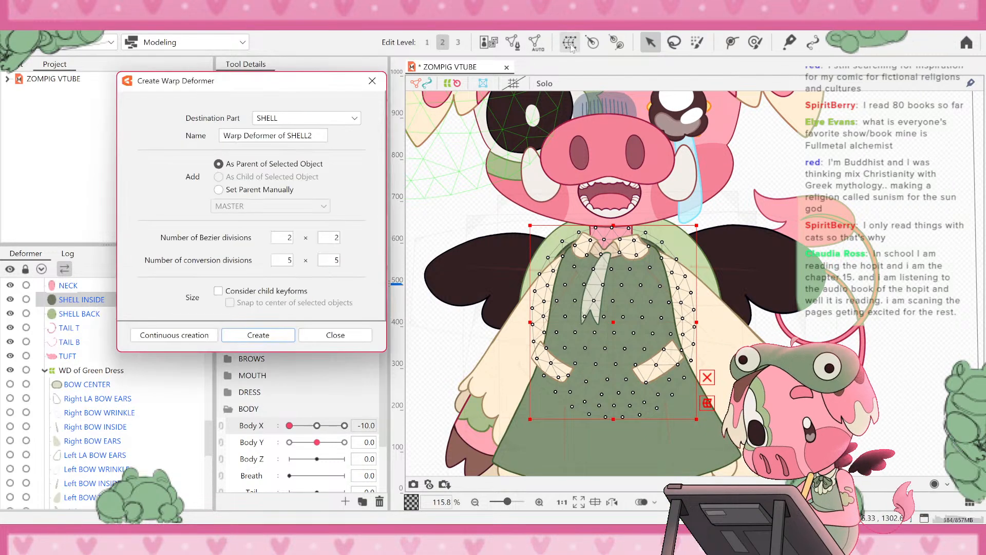
{"action": "left_click", "coordinate": [262, 335]}
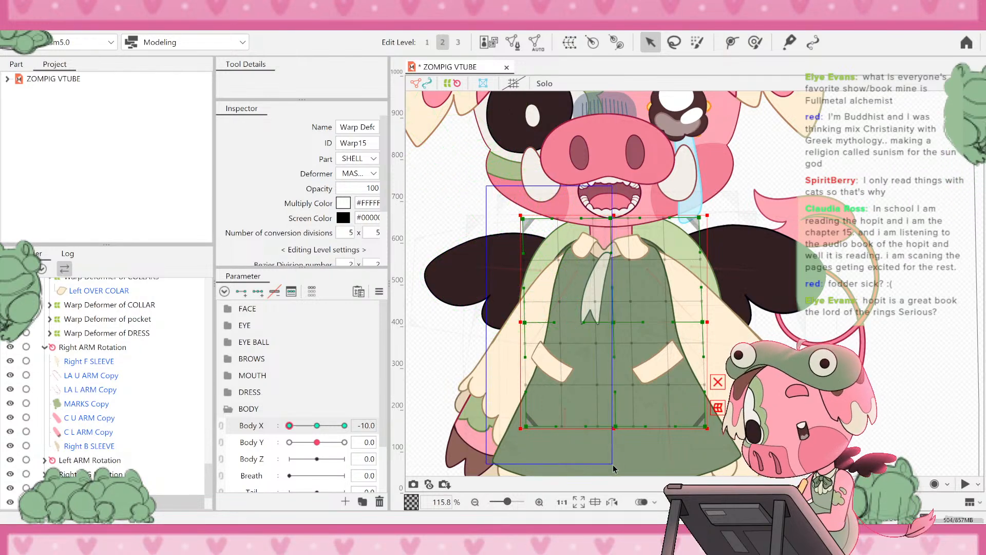
{"action": "left_click_drag", "start_coordinate": [620, 467], "coordinate": [624, 463]}
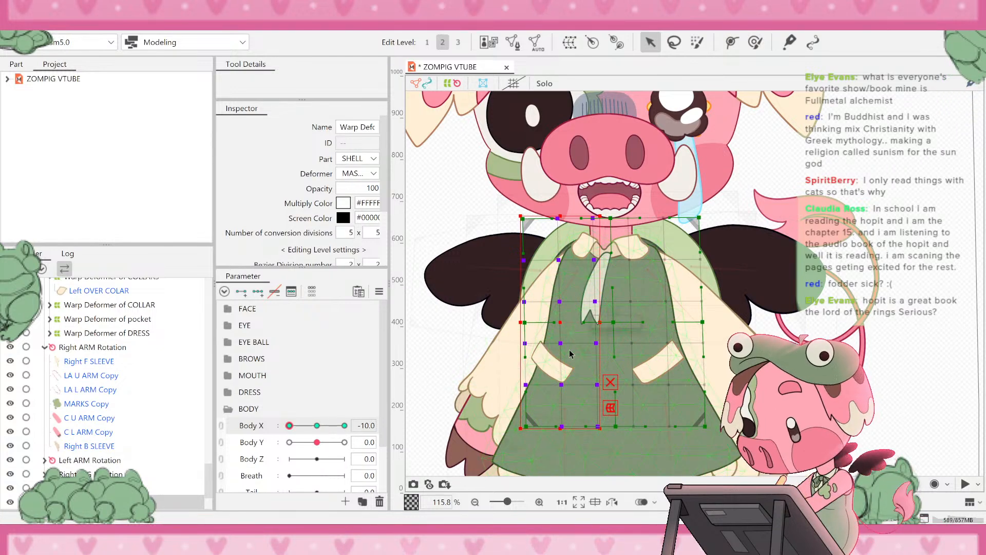
{"action": "left_click_drag", "start_coordinate": [566, 321], "coordinate": [571, 321]}
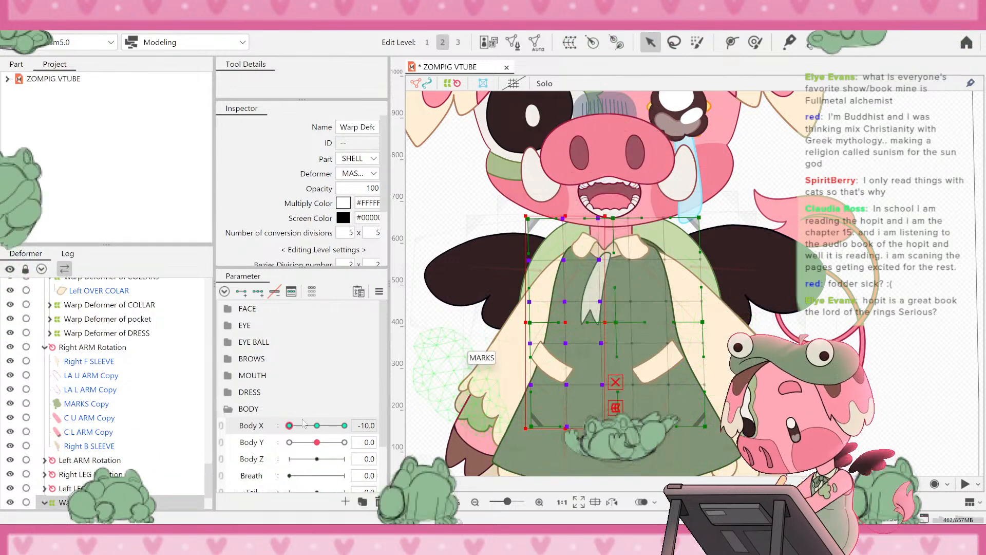
{"action": "left_click_drag", "start_coordinate": [289, 425], "coordinate": [236, 432]}
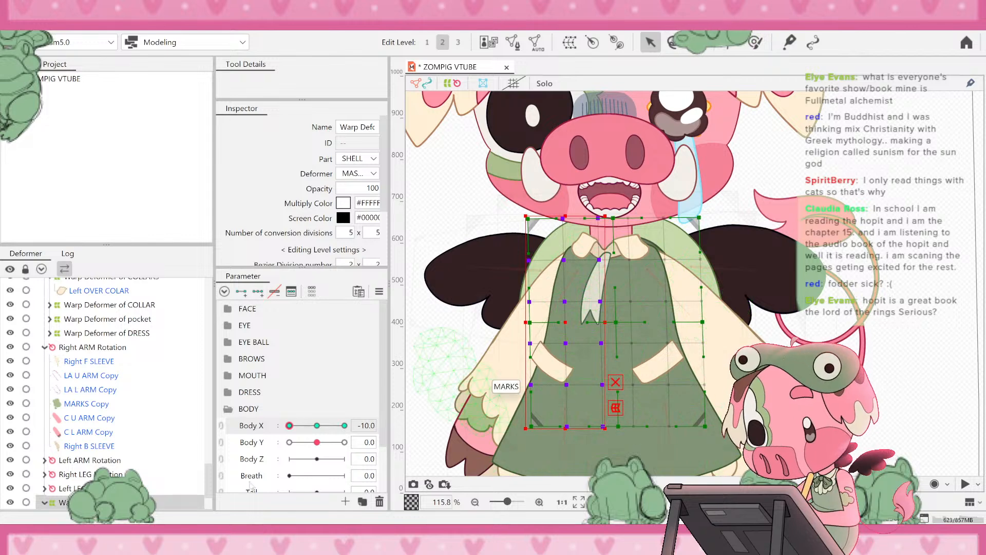
- Shift the viewer-right half of the SHELL INSIDE warp deformer slightly inward at Body X 10, and check the motion back to -10
{"action": "left_click_drag", "start_coordinate": [289, 425], "coordinate": [359, 426]}
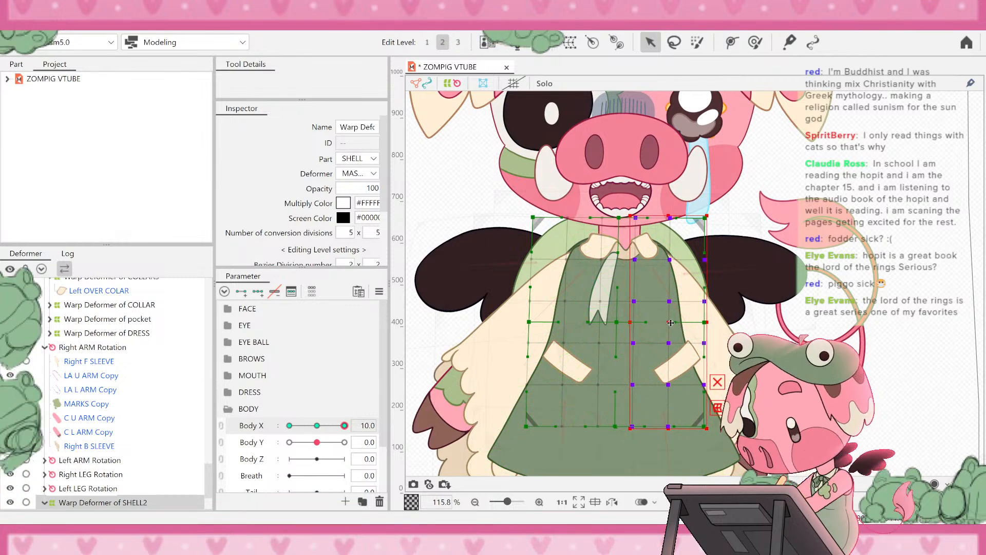
{"action": "left_click_drag", "start_coordinate": [671, 322], "coordinate": [667, 322]}
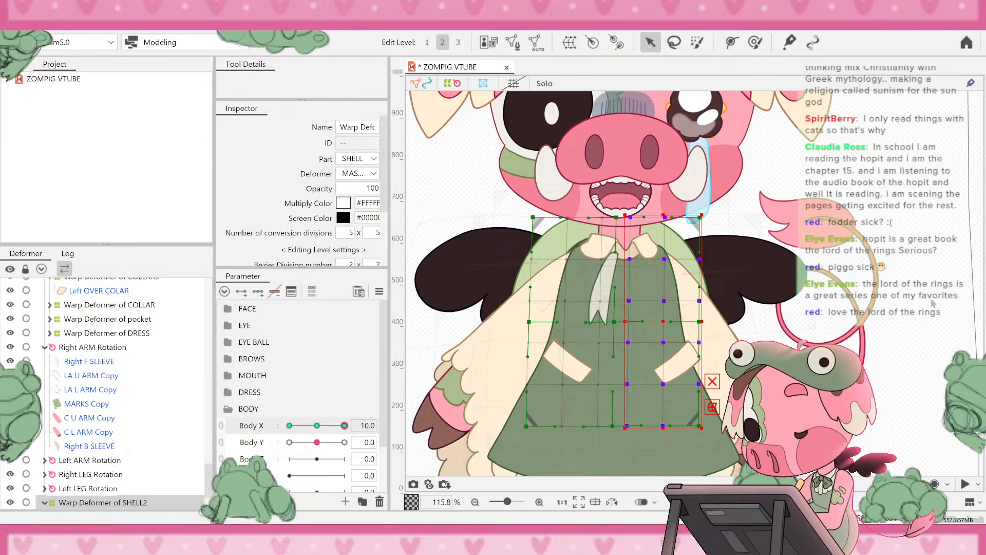
{"action": "left_click", "coordinate": [936, 309]}
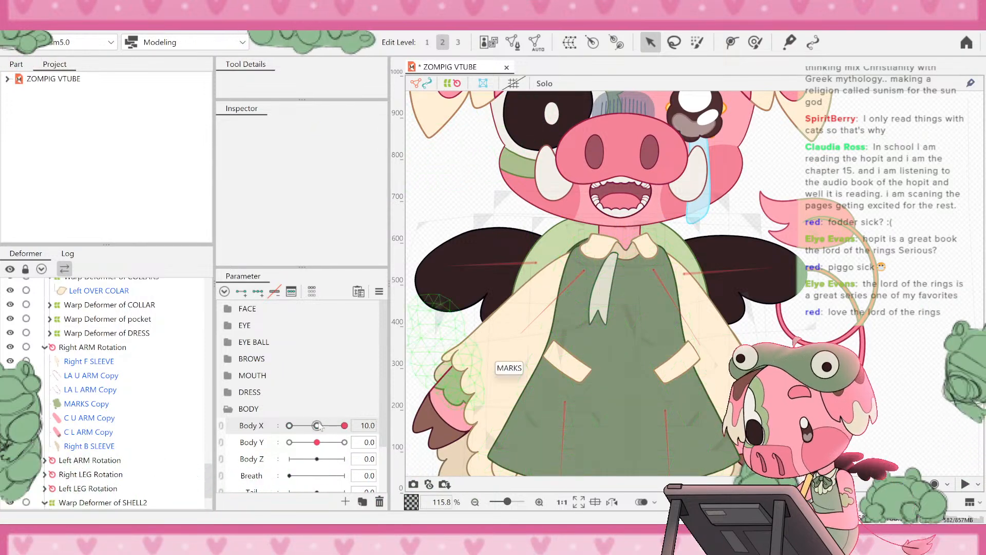
{"action": "left_click_drag", "start_coordinate": [335, 426], "coordinate": [240, 429]}
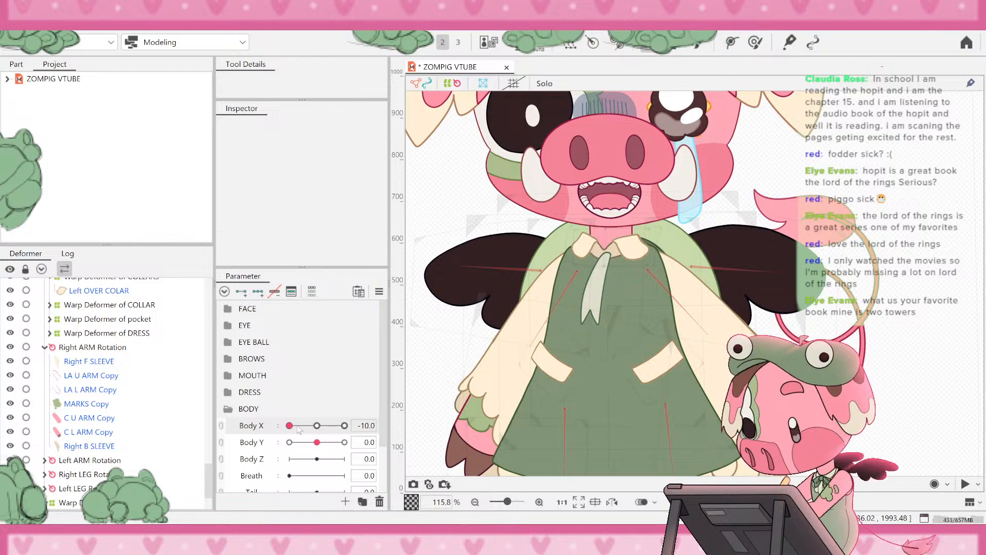
- Sweep Body X between -10 and 10 to examine the body turn, first around the torso and finally on the full figure
{"action": "left_click_drag", "start_coordinate": [297, 426], "coordinate": [236, 448]}
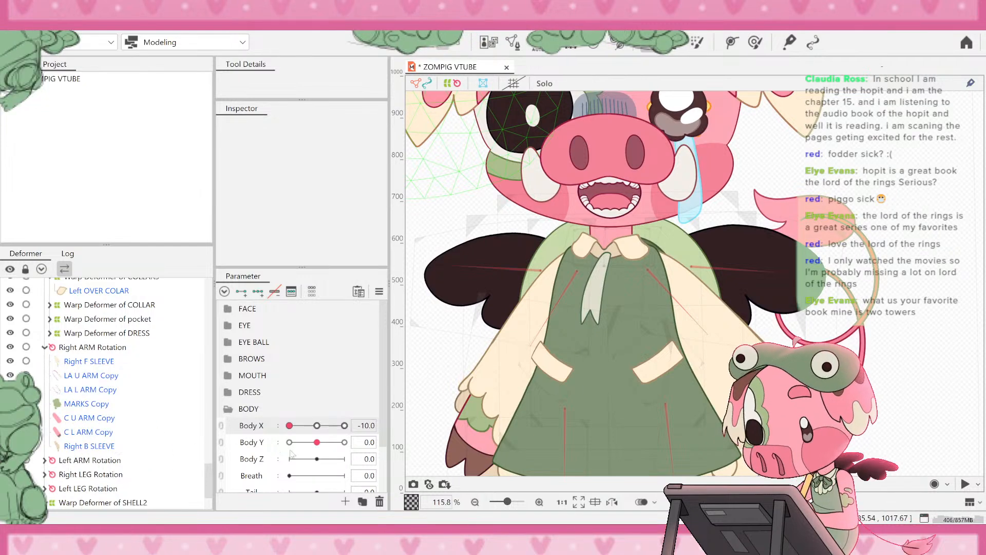
{"action": "left_click_drag", "start_coordinate": [289, 425], "coordinate": [432, 438]}
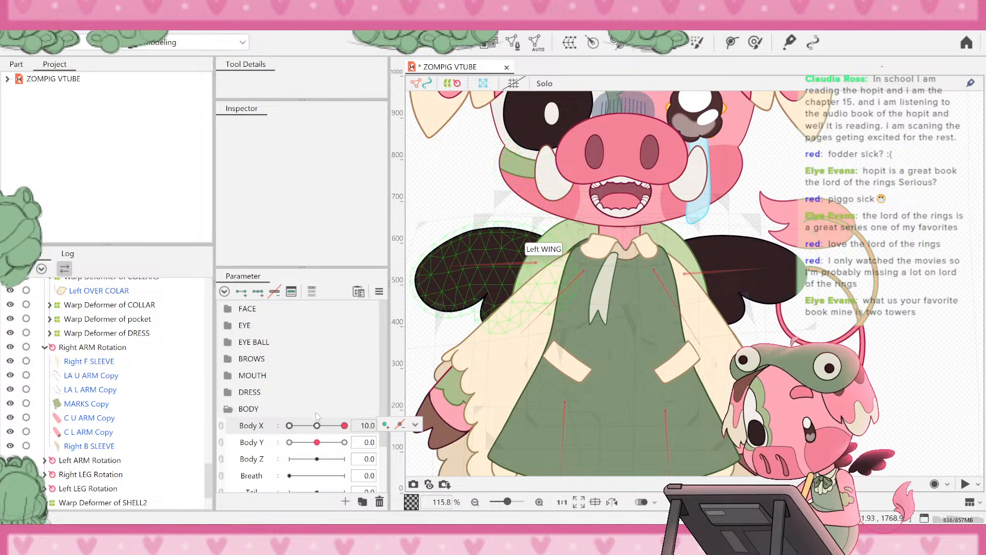
{"action": "left_click_drag", "start_coordinate": [332, 430], "coordinate": [282, 431]}
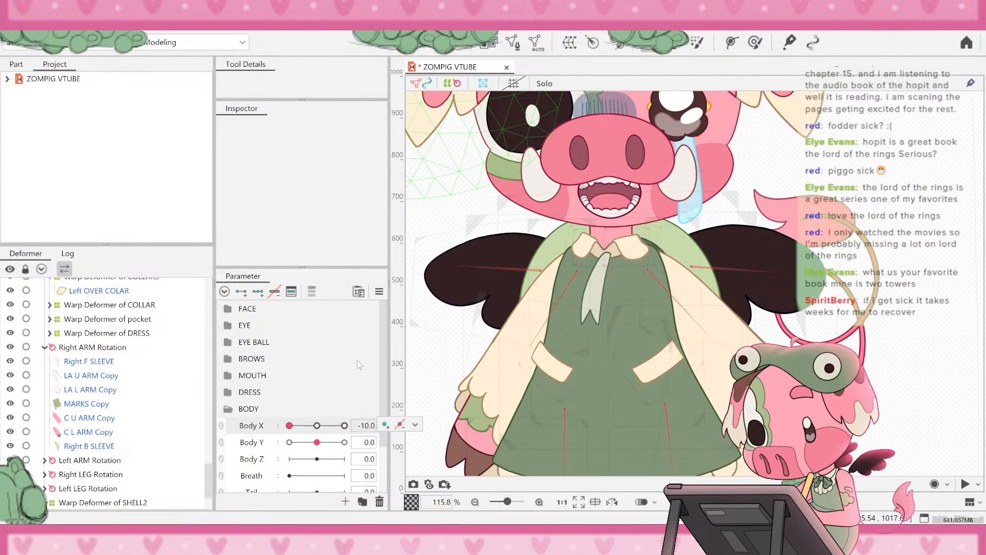
{"action": "left_click_drag", "start_coordinate": [297, 426], "coordinate": [262, 440]}
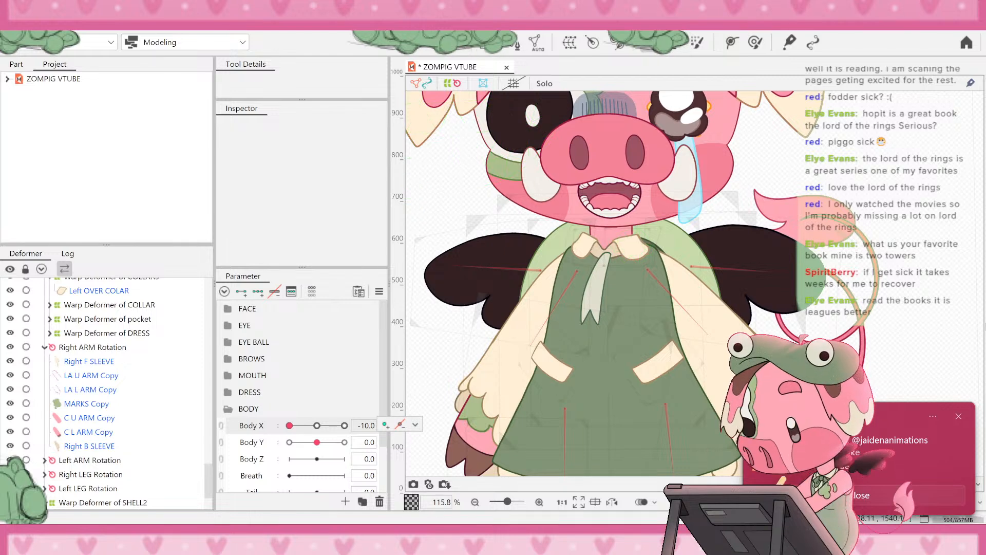
{"action": "left_click", "coordinate": [877, 492]}
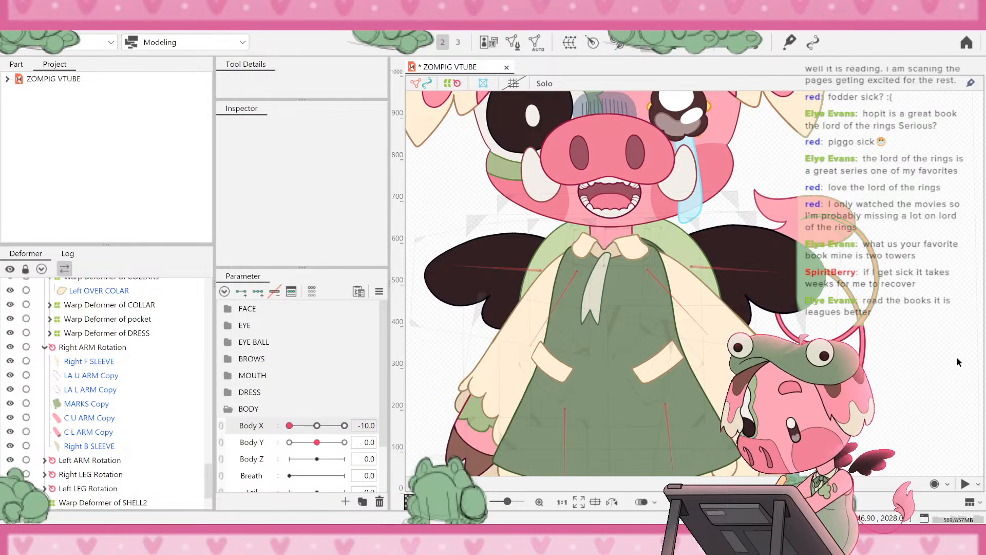
{"action": "scroll", "coordinate": [776, 360], "scroll_direction": "down", "scroll_amount": 6}
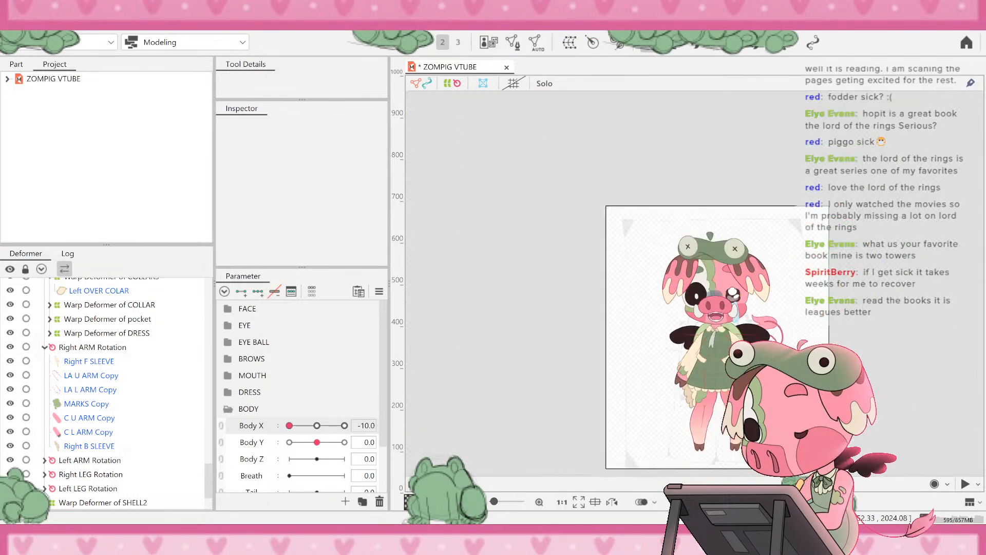
{"action": "scroll", "coordinate": [743, 452], "scroll_direction": "up", "scroll_amount": 3}
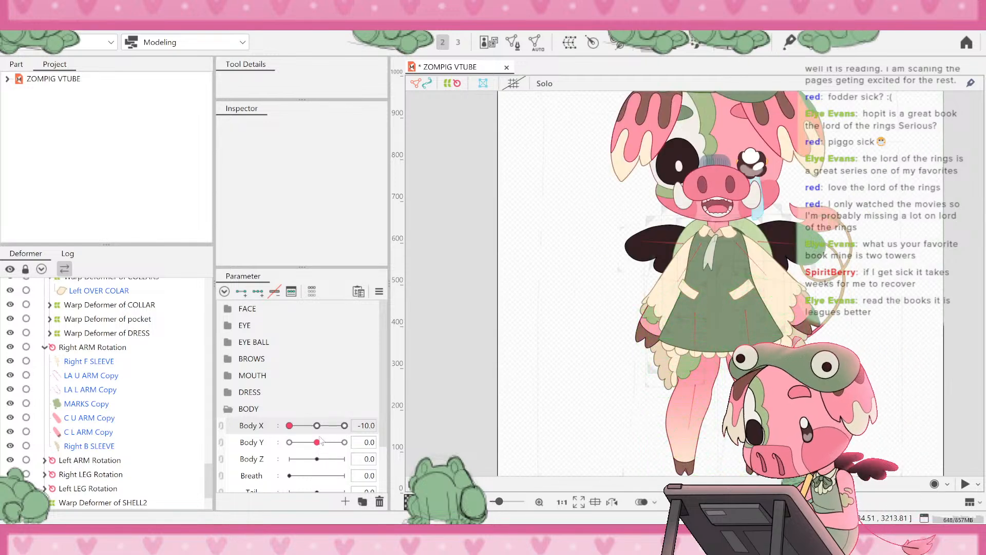
{"action": "left_click_drag", "start_coordinate": [290, 425], "coordinate": [345, 425]}
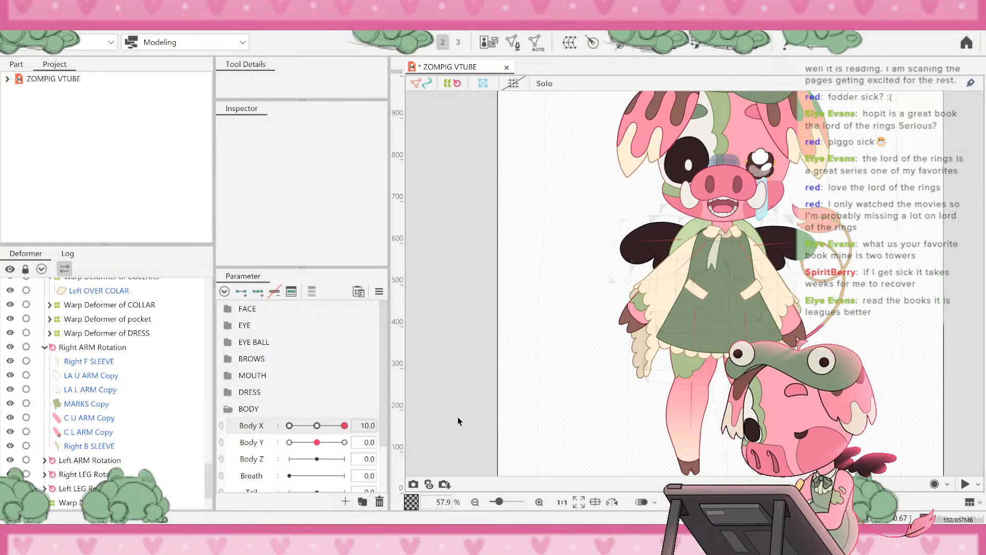
{"action": "scroll", "coordinate": [555, 365], "scroll_direction": "down", "scroll_amount": 2}
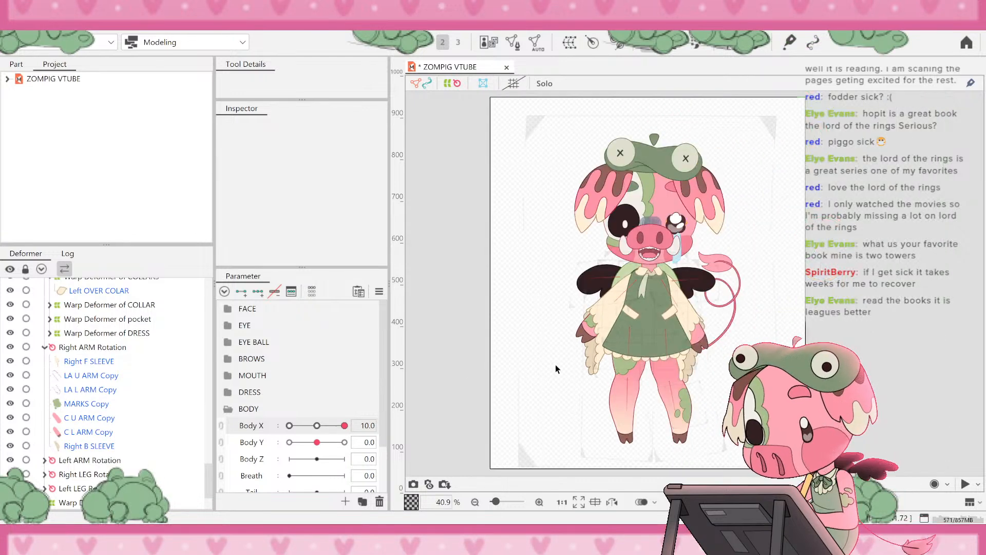
- Preview the body turn by sweeping the Body X parameter between 10 and -10, ending at -10
{"action": "scroll", "coordinate": [696, 437], "scroll_direction": "up", "scroll_amount": 2}
{"action": "scroll", "coordinate": [664, 439], "scroll_direction": "up", "scroll_amount": 2}
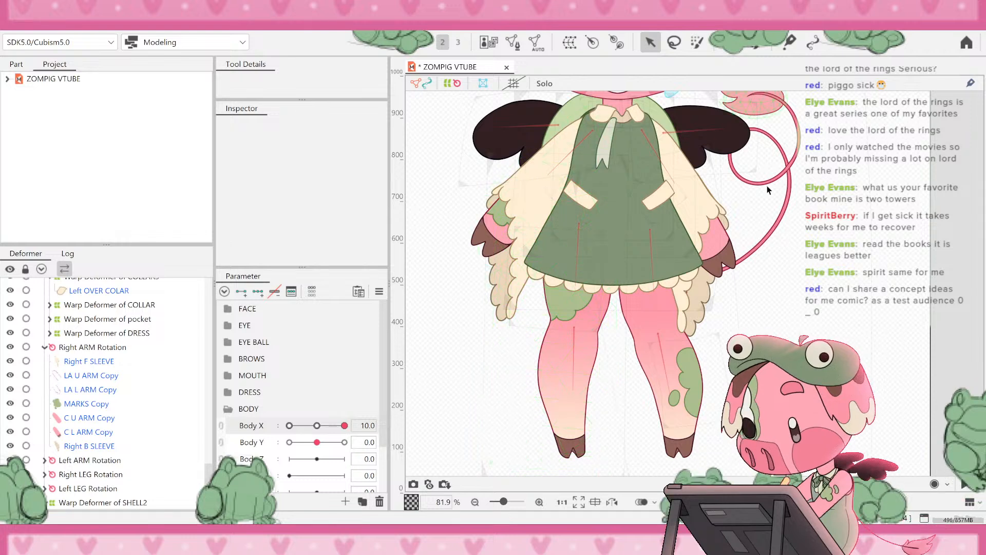
{"action": "scroll", "coordinate": [767, 255], "scroll_direction": "down", "scroll_amount": 3}
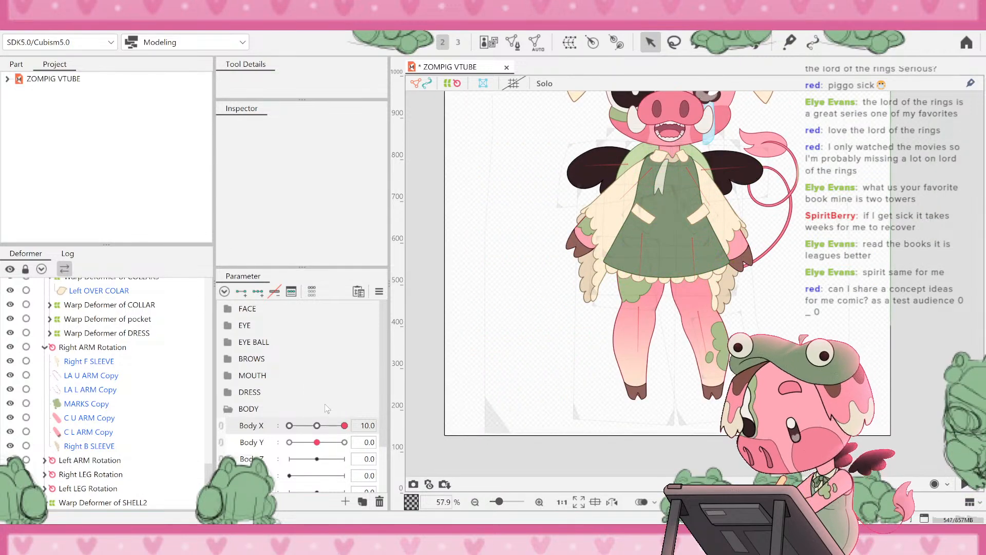
{"action": "left_click_drag", "start_coordinate": [329, 429], "coordinate": [267, 433]}
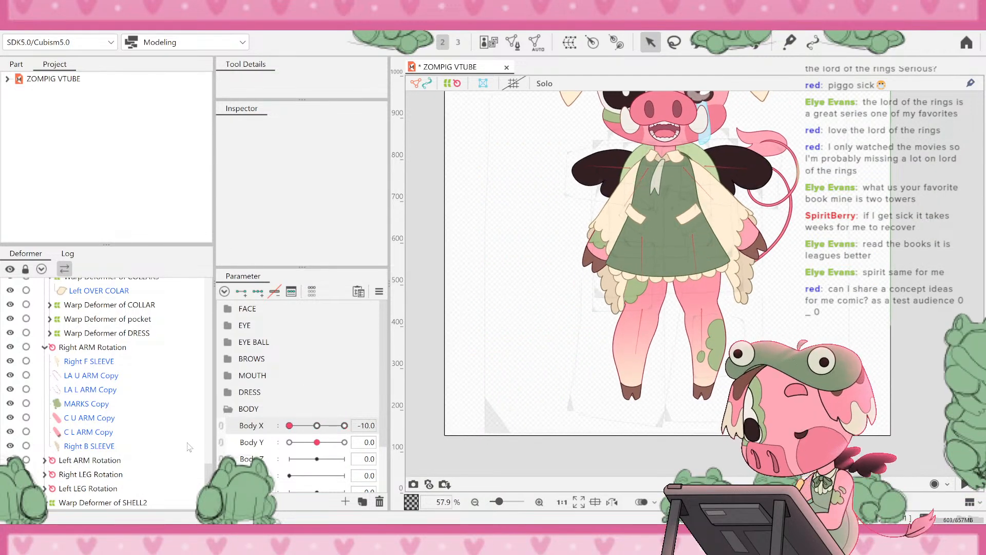
{"action": "left_click_drag", "start_coordinate": [340, 439], "coordinate": [420, 421]}
{"action": "left_click_drag", "start_coordinate": [291, 437], "coordinate": [272, 434]}
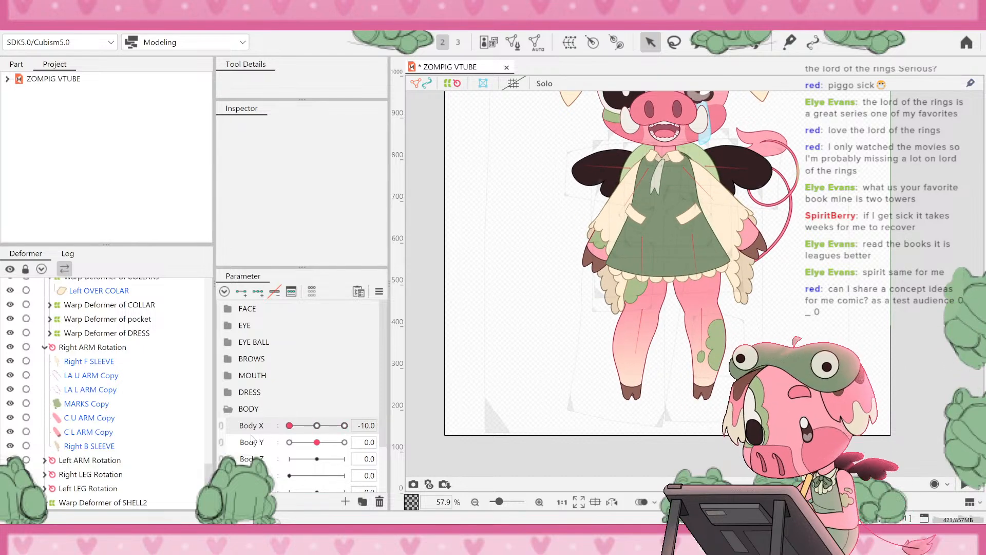
- At Body X -10, stretch the tail-side edge of the Warp Deformer of SHELL2 slightly outward
{"action": "scroll", "coordinate": [136, 405], "scroll_direction": "down", "scroll_amount": 1}
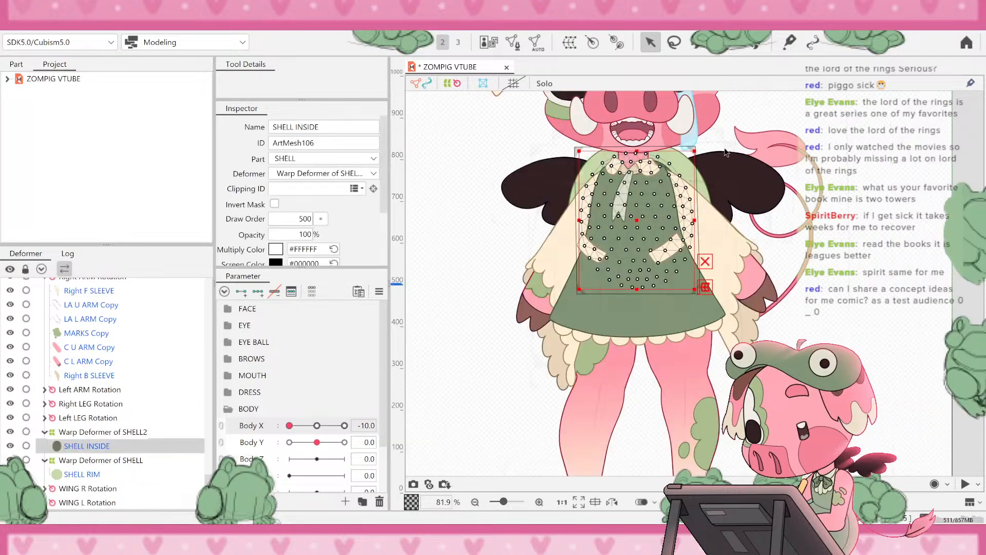
{"action": "left_click", "coordinate": [130, 433]}
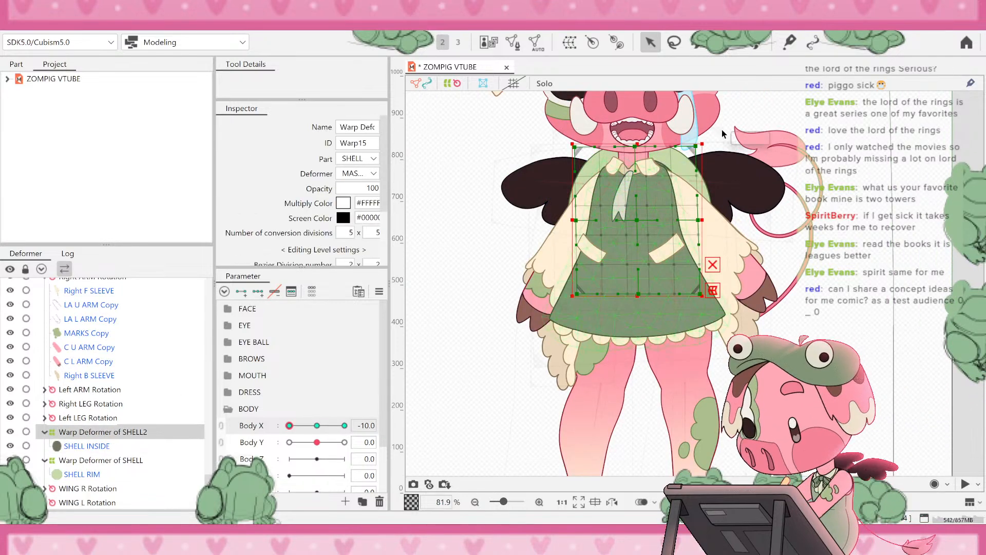
{"action": "scroll", "coordinate": [722, 133], "scroll_direction": "up", "scroll_amount": 2}
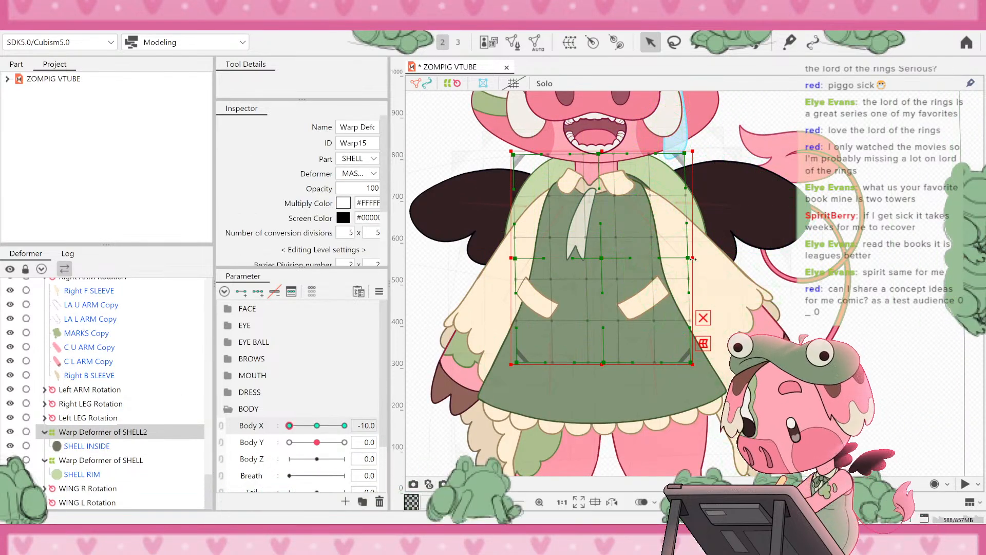
{"action": "left_click_drag", "start_coordinate": [694, 258], "coordinate": [697, 258]}
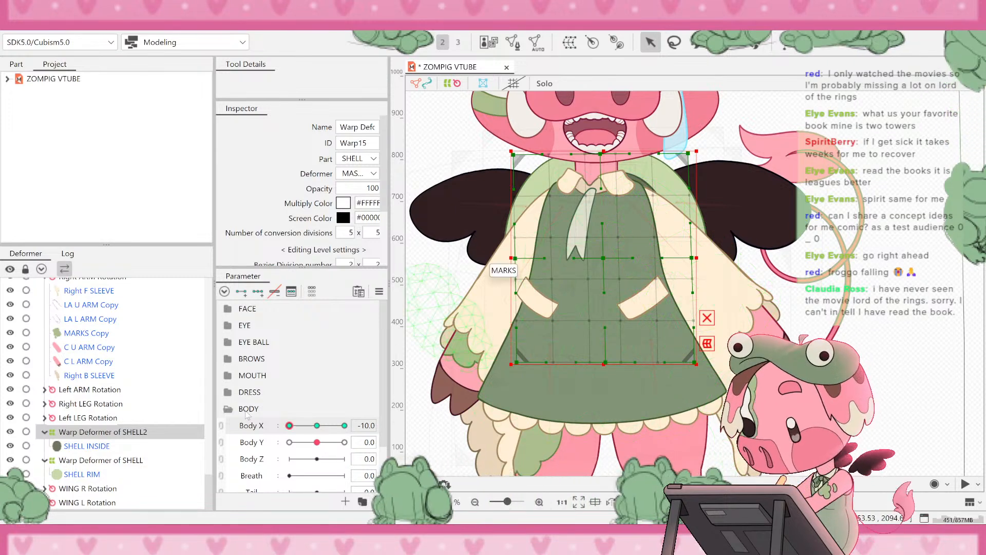
- At Body X 10, stretch the Warp Deformer of SHELL2 slightly outward on the side opposite the tail and deselect it
{"action": "left_click", "coordinate": [317, 425]}
{"action": "left_click", "coordinate": [344, 426]}
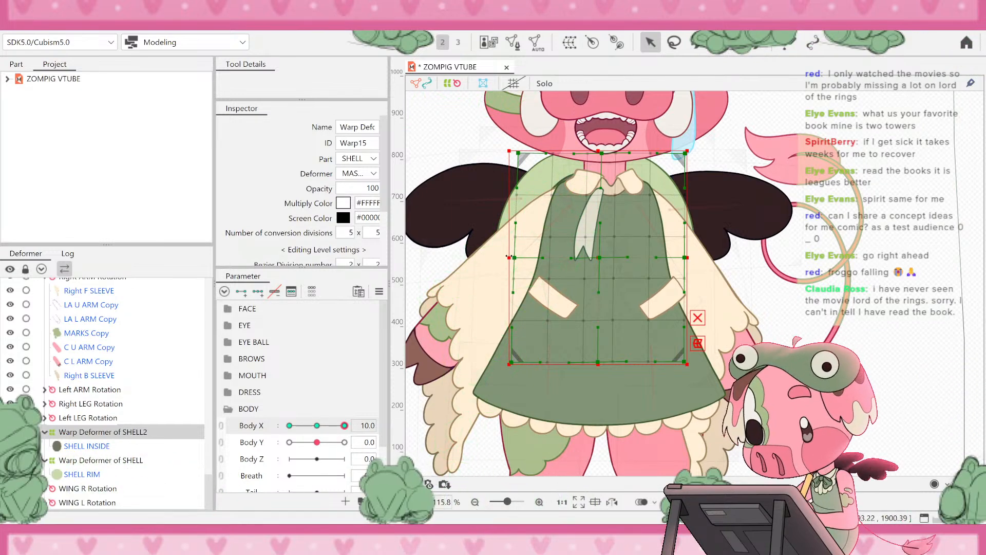
{"action": "left_click_drag", "start_coordinate": [508, 258], "coordinate": [504, 258]}
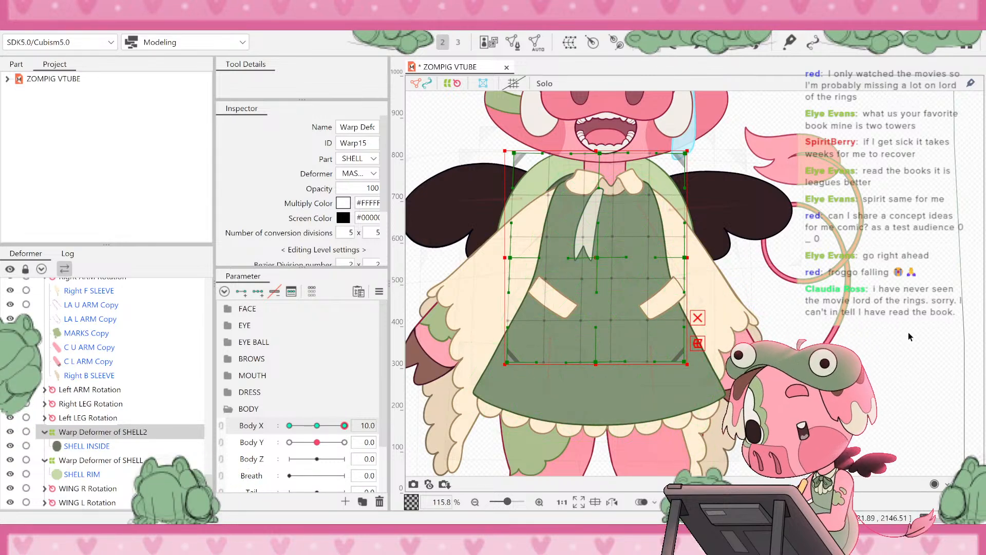
{"action": "left_click", "coordinate": [880, 363]}
- Sweep the Body X parameter across its range and check the shell's movement on the full figure and up close
{"action": "left_click_drag", "start_coordinate": [344, 426], "coordinate": [387, 388]}
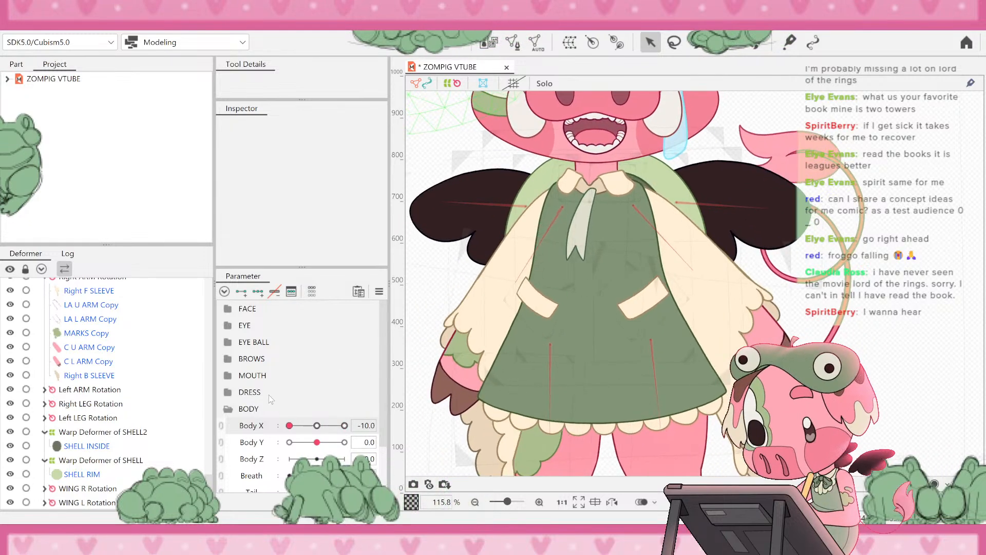
{"action": "left_click_drag", "start_coordinate": [394, 366], "coordinate": [318, 419]}
{"action": "scroll", "coordinate": [540, 372], "scroll_direction": "down", "scroll_amount": 5}
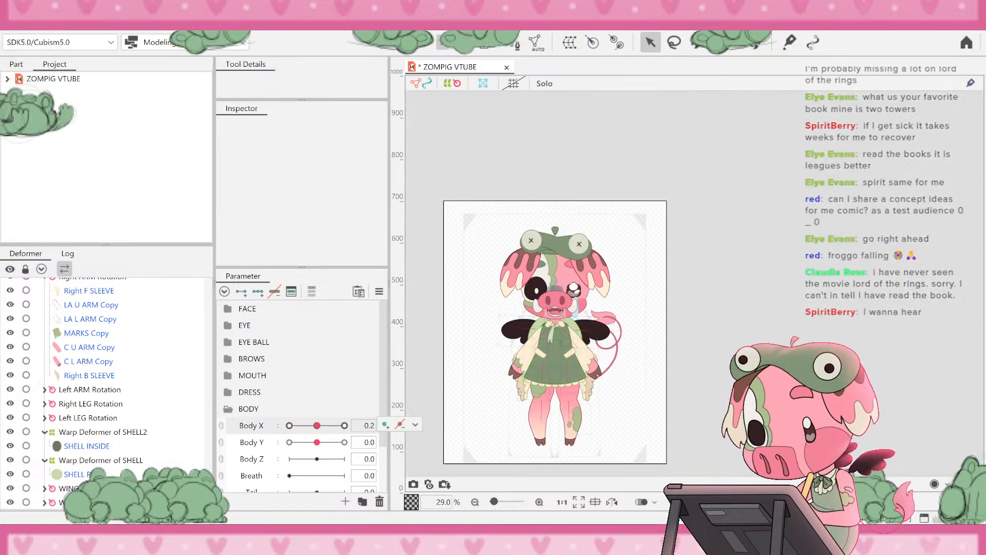
{"action": "scroll", "coordinate": [576, 394], "scroll_direction": "up", "scroll_amount": 2}
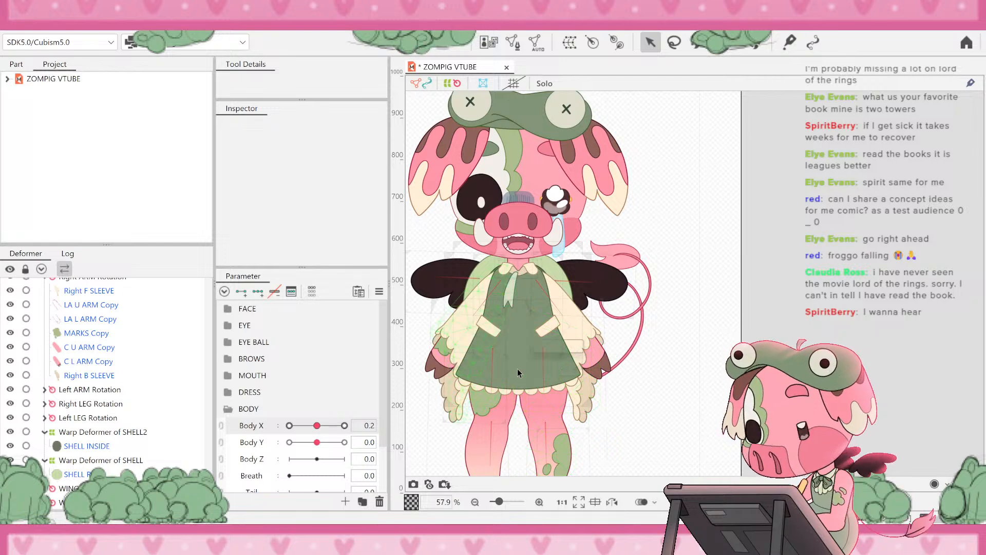
{"action": "scroll", "coordinate": [518, 373], "scroll_direction": "up", "scroll_amount": 2}
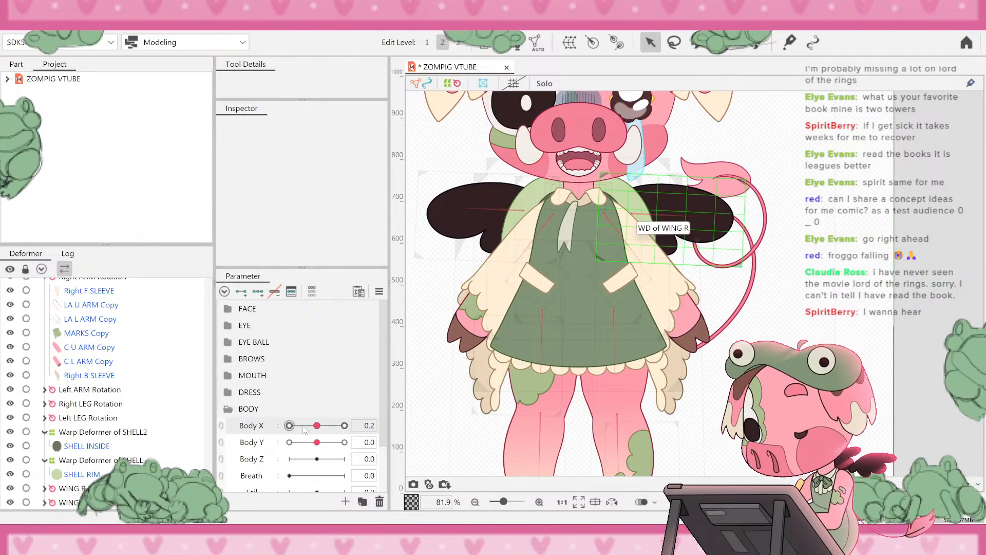
{"action": "left_click_drag", "start_coordinate": [316, 430], "coordinate": [291, 430]}
- Reset Body X to 0 and check the body's vertical movement with Body Y at 10 and -10
{"action": "left_click_drag", "start_coordinate": [301, 430], "coordinate": [370, 436]}
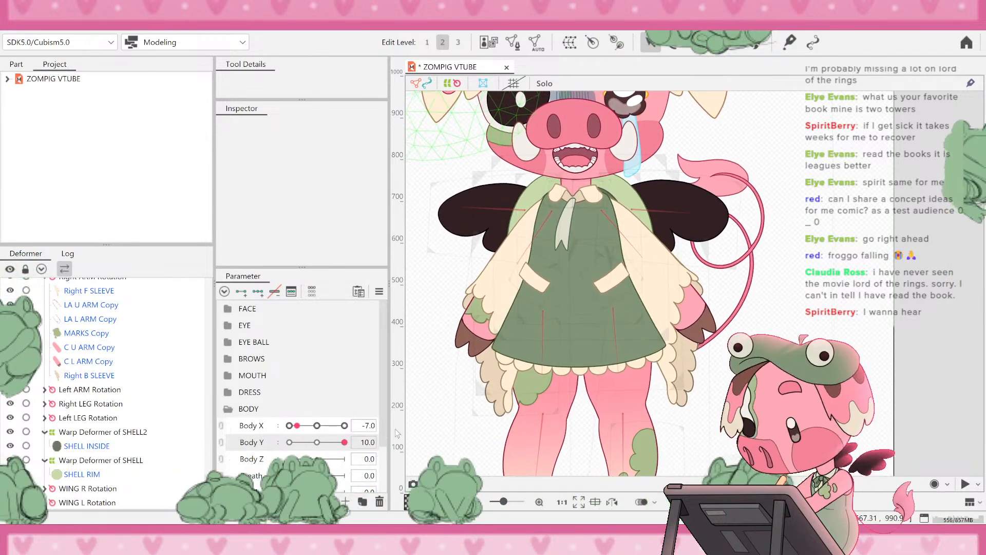
{"action": "scroll", "coordinate": [652, 329], "scroll_direction": "down", "scroll_amount": 2}
{"action": "scroll", "coordinate": [621, 323], "scroll_direction": "up", "scroll_amount": 1}
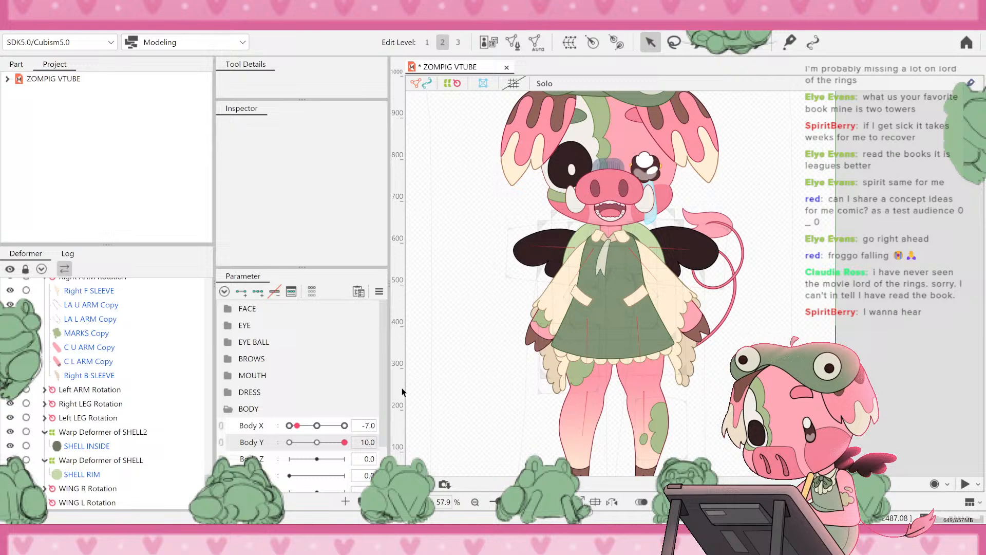
{"action": "left_click", "coordinate": [317, 425]}
{"action": "left_click_drag", "start_coordinate": [345, 443], "coordinate": [321, 469]}
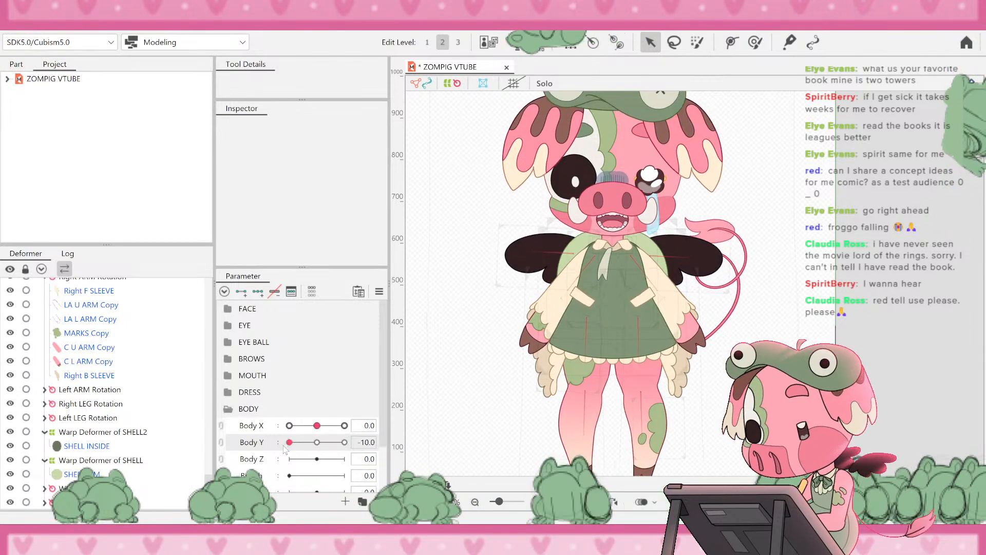
- Reset Body Y to 0 and check the body turn with Body X at -10 and 10
{"action": "mouse_move", "coordinate": [289, 442]}
{"action": "left_mouse_down"}
{"action": "mouse_move", "coordinate": [344, 441]}
{"action": "mouse_move", "coordinate": [290, 426]}
{"action": "left_mouse_up"}
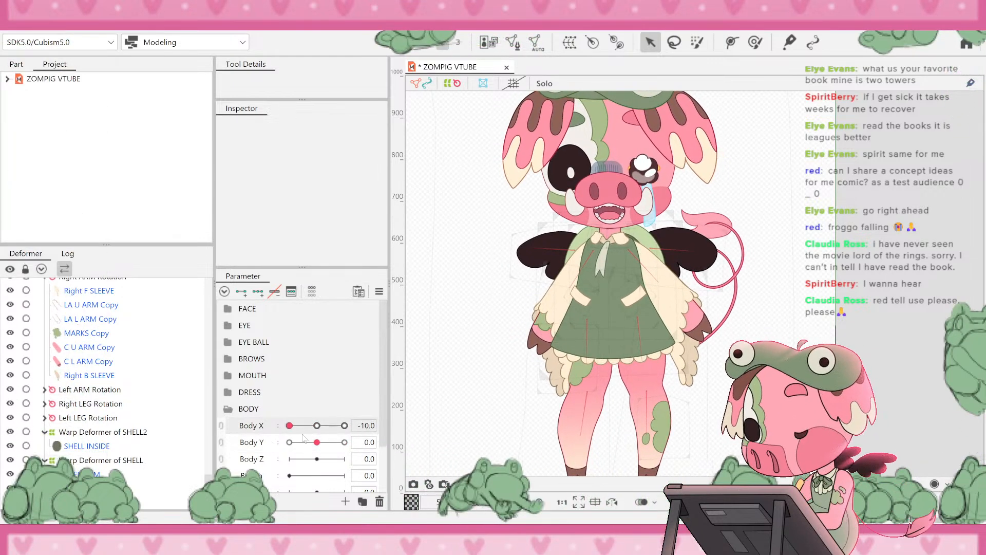
{"action": "left_click_drag", "start_coordinate": [376, 412], "coordinate": [271, 441]}
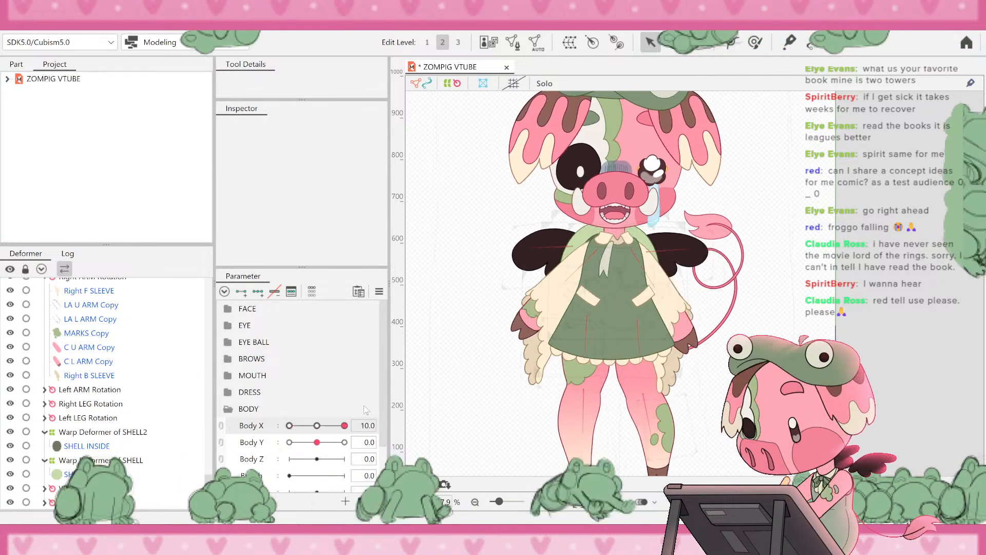
{"action": "mouse_move", "coordinate": [344, 425]}
{"action": "left_mouse_down"}
{"action": "mouse_move", "coordinate": [289, 426]}
{"action": "mouse_move", "coordinate": [344, 425]}
{"action": "left_mouse_up"}
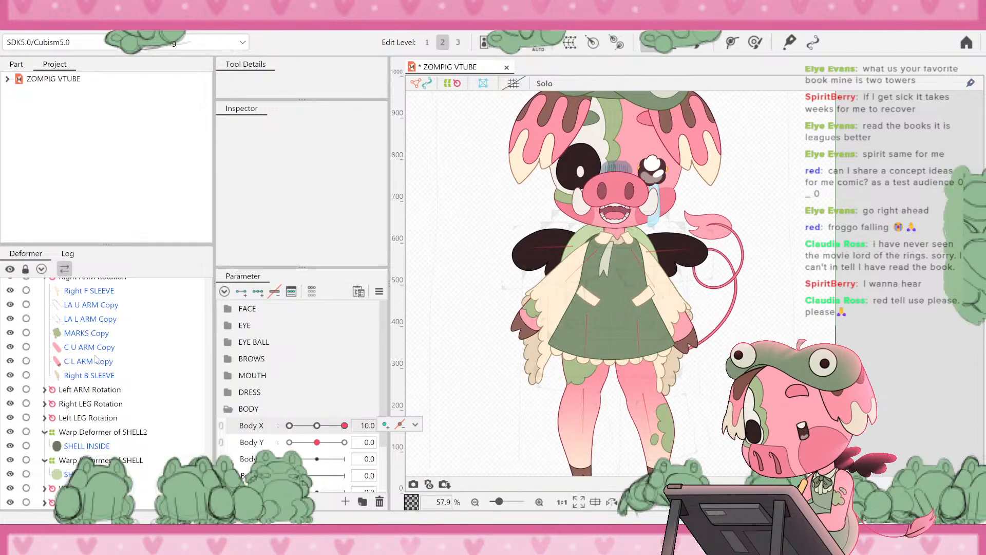
- Create a parent warp deformer for the SHELL BACK mesh with 2 × 2 Bezier divisions and 5 × 5 conversion divisions
{"action": "scroll", "coordinate": [90, 364], "scroll_direction": "up", "scroll_amount": 4}
{"action": "scroll", "coordinate": [90, 364], "scroll_direction": "up", "scroll_amount": 4}
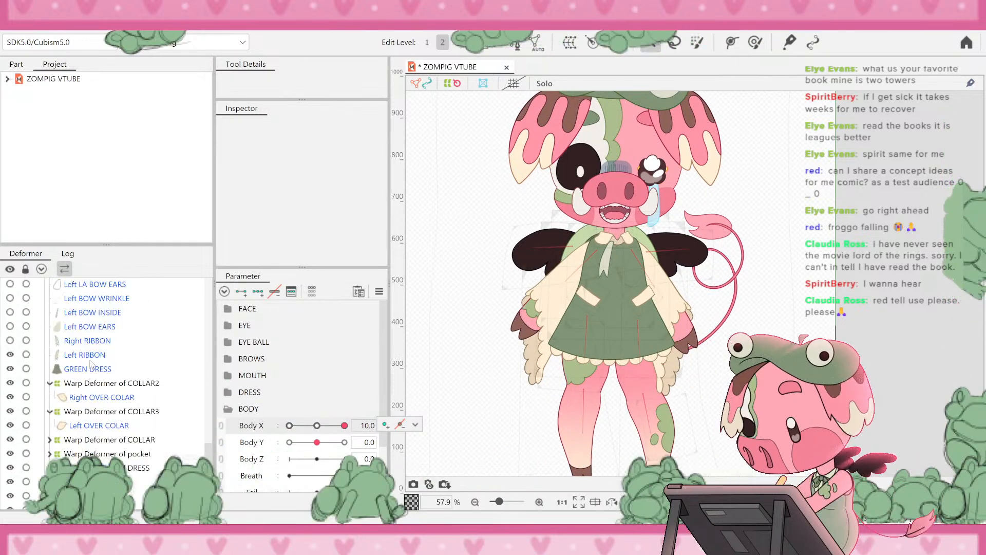
{"action": "scroll", "coordinate": [90, 363], "scroll_direction": "up", "scroll_amount": 6}
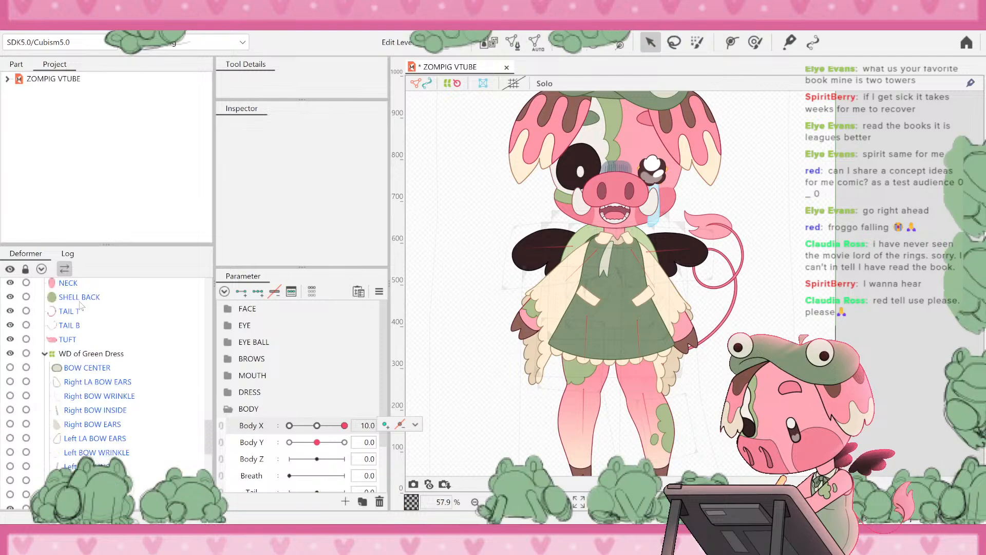
{"action": "left_click", "coordinate": [80, 297]}
{"action": "scroll", "coordinate": [642, 257], "scroll_direction": "up", "scroll_amount": 2}
{"action": "scroll", "coordinate": [643, 259], "scroll_direction": "up", "scroll_amount": 2}
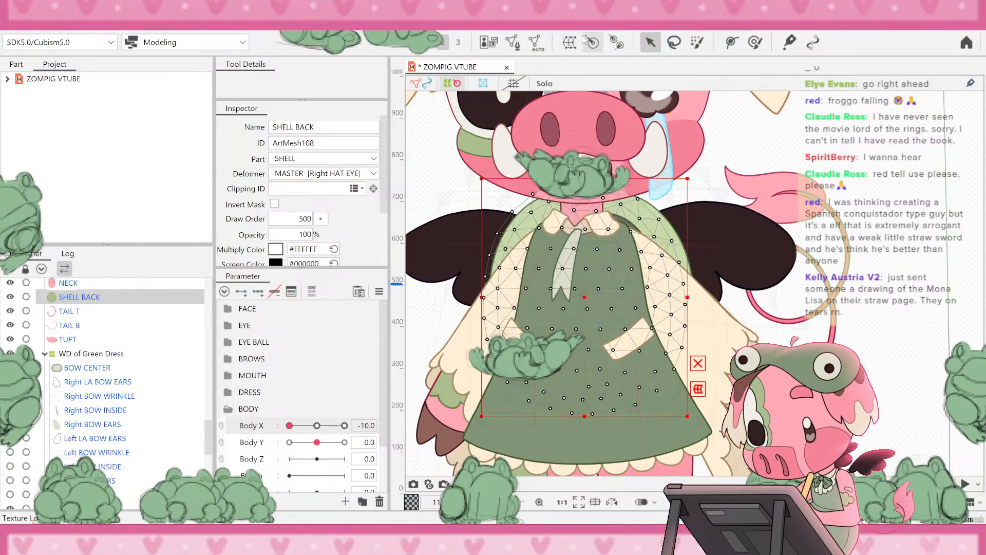
{"action": "left_click", "coordinate": [570, 43]}
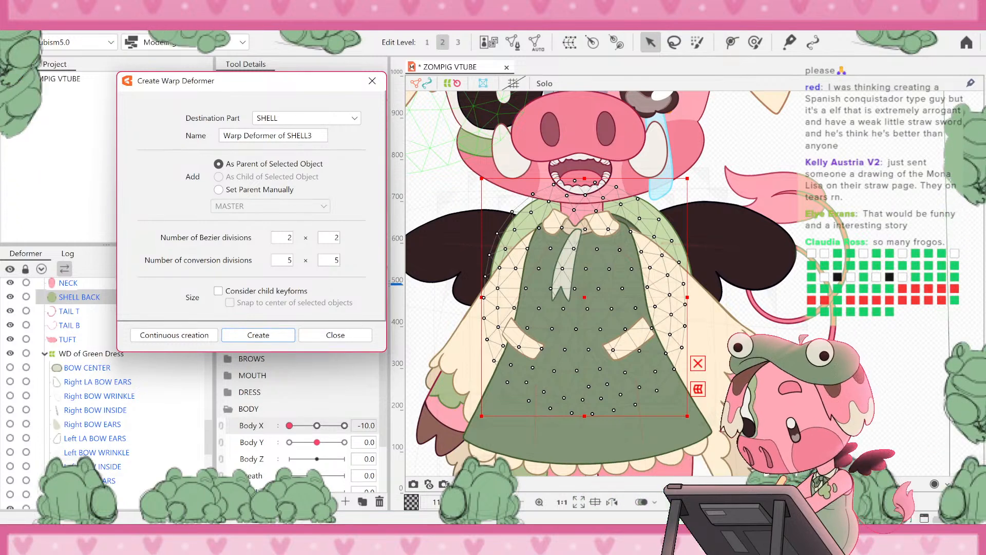
{"action": "left_click", "coordinate": [259, 335]}
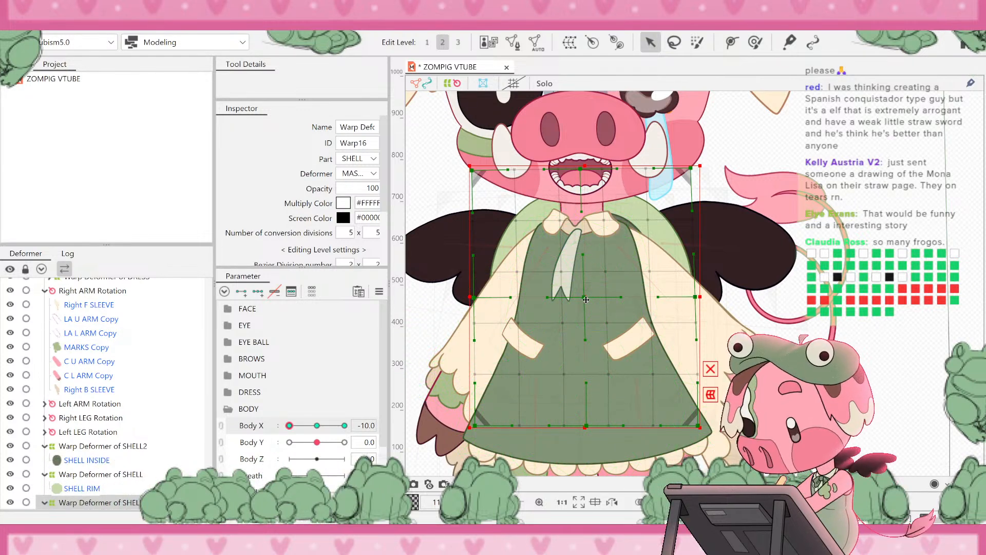
- Try shifting the Warp Deformer of SHELL3 toward the tail side at Body X -10
{"action": "left_click_drag", "start_coordinate": [586, 300], "coordinate": [614, 296]}
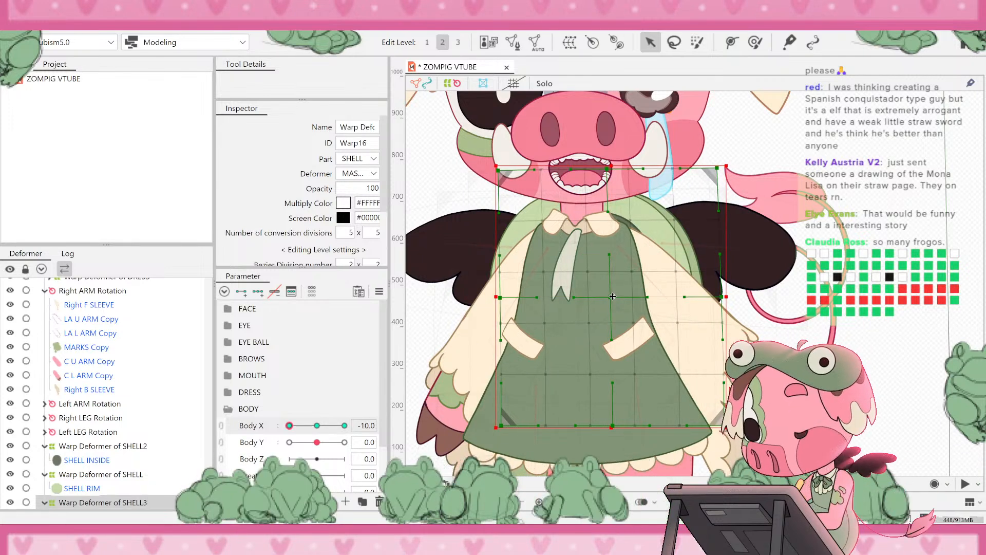
{"action": "left_click_drag", "start_coordinate": [612, 297], "coordinate": [610, 296]}
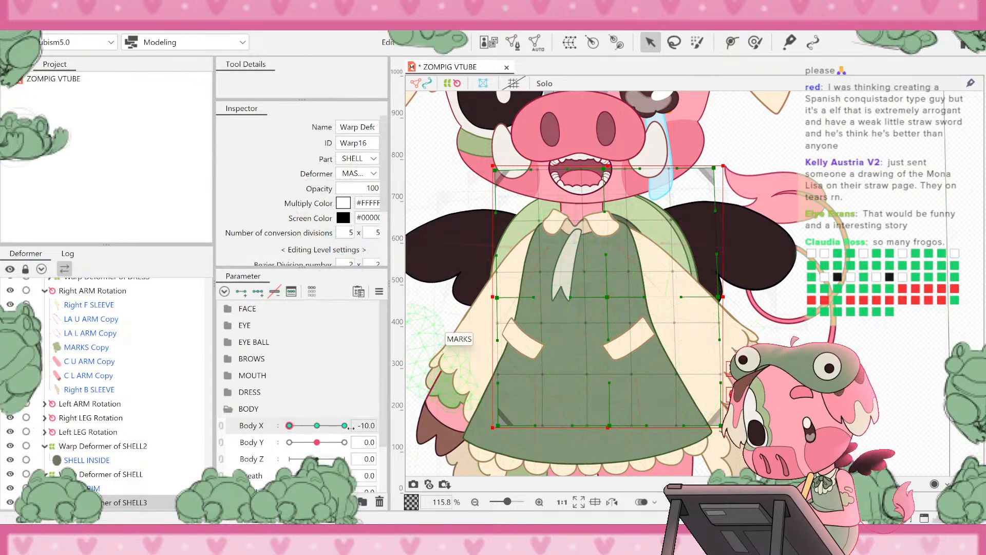
{"action": "left_click_drag", "start_coordinate": [308, 426], "coordinate": [283, 392]}
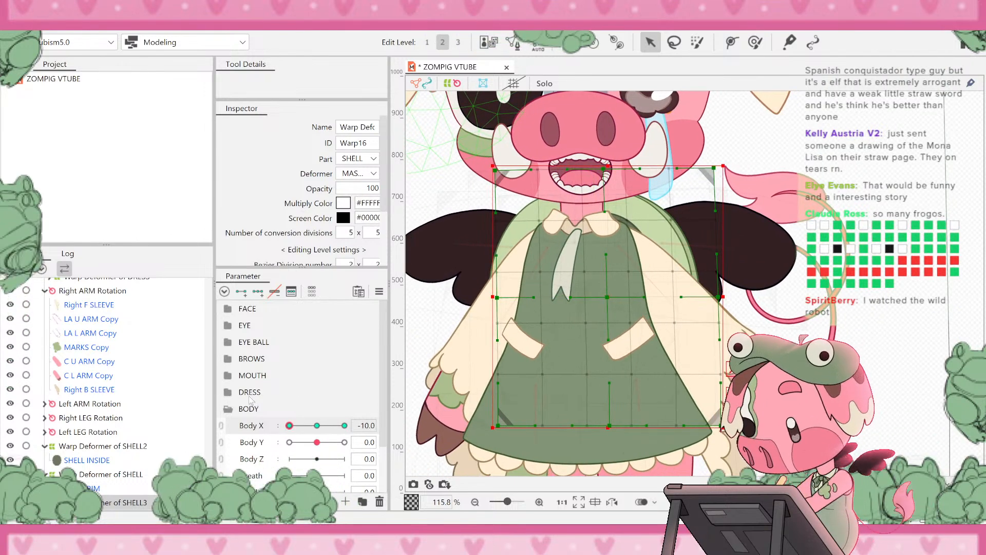
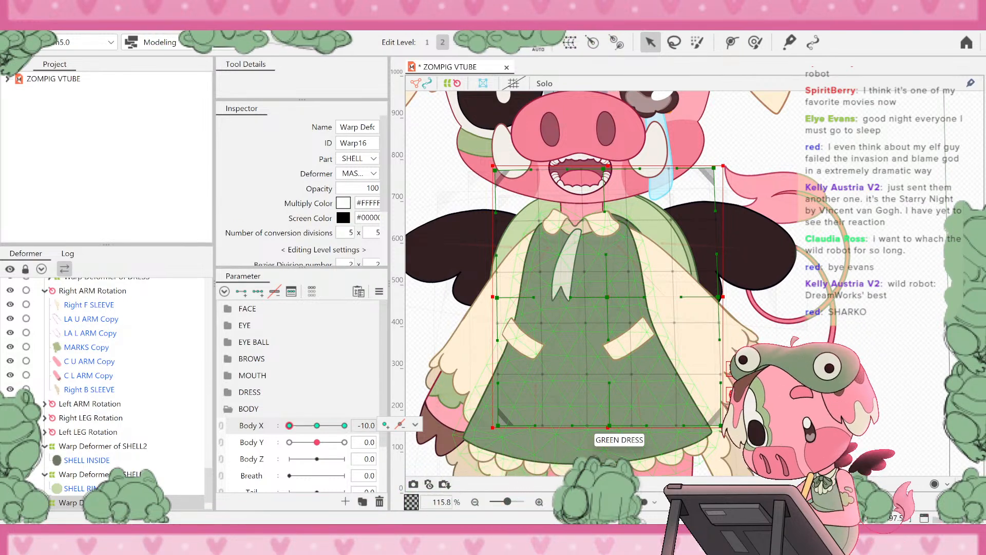
- Collapse the Warp Deformer of SHELL and the Warp Deformer of SHELL2 in the deformer hierarchy
{"action": "scroll", "coordinate": [347, 305], "scroll_direction": "down", "scroll_amount": 3}
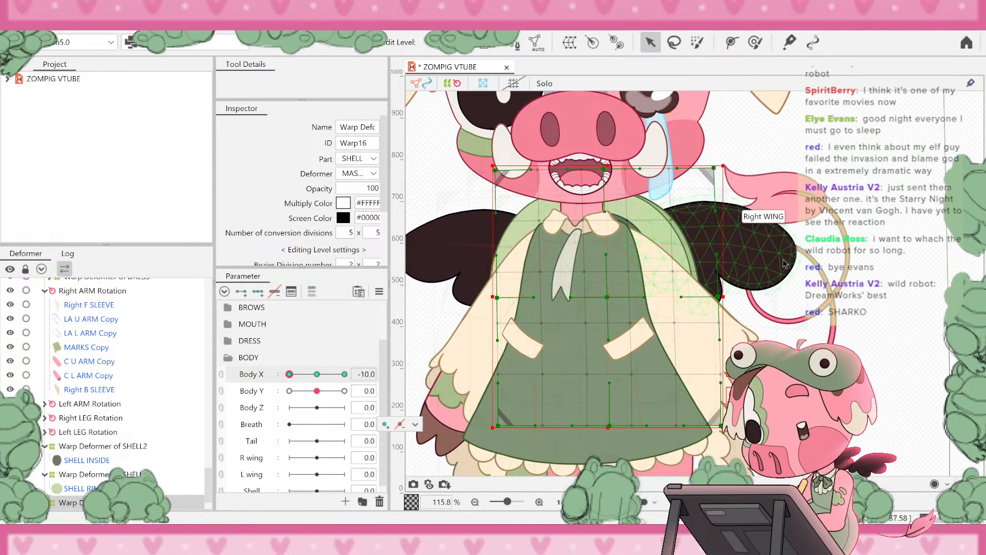
{"action": "scroll", "coordinate": [784, 264], "scroll_direction": "down", "scroll_amount": 4}
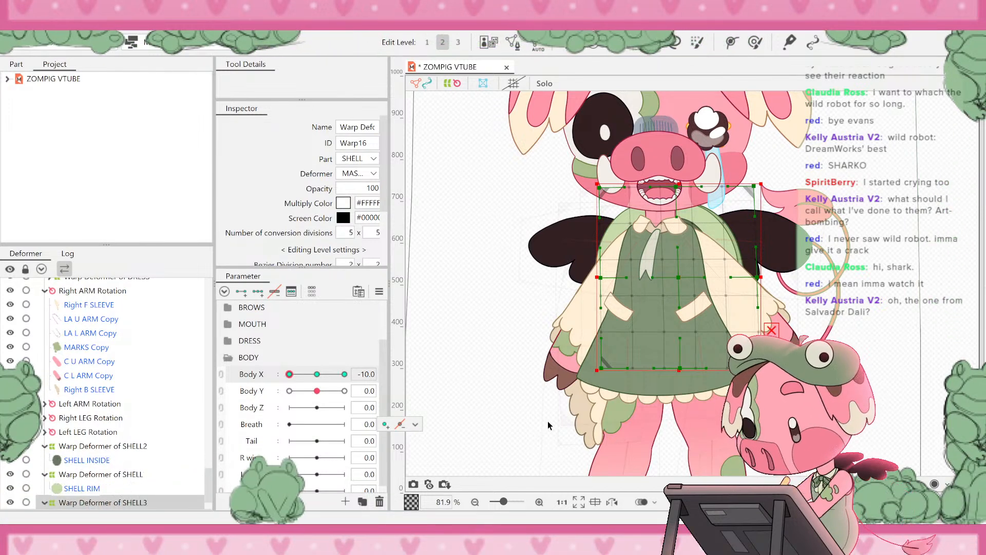
{"action": "left_click", "coordinate": [47, 474]}
{"action": "left_click", "coordinate": [45, 447]}
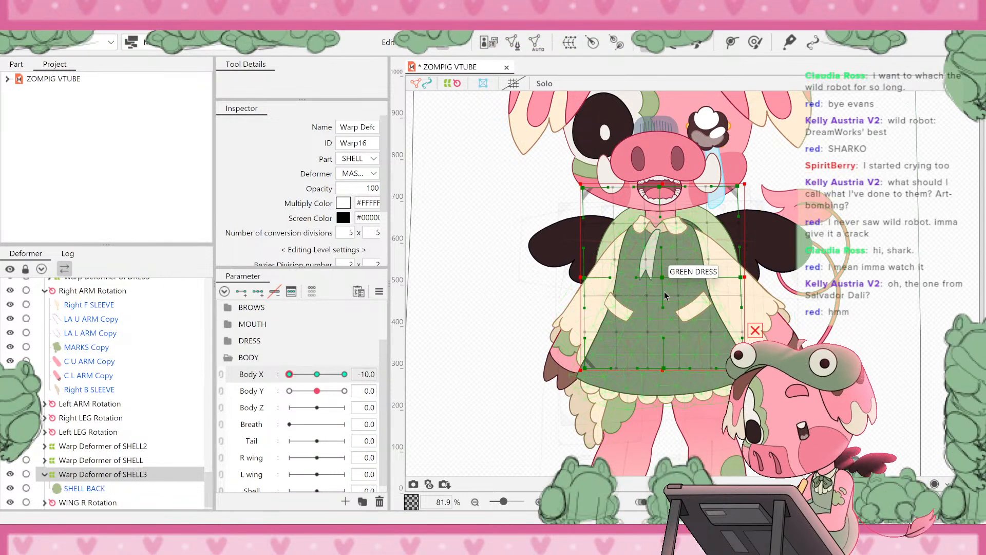
- Remove SHELL BACK's parent warp deformer, and collapse WD of Green Dress and Right ARM Rotation in the deformer hierarchy
{"action": "left_click", "coordinate": [80, 489]}
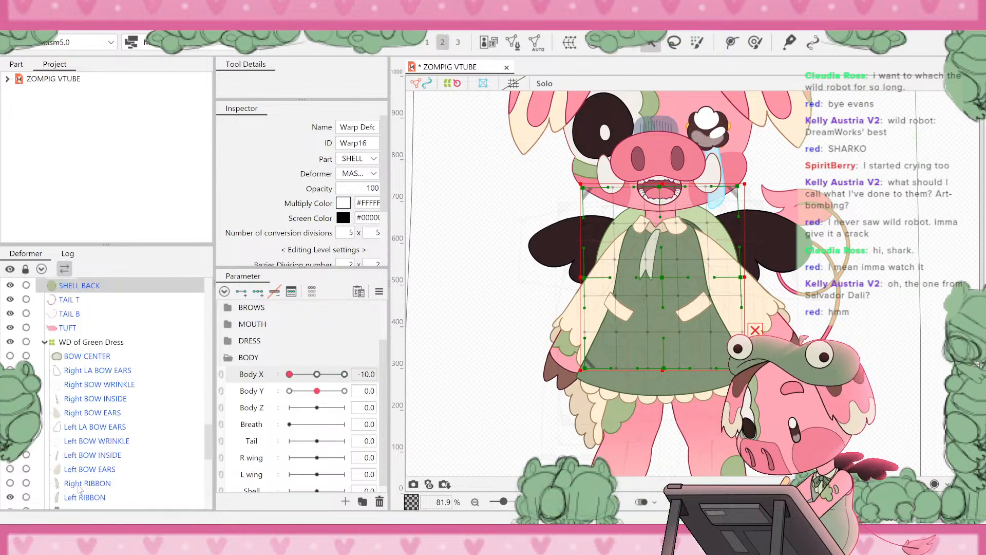
{"action": "scroll", "coordinate": [58, 323], "scroll_direction": "up", "scroll_amount": 3}
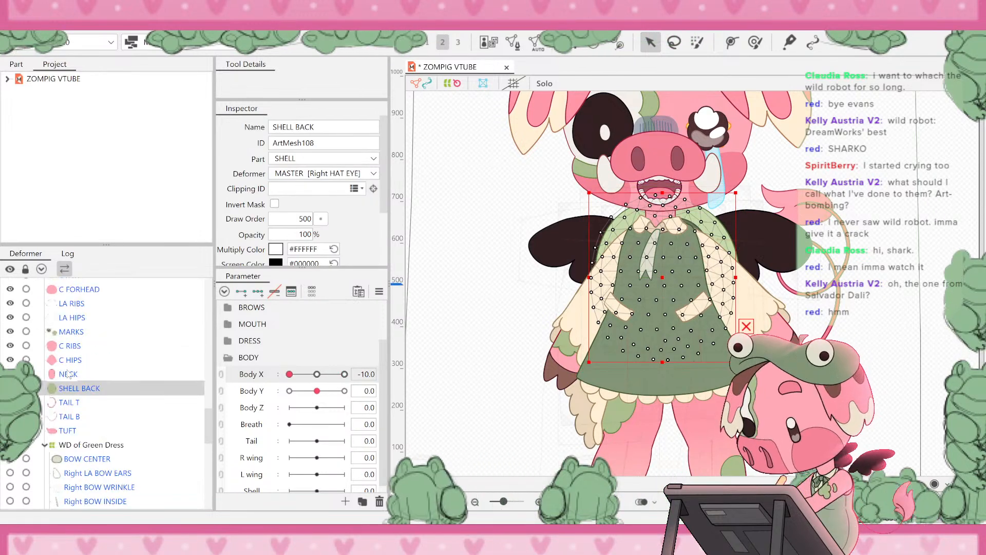
{"action": "left_click", "coordinate": [51, 446]}
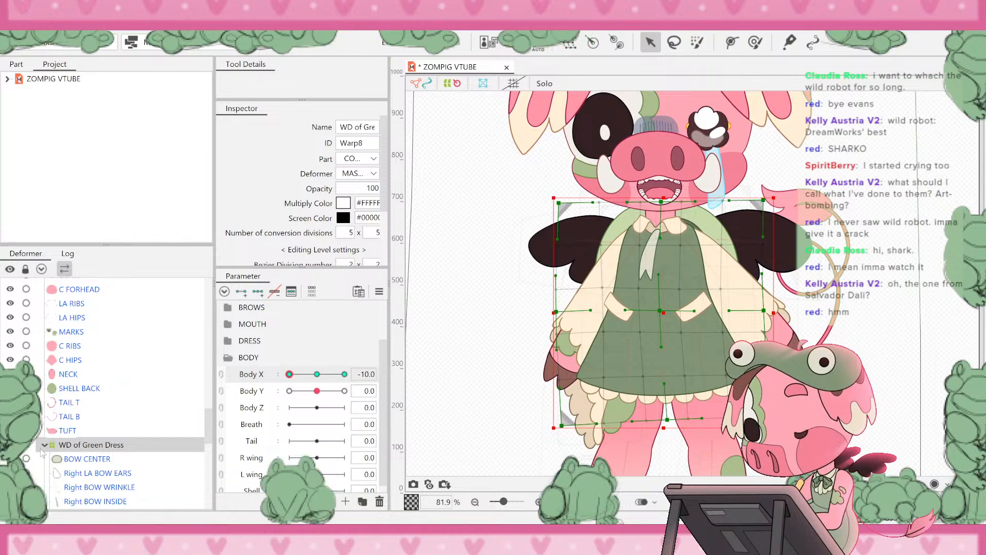
{"action": "left_click", "coordinate": [45, 445]}
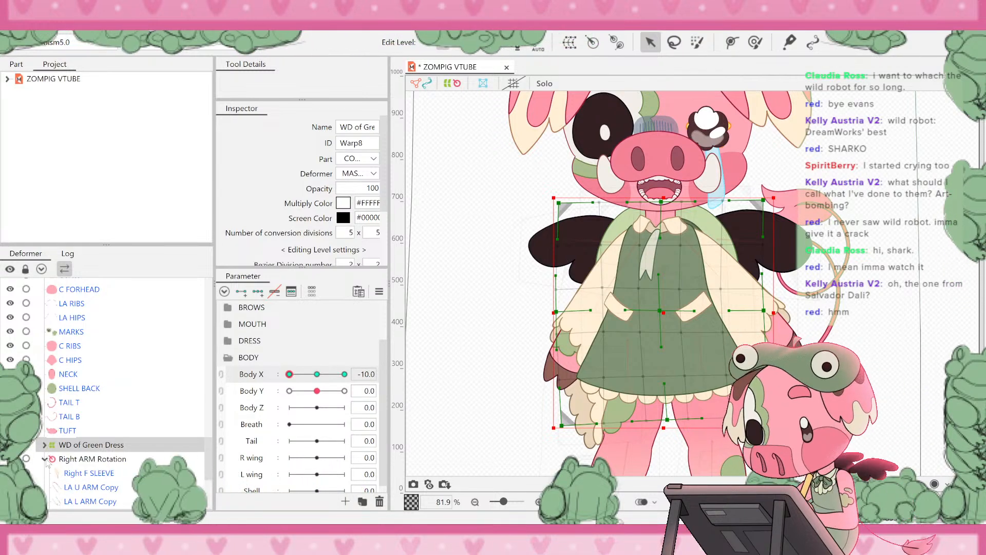
{"action": "scroll", "coordinate": [49, 463], "scroll_direction": "down", "scroll_amount": 2}
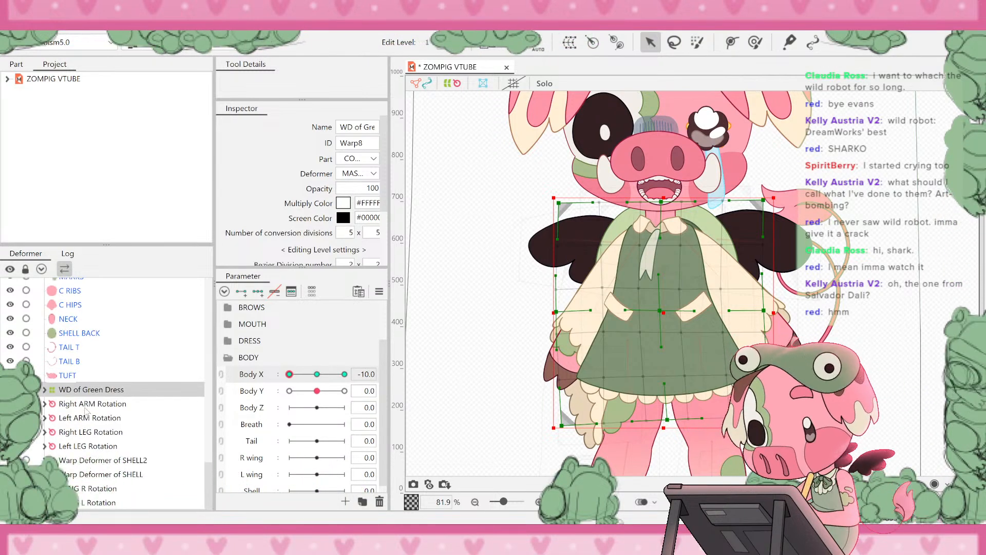
{"action": "scroll", "coordinate": [85, 409], "scroll_direction": "up", "scroll_amount": 2}
- Cut the SHELL BACK mesh and paste it into the WINGS part with WING L Rotation selected
{"action": "left_click", "coordinate": [77, 385]}
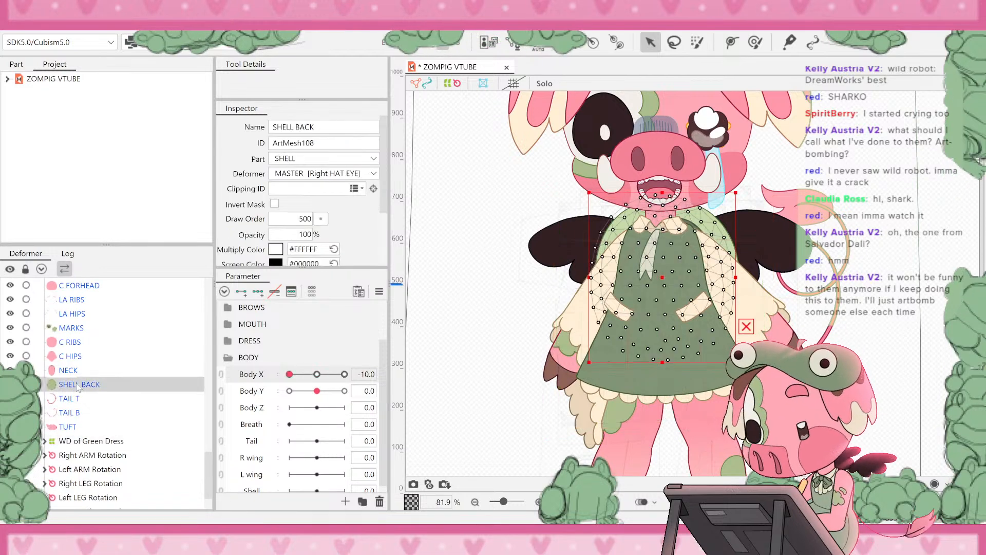
{"action": "key", "text": "Delete"}
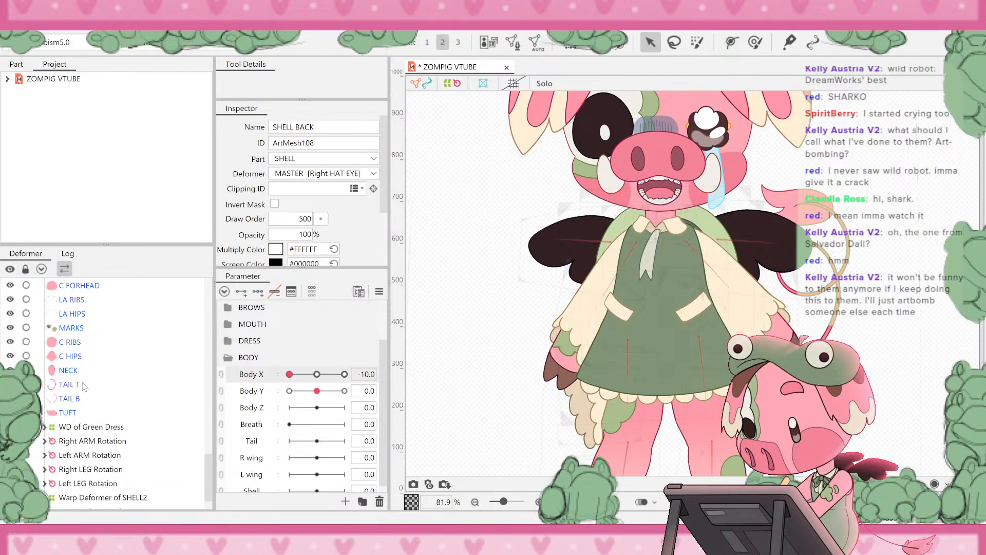
{"action": "scroll", "coordinate": [84, 388], "scroll_direction": "down", "scroll_amount": 2}
{"action": "left_click", "coordinate": [102, 504]}
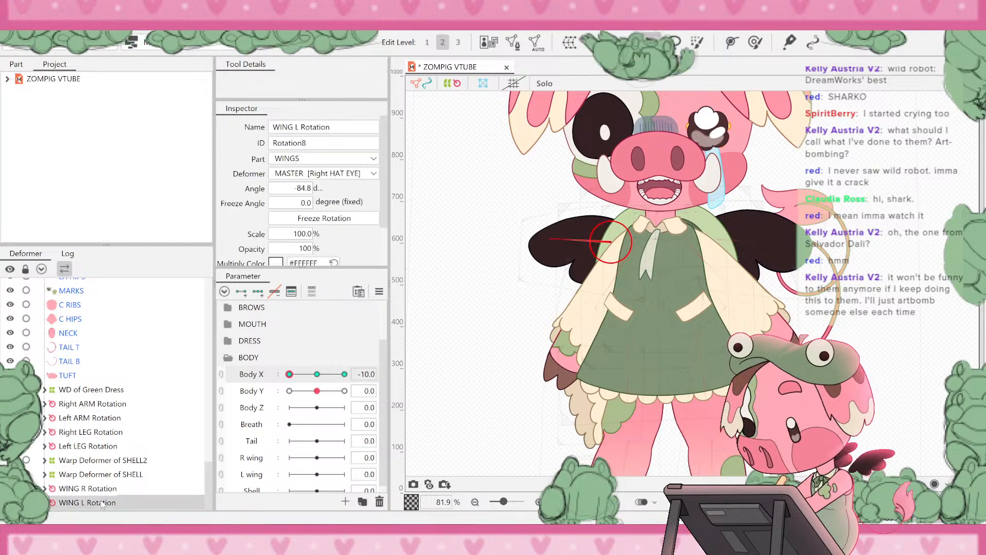
{"action": "key", "text": "ctrl+v"}
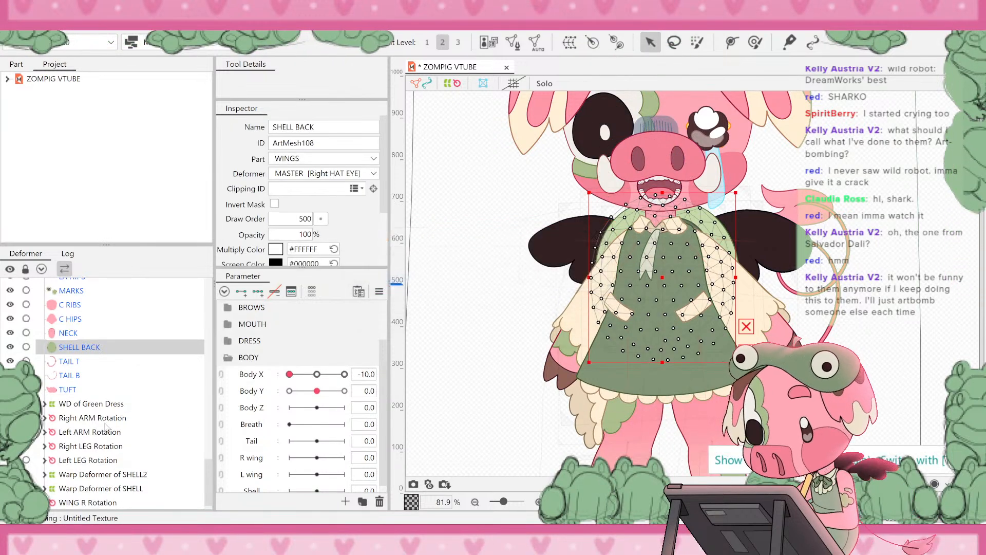
- Try shifting the pasted SHELL BACK mesh toward the tail side, and undo the move
{"action": "scroll", "coordinate": [105, 425], "scroll_direction": "down", "scroll_amount": 1}
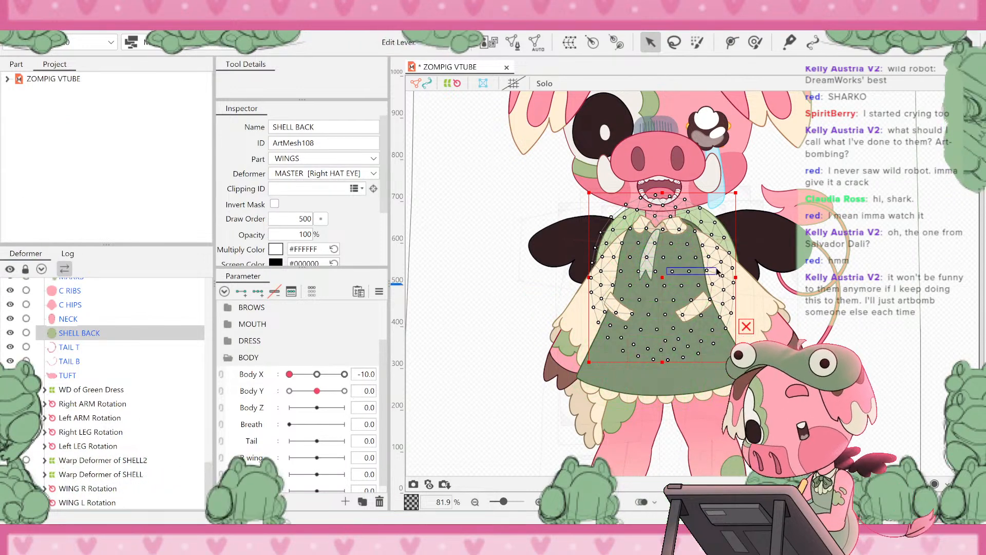
{"action": "left_click_drag", "start_coordinate": [718, 272], "coordinate": [718, 273]}
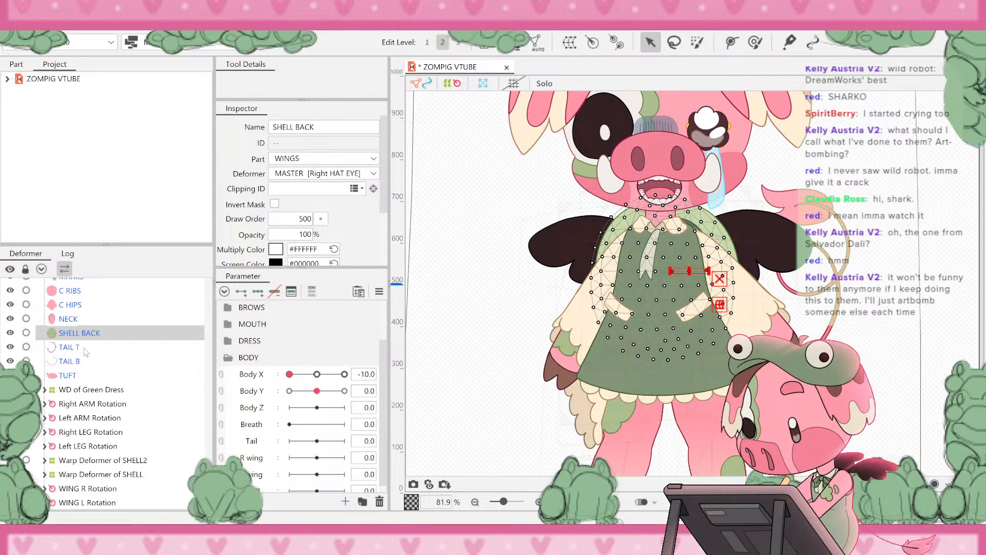
{"action": "left_click", "coordinate": [90, 333]}
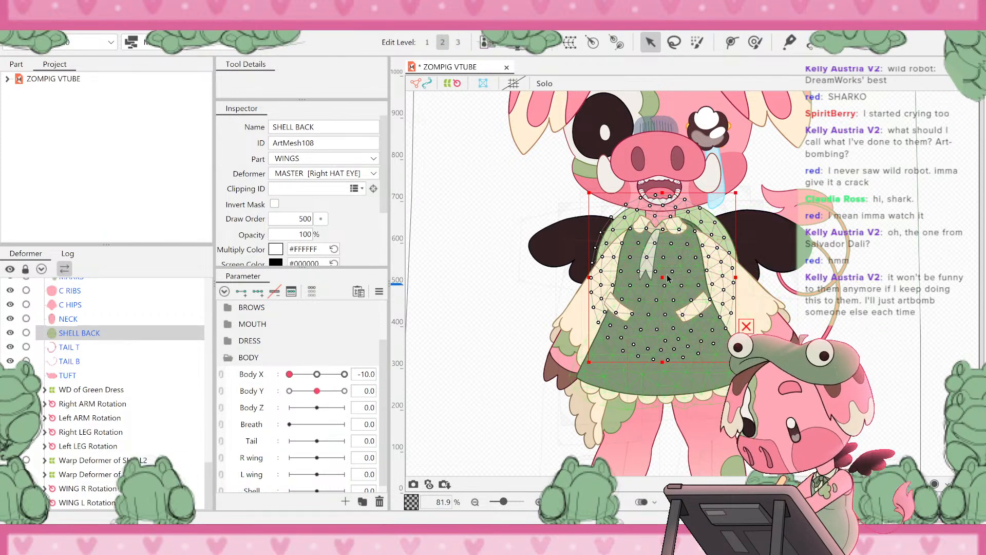
{"action": "left_click_drag", "start_coordinate": [665, 278], "coordinate": [704, 258]}
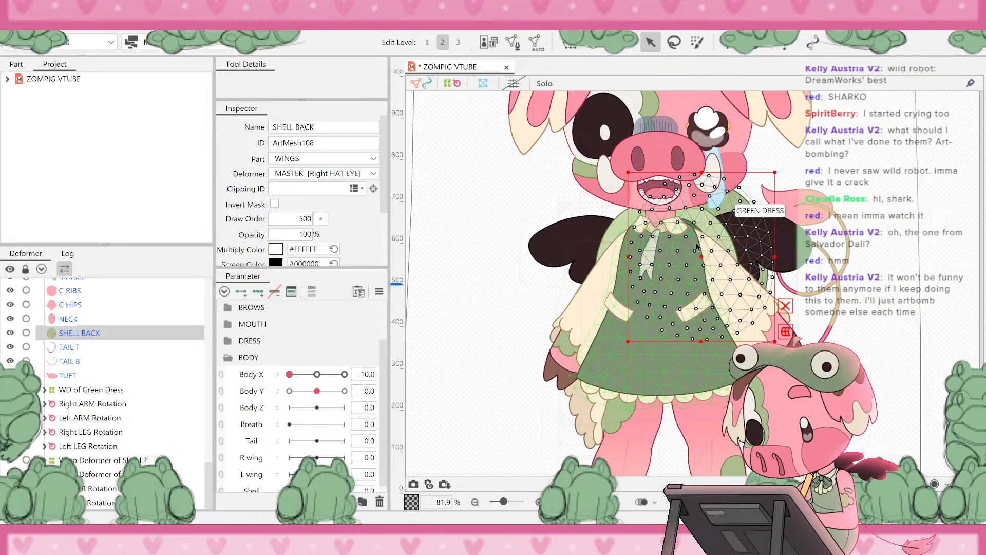
{"action": "key", "text": "ctrl+z"}
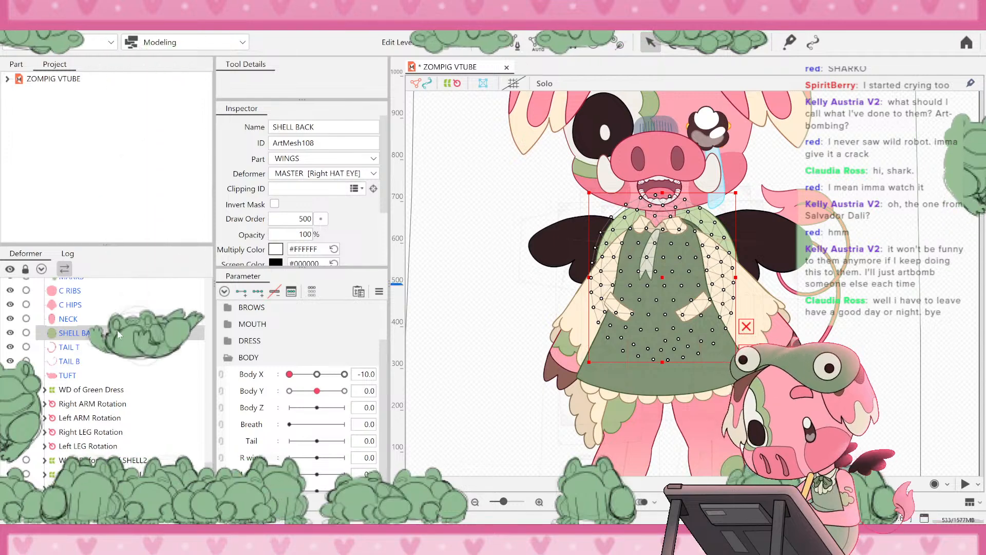
- Create a parent warp deformer for SHELL BACK in the WINGS part with 2 × 2 Bezier and 5 × 5 conversion divisions
{"action": "scroll", "coordinate": [479, 308], "scroll_direction": "down", "scroll_amount": 3}
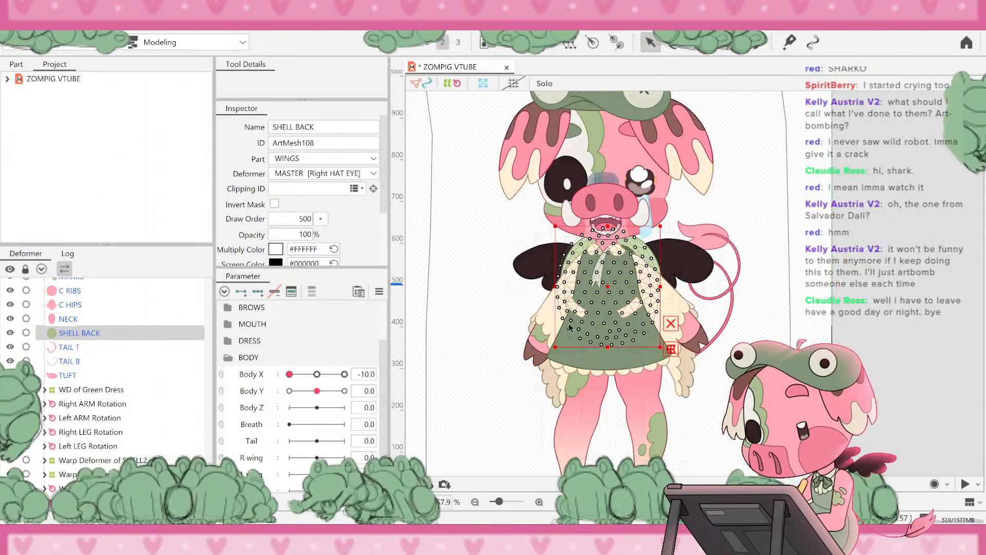
{"action": "scroll", "coordinate": [578, 313], "scroll_direction": "up", "scroll_amount": 3}
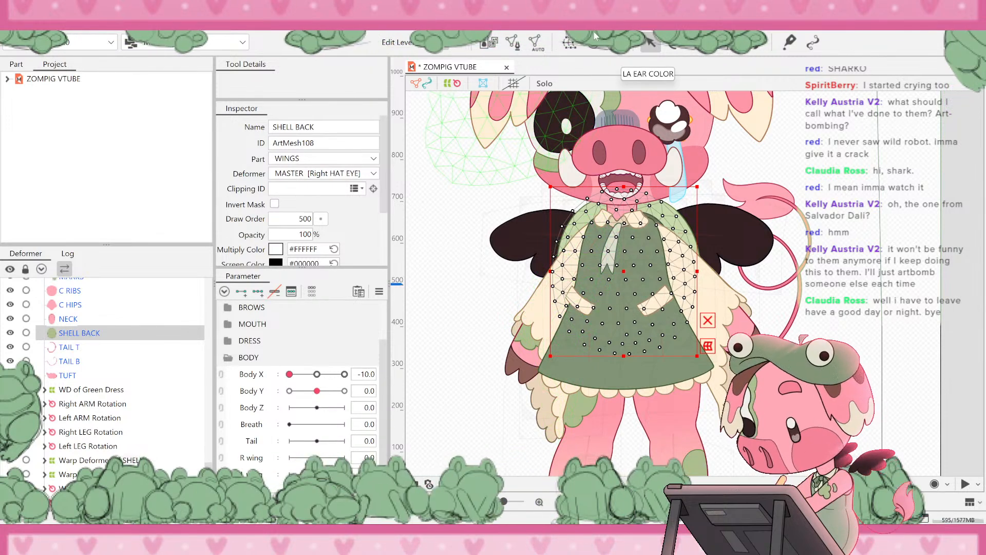
{"action": "left_click", "coordinate": [570, 42]}
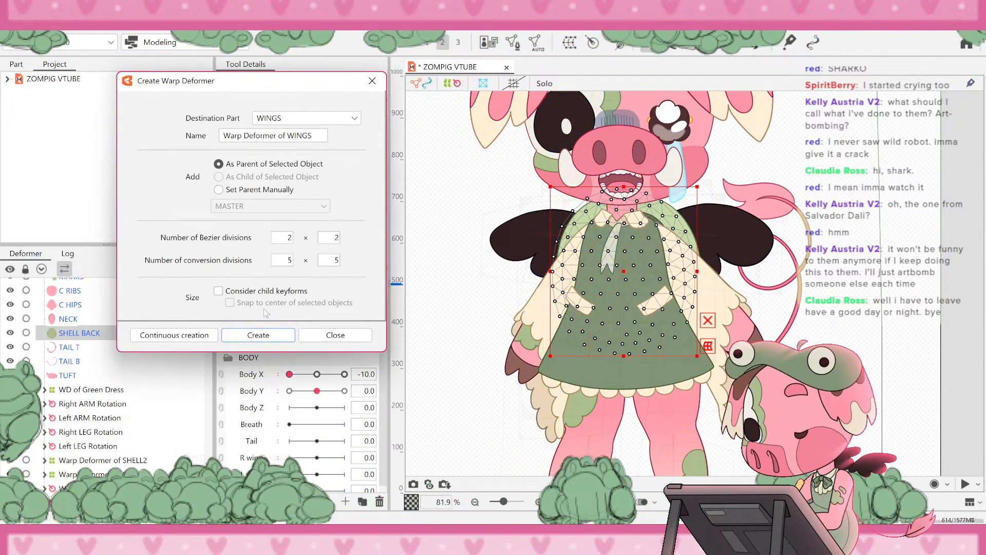
{"action": "left_click", "coordinate": [258, 334]}
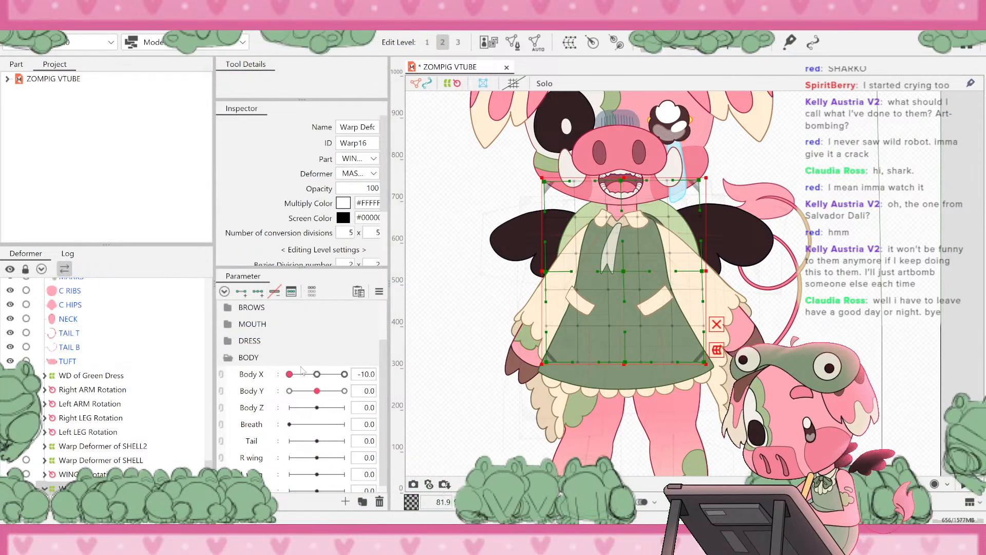
- Add three keyforms on Body X to the Warp Deformer of WINGS
{"action": "scroll", "coordinate": [78, 420], "scroll_direction": "down", "scroll_amount": 1}
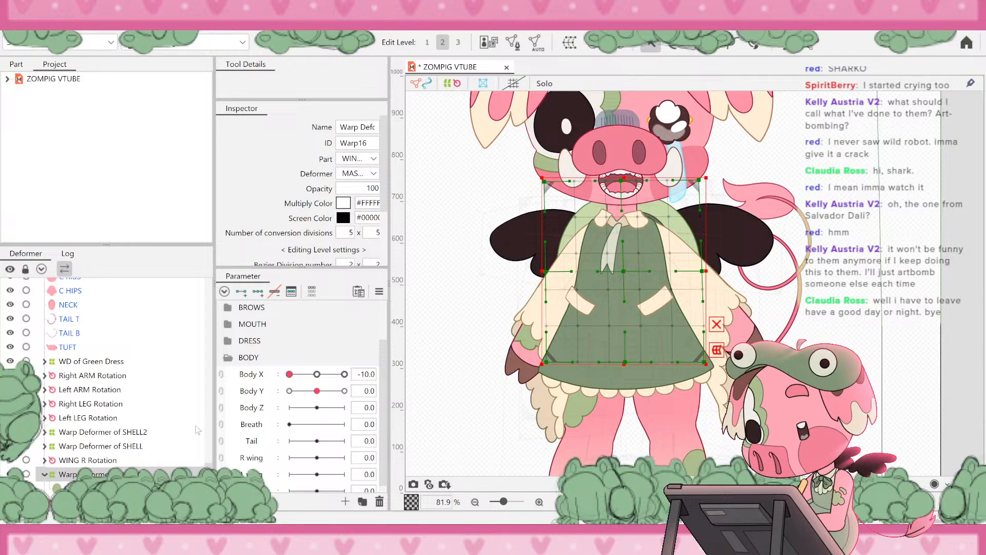
{"action": "left_click", "coordinate": [260, 374]}
{"action": "left_click", "coordinate": [255, 299]}
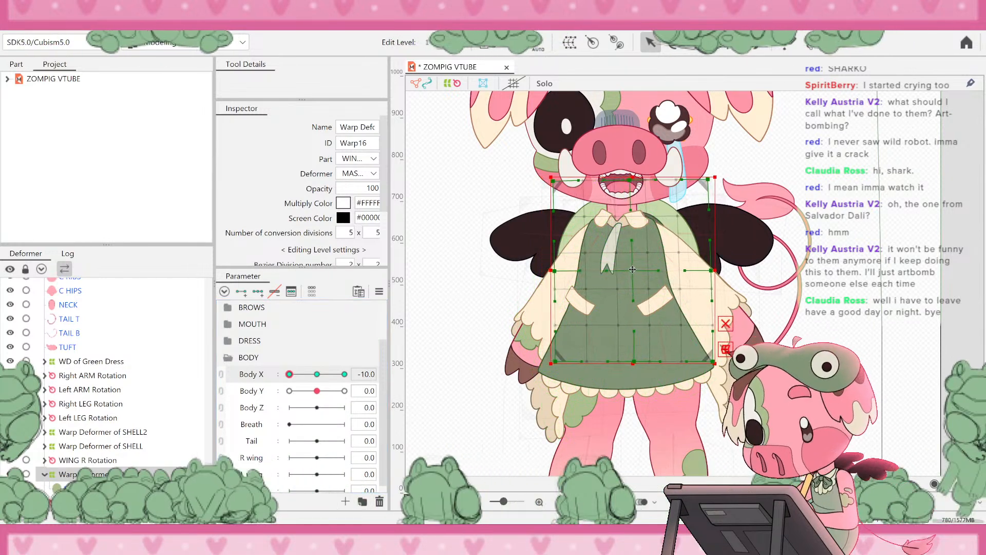
- Shift the Warp Deformer of WINGS toward the tail side at Body X -10 and the opposite way at Body X 10
{"action": "left_click_drag", "start_coordinate": [624, 271], "coordinate": [646, 271]}
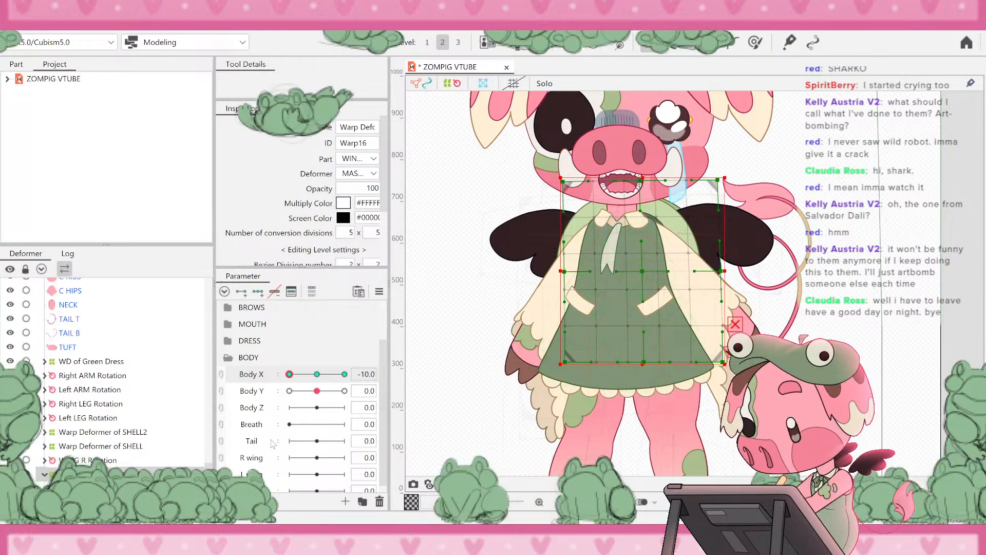
{"action": "left_click_drag", "start_coordinate": [289, 374], "coordinate": [356, 379]}
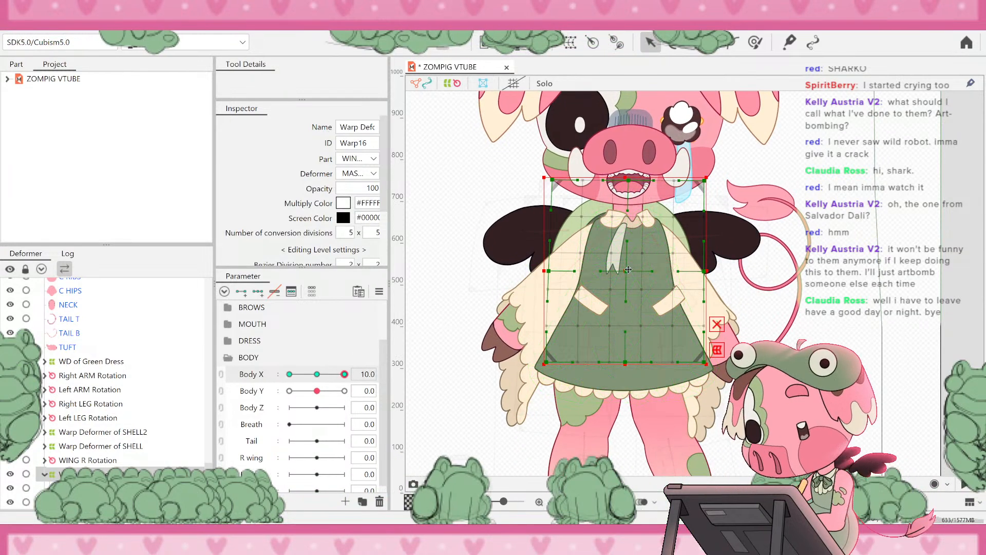
{"action": "left_click_drag", "start_coordinate": [628, 269], "coordinate": [608, 266]}
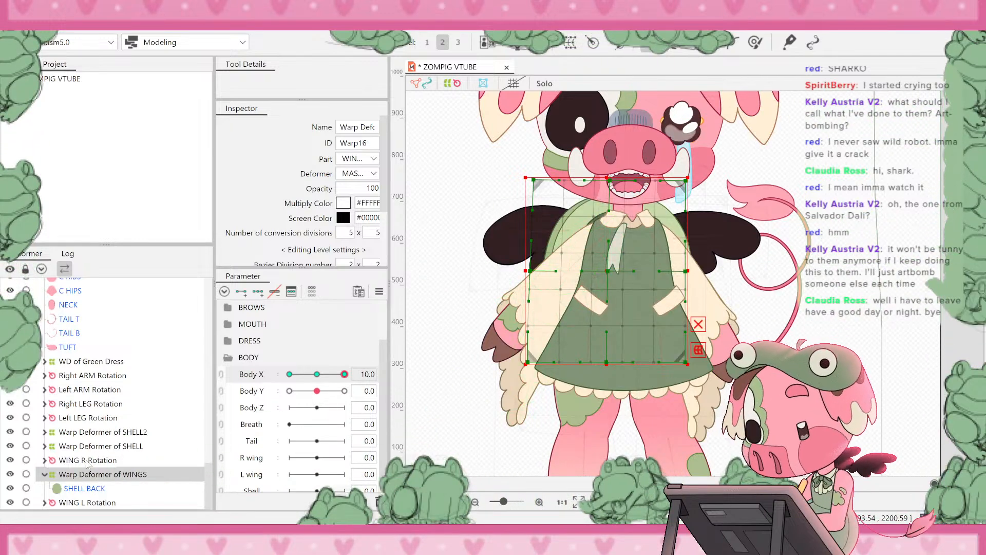
- Try reordering the collapsed Warp Deformer of WINGS and WING L Rotation in the deformer hierarchy
{"action": "left_click", "coordinate": [45, 474]}
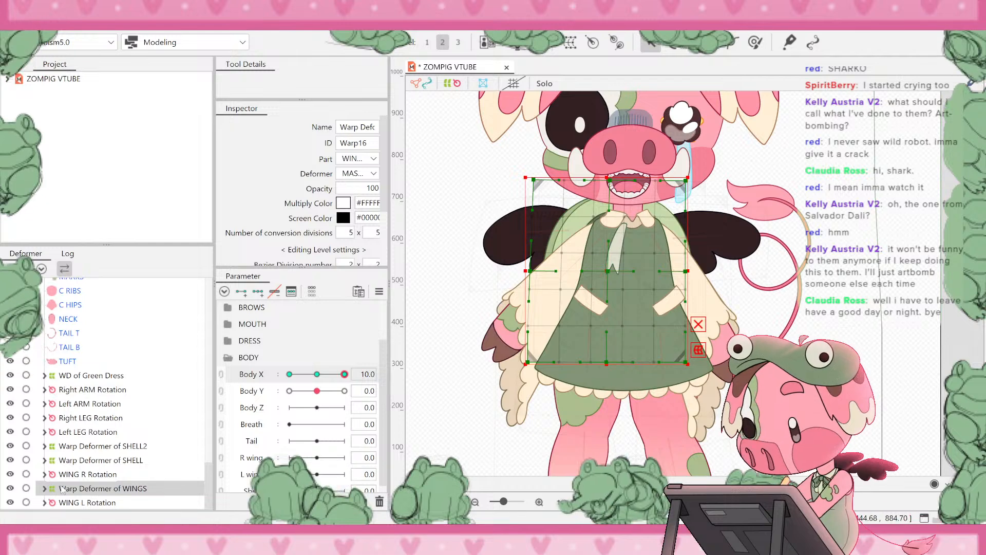
{"action": "mouse_move", "coordinate": [60, 488]}
{"action": "left_mouse_down"}
{"action": "mouse_move", "coordinate": [66, 514]}
{"action": "mouse_move", "coordinate": [66, 503]}
{"action": "left_mouse_up"}
{"action": "key", "text": "ctrl+z"}
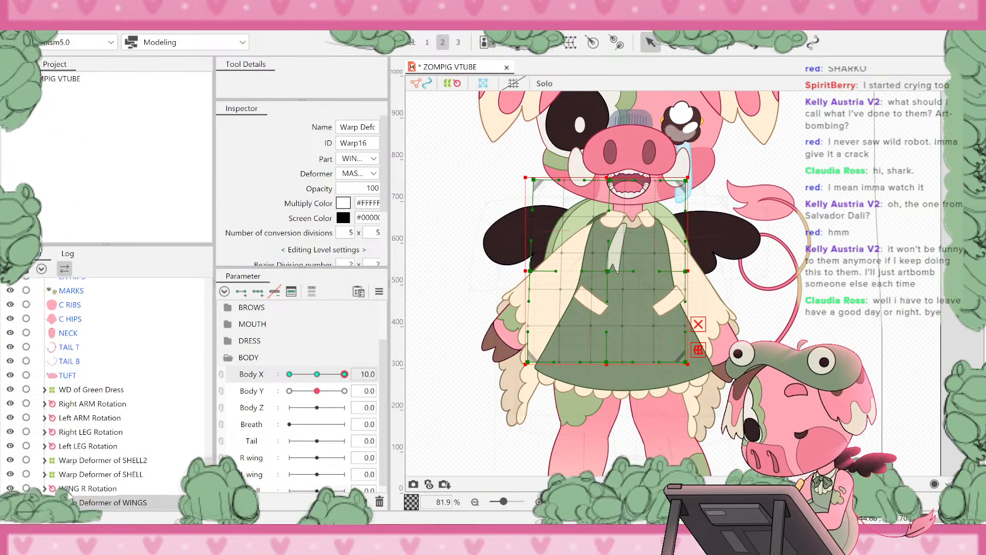
{"action": "scroll", "coordinate": [69, 494], "scroll_direction": "down", "scroll_amount": 1}
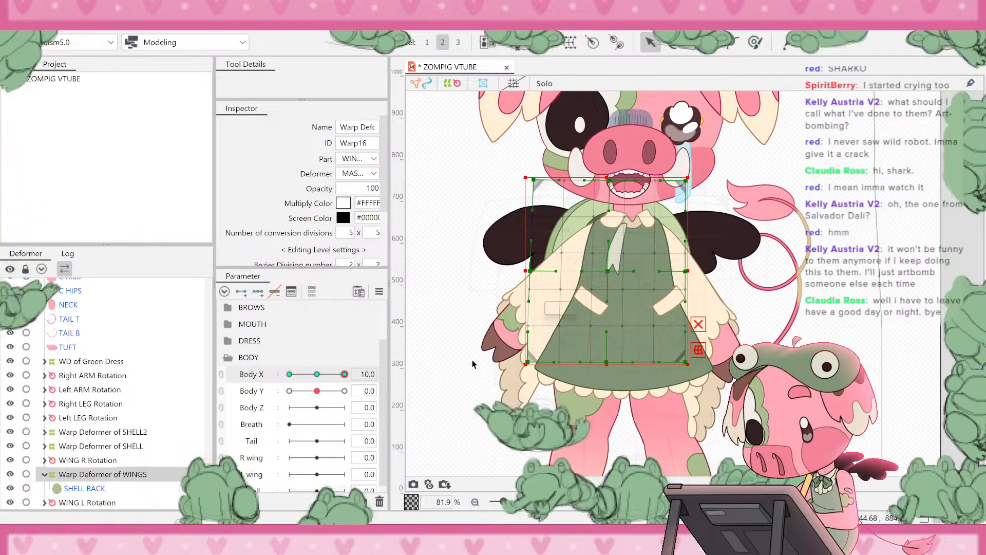
{"action": "left_click", "coordinate": [44, 474]}
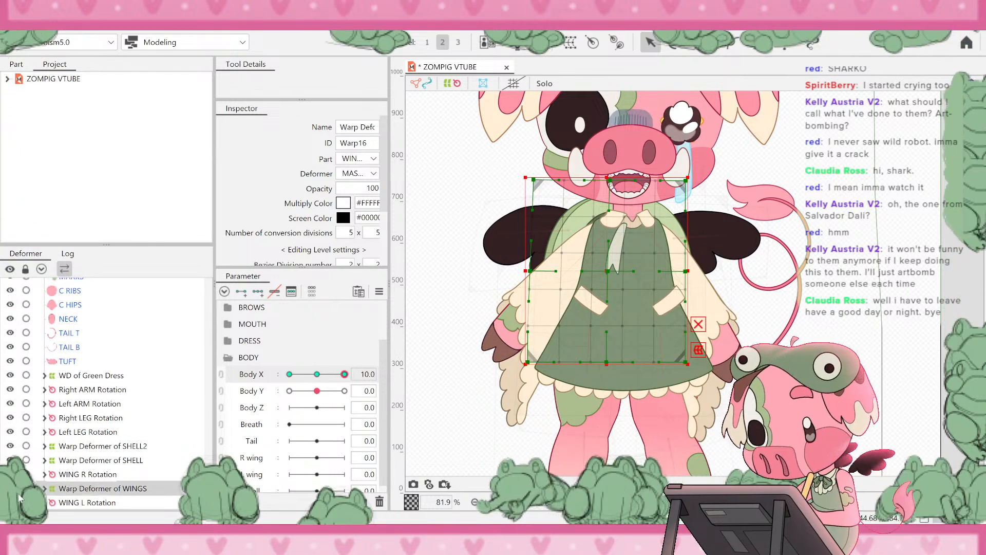
{"action": "left_click", "coordinate": [98, 501]}
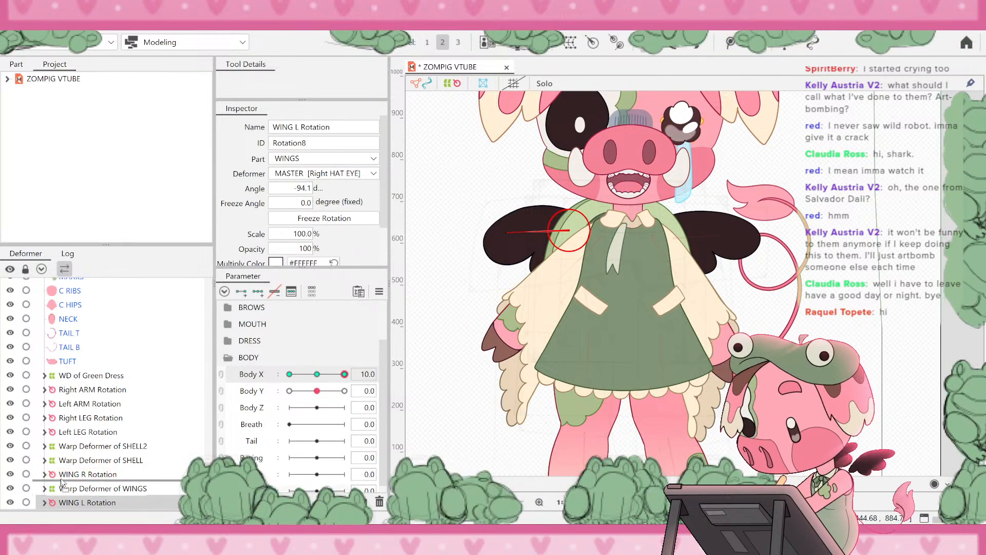
{"action": "left_click", "coordinate": [605, 265]}
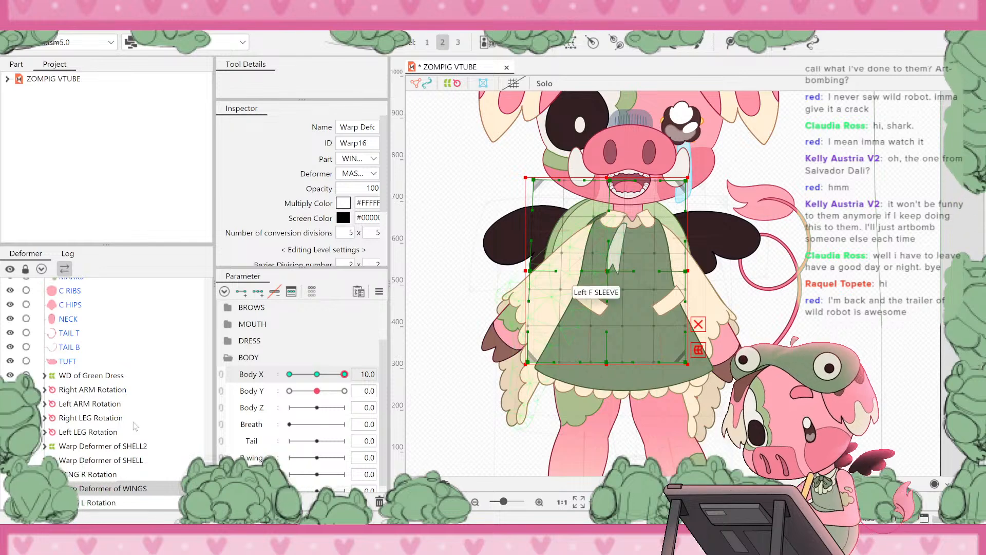
- Undo the hierarchy reordering, the Warp Deformer of WINGS with its Body X keyforms, and the paste of SHELL BACK
{"action": "key", "text": "ctrl+z"}
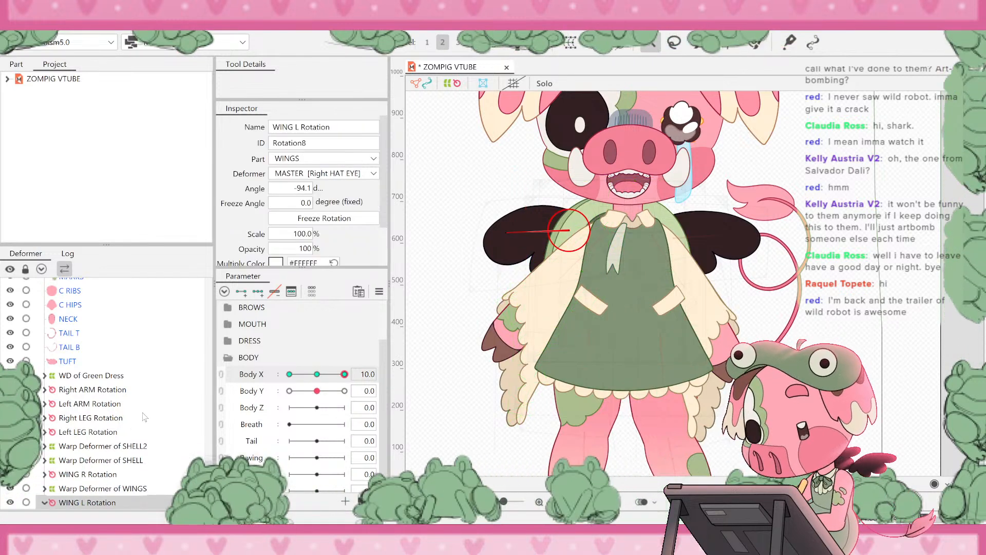
{"action": "key", "text": "ctrl+z"}
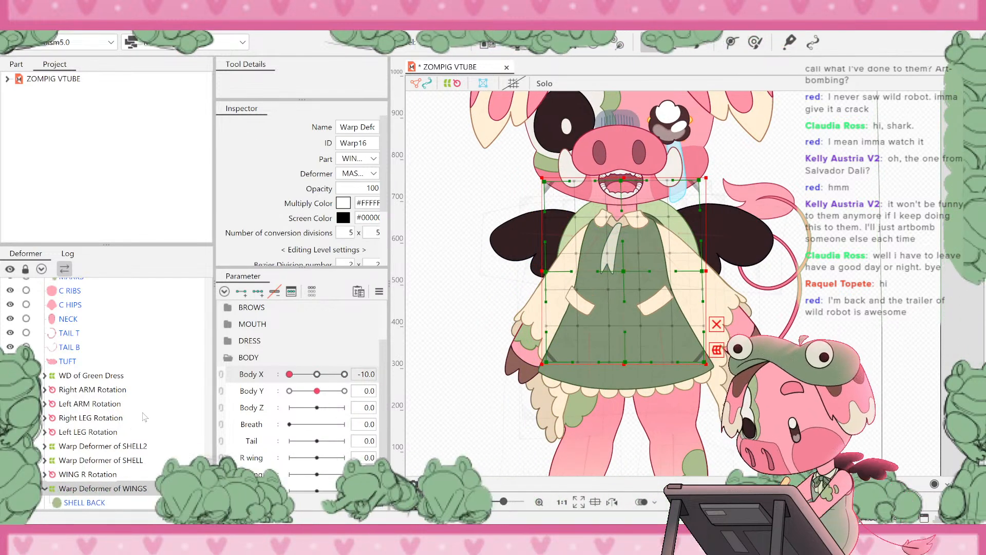
{"action": "key", "text": "ctrl+z"}
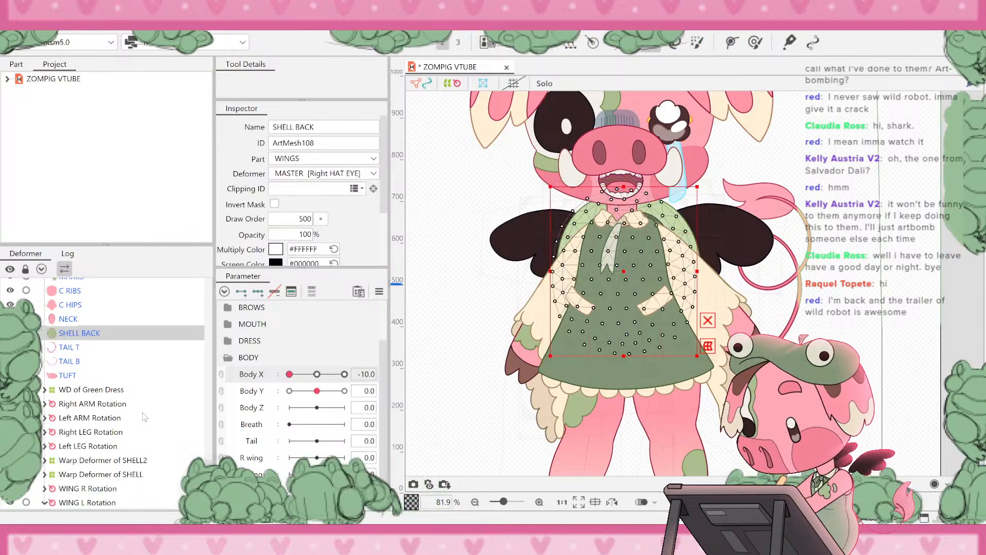
{"action": "key", "text": "ctrl+z"}
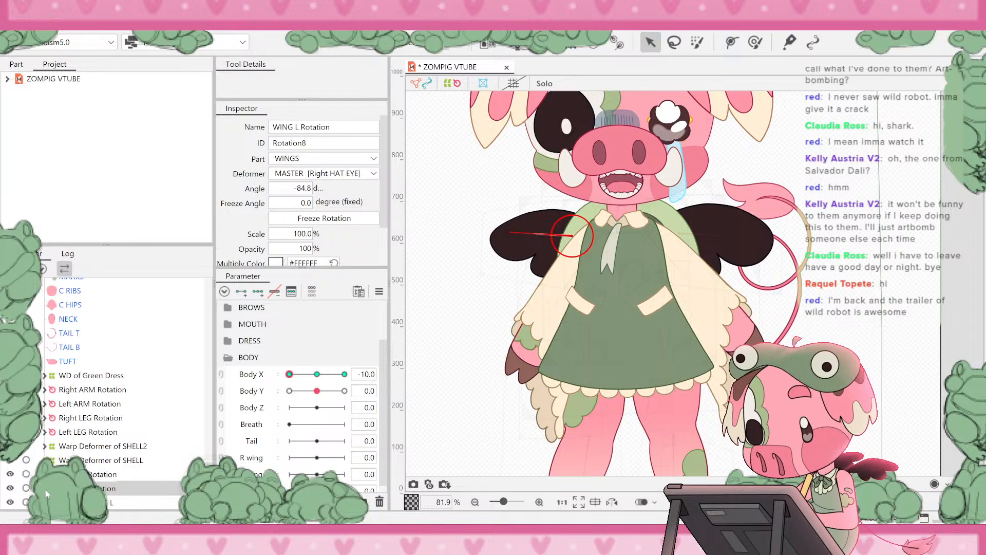
- Collapse WING L Rotation in the deformer hierarchy
{"action": "left_click", "coordinate": [45, 488]}
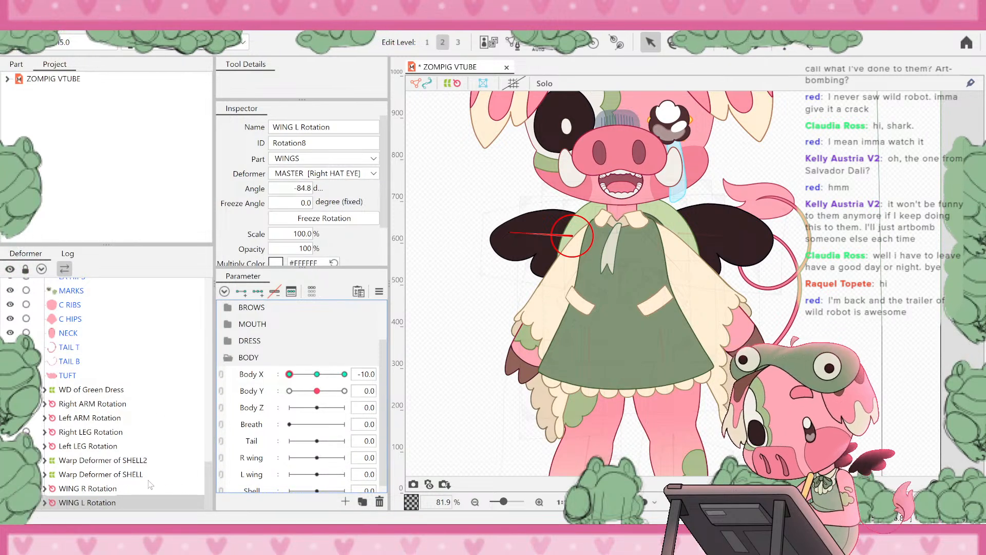
{"action": "left_click", "coordinate": [89, 492]}
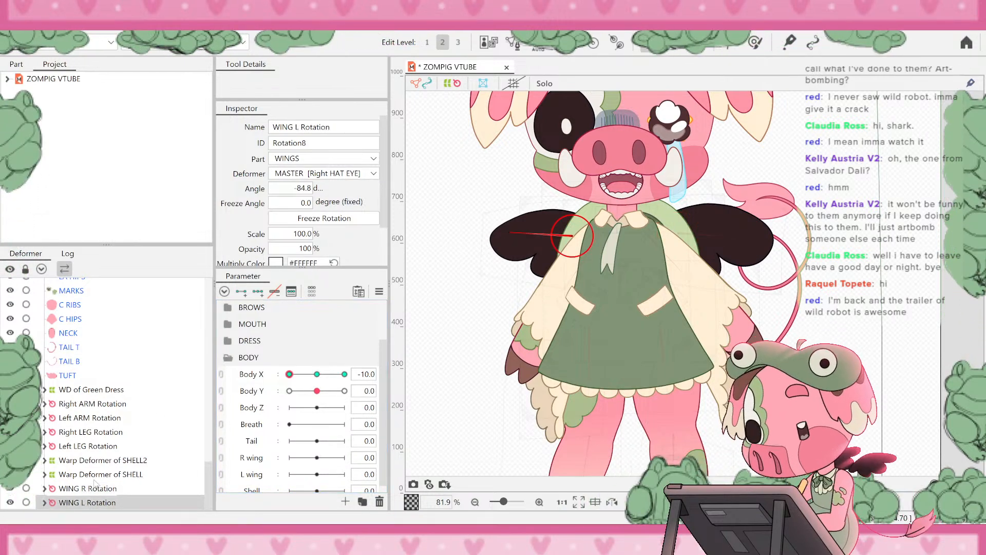
- Expand all deformers in the hierarchy and try pasting SHELL BACK with Left WING selected
{"action": "left_click", "coordinate": [89, 505]}
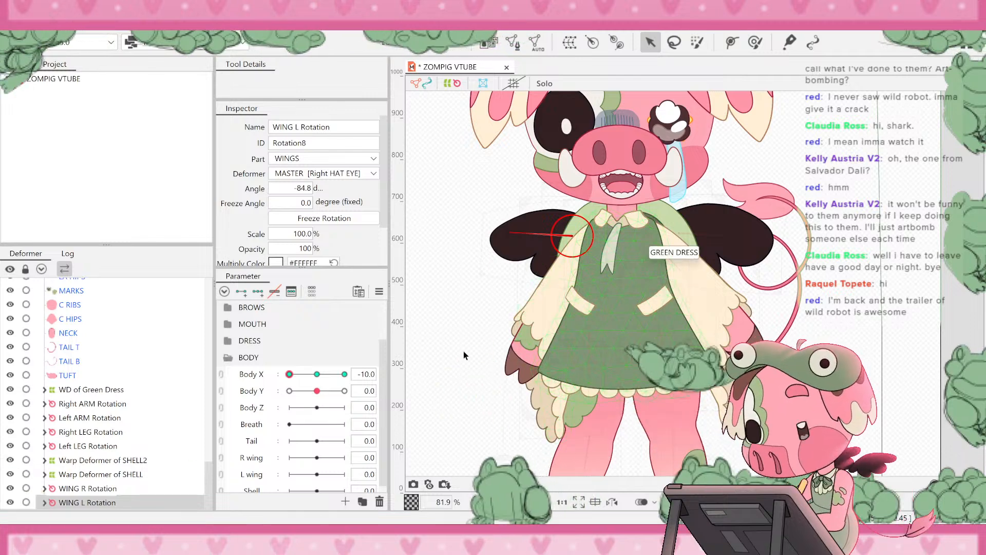
{"action": "left_click", "coordinate": [42, 269]}
{"action": "left_click", "coordinate": [41, 269]}
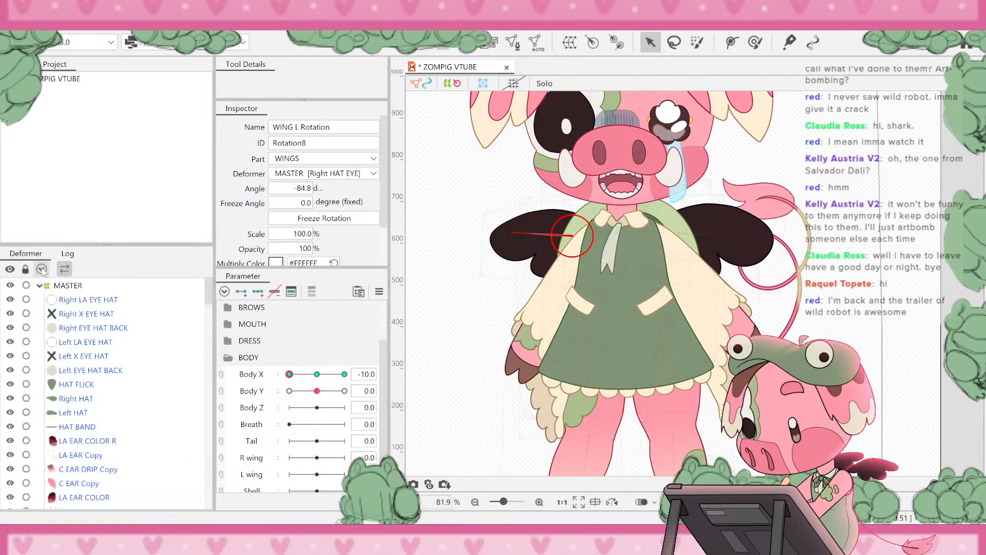
{"action": "scroll", "coordinate": [77, 371], "scroll_direction": "down", "scroll_amount": 12}
{"action": "scroll", "coordinate": [78, 371], "scroll_direction": "down", "scroll_amount": 15}
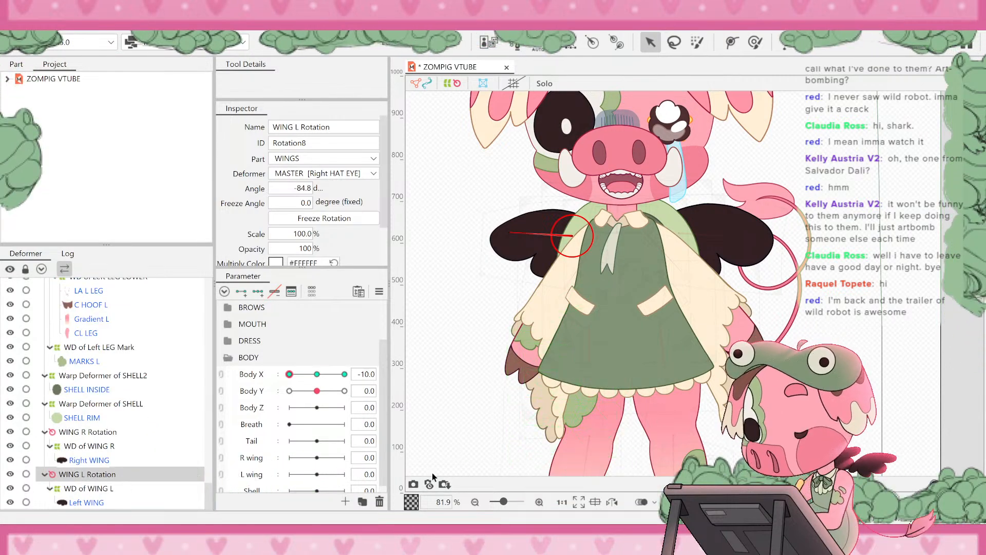
{"action": "left_click", "coordinate": [96, 504]}
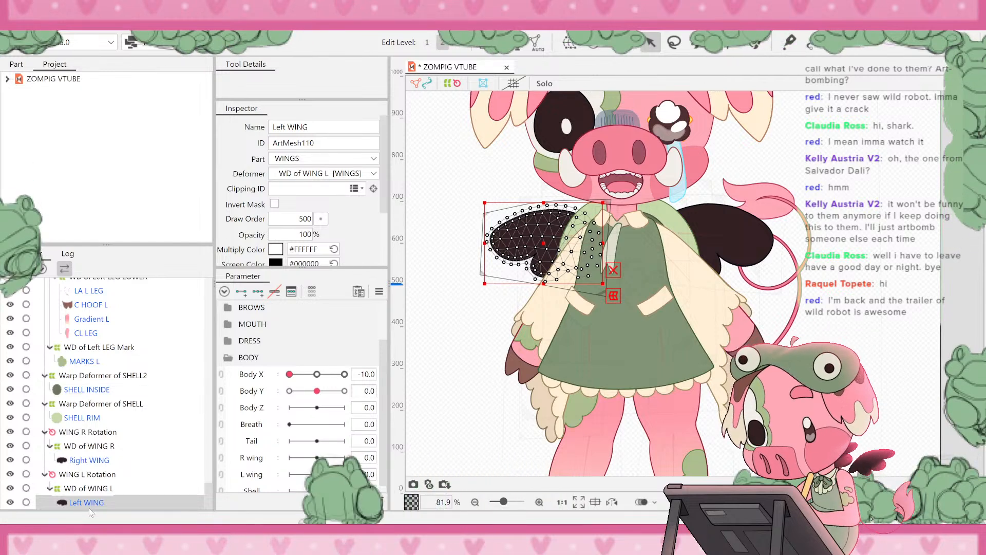
{"action": "key", "text": "ctrl+z"}
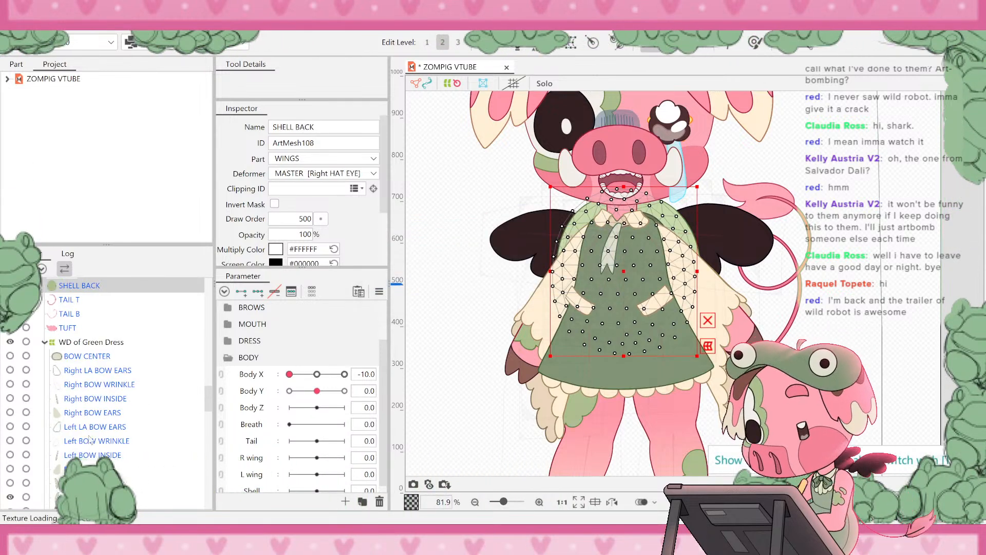
- Try shifting SHELL BACK slightly toward the Left WING side at Body X -10, and undo the shift
{"action": "scroll", "coordinate": [88, 399], "scroll_direction": "down", "scroll_amount": 15}
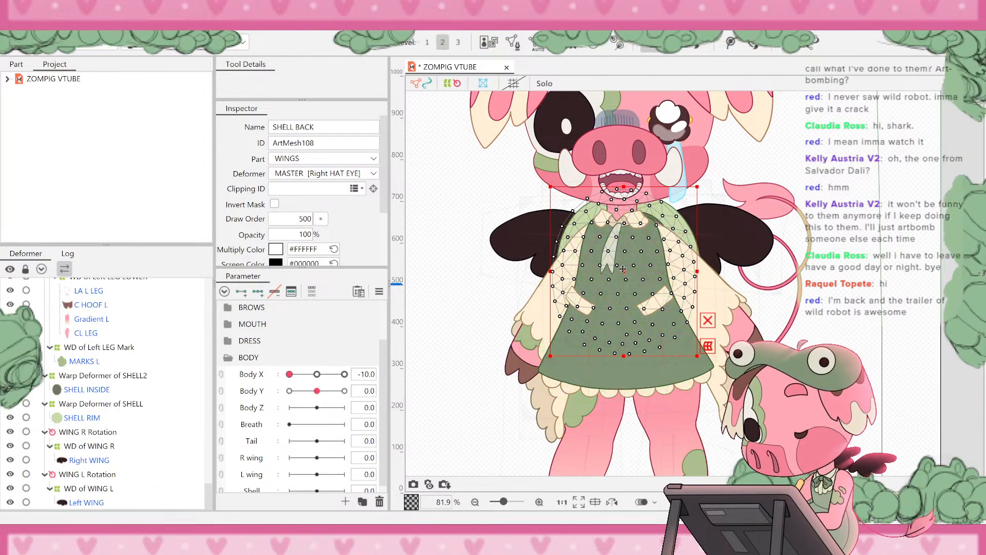
{"action": "left_click_drag", "start_coordinate": [624, 269], "coordinate": [603, 264]}
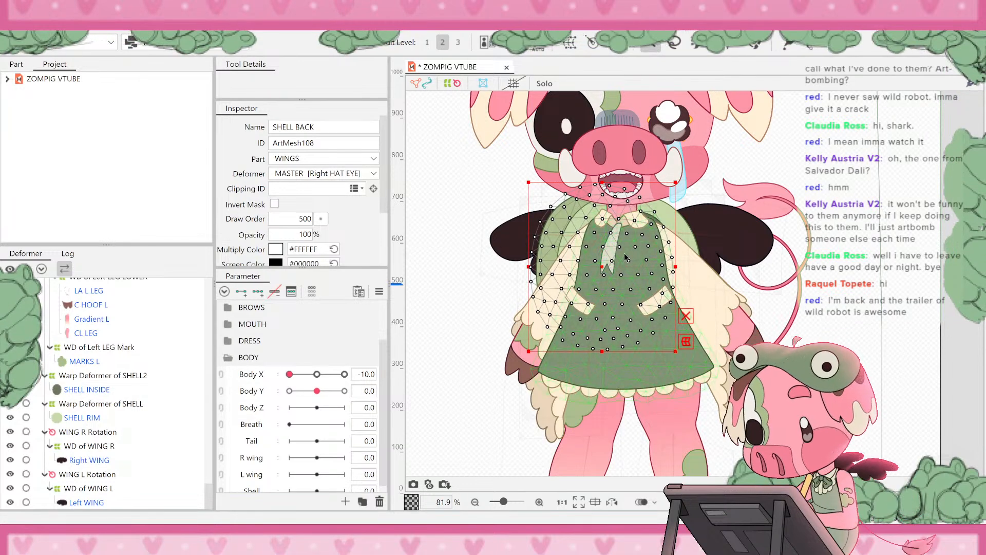
{"action": "key", "text": "ctrl+z"}
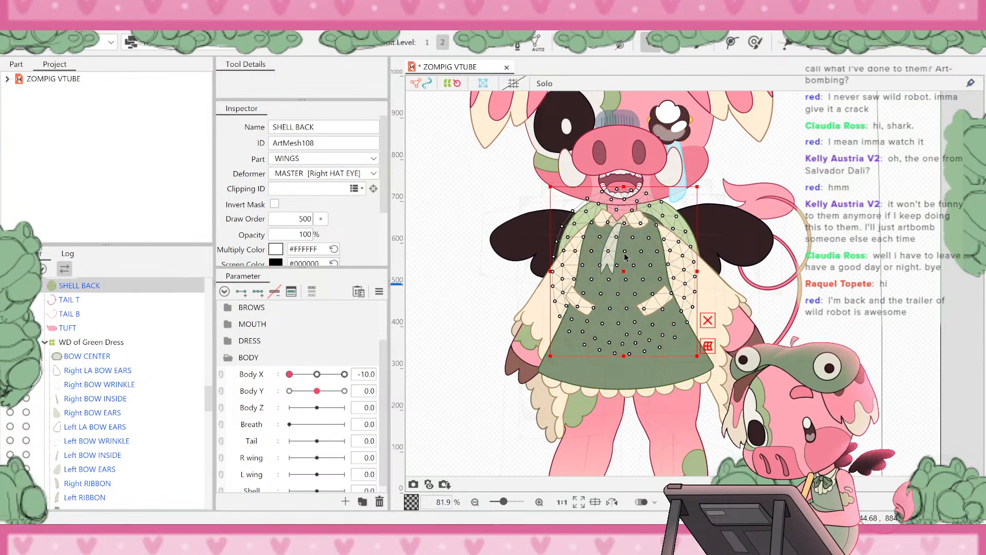
{"action": "scroll", "coordinate": [124, 347], "scroll_direction": "down", "scroll_amount": 5}
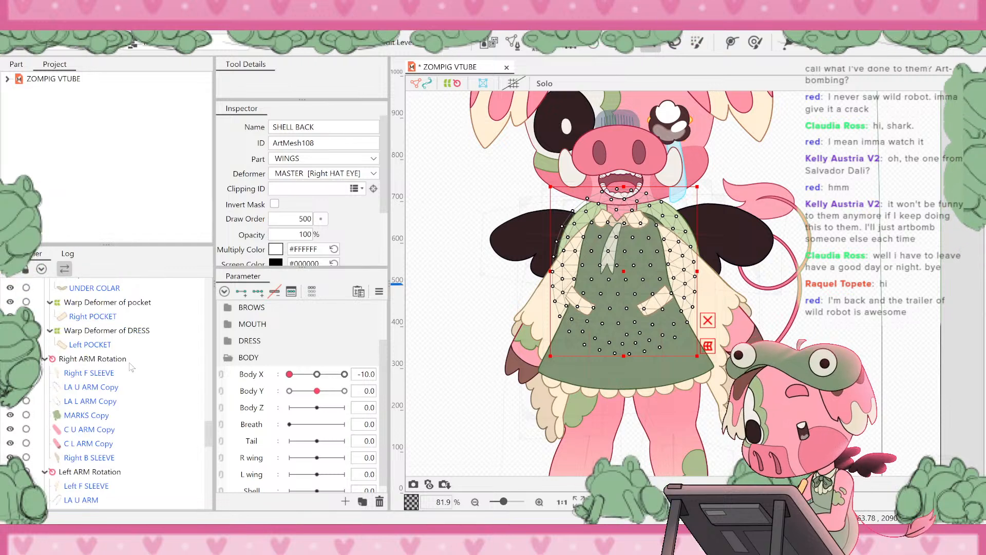
{"action": "scroll", "coordinate": [134, 370], "scroll_direction": "up", "scroll_amount": 5}
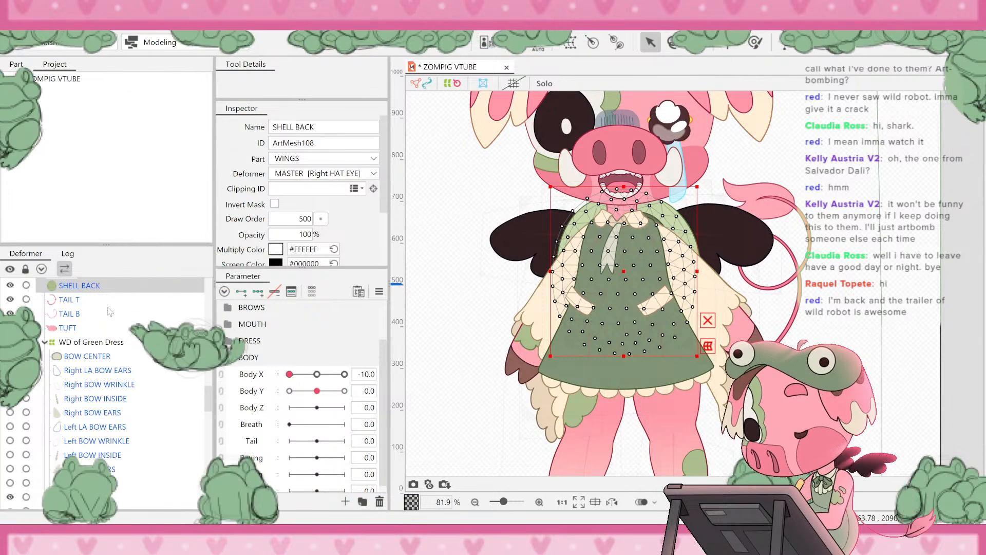
- Collapse WING L Rotation and WING R Rotation, and paste SHELL BACK with WING L Rotation selected
{"action": "scroll", "coordinate": [109, 312], "scroll_direction": "down", "scroll_amount": 10}
{"action": "left_click", "coordinate": [46, 504]}
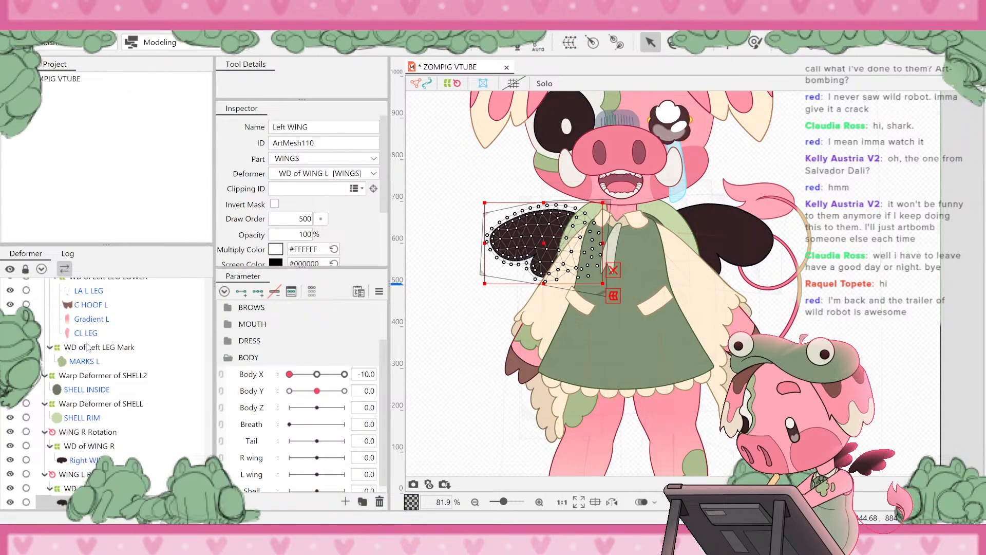
{"action": "left_click", "coordinate": [45, 475]}
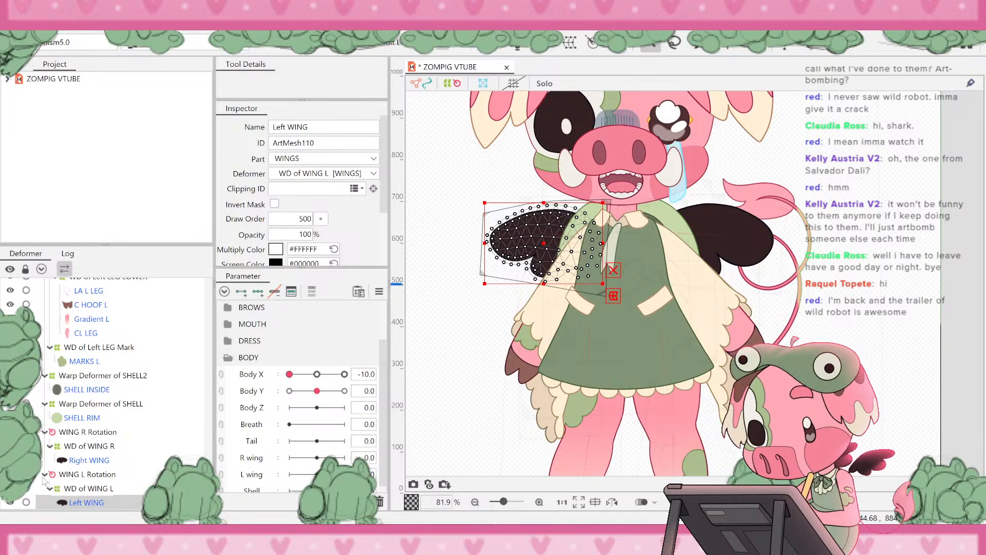
{"action": "left_click", "coordinate": [45, 460]}
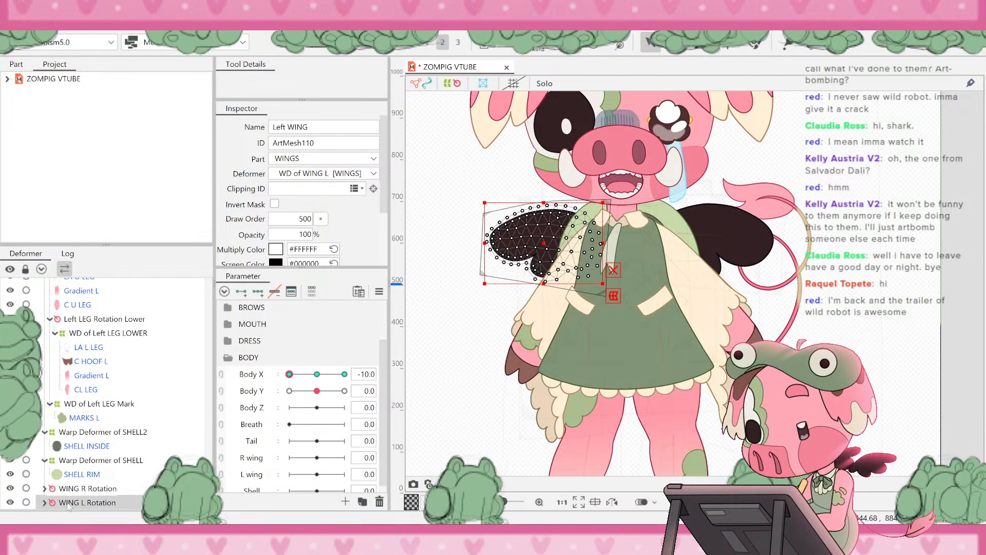
{"action": "left_click", "coordinate": [68, 505]}
{"action": "key", "text": "ctrl+v"}
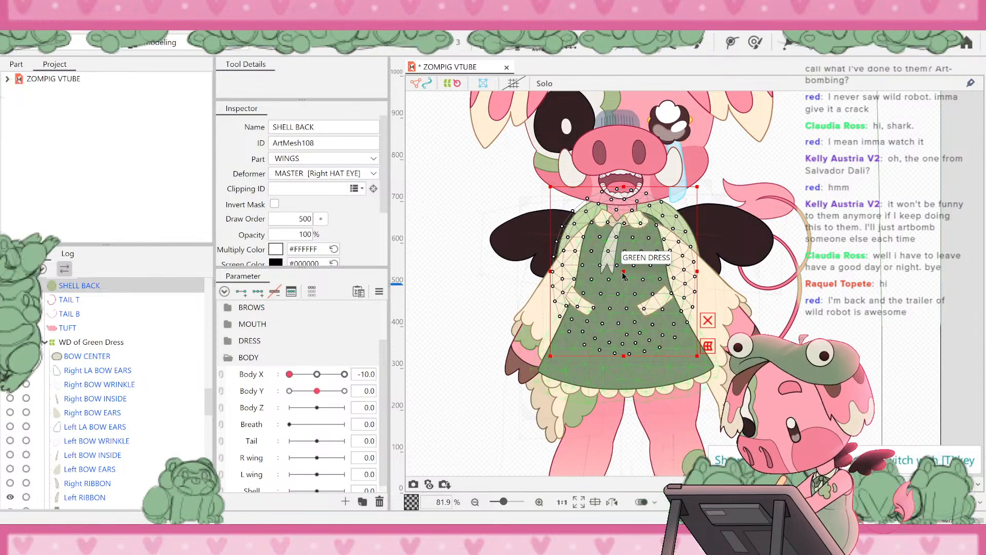
- Test SHELL BACK's layering by moving it over the Left WING, and undo the move
{"action": "left_click_drag", "start_coordinate": [623, 275], "coordinate": [571, 264]}
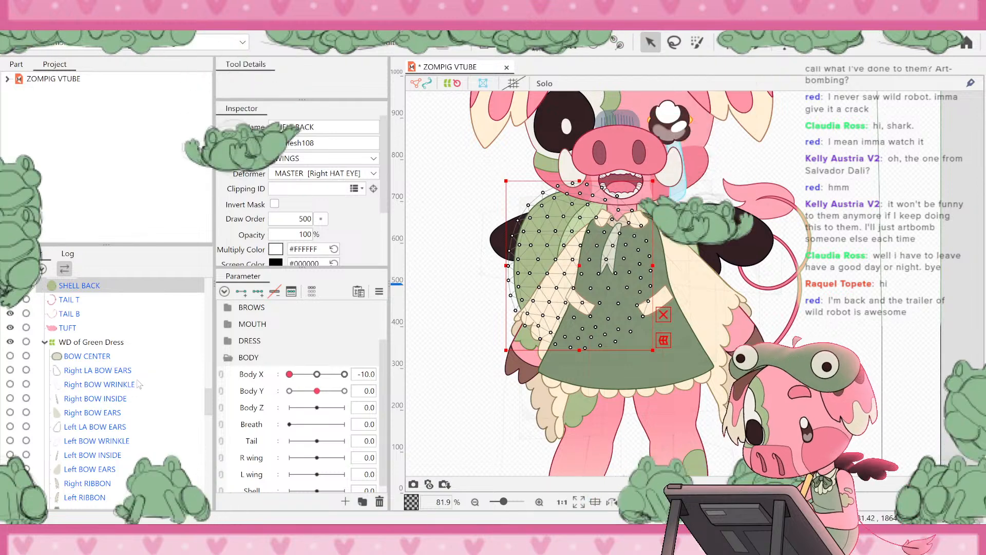
{"action": "key", "text": "ctrl+z"}
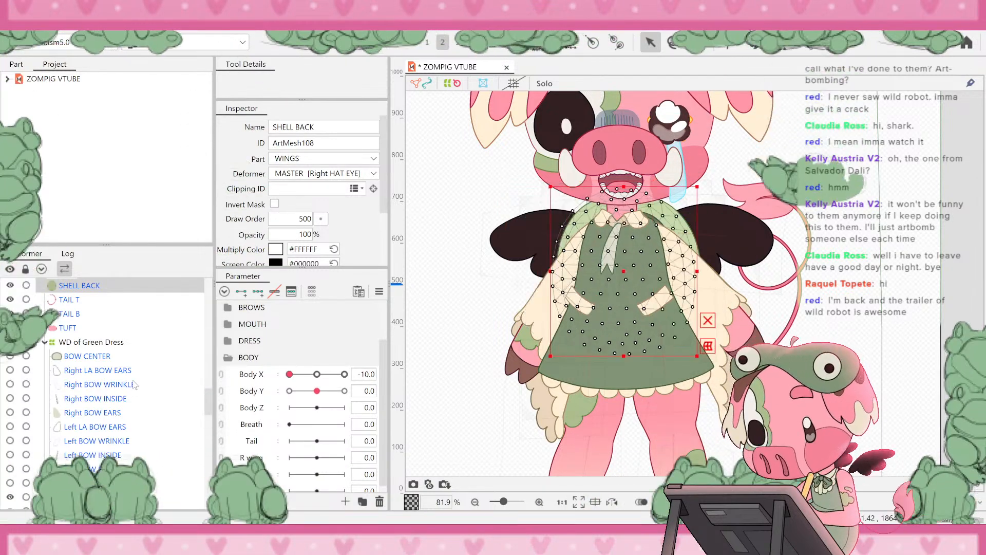
- Try deleting only the WING L Rotation deformer, and undo the deletion
{"action": "scroll", "coordinate": [135, 384], "scroll_direction": "down", "scroll_amount": 10}
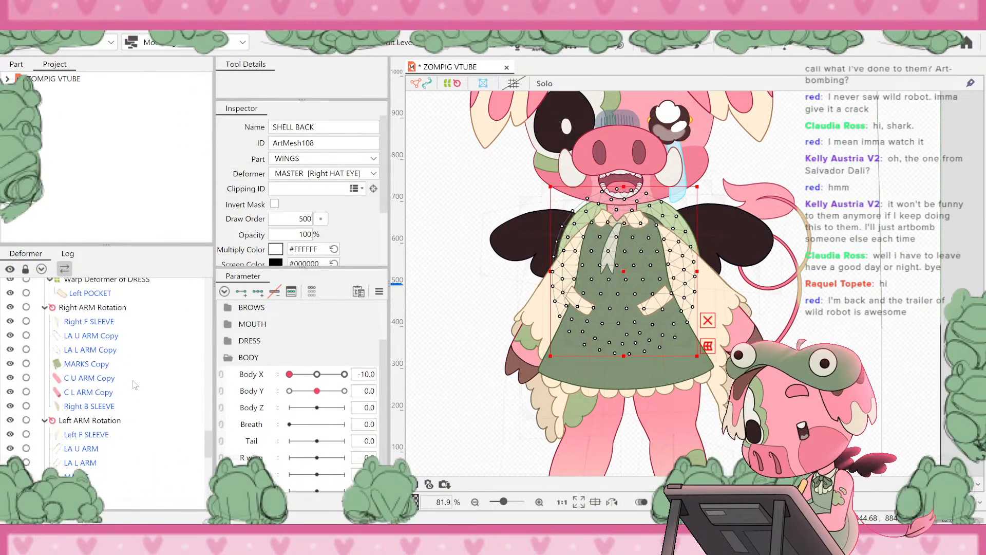
{"action": "scroll", "coordinate": [135, 385], "scroll_direction": "down", "scroll_amount": 10}
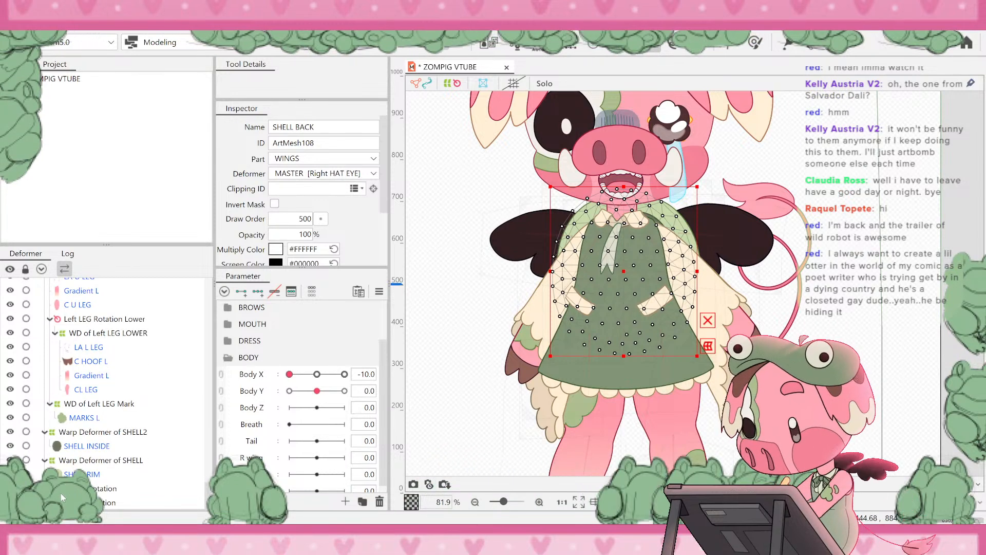
{"action": "left_click", "coordinate": [76, 503]}
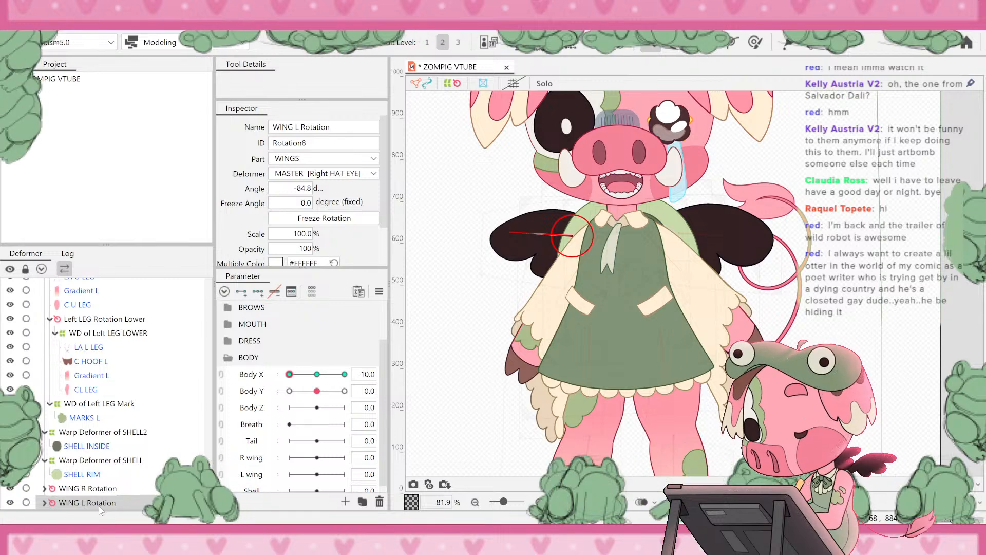
{"action": "key", "text": "Delete"}
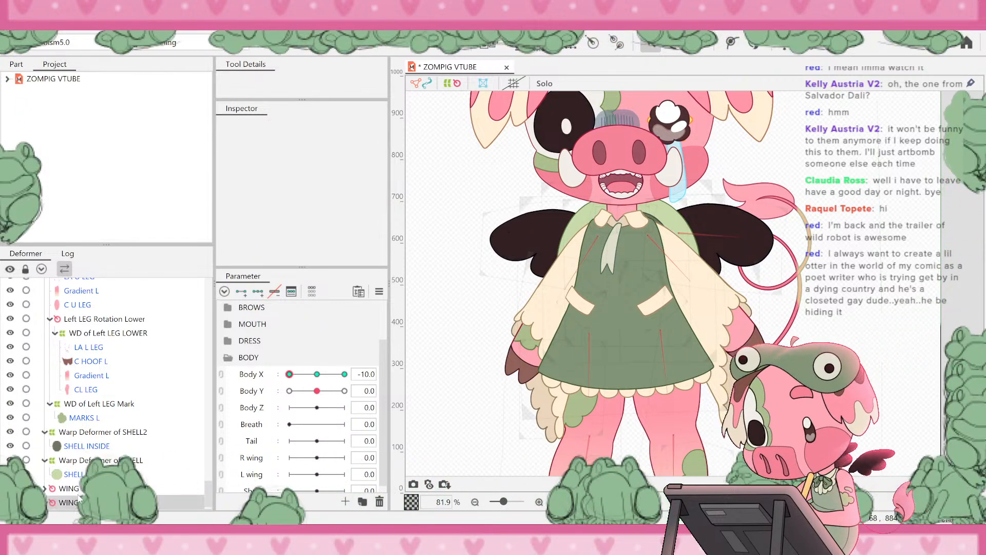
{"action": "key", "text": "ctrl+z"}
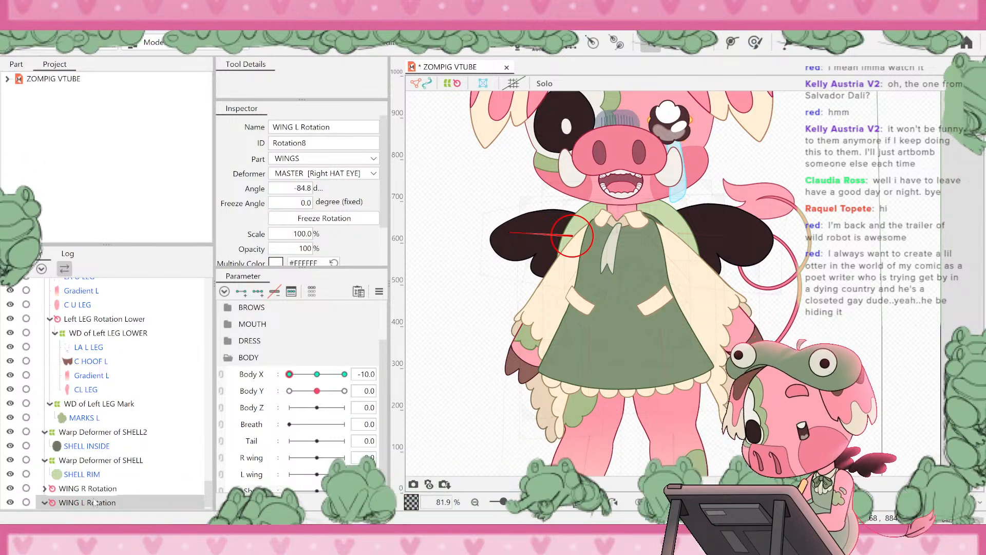
- Cut WING L Rotation together with WD of WING L and Left WING, and paste them back with WING R Rotation selected
{"action": "left_click", "coordinate": [44, 503]}
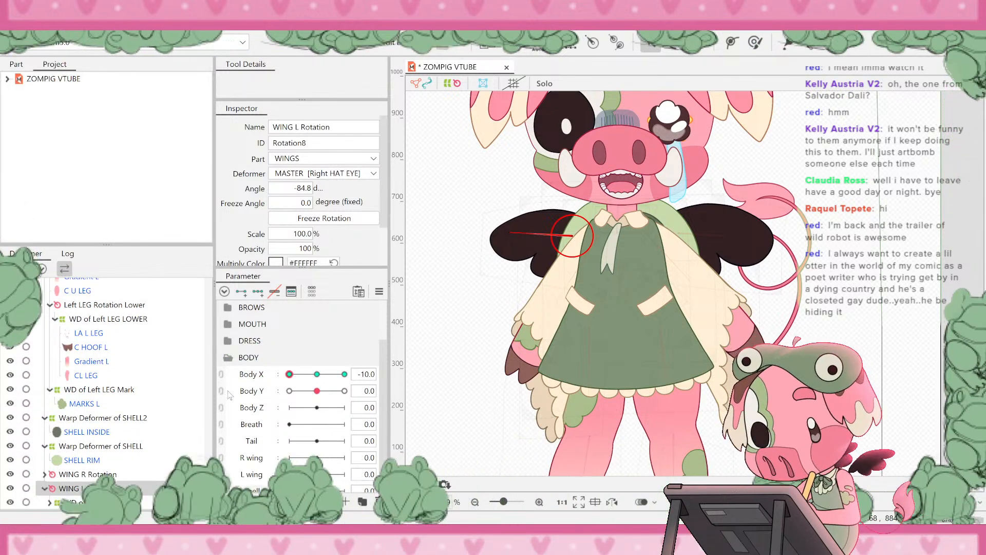
{"action": "left_click", "coordinate": [50, 503]}
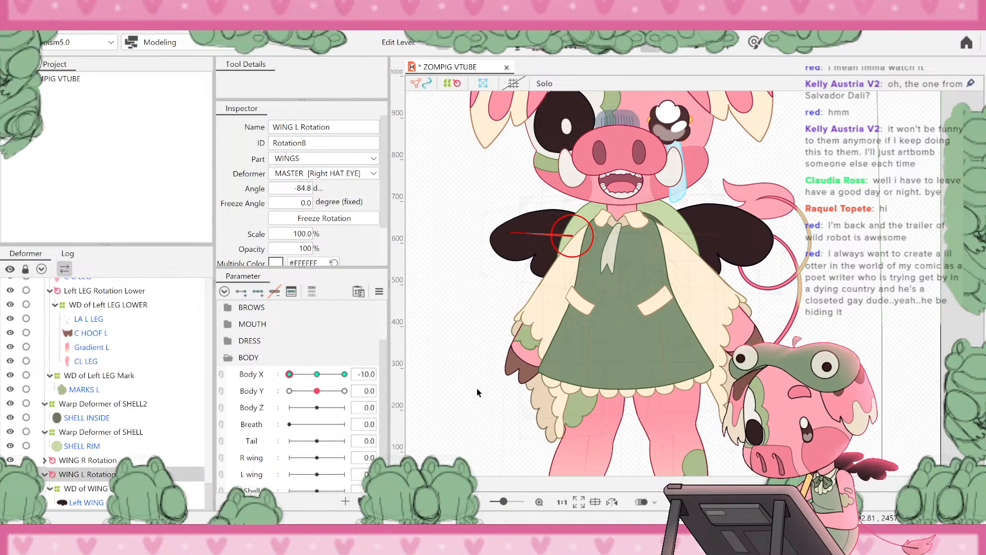
{"action": "left_click", "coordinate": [78, 506]}
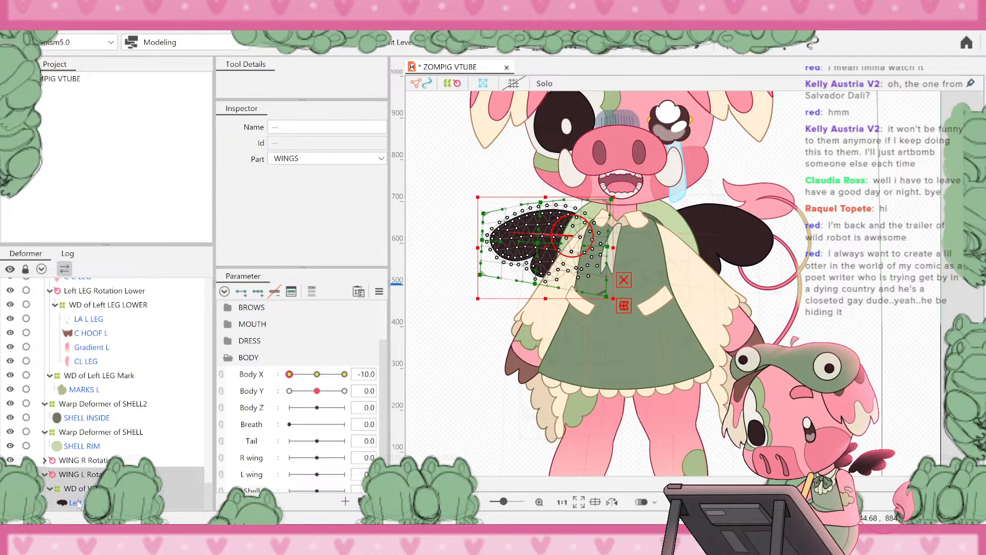
{"action": "key", "text": "Delete"}
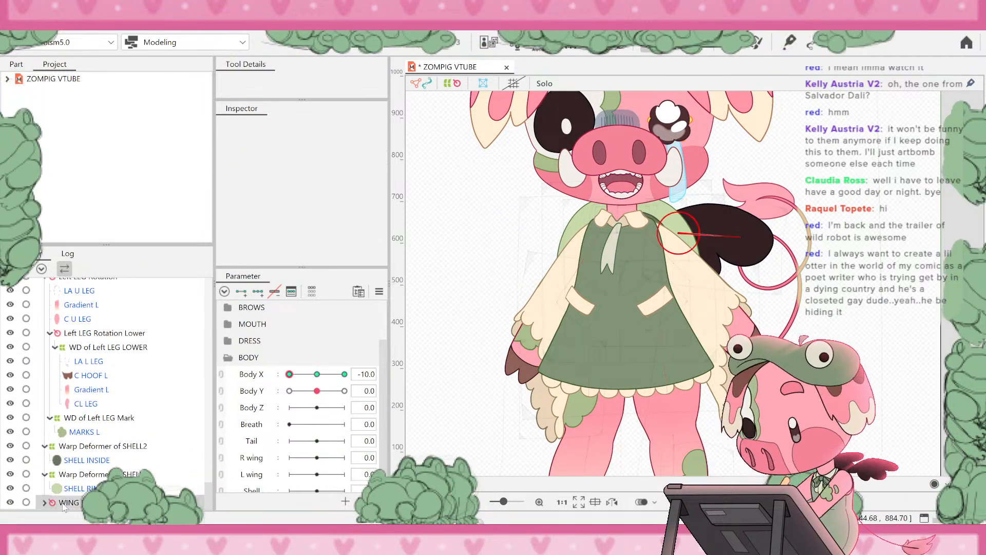
{"action": "left_click", "coordinate": [65, 504]}
{"action": "key", "text": "ctrl+z"}
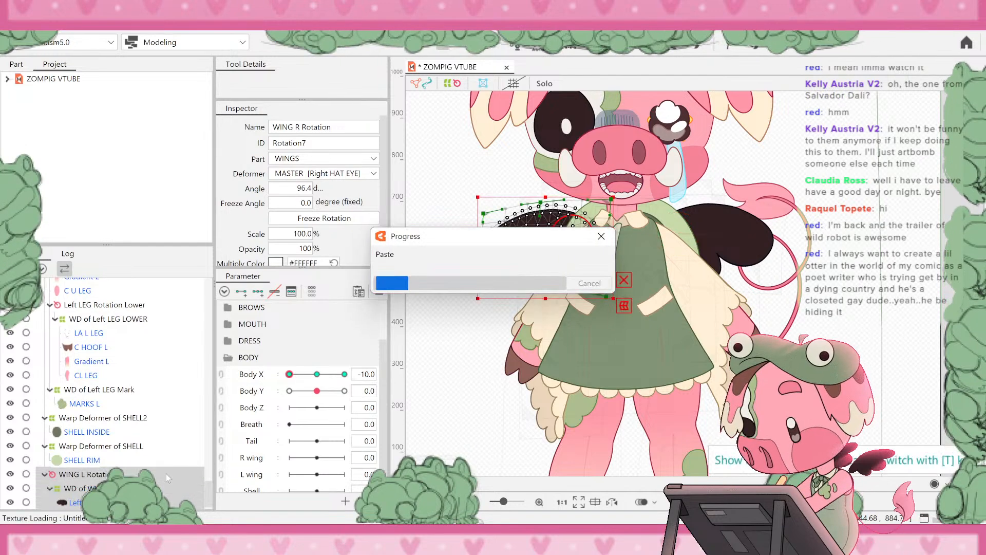
- Collapse WING L Rotation, preview the body turn by sweeping Body X, and reselect WING L Rotation at Body X -10
{"action": "scroll", "coordinate": [72, 478], "scroll_direction": "down", "scroll_amount": 1}
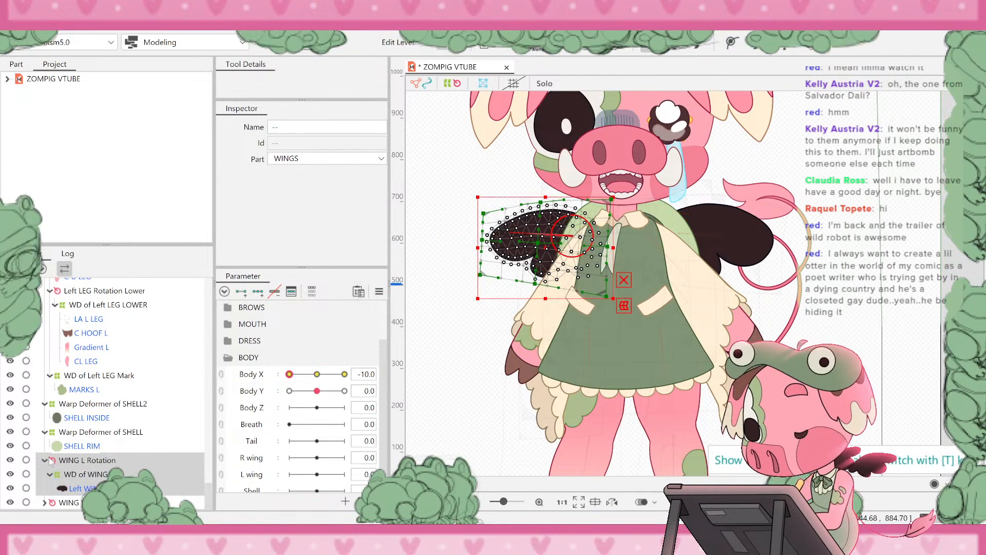
{"action": "left_click", "coordinate": [44, 461]}
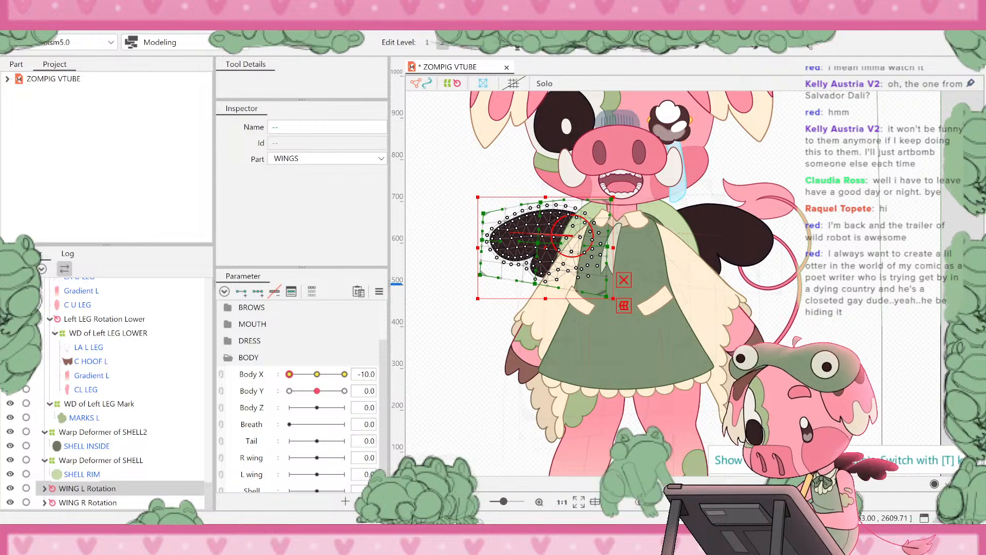
{"action": "left_click", "coordinate": [424, 346]}
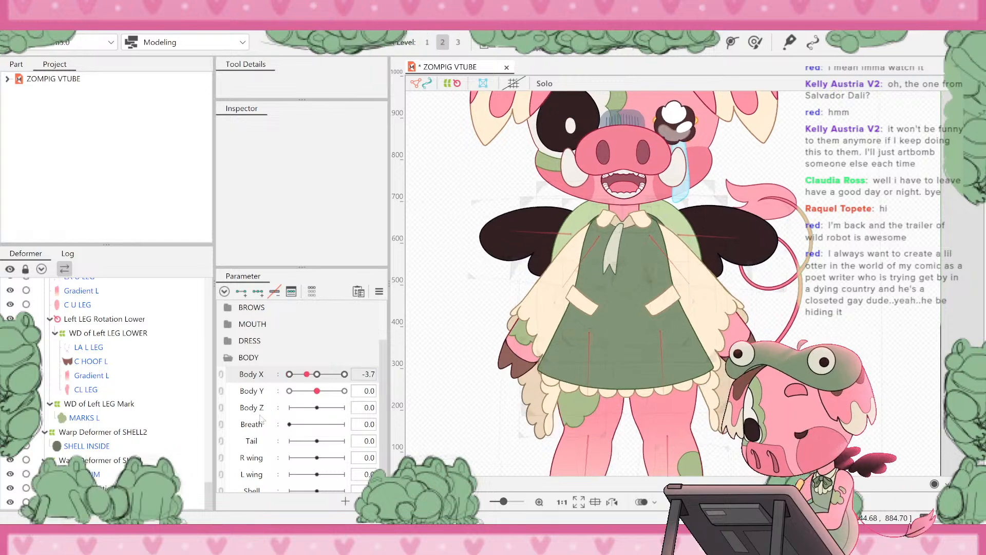
{"action": "left_click", "coordinate": [69, 491]}
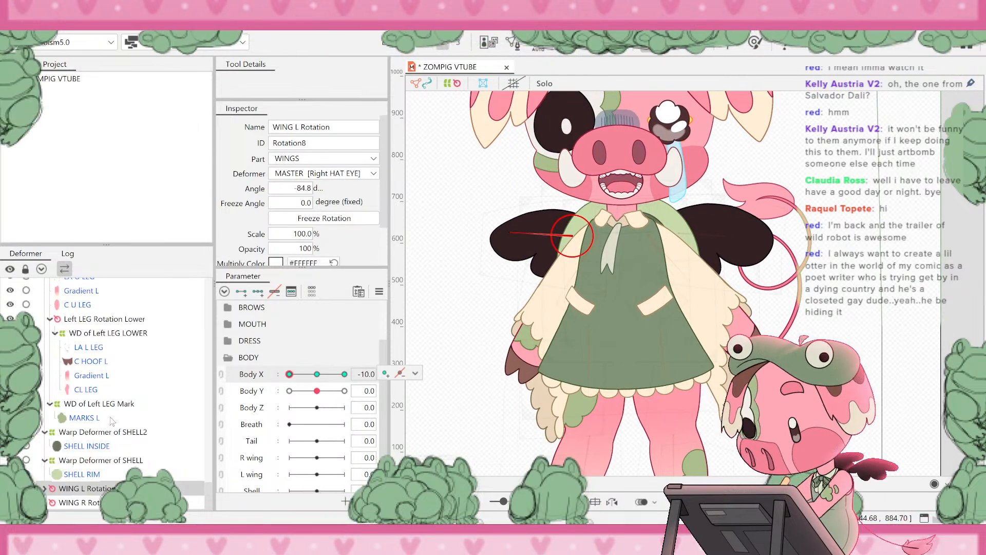
- Select SHELL BACK in the deformer hierarchy and shift it toward the Left WING side at Body X -10
{"action": "scroll", "coordinate": [86, 481], "scroll_direction": "up", "scroll_amount": 1}
{"action": "scroll", "coordinate": [81, 475], "scroll_direction": "up", "scroll_amount": 10}
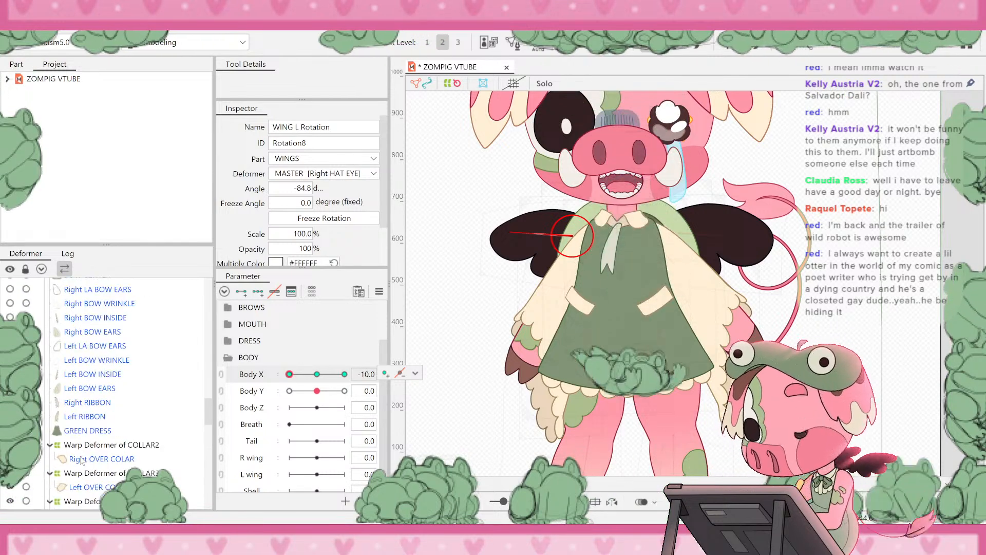
{"action": "scroll", "coordinate": [82, 457], "scroll_direction": "up", "scroll_amount": 10}
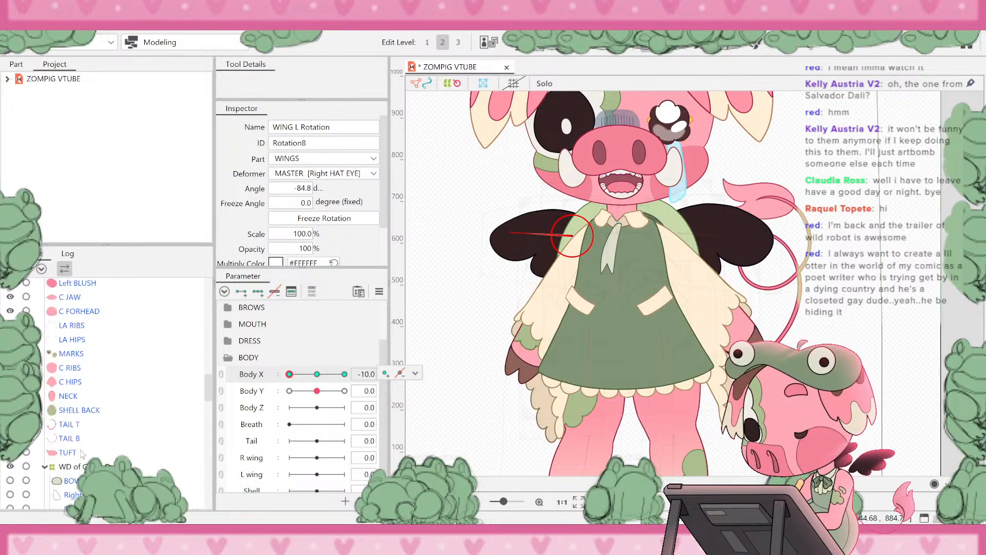
{"action": "left_click", "coordinate": [78, 410]}
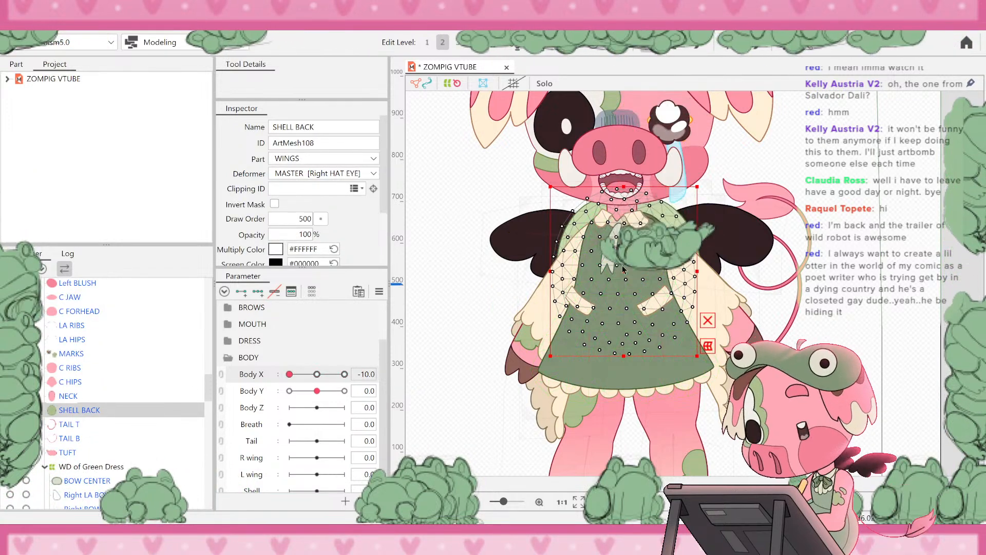
{"action": "left_click_drag", "start_coordinate": [616, 269], "coordinate": [584, 264]}
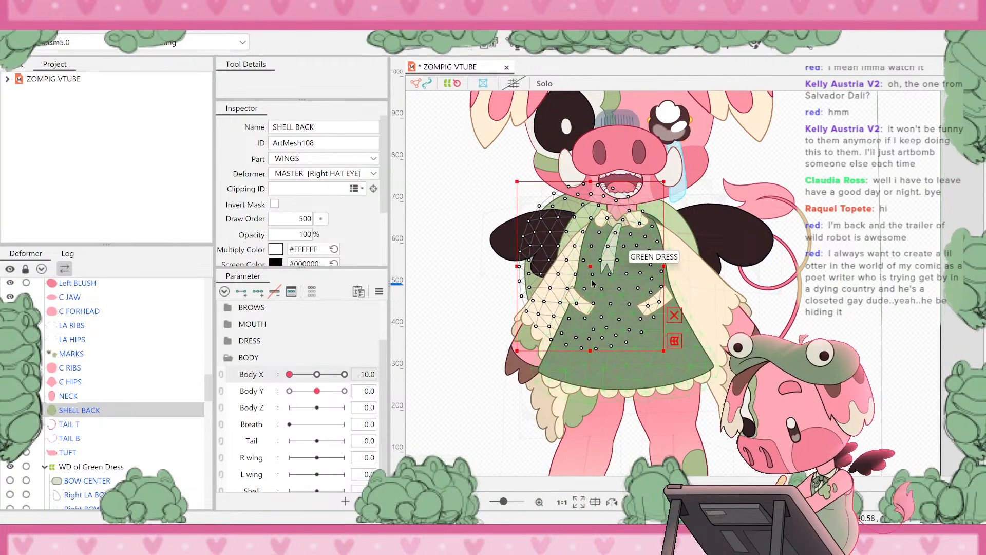
{"action": "left_click", "coordinate": [565, 269]}
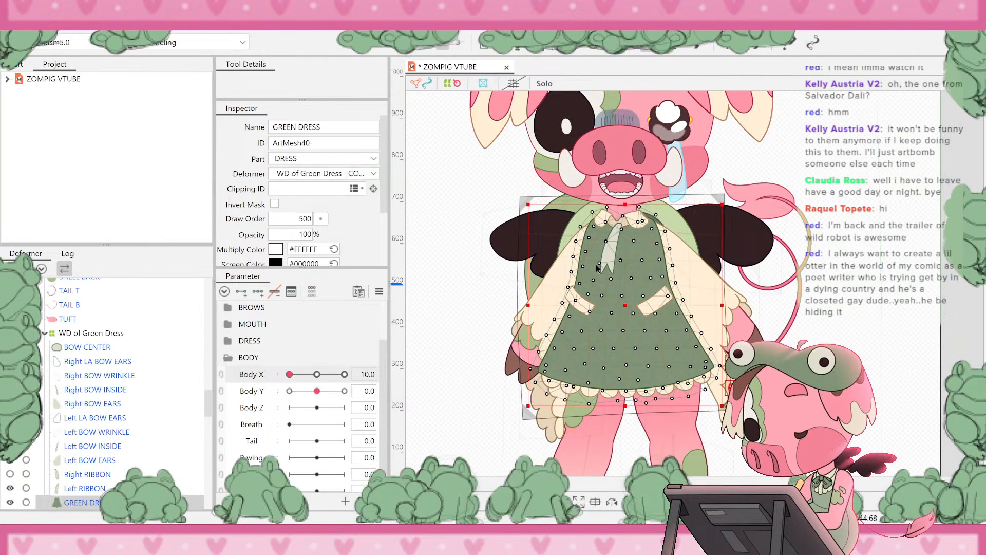
- Add three Body X keyforms to SHELL BACK and shift it toward the Left WING side at Body X -10
{"action": "left_click", "coordinate": [565, 270]}
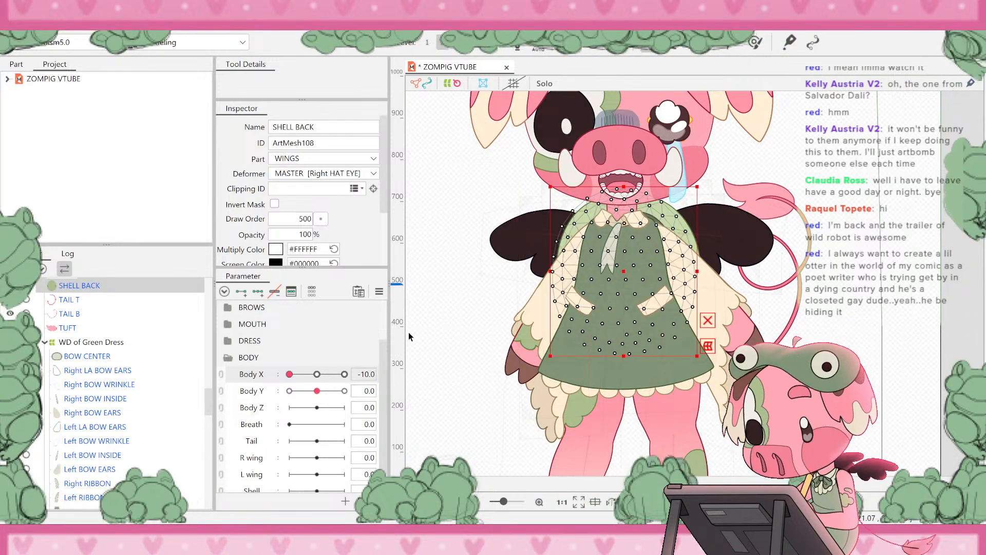
{"action": "left_click", "coordinate": [261, 294]}
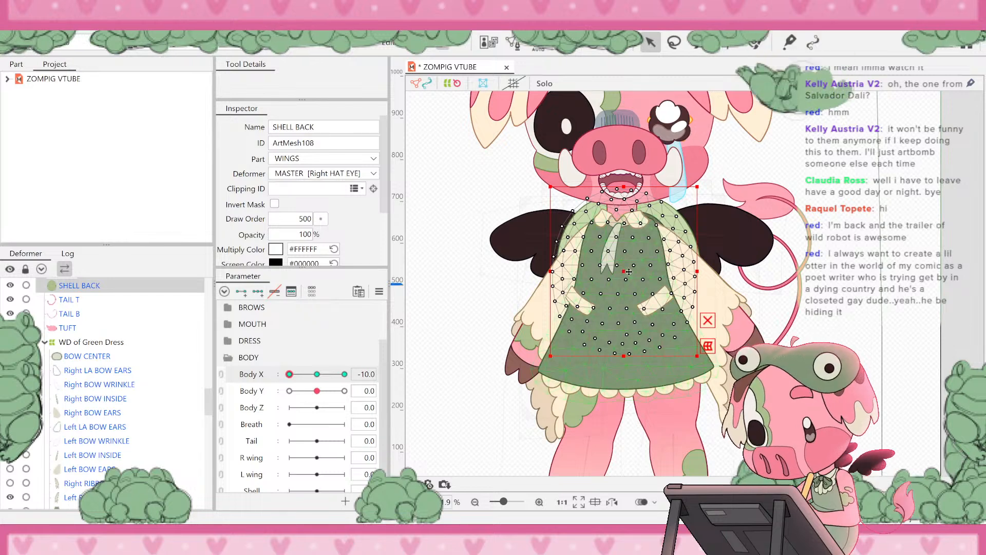
{"action": "left_click_drag", "start_coordinate": [639, 271], "coordinate": [644, 269]}
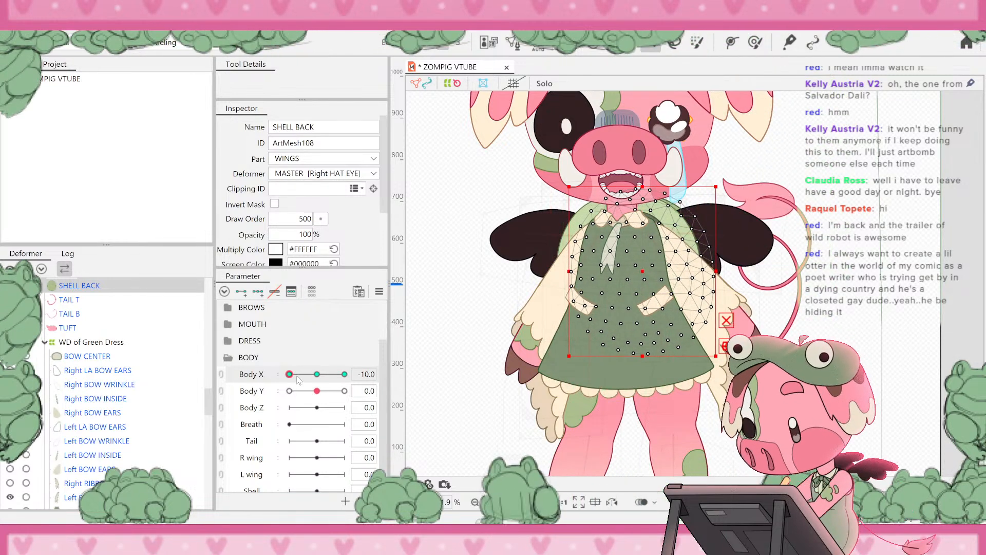
- Set Body X to 10, shift SHELL BACK toward the Right WING side, and deselect it after checking the turn
{"action": "left_click_drag", "start_coordinate": [297, 375], "coordinate": [345, 374]}
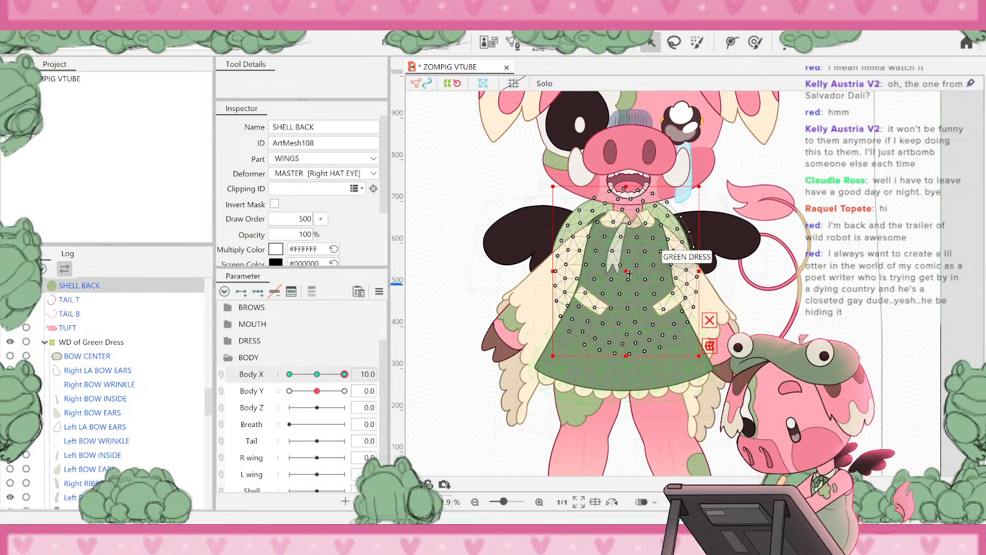
{"action": "left_click_drag", "start_coordinate": [627, 271], "coordinate": [610, 272]}
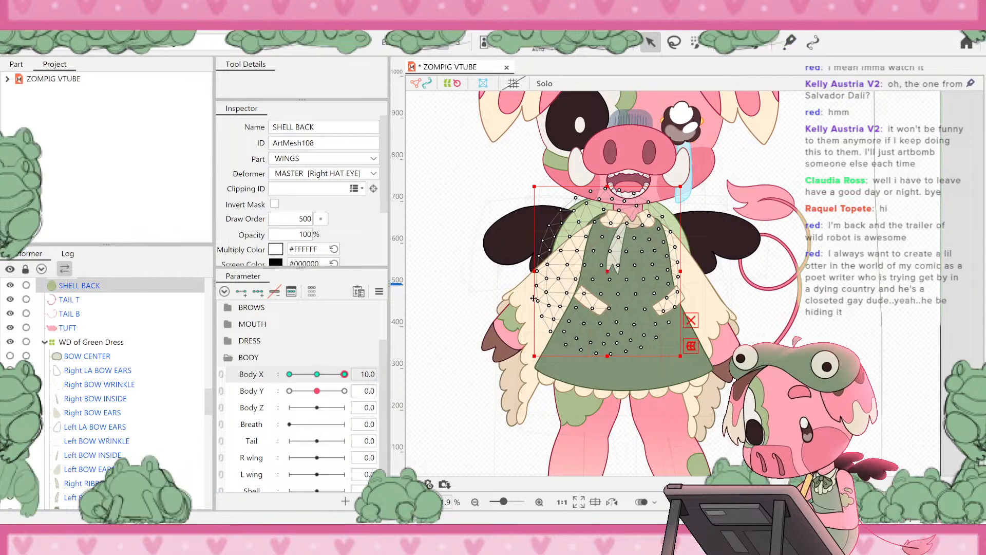
{"action": "left_click_drag", "start_coordinate": [322, 375], "coordinate": [270, 380]}
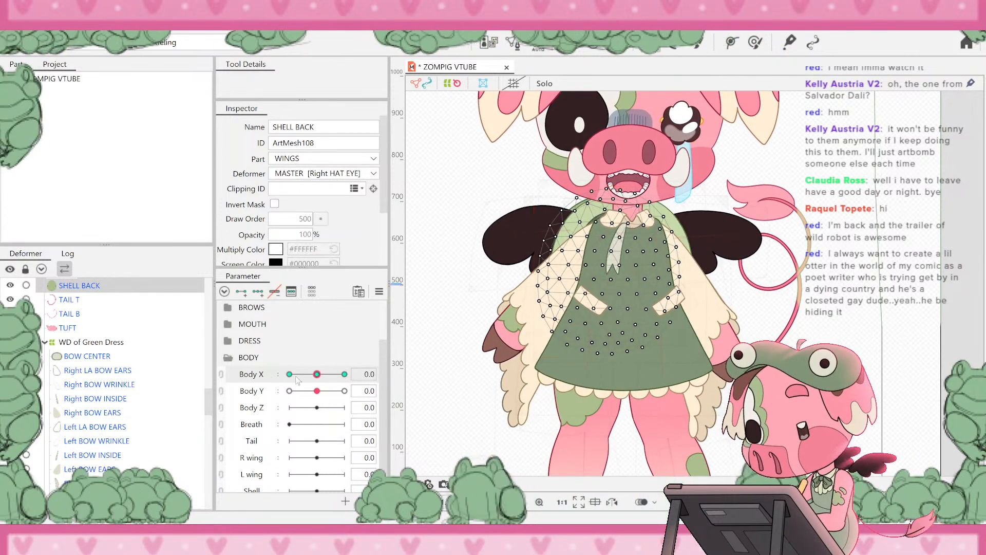
{"action": "left_click", "coordinate": [914, 290]}
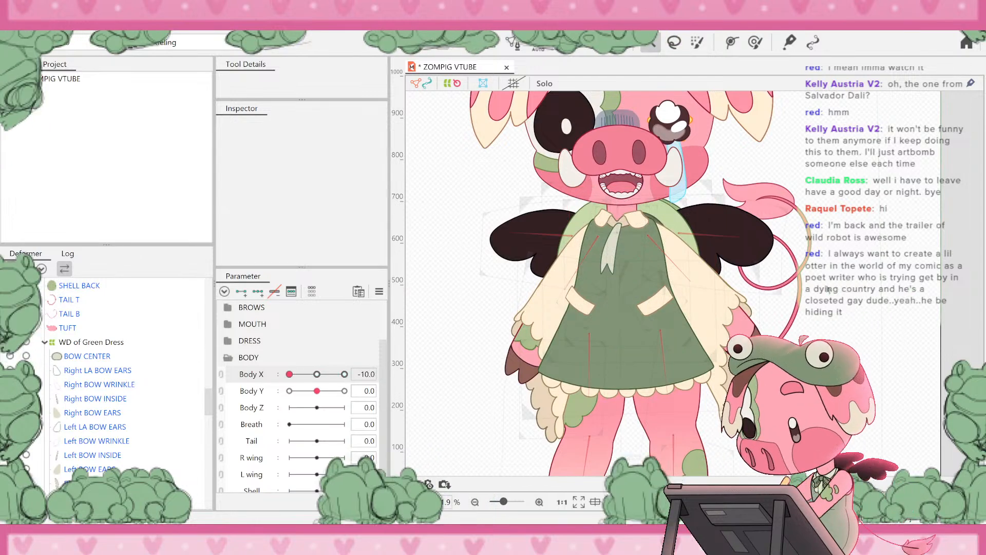
- Preview the body turn on the whole model by sweeping Body X repeatedly between -10 and 10
{"action": "scroll", "coordinate": [851, 318], "scroll_direction": "down", "scroll_amount": 4}
{"action": "scroll", "coordinate": [851, 318], "scroll_direction": "up", "scroll_amount": 1}
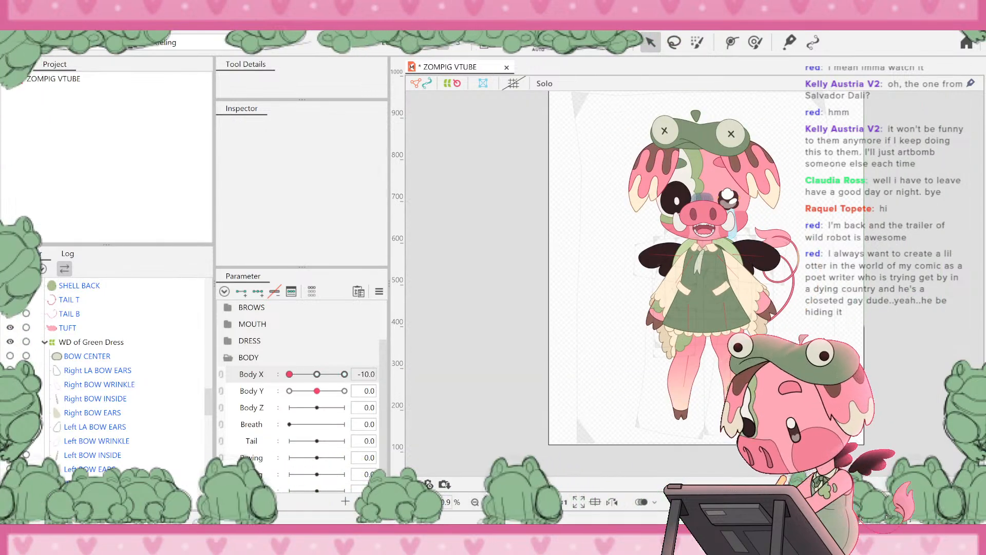
{"action": "left_click_drag", "start_coordinate": [290, 374], "coordinate": [276, 409]}
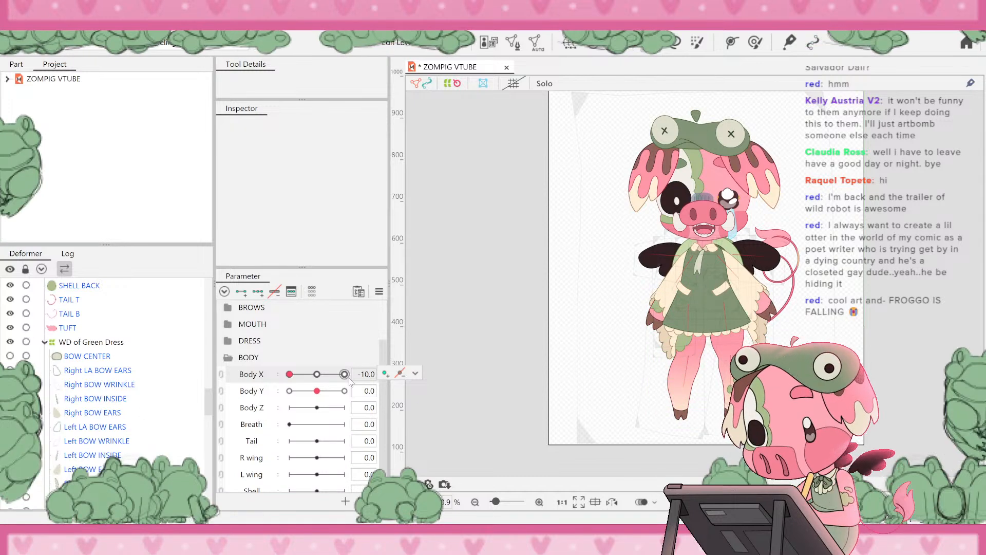
{"action": "left_click_drag", "start_coordinate": [291, 374], "coordinate": [328, 381]}
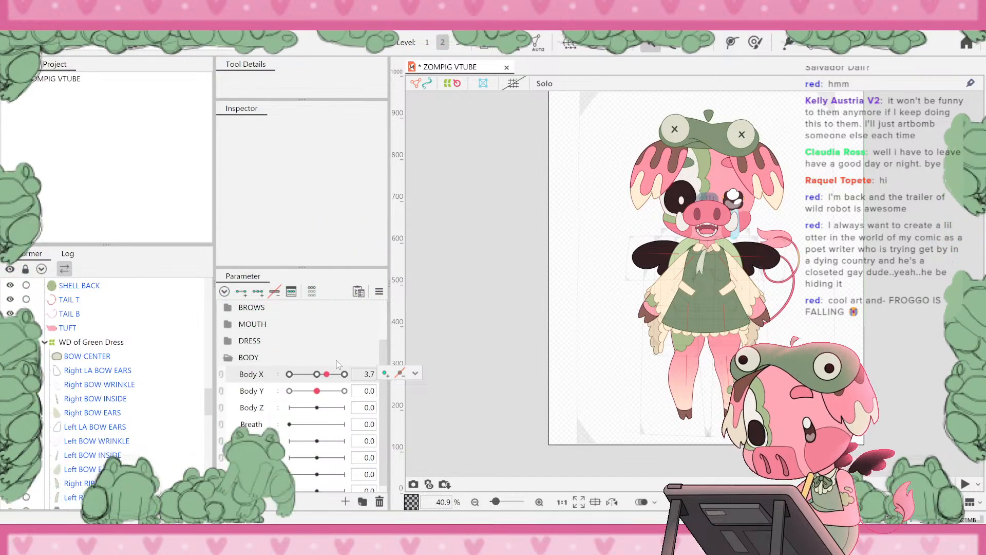
{"action": "left_click_drag", "start_coordinate": [325, 375], "coordinate": [375, 369]}
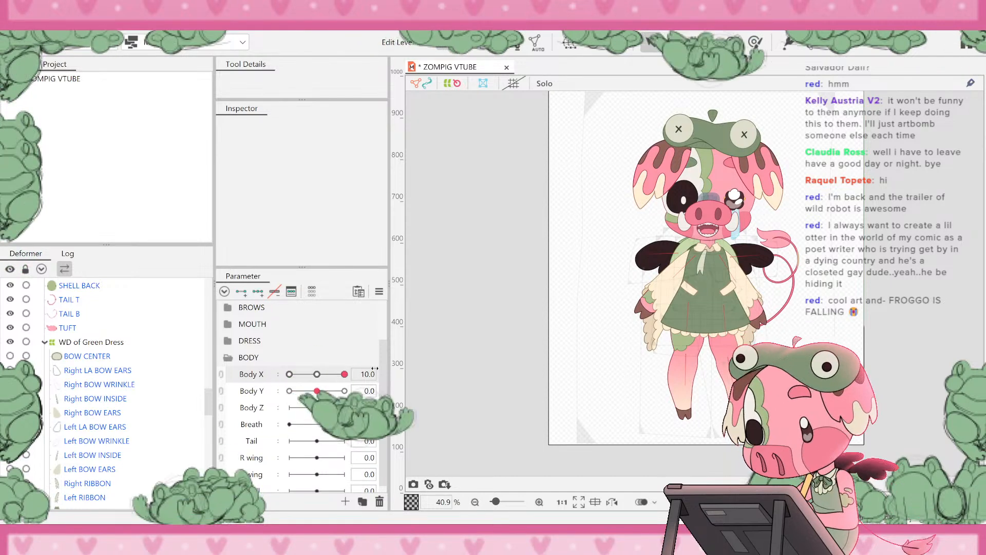
{"action": "left_click_drag", "start_coordinate": [344, 374], "coordinate": [402, 362]}
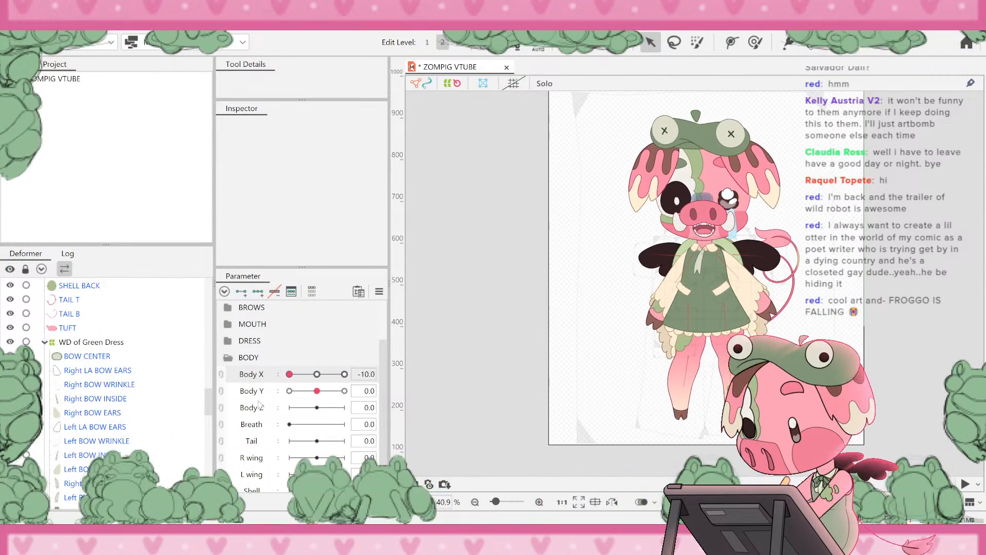
{"action": "left_click_drag", "start_coordinate": [259, 401], "coordinate": [405, 394]}
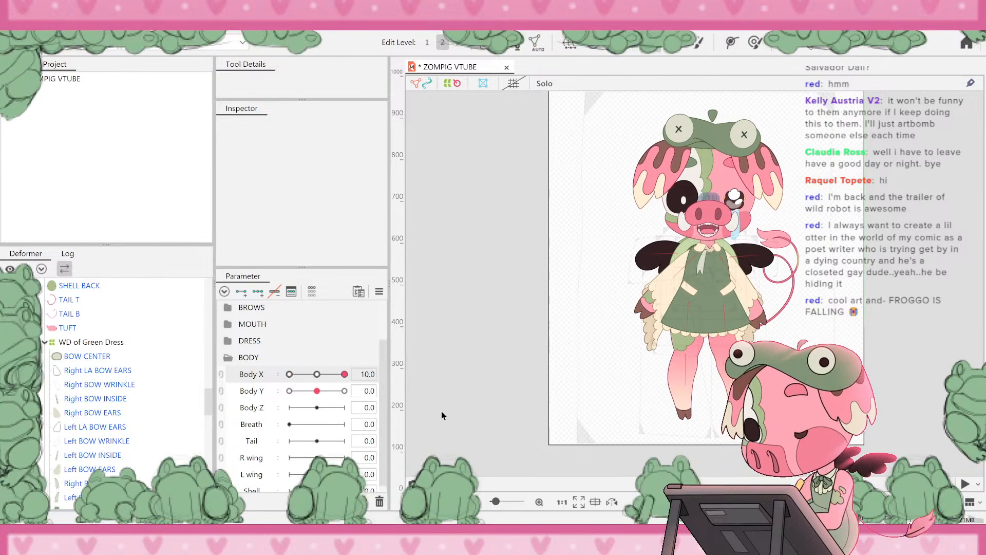
{"action": "left_click_drag", "start_coordinate": [345, 374], "coordinate": [305, 416]}
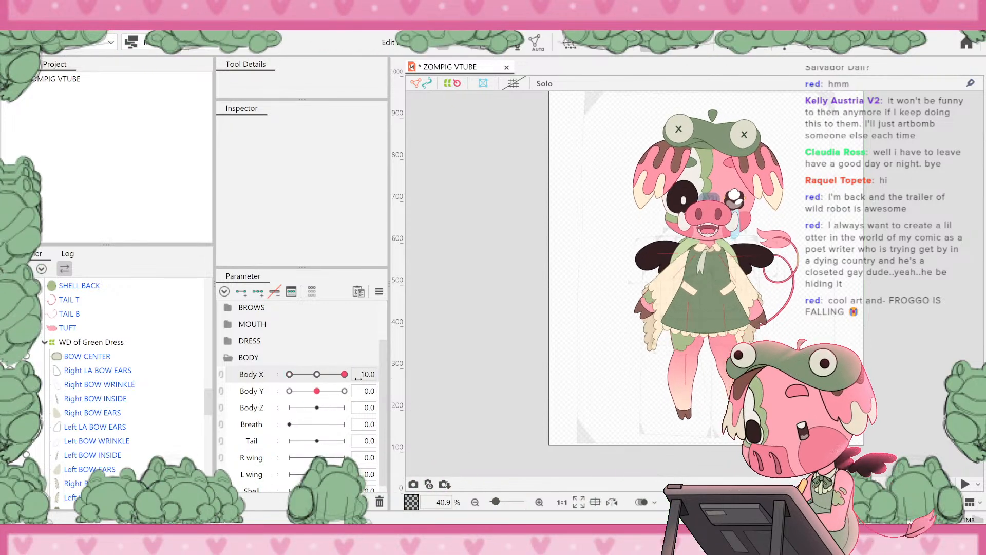
{"action": "left_click_drag", "start_coordinate": [281, 384], "coordinate": [181, 419]}
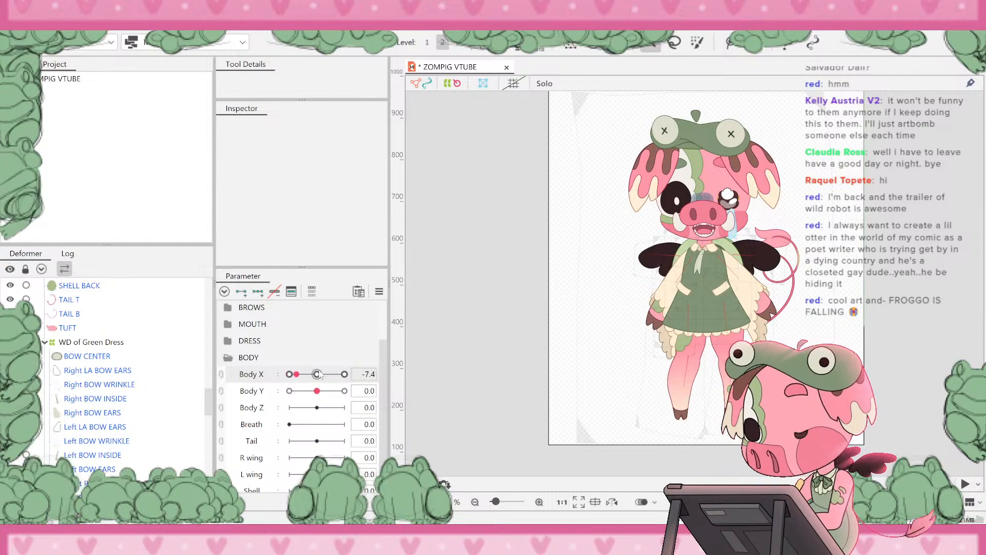
{"action": "left_click_drag", "start_coordinate": [318, 375], "coordinate": [436, 346]}
{"action": "left_click_drag", "start_coordinate": [356, 365], "coordinate": [248, 405]}
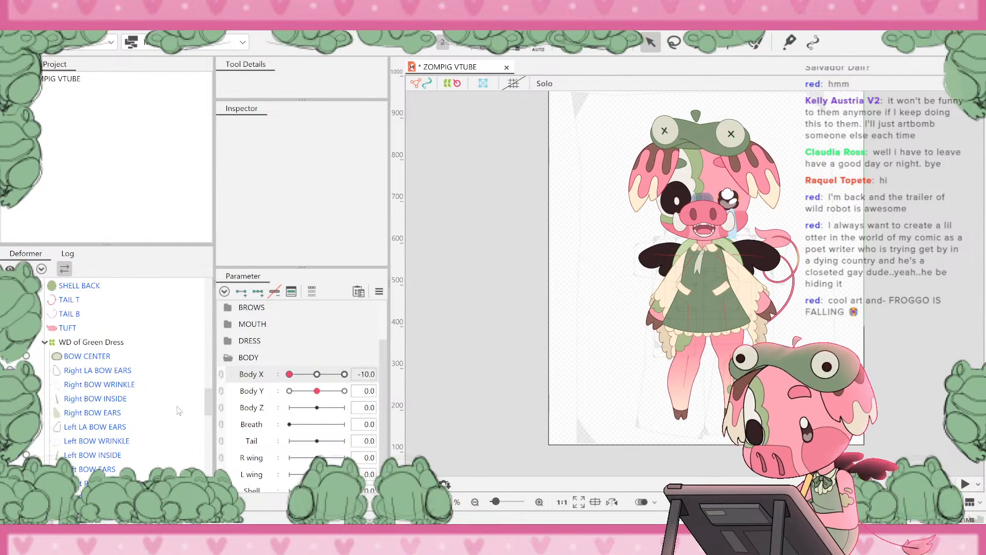
{"action": "left_click_drag", "start_coordinate": [370, 369], "coordinate": [475, 353]}
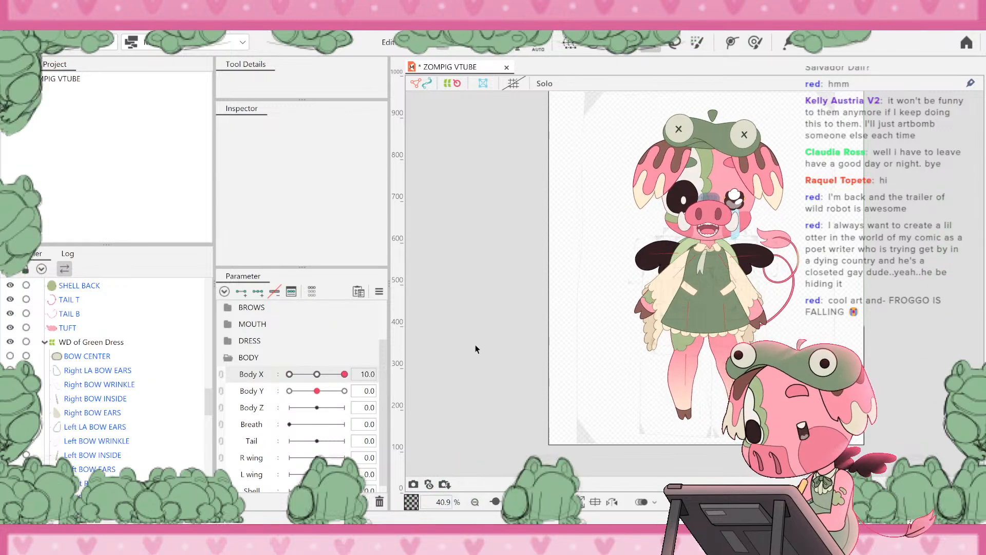
{"action": "left_click_drag", "start_coordinate": [291, 378], "coordinate": [204, 386]}
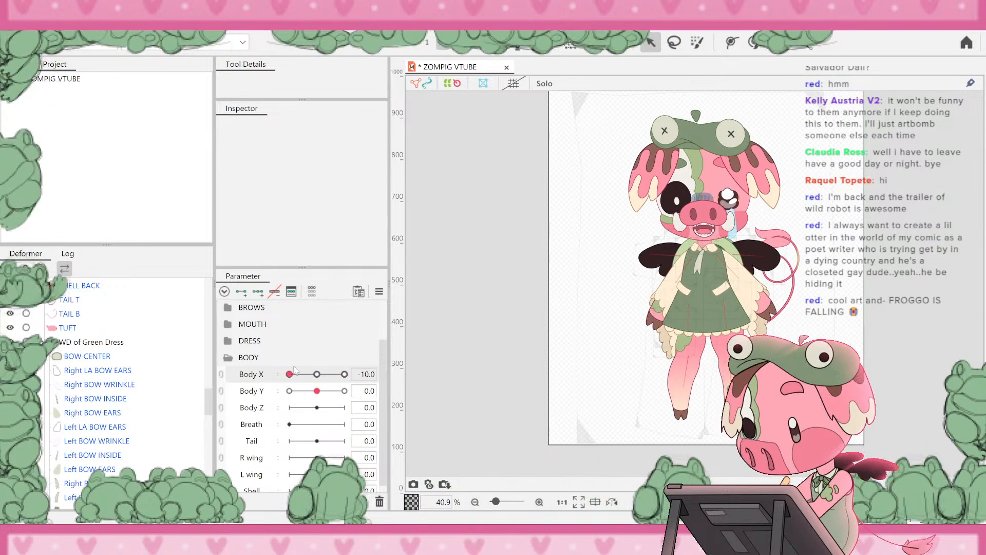
{"action": "left_click_drag", "start_coordinate": [295, 368], "coordinate": [460, 350]}
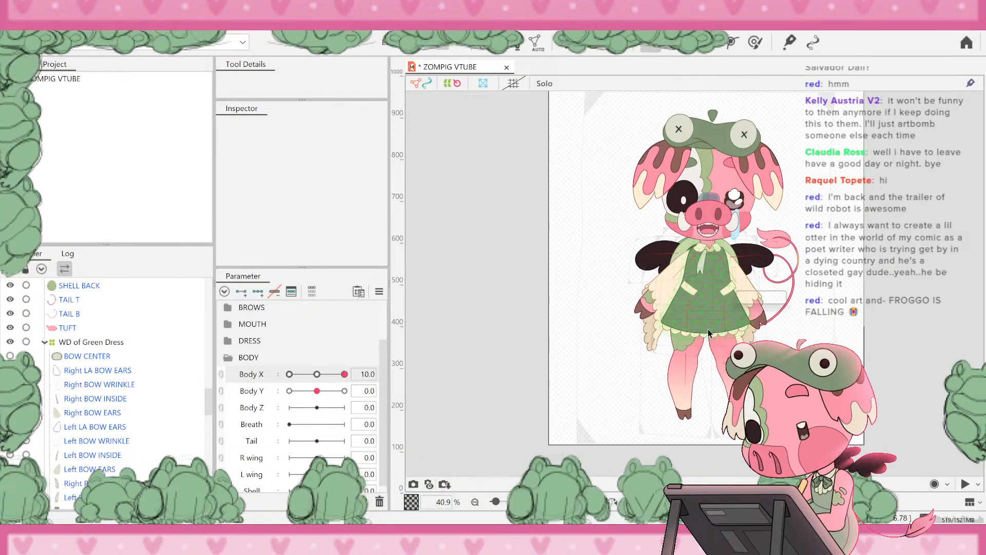
{"action": "scroll", "coordinate": [711, 328], "scroll_direction": "up", "scroll_amount": 3}
{"action": "scroll", "coordinate": [788, 332], "scroll_direction": "down", "scroll_amount": 5}
{"action": "scroll", "coordinate": [788, 329], "scroll_direction": "up", "scroll_amount": 4}
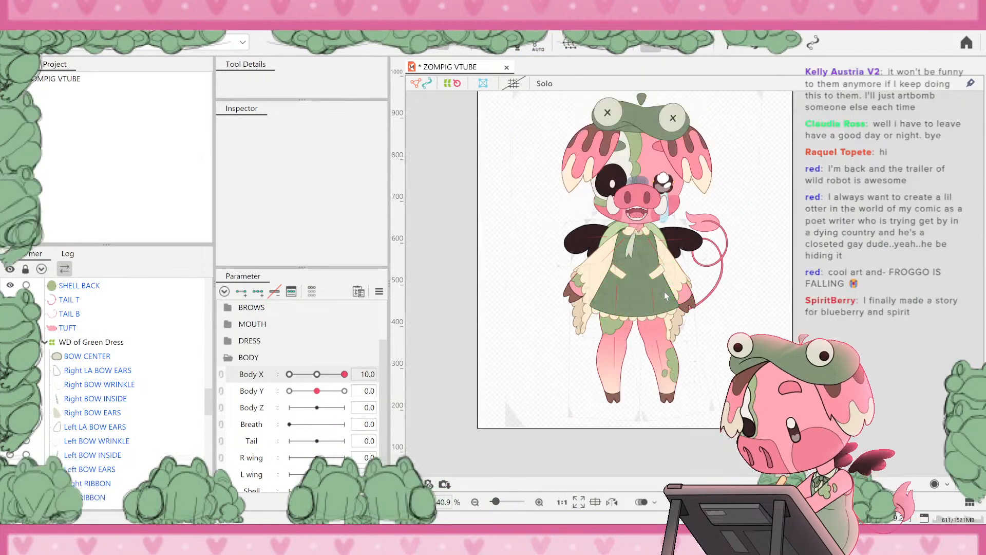
{"action": "scroll", "coordinate": [631, 303], "scroll_direction": "up", "scroll_amount": 3}
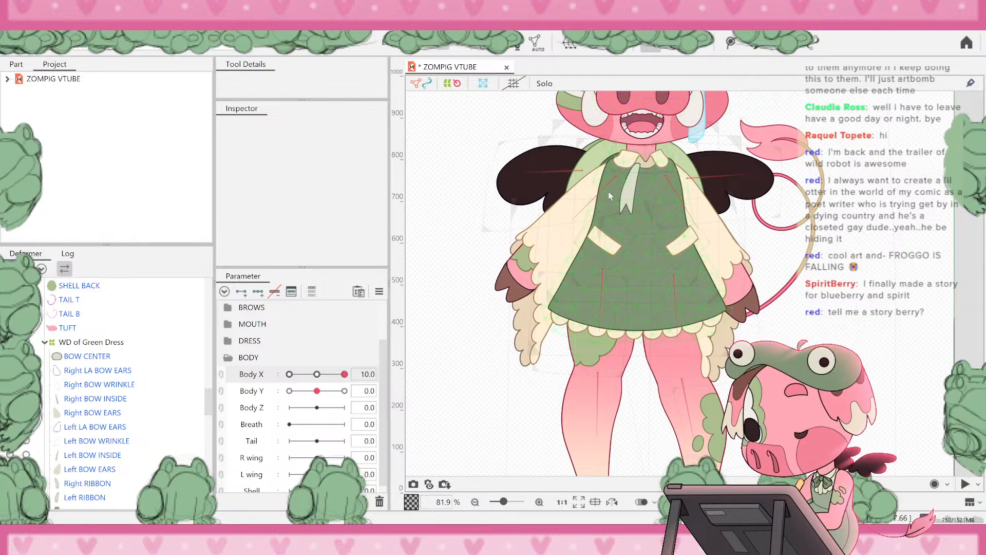
{"action": "scroll", "coordinate": [609, 192], "scroll_direction": "down", "scroll_amount": 5}
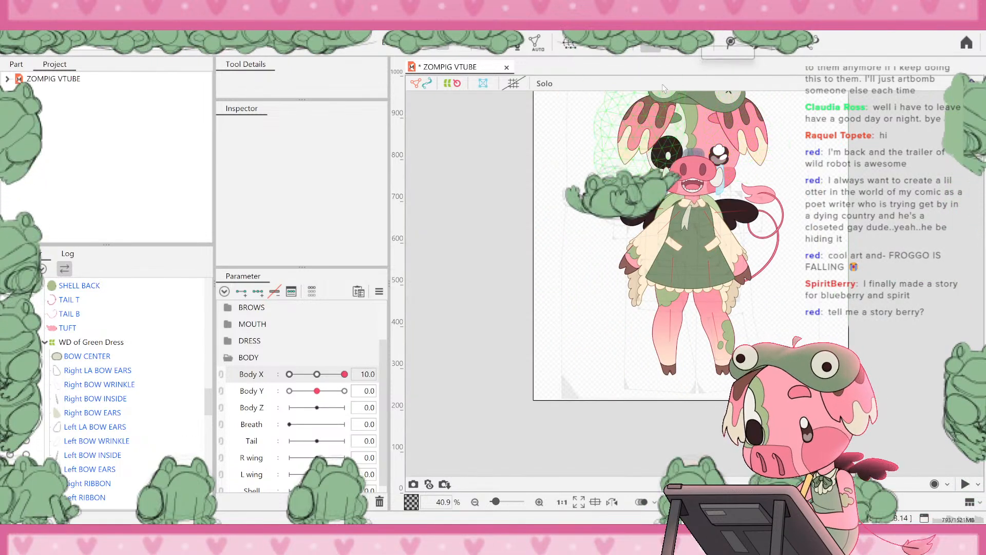
{"action": "scroll", "coordinate": [661, 84], "scroll_direction": "up", "scroll_amount": 3}
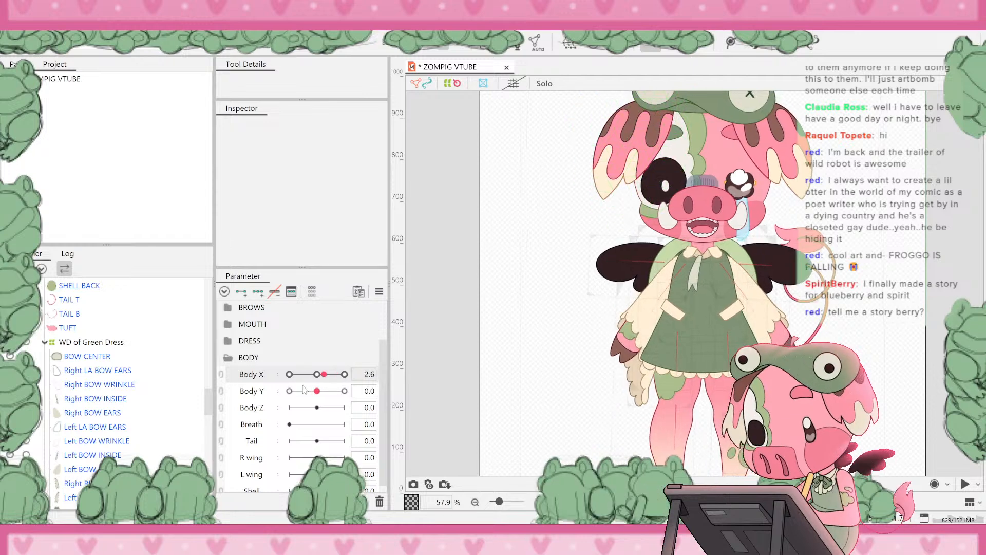
- Link Body X and Body Y into one combined parameter grid and preview the body movement across its extremes
{"action": "left_click_drag", "start_coordinate": [404, 390], "coordinate": [289, 391]}
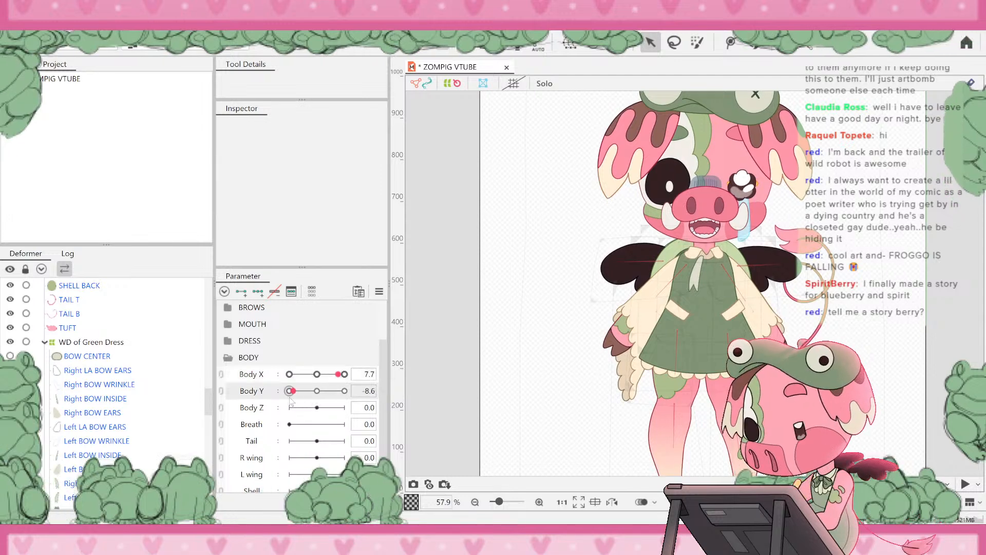
{"action": "left_click", "coordinate": [222, 376]}
{"action": "mouse_move", "coordinate": [338, 420]}
{"action": "left_mouse_down"}
{"action": "mouse_move", "coordinate": [289, 394]}
{"action": "mouse_move", "coordinate": [330, 362]}
{"action": "mouse_move", "coordinate": [339, 393]}
{"action": "mouse_move", "coordinate": [294, 419]}
{"action": "mouse_move", "coordinate": [312, 422]}
{"action": "mouse_move", "coordinate": [323, 360]}
{"action": "mouse_move", "coordinate": [376, 364]}
{"action": "mouse_move", "coordinate": [295, 366]}
{"action": "mouse_move", "coordinate": [347, 344]}
{"action": "mouse_move", "coordinate": [338, 388]}
{"action": "mouse_move", "coordinate": [291, 356]}
{"action": "mouse_move", "coordinate": [349, 347]}
{"action": "mouse_move", "coordinate": [331, 403]}
{"action": "left_mouse_up"}
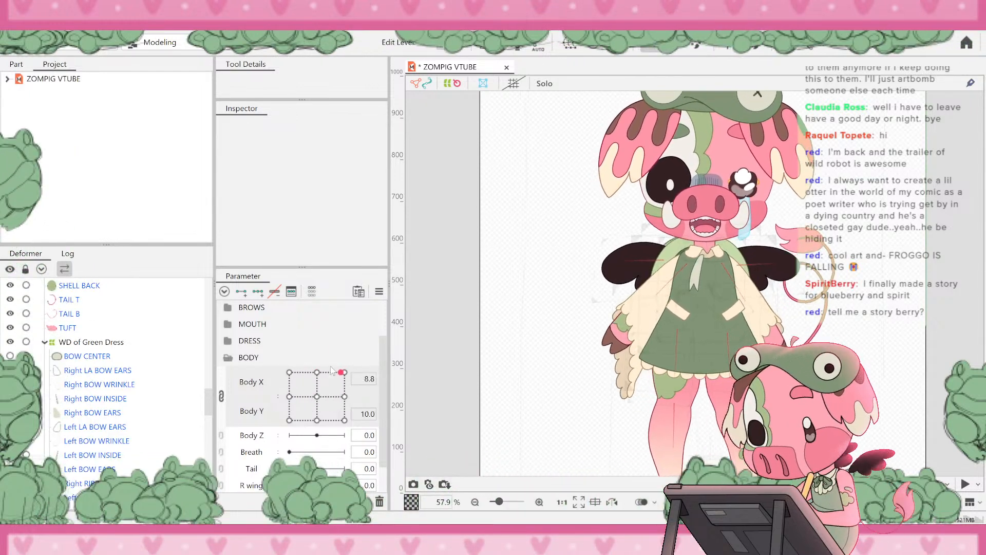
{"action": "left_click_drag", "start_coordinate": [327, 363], "coordinate": [351, 390]}
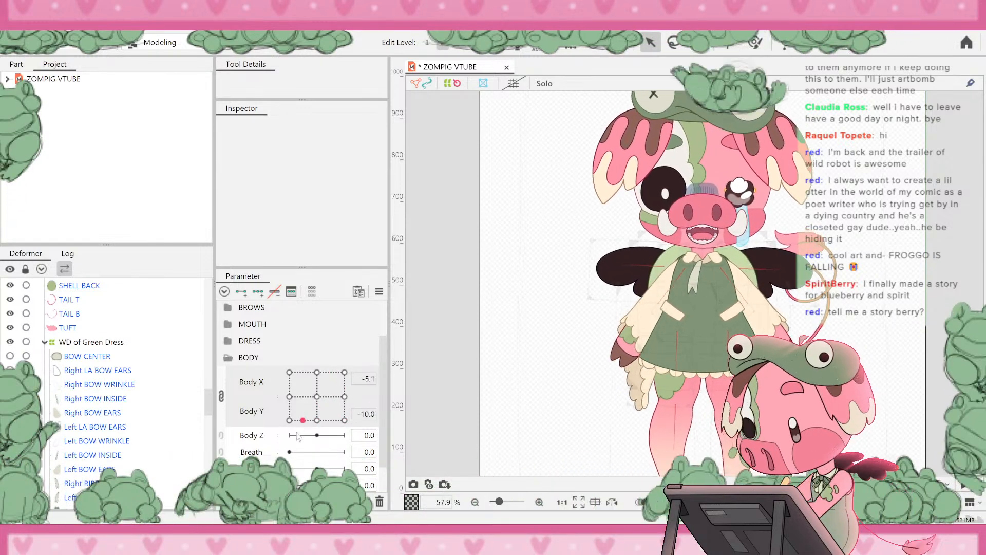
{"action": "left_click_drag", "start_coordinate": [297, 435], "coordinate": [278, 410]}
{"action": "left_click_drag", "start_coordinate": [349, 403], "coordinate": [283, 400]}
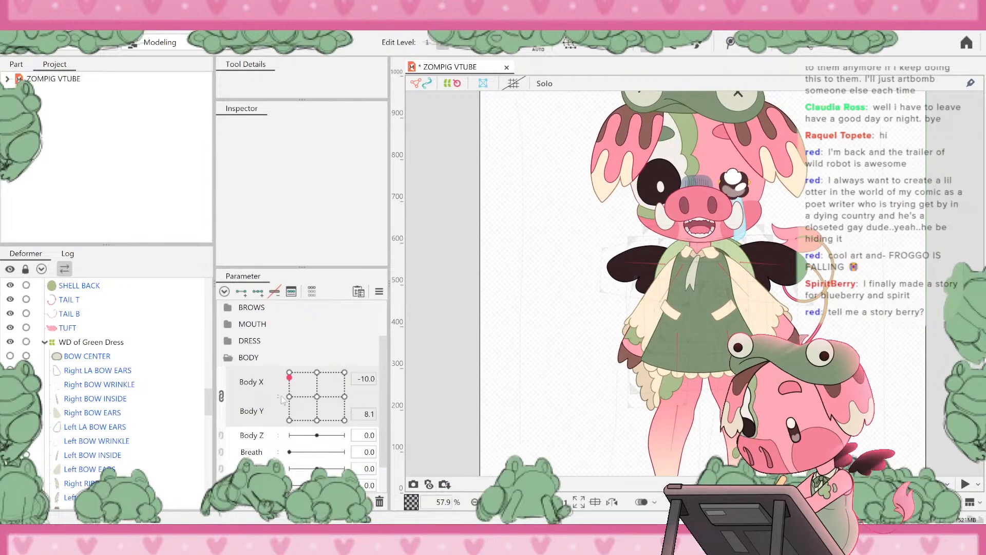
{"action": "left_click_drag", "start_coordinate": [348, 393], "coordinate": [287, 405]}
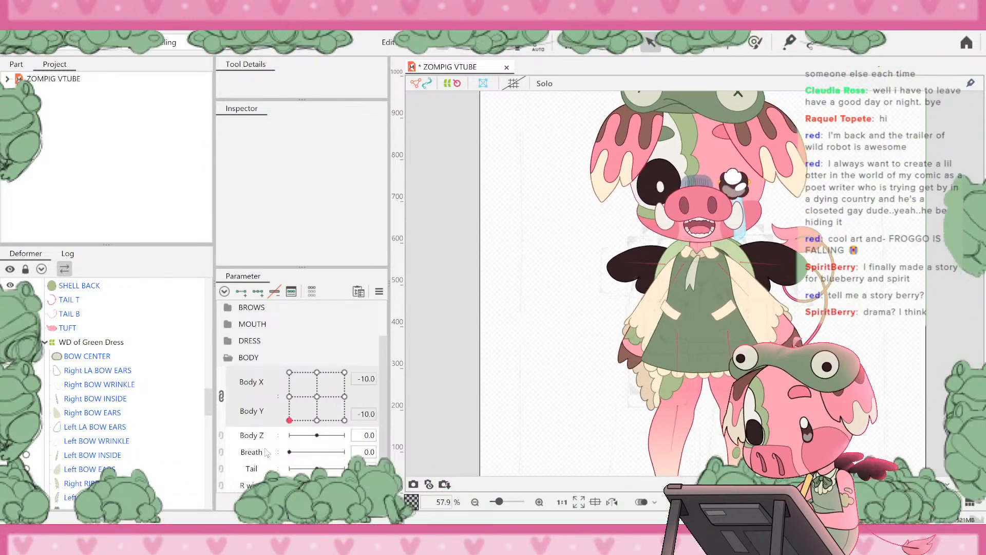
{"action": "left_click_drag", "start_coordinate": [326, 372], "coordinate": [319, 403]}
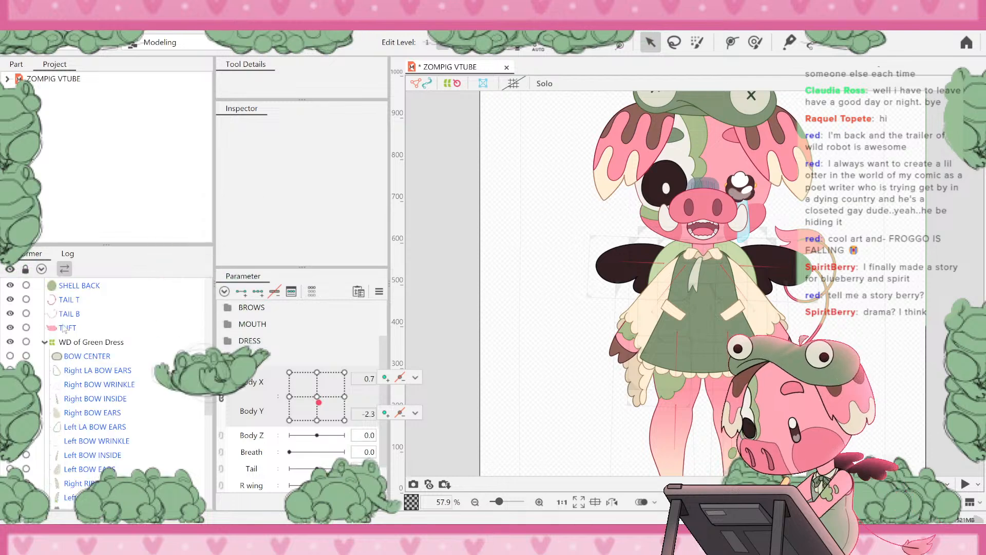
- Make all bow and ribbon pieces from BOW CENTER through Left RIBBON under WD of Green Dress visible, and deselect them
{"action": "left_click", "coordinate": [72, 342]}
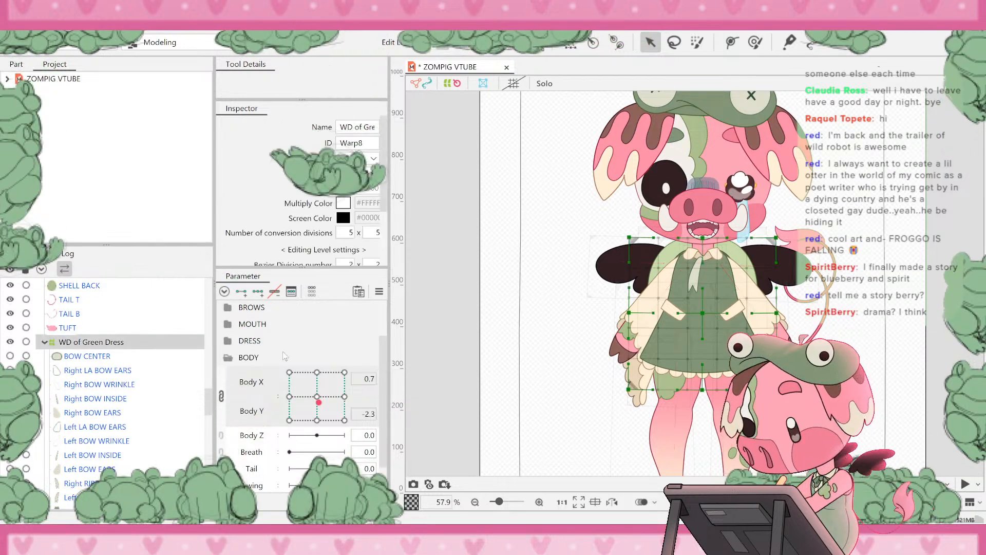
{"action": "scroll", "coordinate": [89, 413], "scroll_direction": "down", "scroll_amount": 2}
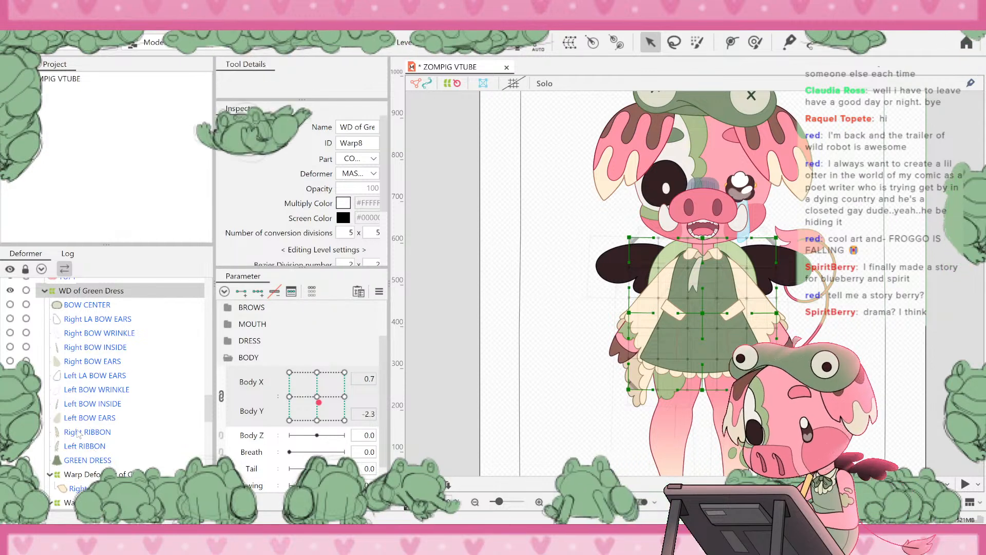
{"action": "left_click", "coordinate": [82, 446]}
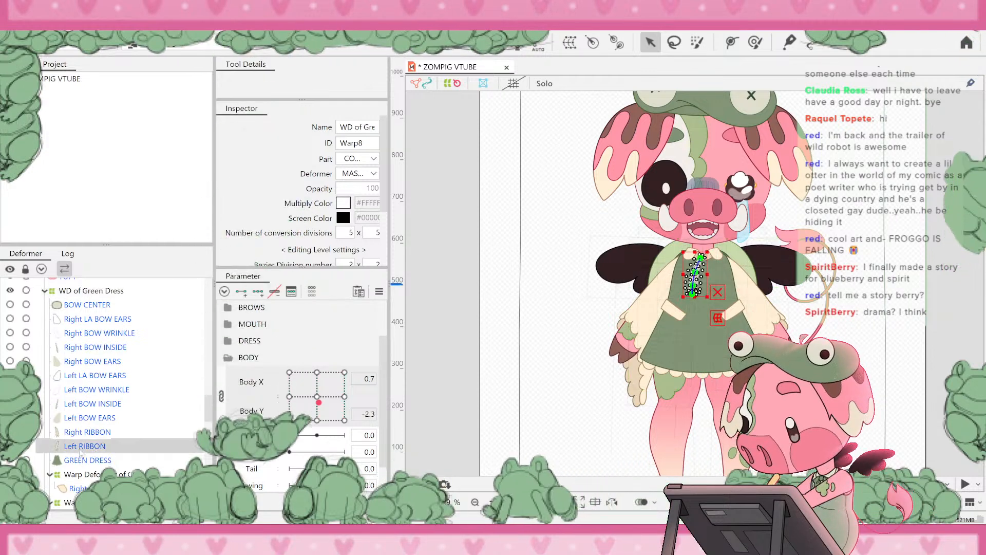
{"action": "left_click", "coordinate": [85, 304], "text": "shift"}
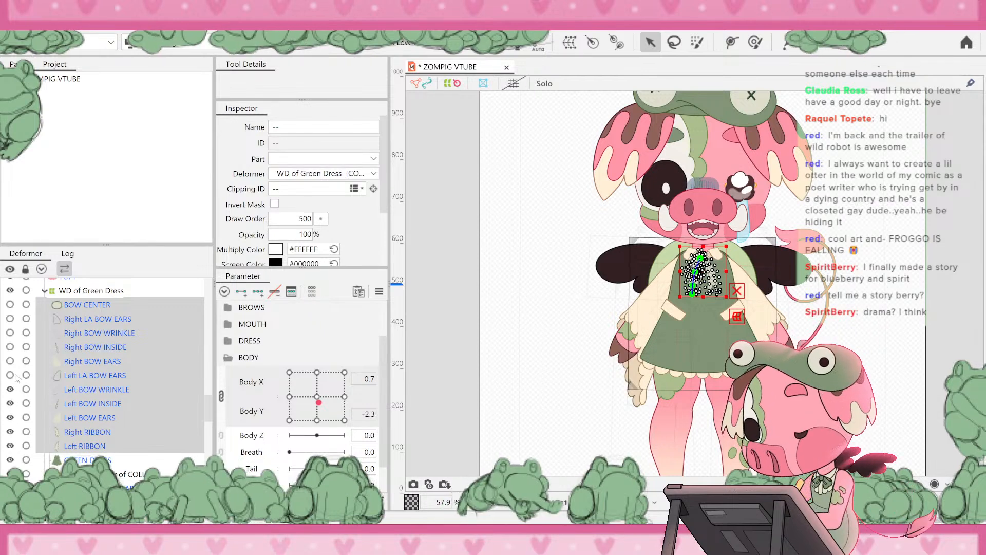
{"action": "left_click", "coordinate": [10, 318]}
{"action": "left_click", "coordinate": [10, 304]}
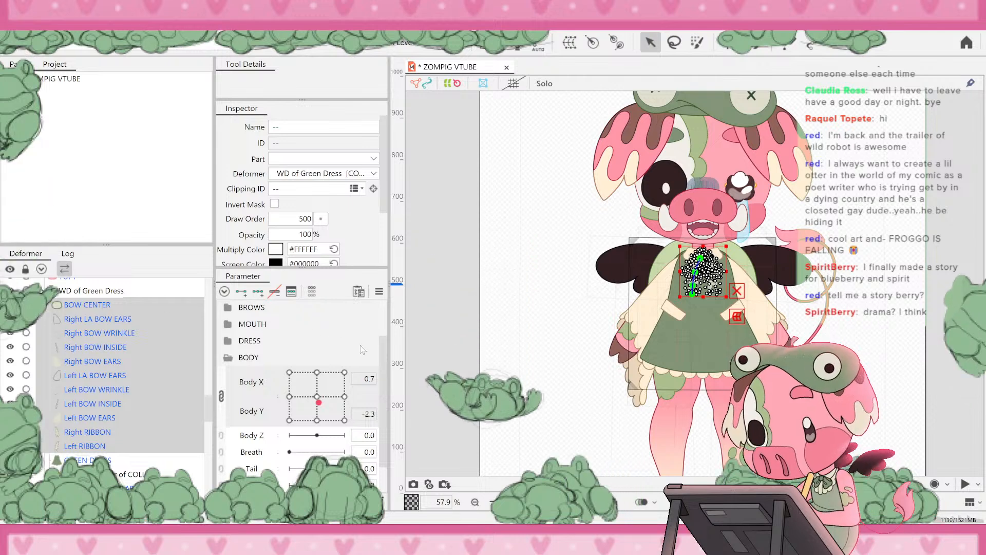
{"action": "left_click", "coordinate": [470, 316]}
{"action": "scroll", "coordinate": [652, 301], "scroll_direction": "up", "scroll_amount": 5}
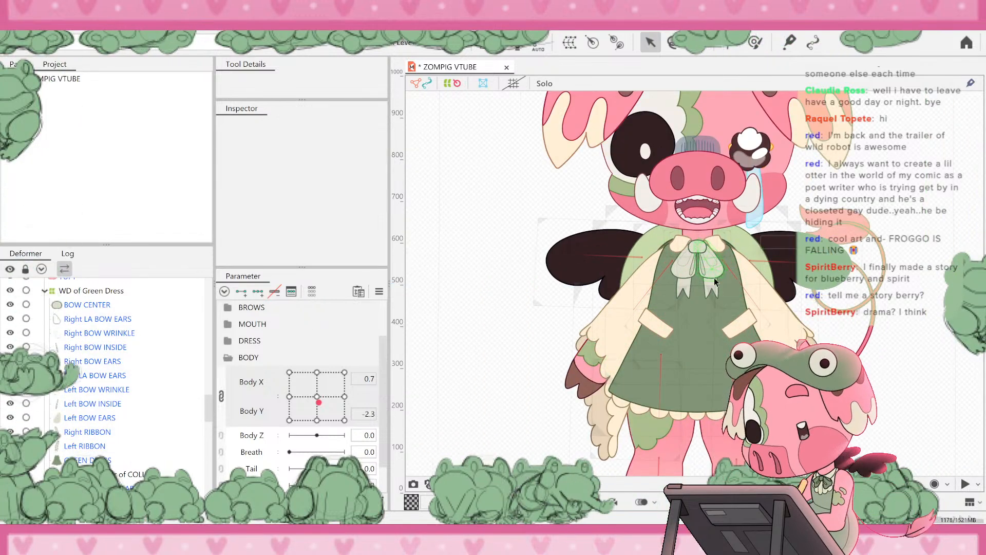
- Preview the bow and ribbon movement by shifting the combined Bow X and Bow Y parameter in the DRESS group
{"action": "left_click", "coordinate": [228, 359]}
{"action": "left_click", "coordinate": [227, 393]}
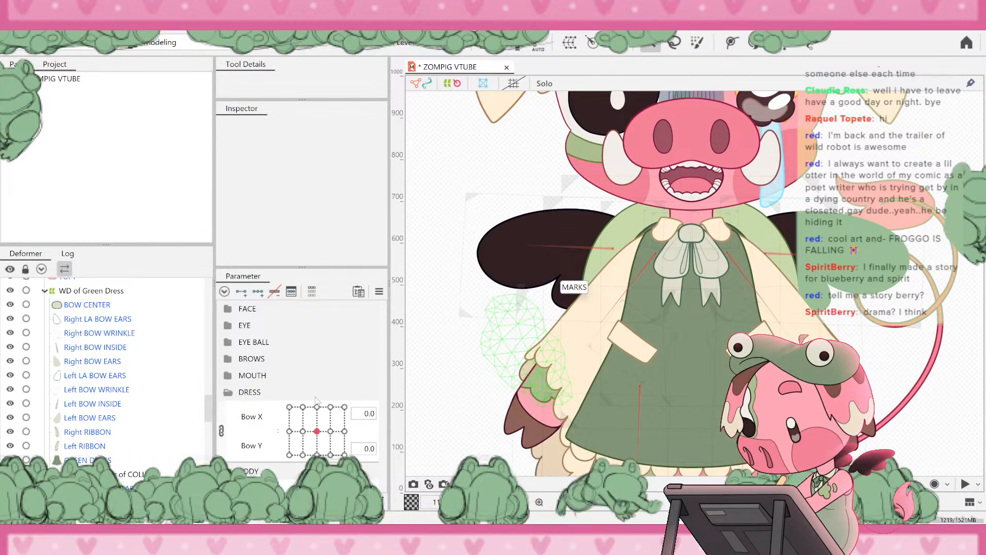
{"action": "mouse_move", "coordinate": [317, 431]}
{"action": "left_mouse_down"}
{"action": "mouse_move", "coordinate": [315, 414]}
{"action": "mouse_move", "coordinate": [339, 407]}
{"action": "mouse_move", "coordinate": [315, 437]}
{"action": "mouse_move", "coordinate": [331, 434]}
{"action": "mouse_move", "coordinate": [310, 436]}
{"action": "left_mouse_up"}
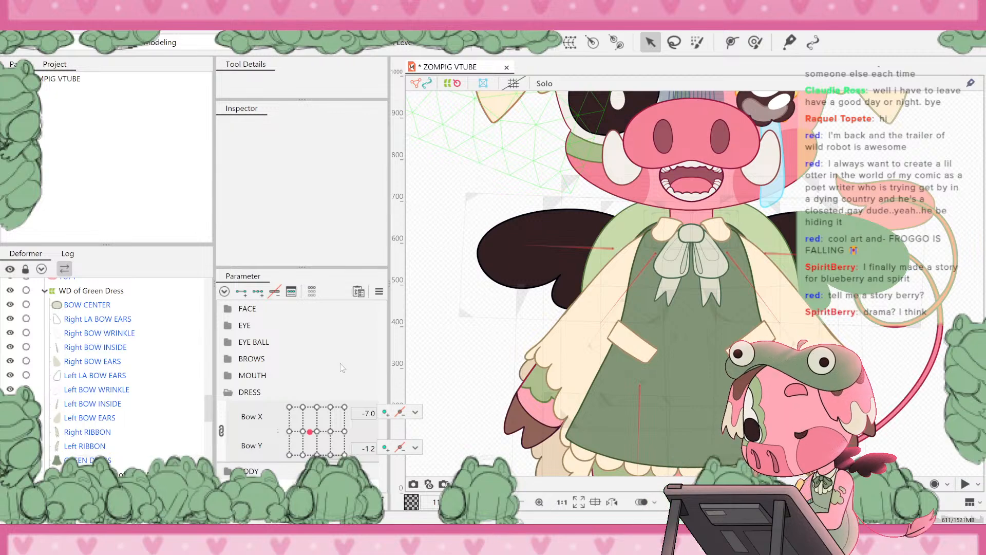
{"action": "left_click", "coordinate": [228, 393]}
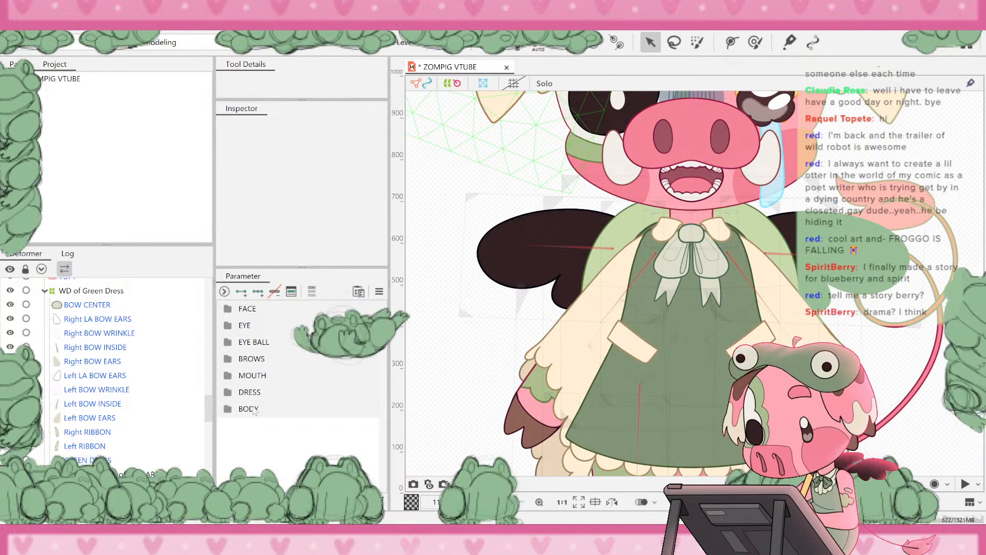
- Reset the combined Body X and Body Y parameter in the BODY group to 0
{"action": "left_click", "coordinate": [230, 409]}
{"action": "scroll", "coordinate": [282, 413], "scroll_direction": "down", "scroll_amount": 1}
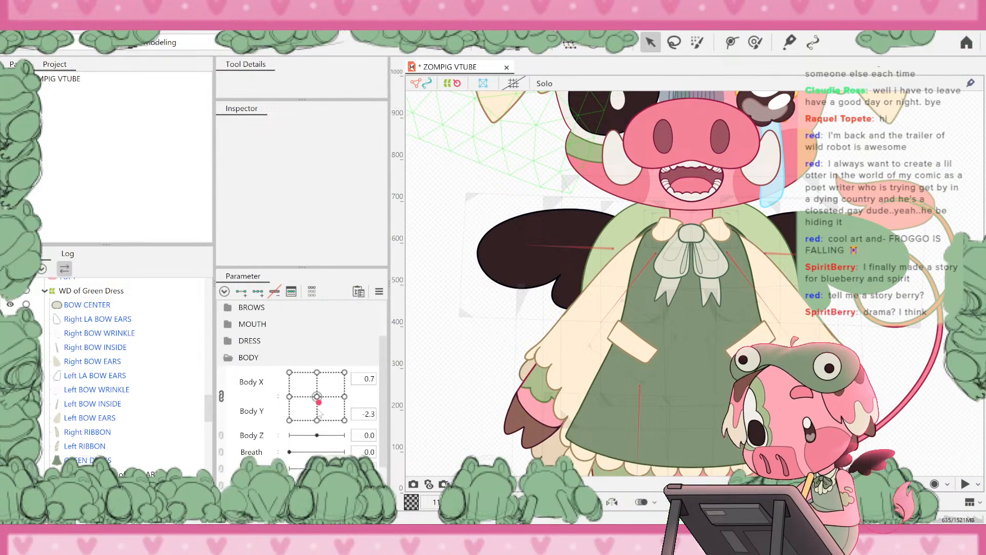
{"action": "mouse_move", "coordinate": [318, 402]}
{"action": "left_mouse_down"}
{"action": "mouse_move", "coordinate": [353, 414]}
{"action": "mouse_move", "coordinate": [308, 409]}
{"action": "mouse_move", "coordinate": [310, 389]}
{"action": "mouse_move", "coordinate": [317, 405]}
{"action": "left_mouse_up"}
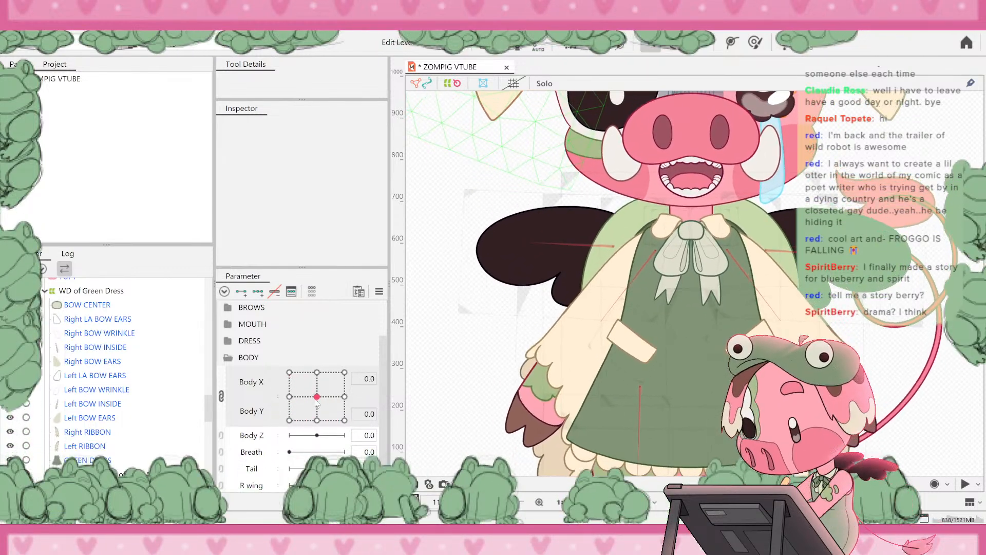
- Create the warp deformer "Warp Deformer of BOW" as parent of all pieces from BOW CENTER through Left RIBBON, with 2 × 2 Bezier divisions
{"action": "left_click", "coordinate": [90, 305]}
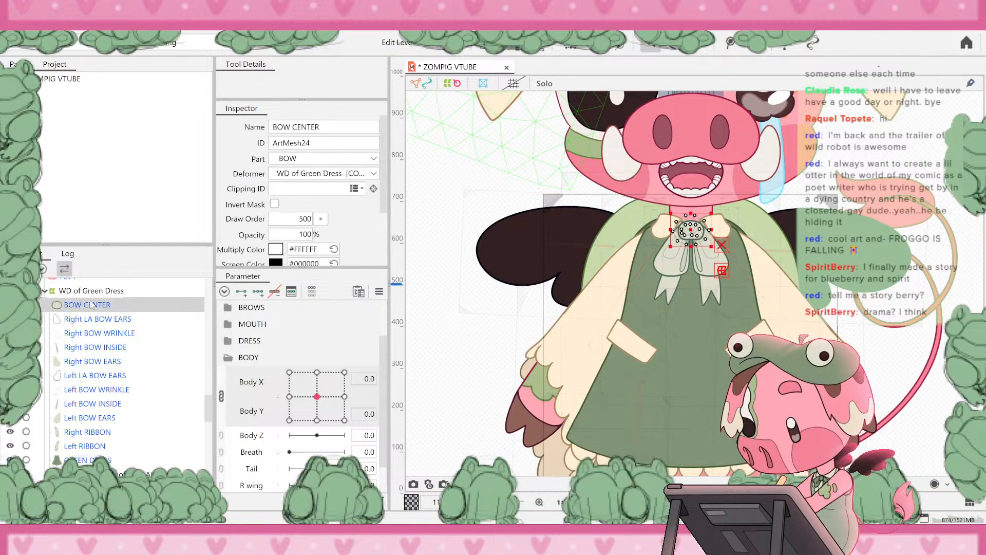
{"action": "scroll", "coordinate": [84, 360], "scroll_direction": "down", "scroll_amount": 2}
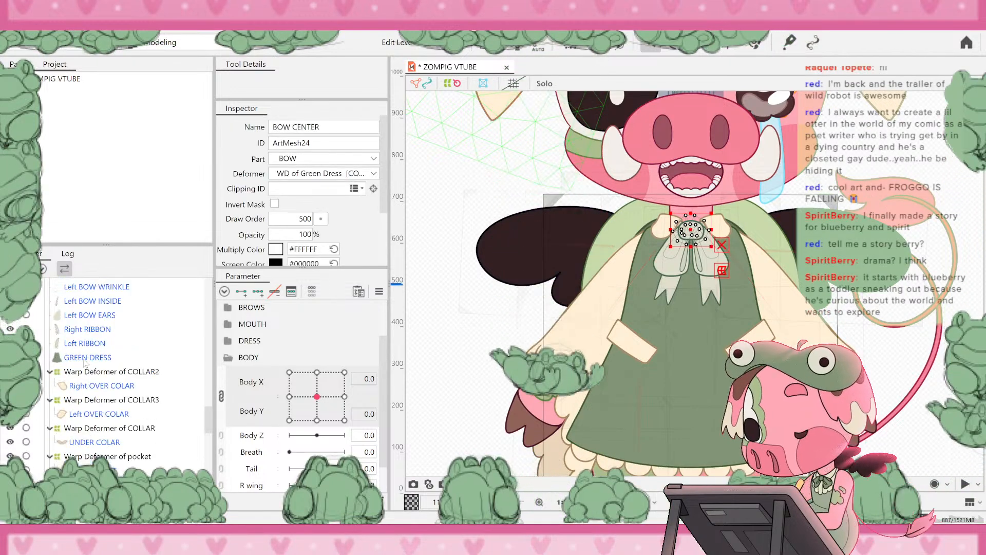
{"action": "left_click", "coordinate": [82, 394], "text": "shift"}
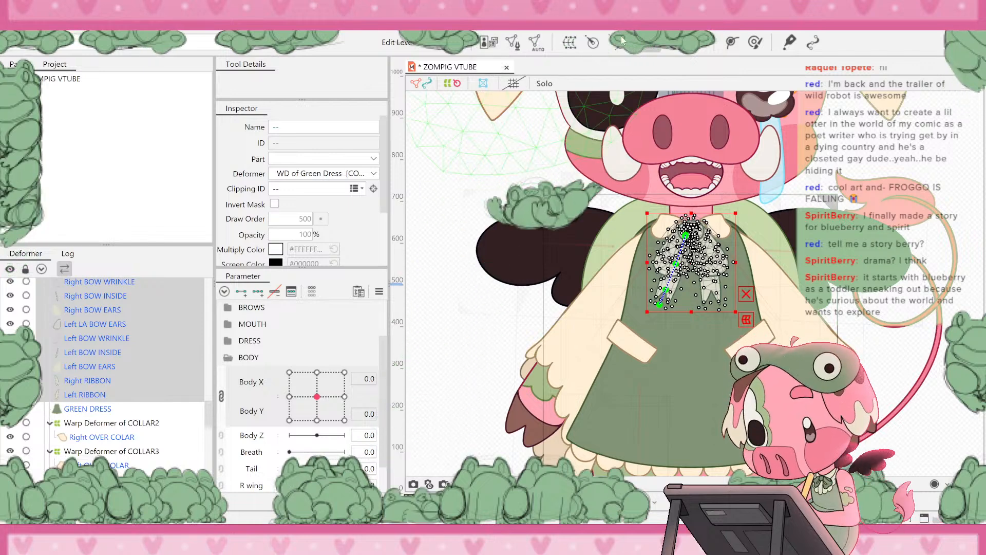
{"action": "left_click", "coordinate": [570, 42]}
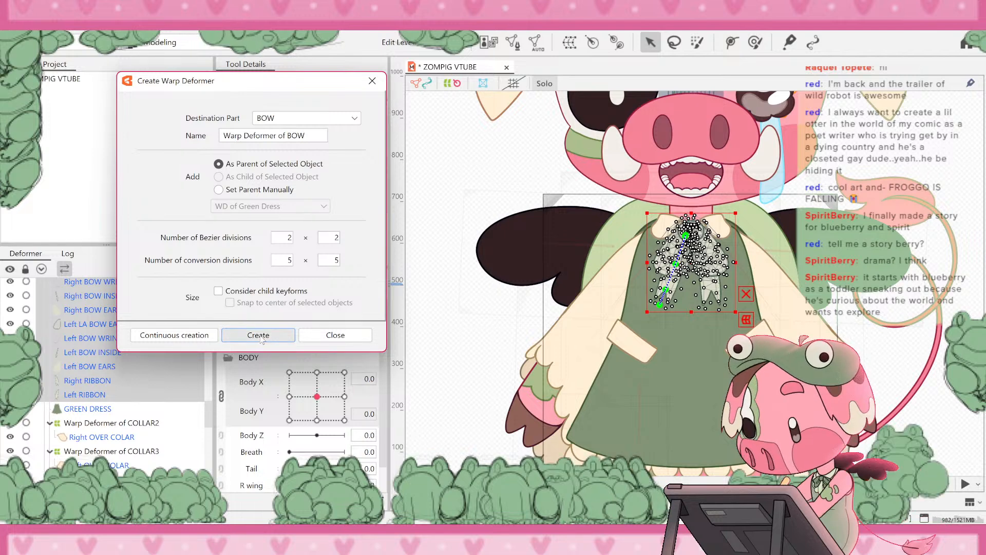
{"action": "left_click", "coordinate": [259, 335]}
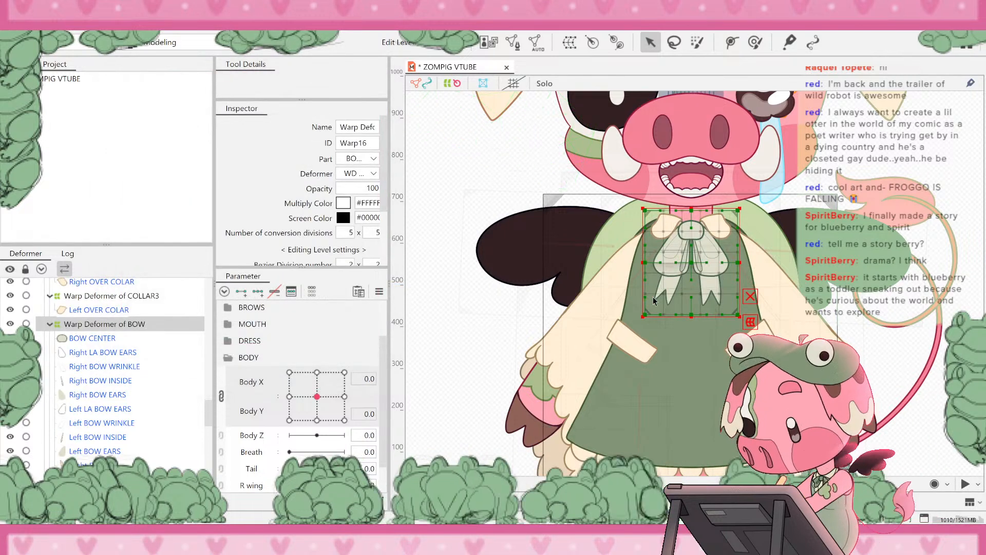
- Unlink Body X from Body Y and add three Body X keyforms to the Warp Deformer of BOW
{"action": "scroll", "coordinate": [756, 283], "scroll_direction": "up", "scroll_amount": 2}
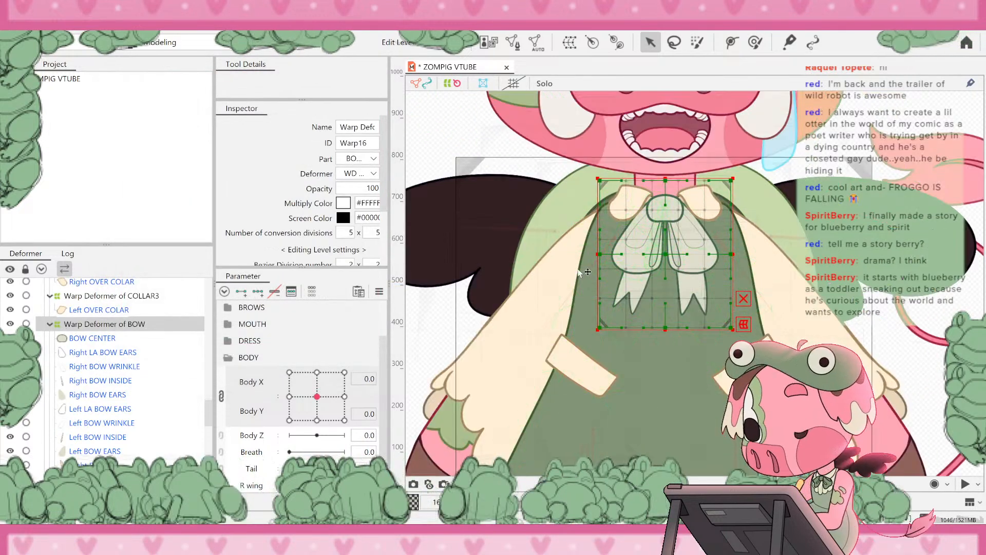
{"action": "left_click", "coordinate": [221, 395]}
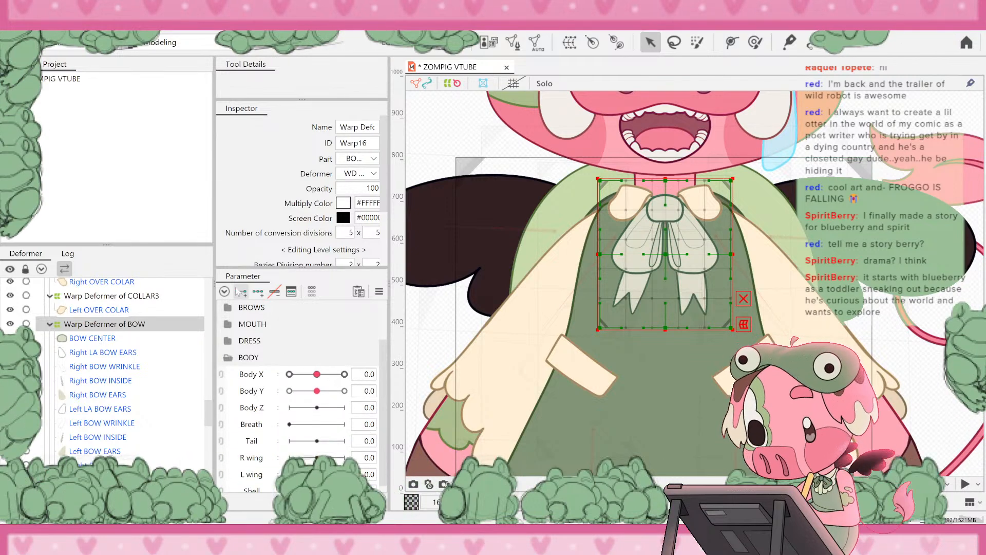
{"action": "left_click", "coordinate": [249, 374]}
{"action": "left_click", "coordinate": [275, 290]}
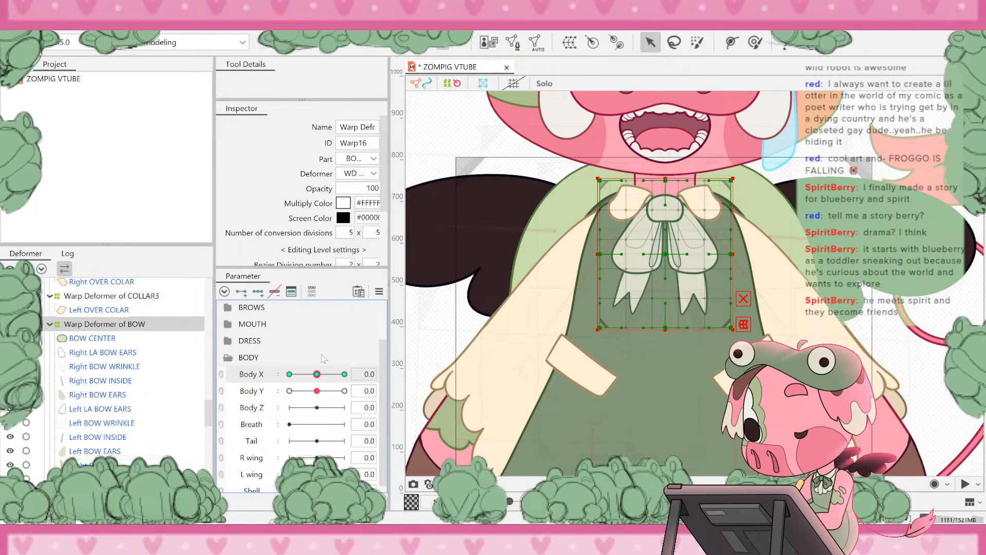
- Set Body X to -10 and shift the Warp Deformer of BOW slightly toward the Left WING side
{"action": "scroll", "coordinate": [723, 224], "scroll_direction": "up", "scroll_amount": 2}
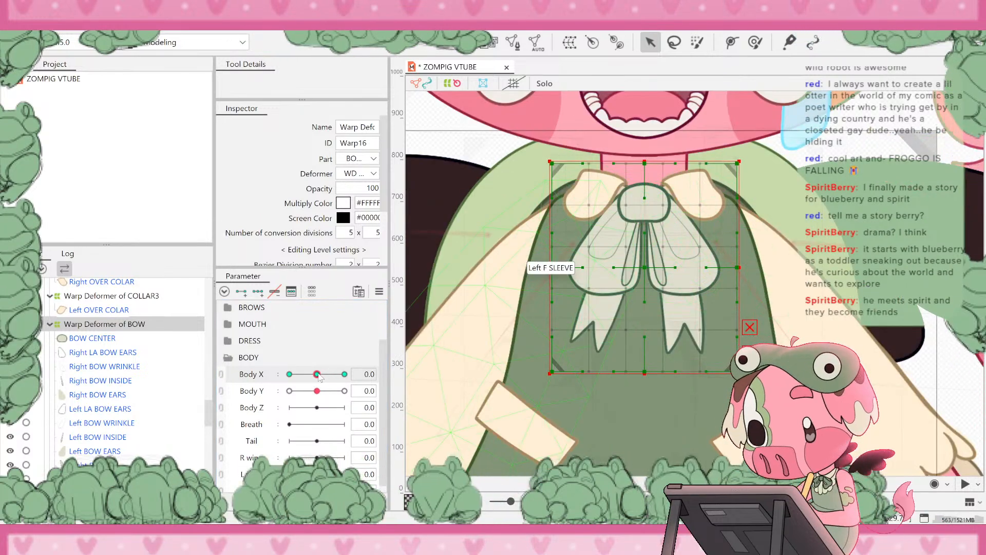
{"action": "left_click_drag", "start_coordinate": [317, 375], "coordinate": [285, 376]}
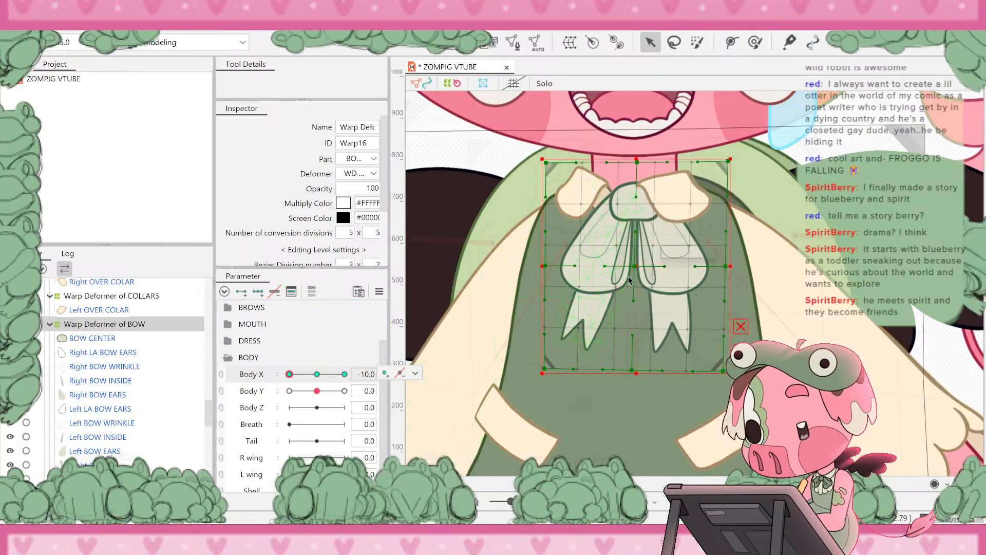
{"action": "left_click_drag", "start_coordinate": [635, 267], "coordinate": [621, 269]}
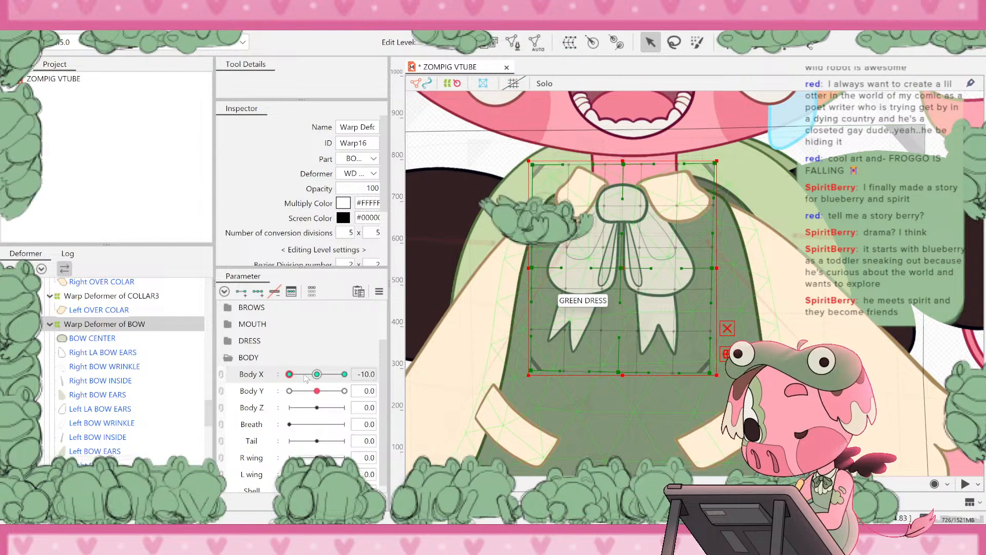
- Set Body X to 10, shift the Warp Deformer of BOW slightly toward the Right WING side, and preview the turn between both extremes
{"action": "left_click_drag", "start_coordinate": [289, 374], "coordinate": [367, 366]}
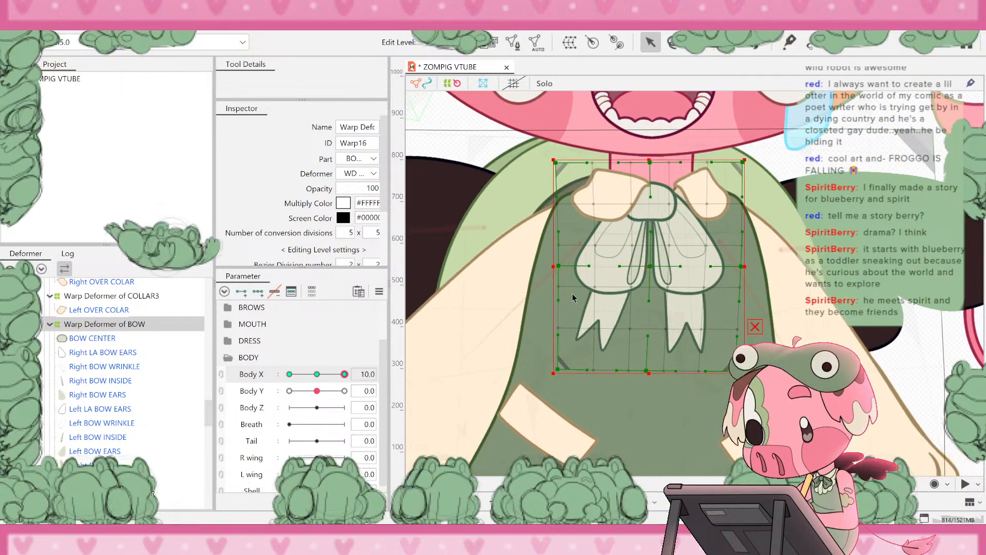
{"action": "left_click_drag", "start_coordinate": [652, 267], "coordinate": [663, 271]}
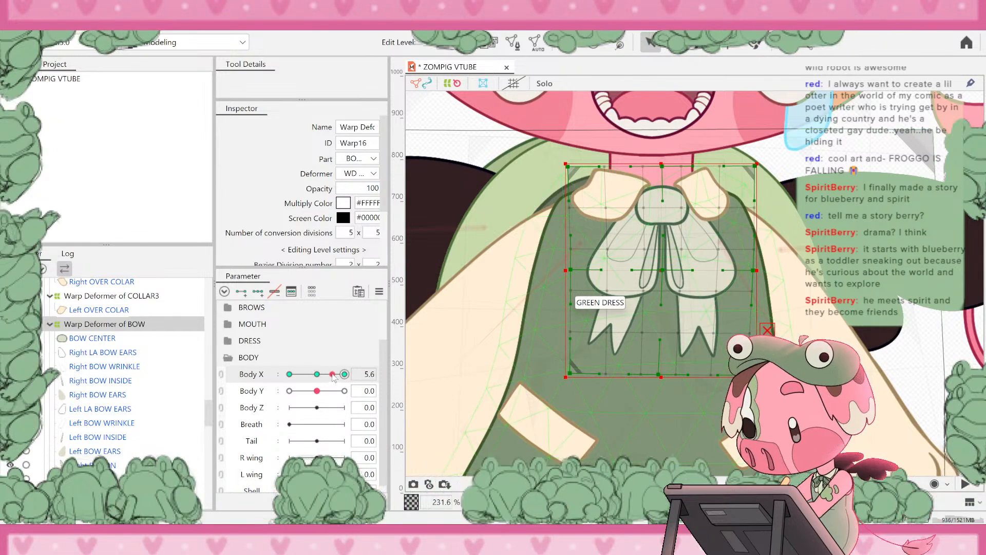
{"action": "left_click_drag", "start_coordinate": [344, 374], "coordinate": [190, 453]}
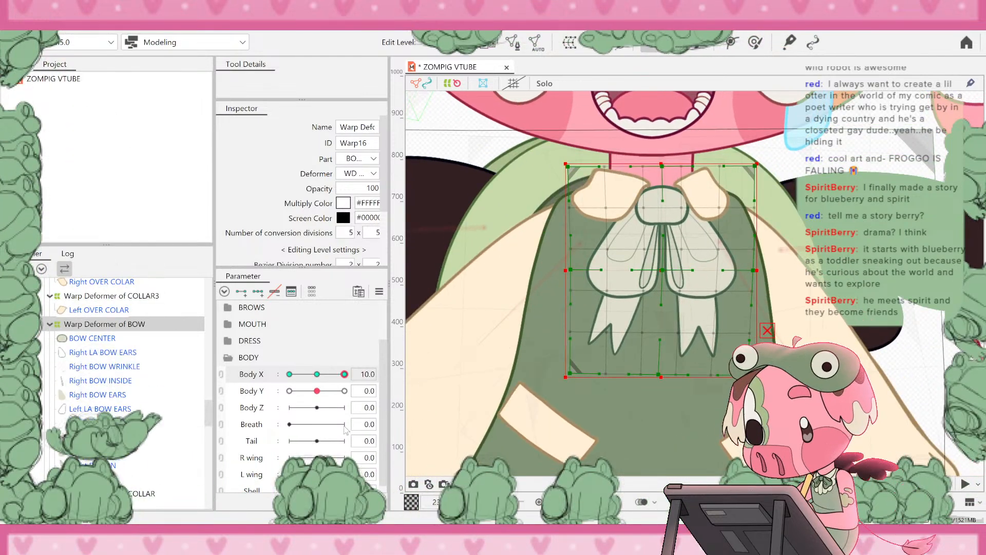
{"action": "left_click_drag", "start_coordinate": [230, 444], "coordinate": [423, 427]}
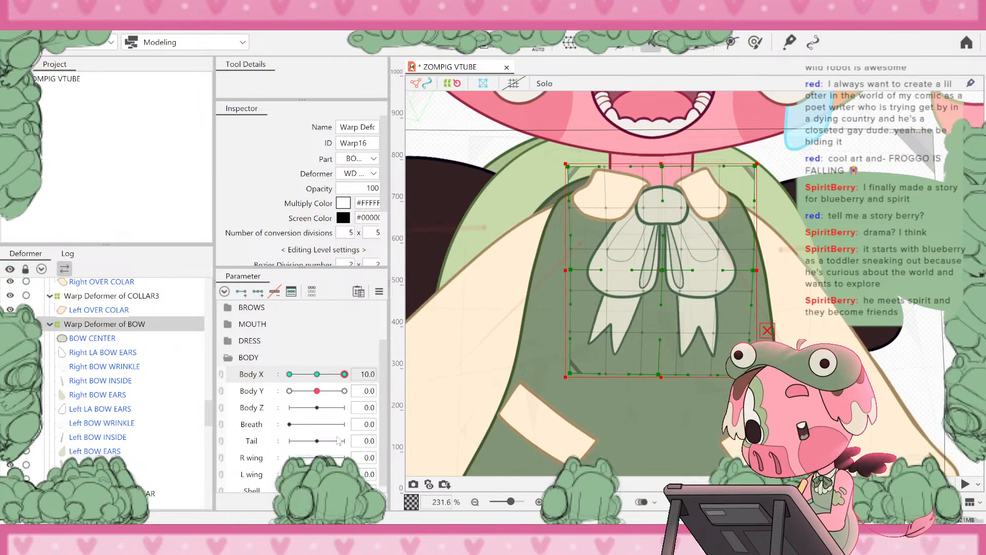
{"action": "left_click_drag", "start_coordinate": [339, 440], "coordinate": [241, 456]}
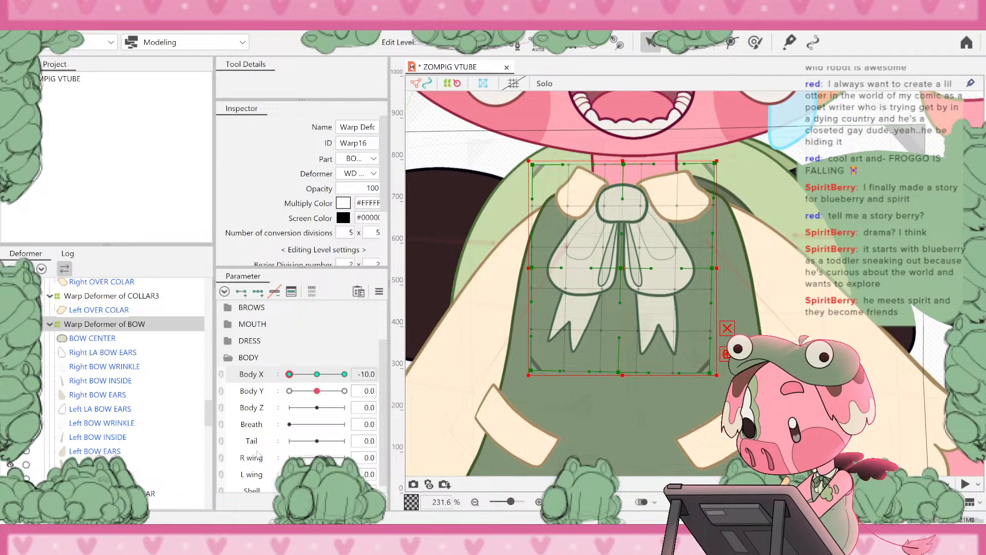
{"action": "left_click_drag", "start_coordinate": [317, 452], "coordinate": [224, 337]}
- Reset Bow X and Bow Y in the DRESS group to 0 and preview the bow's turn by sweeping Body X, ending at 10
{"action": "left_click", "coordinate": [229, 342]}
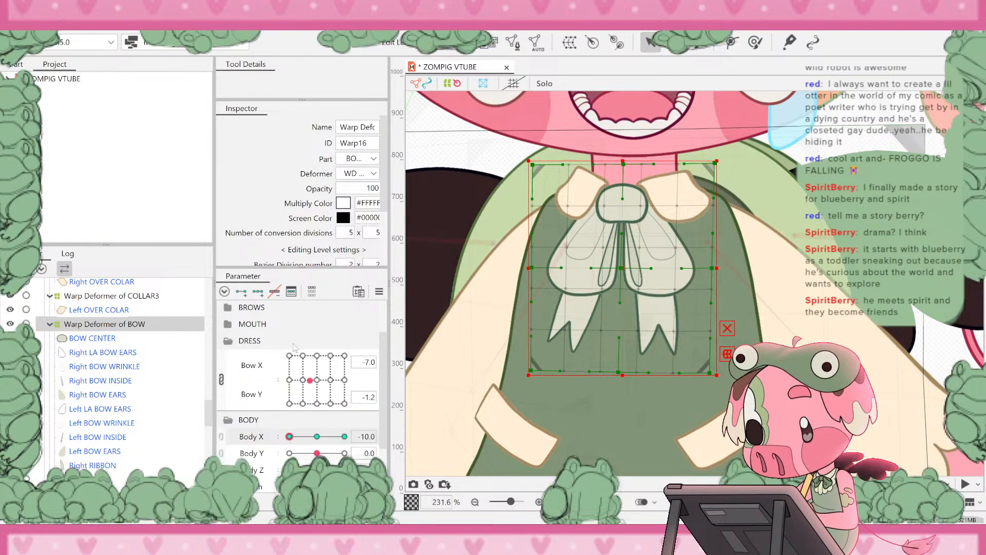
{"action": "left_click_drag", "start_coordinate": [316, 377], "coordinate": [312, 380]}
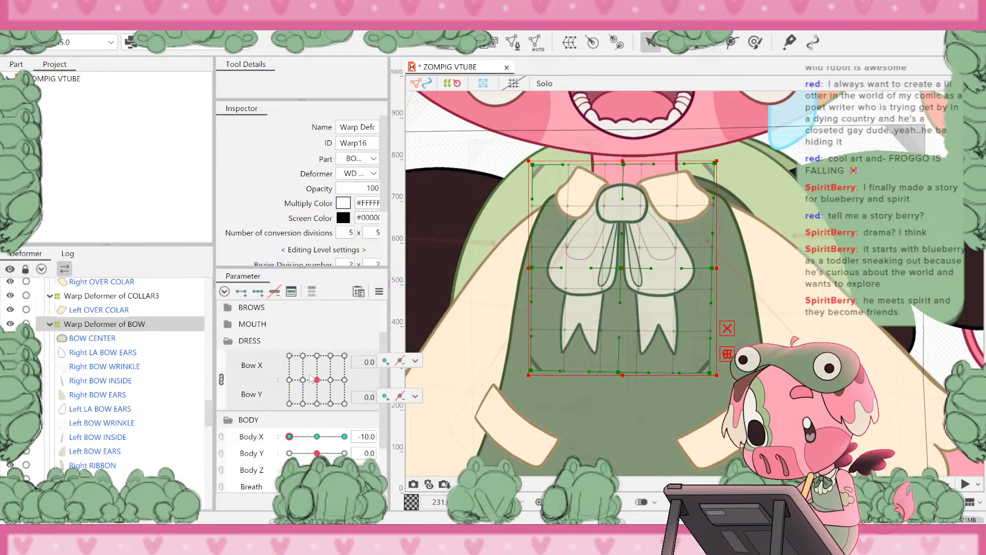
{"action": "left_click", "coordinate": [229, 342]}
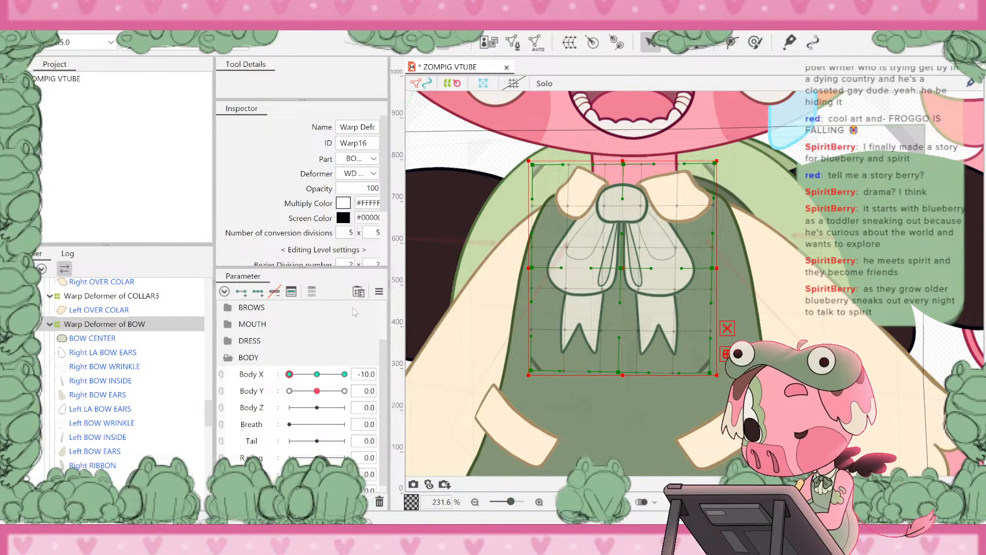
{"action": "left_click_drag", "start_coordinate": [303, 378], "coordinate": [481, 304]}
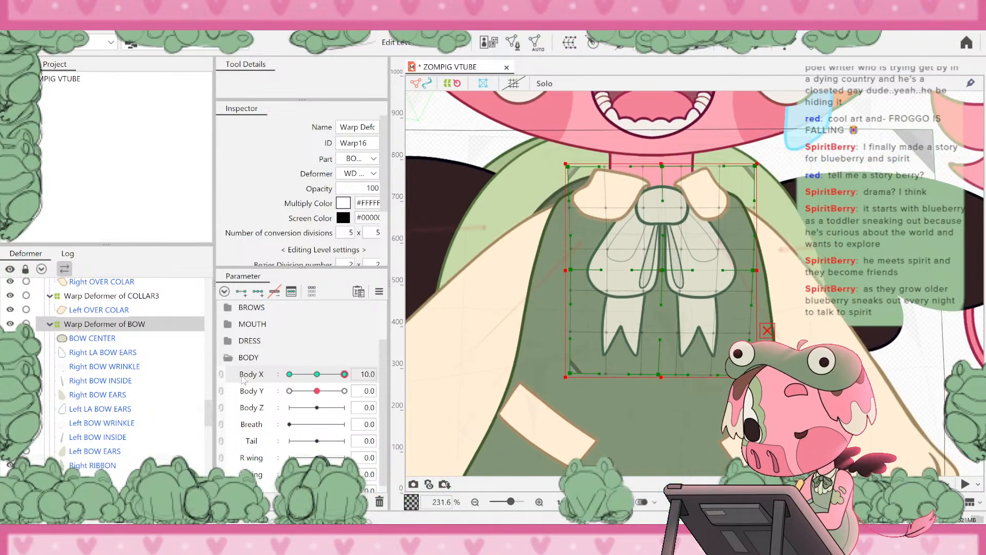
- Create a warp deformer named "Warp Deformer of BOW center" as parent of BOW CENTER, with 2 × 2 Bezier divisions
{"action": "left_click", "coordinate": [93, 342]}
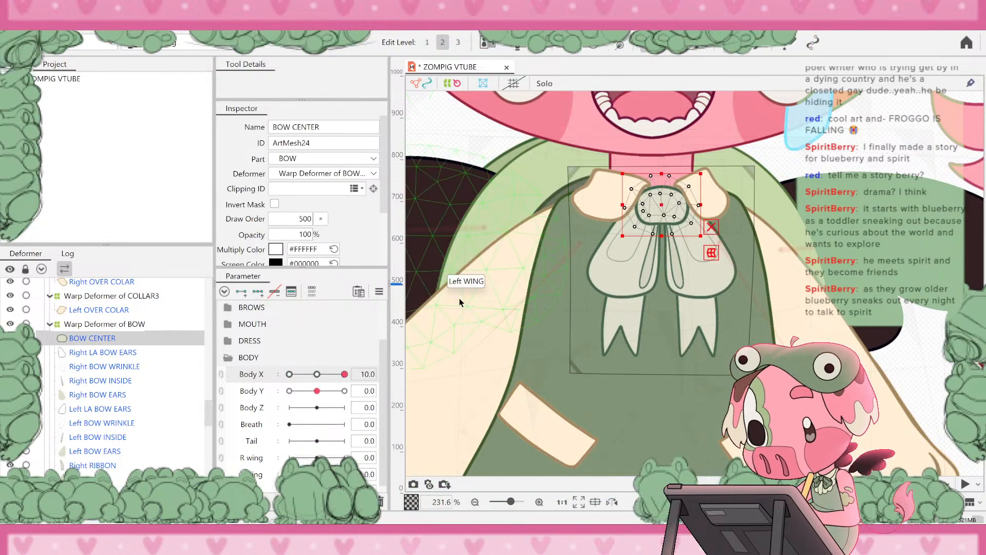
{"action": "scroll", "coordinate": [462, 299], "scroll_direction": "down", "scroll_amount": 5}
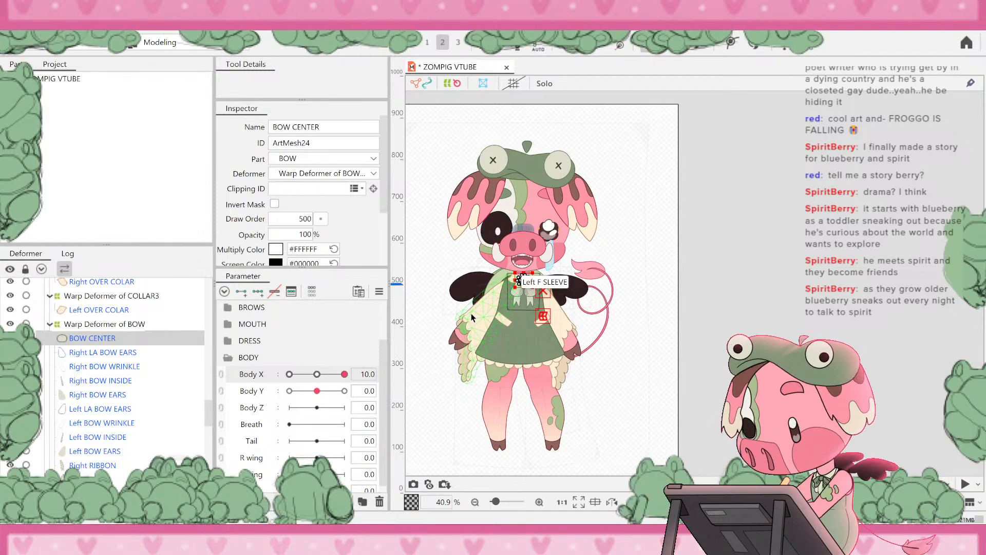
{"action": "scroll", "coordinate": [523, 280], "scroll_direction": "up", "scroll_amount": 6}
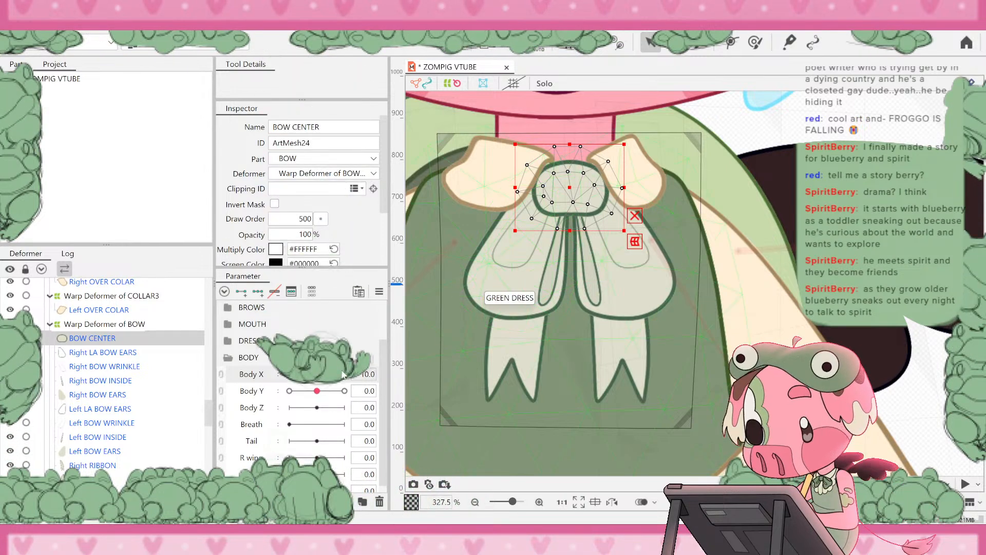
{"action": "left_click_drag", "start_coordinate": [344, 374], "coordinate": [377, 352]}
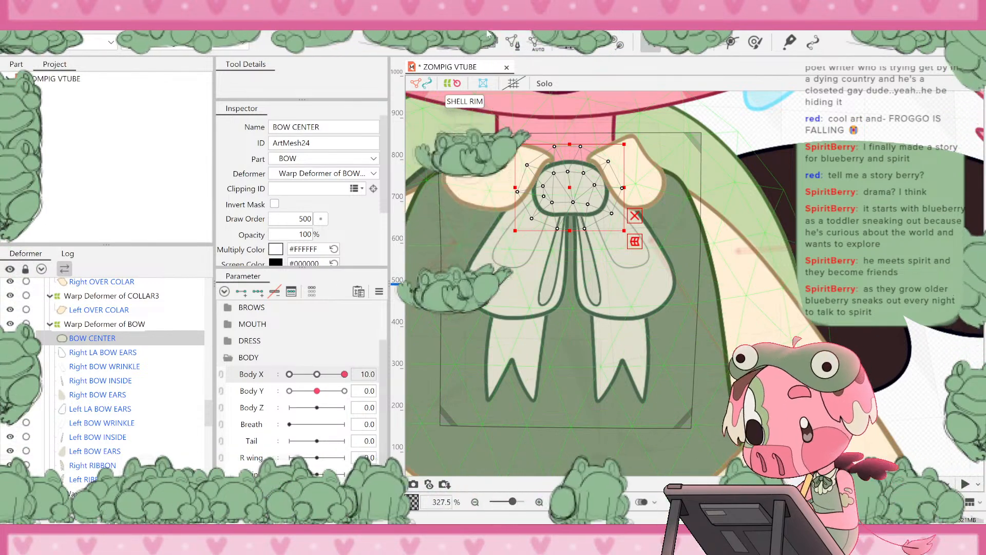
{"action": "left_click", "coordinate": [572, 49]}
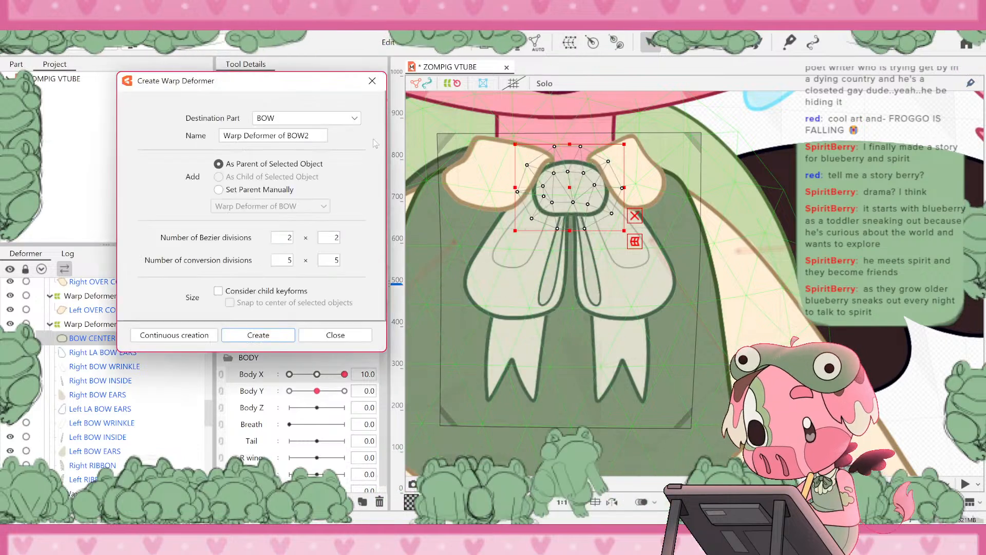
{"action": "left_click", "coordinate": [314, 134]}
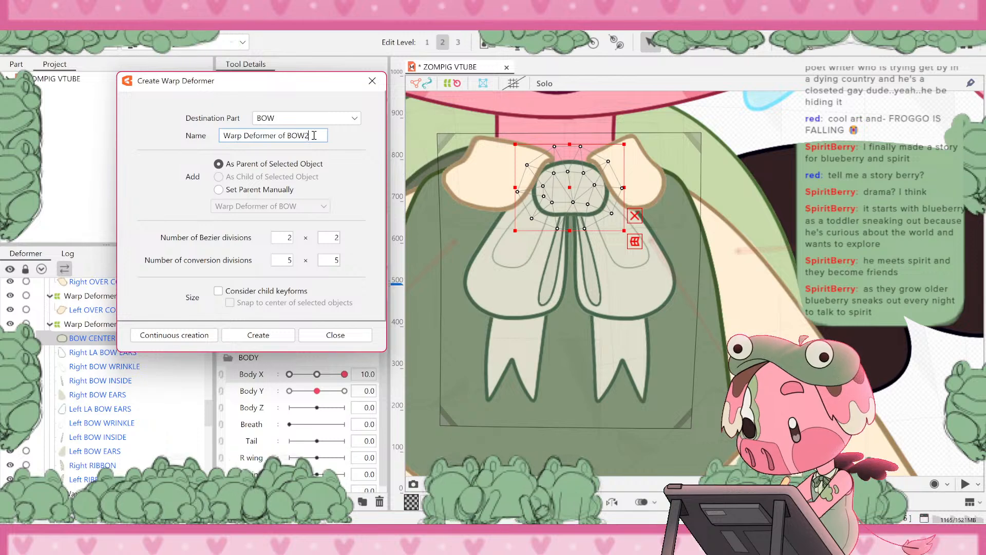
{"action": "key", "text": "BackSpace"}
{"action": "type", "text": "ceny"}
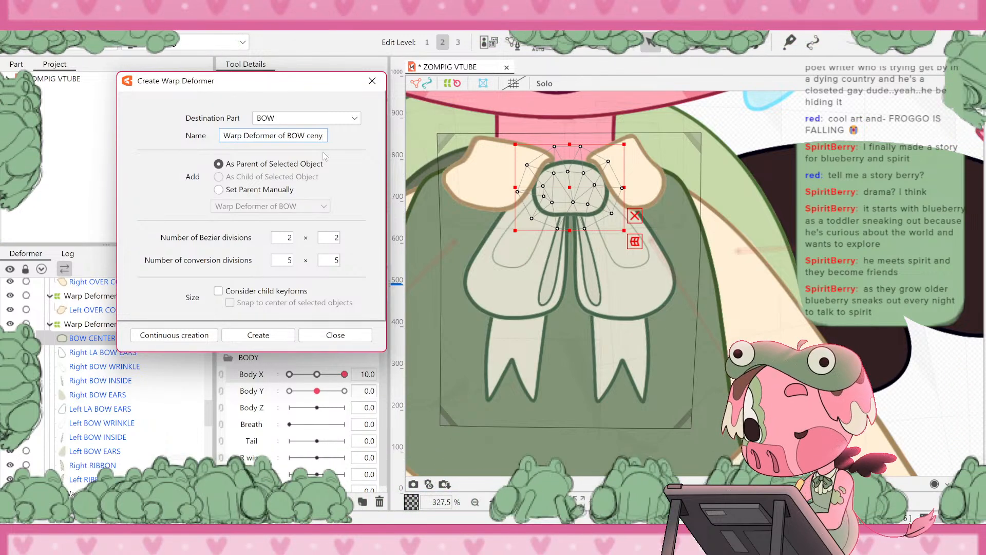
{"action": "key", "text": "BackSpace"}
{"action": "type", "text": "ter"}
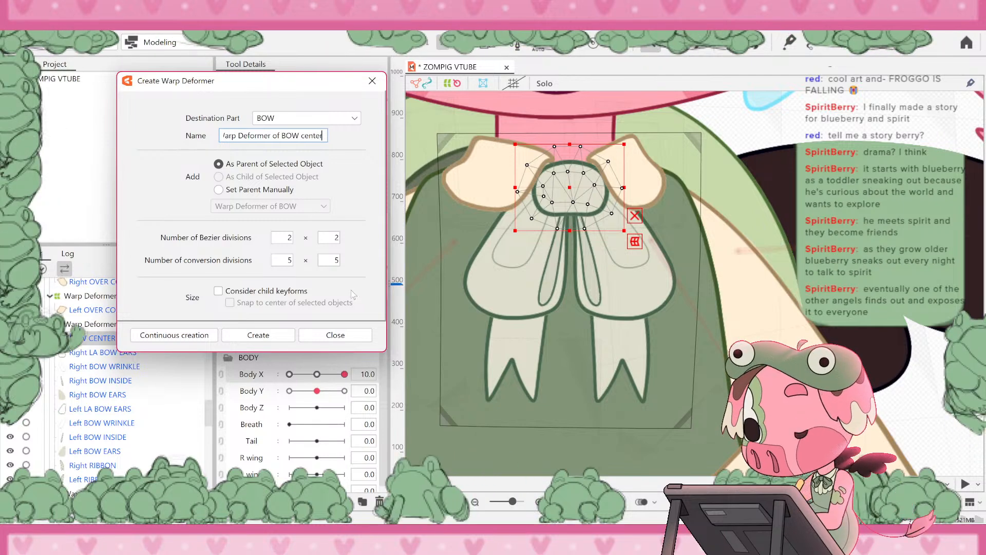
{"action": "left_click", "coordinate": [254, 341]}
{"action": "scroll", "coordinate": [659, 152], "scroll_direction": "up", "scroll_amount": 2}
{"action": "scroll", "coordinate": [505, 202], "scroll_direction": "up", "scroll_amount": 1}
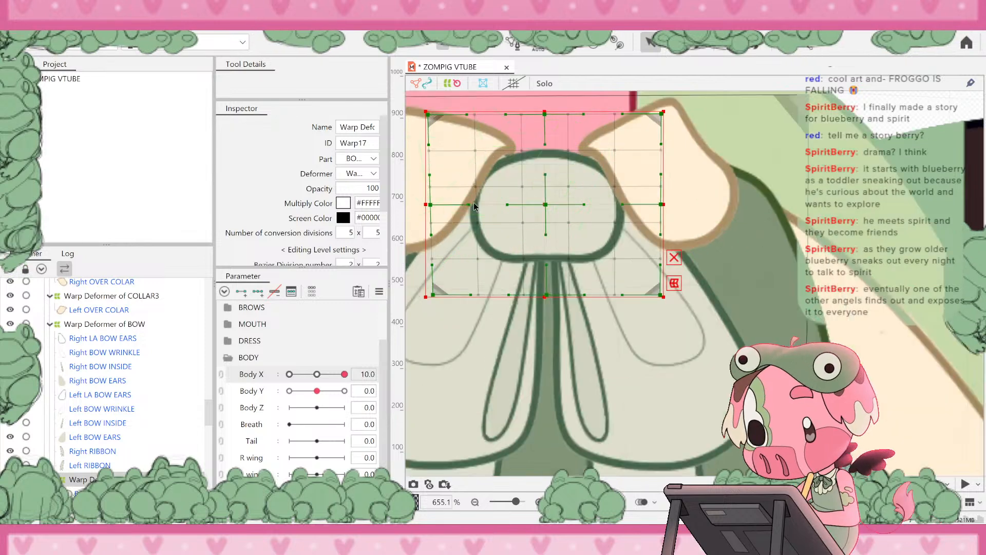
{"action": "scroll", "coordinate": [578, 206], "scroll_direction": "down", "scroll_amount": 1}
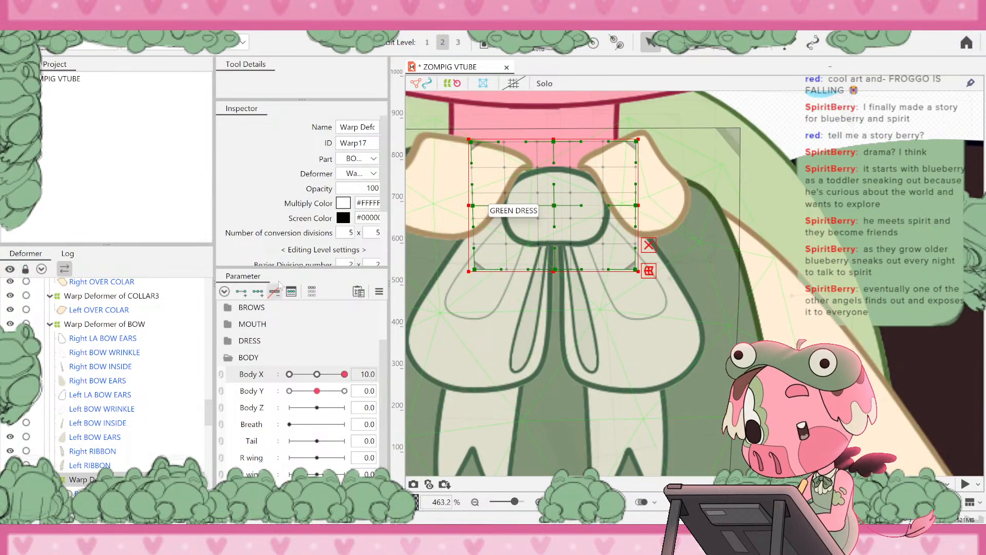
- Add three key points on Body X to the Warp Deformer of BOW center and set Body X to -10
{"action": "left_click_drag", "start_coordinate": [328, 375], "coordinate": [377, 366]}
{"action": "left_click", "coordinate": [317, 374]}
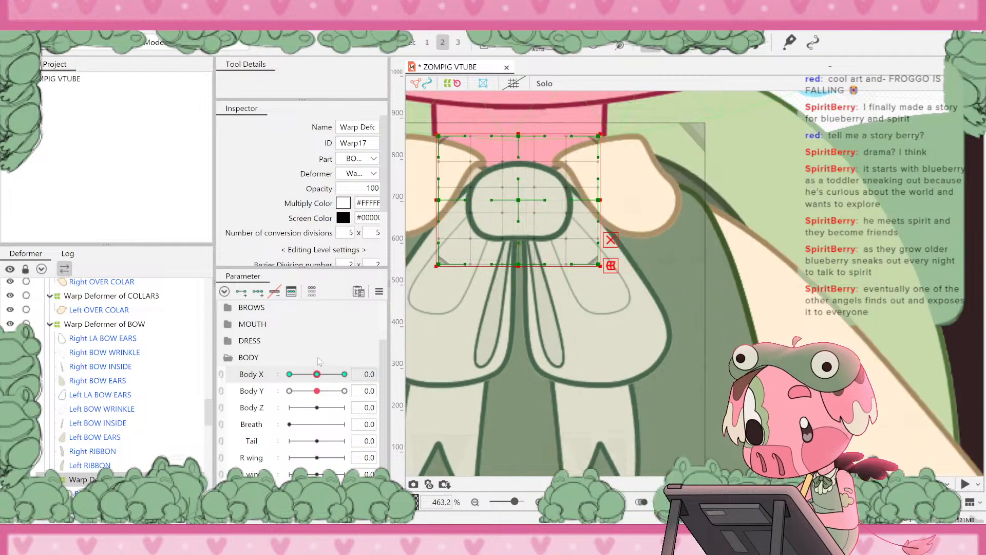
{"action": "left_click", "coordinate": [290, 374]}
- Push the left columns of the bow center's warp deformer slightly inward and shift its middle control point to the left
{"action": "scroll", "coordinate": [436, 275], "scroll_direction": "down", "scroll_amount": 3}
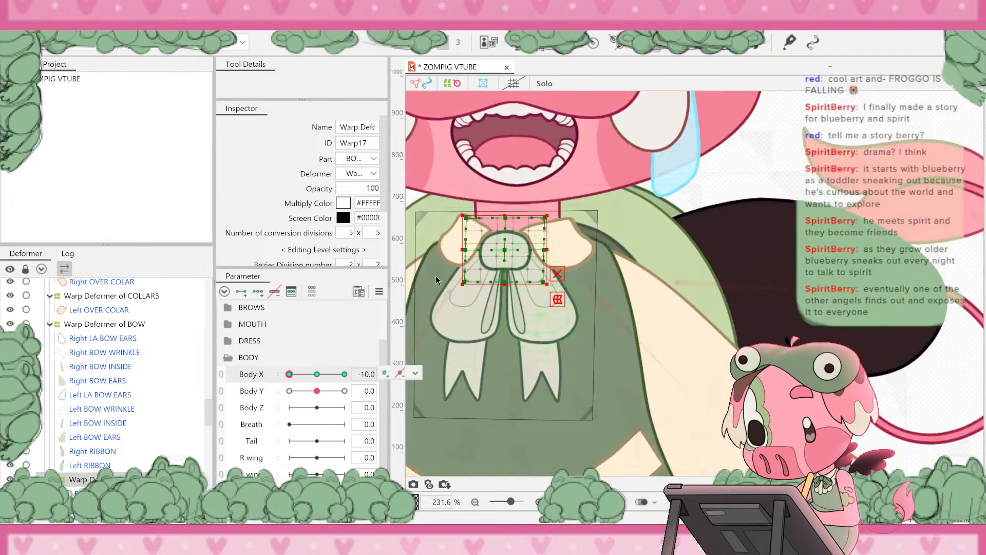
{"action": "scroll", "coordinate": [481, 244], "scroll_direction": "up", "scroll_amount": 6}
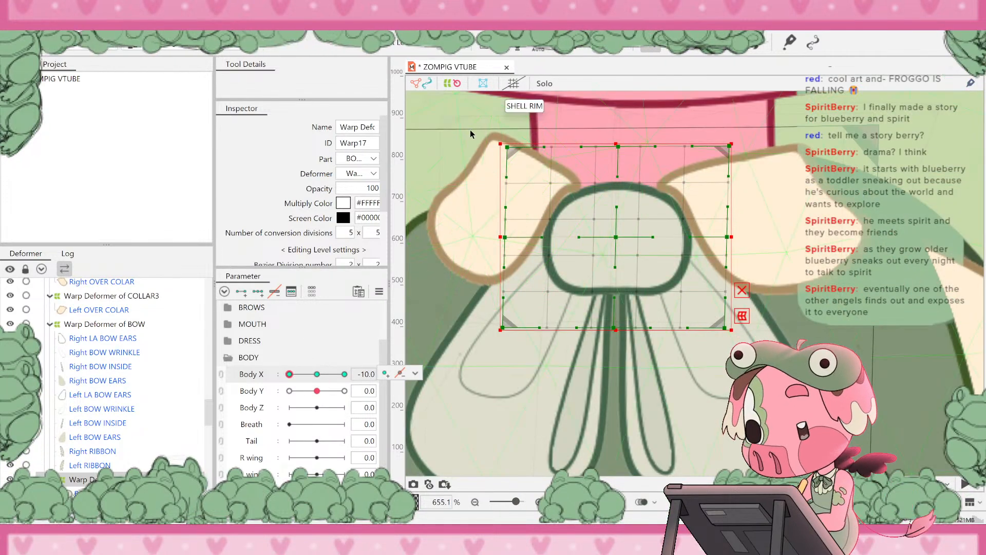
{"action": "left_click_drag", "start_coordinate": [474, 135], "coordinate": [599, 354]}
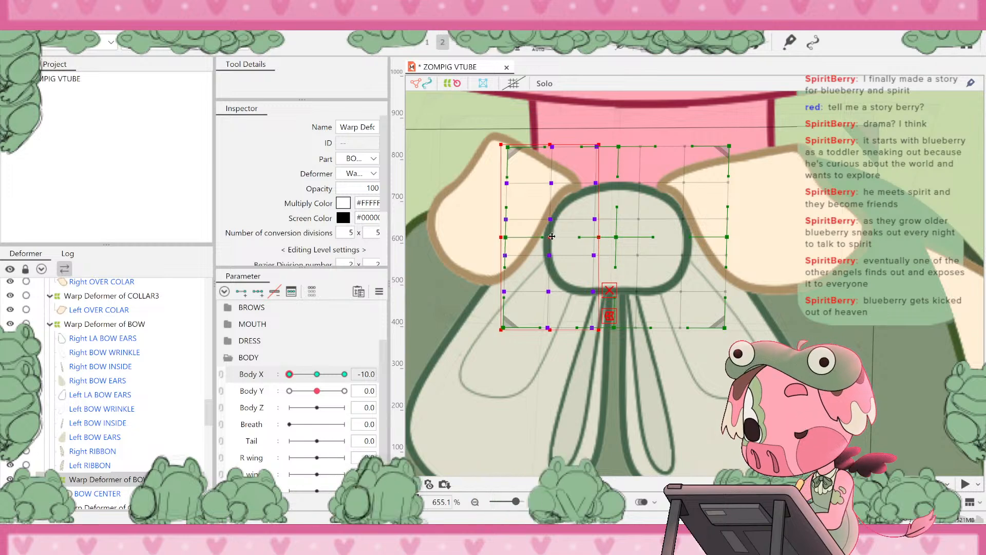
{"action": "left_click_drag", "start_coordinate": [552, 235], "coordinate": [557, 236]}
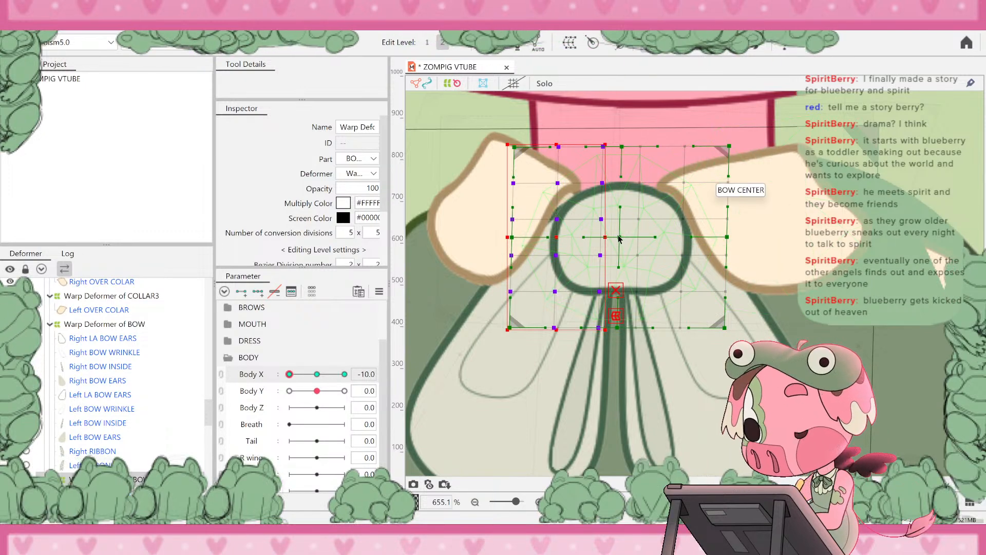
{"action": "left_click_drag", "start_coordinate": [630, 238], "coordinate": [618, 238]}
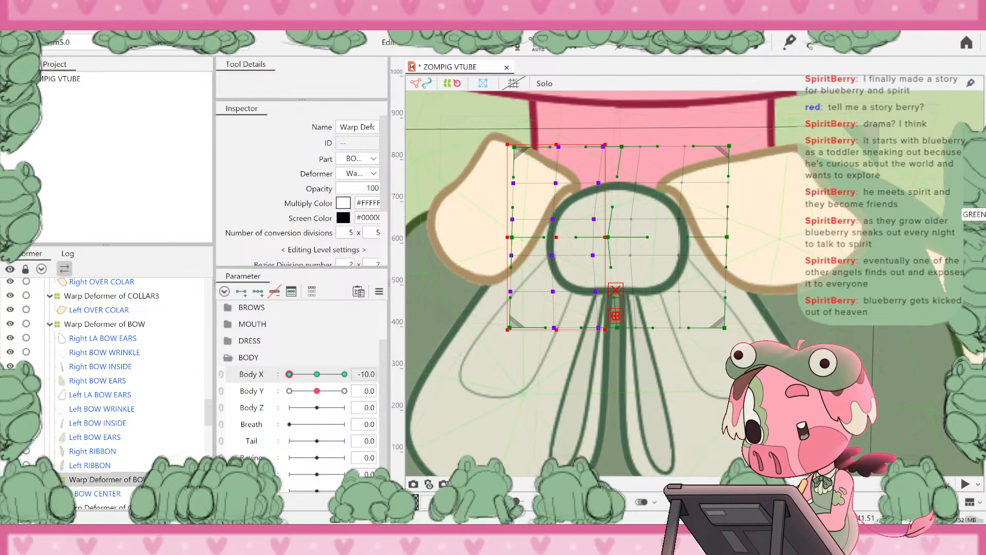
- Reselect the Warp Deformer of BOW center and shift the whole deformer slightly left at Body X -10
{"action": "key", "text": "Escape"}
{"action": "left_click", "coordinate": [674, 231]}
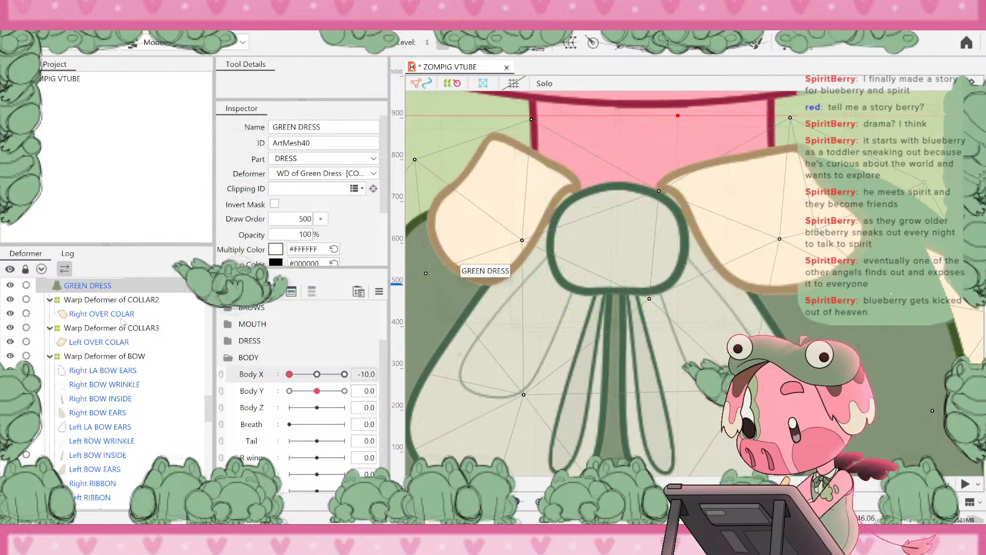
{"action": "scroll", "coordinate": [103, 360], "scroll_direction": "down", "scroll_amount": 3}
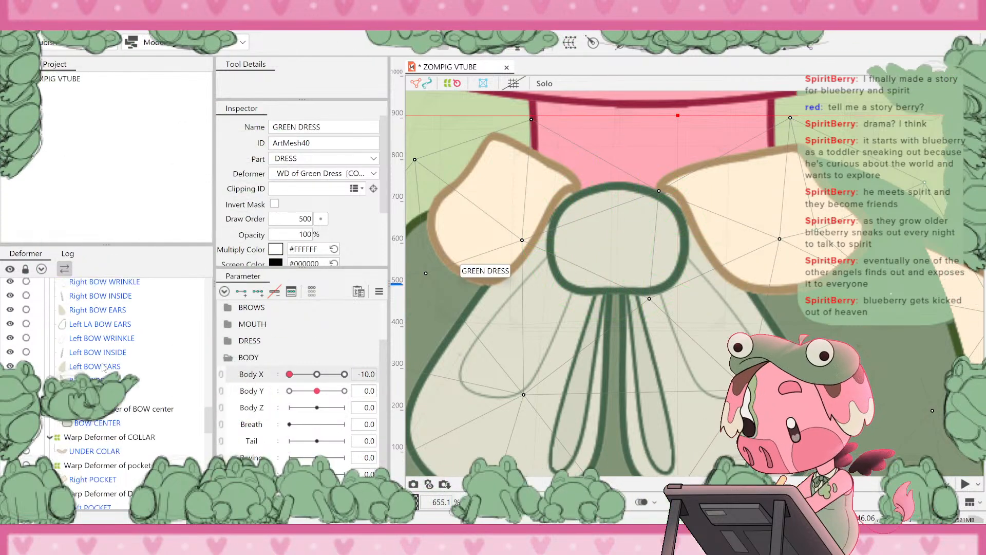
{"action": "left_click", "coordinate": [121, 409]}
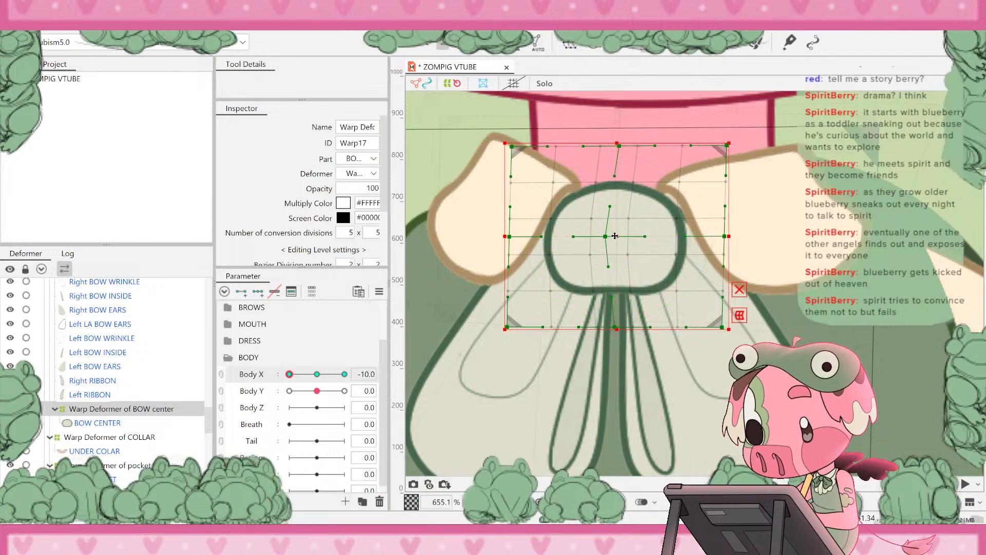
{"action": "left_click_drag", "start_coordinate": [620, 236], "coordinate": [614, 237]}
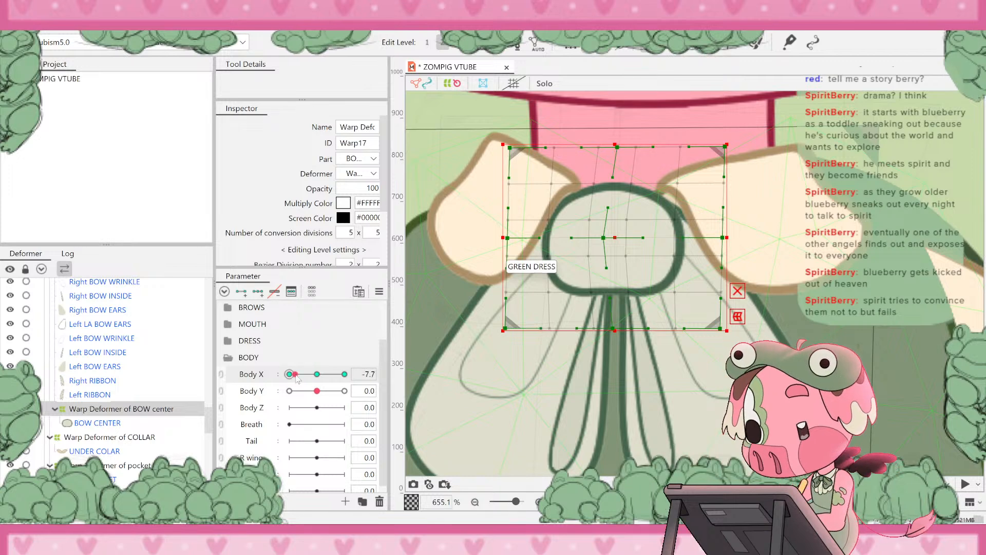
- Set Body X to 10, push the bow center deformer's right columns slightly inward, and nudge the whole deformer to the right
{"action": "left_click_drag", "start_coordinate": [296, 375], "coordinate": [354, 375]}
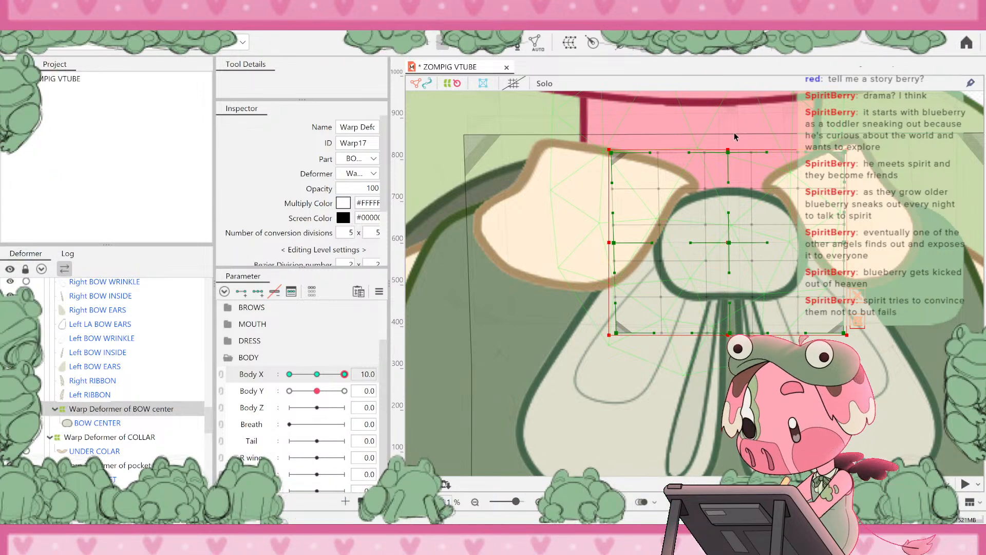
{"action": "left_click_drag", "start_coordinate": [885, 351], "coordinate": [887, 339]}
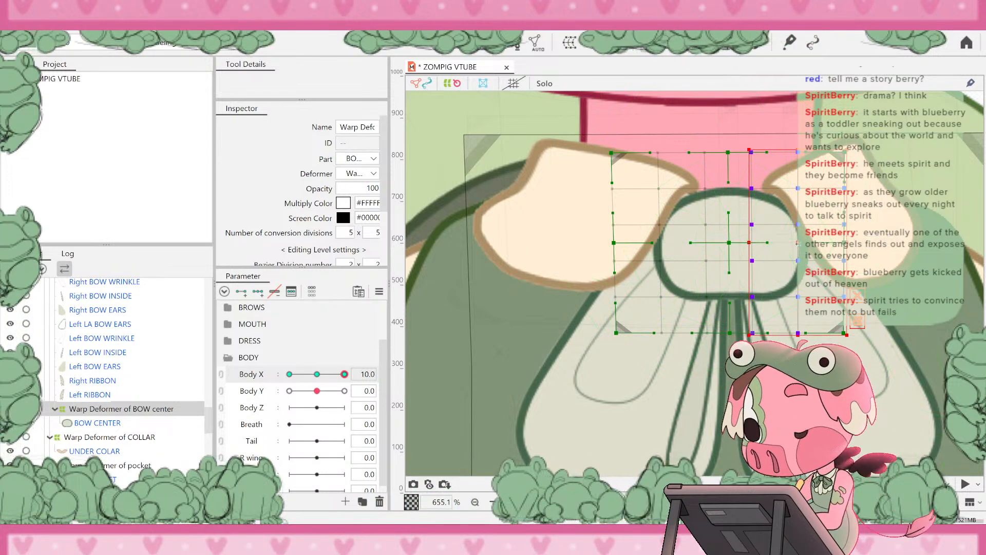
{"action": "left_click_drag", "start_coordinate": [798, 243], "coordinate": [791, 243]}
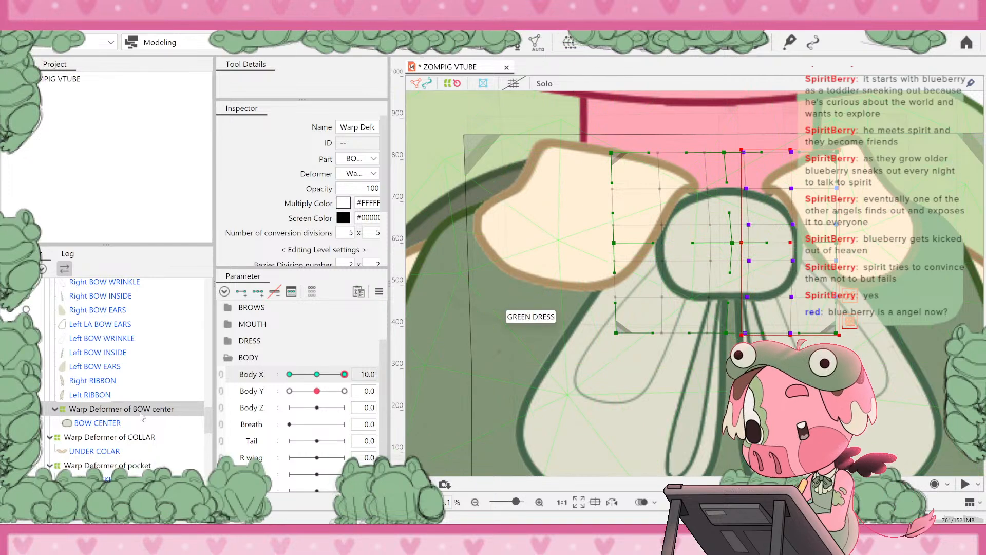
{"action": "left_click", "coordinate": [640, 301]}
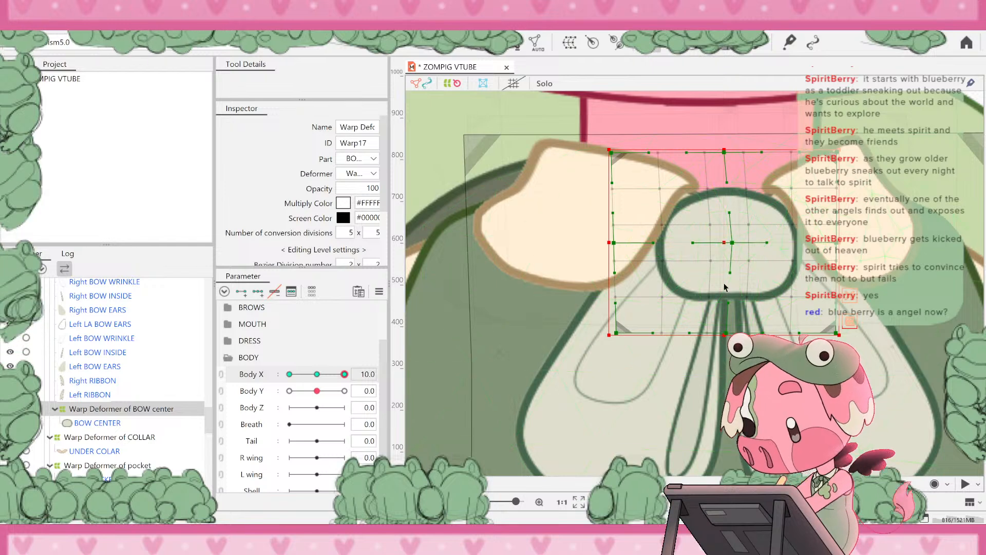
{"action": "mouse_move", "coordinate": [728, 242]}
{"action": "left_mouse_down"}
{"action": "mouse_move", "coordinate": [740, 241]}
{"action": "mouse_move", "coordinate": [731, 242]}
{"action": "left_mouse_up"}
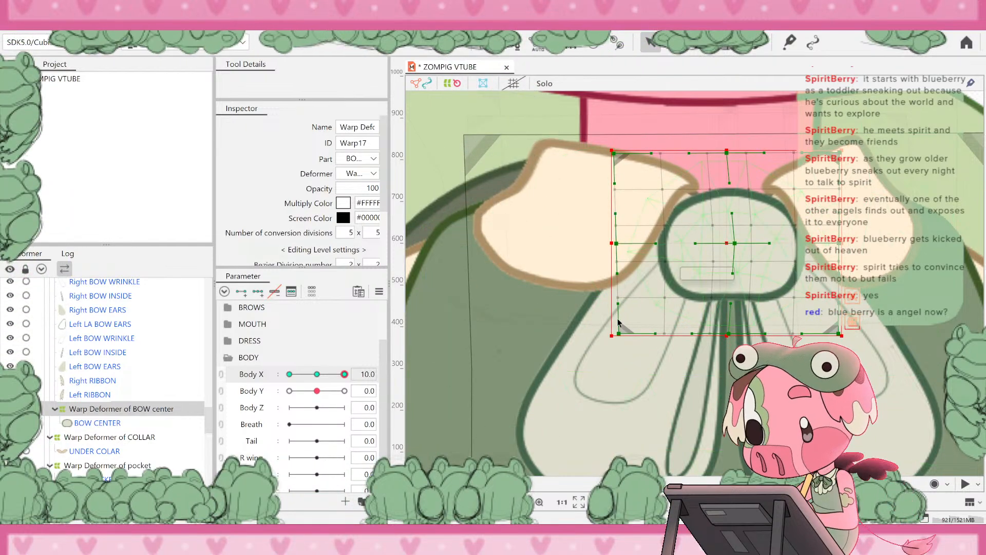
- Deselect the deformer and preview the body turn on the whole model by sweeping Body X, ending at 10
{"action": "scroll", "coordinate": [618, 322], "scroll_direction": "down", "scroll_amount": 5}
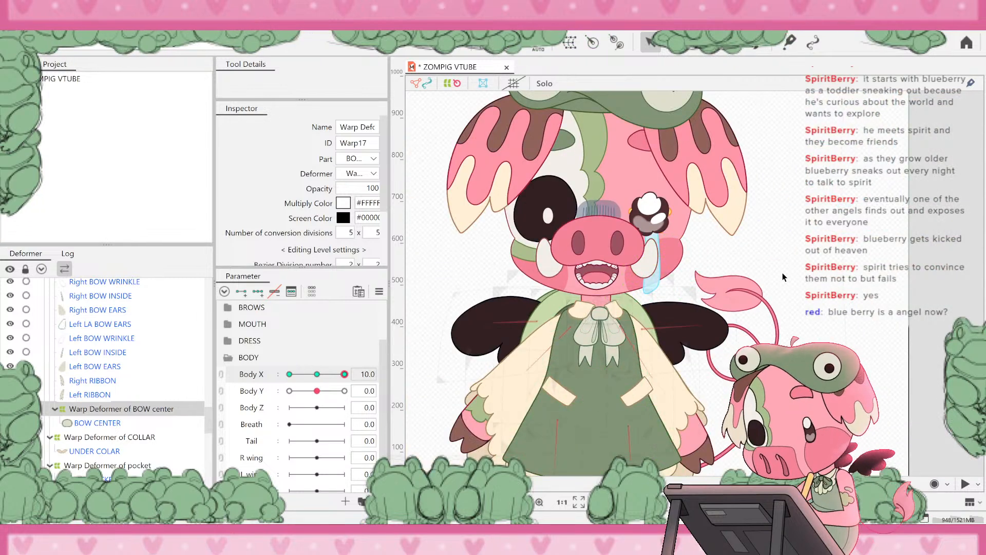
{"action": "left_click", "coordinate": [783, 278]}
{"action": "scroll", "coordinate": [782, 277], "scroll_direction": "down", "scroll_amount": 2}
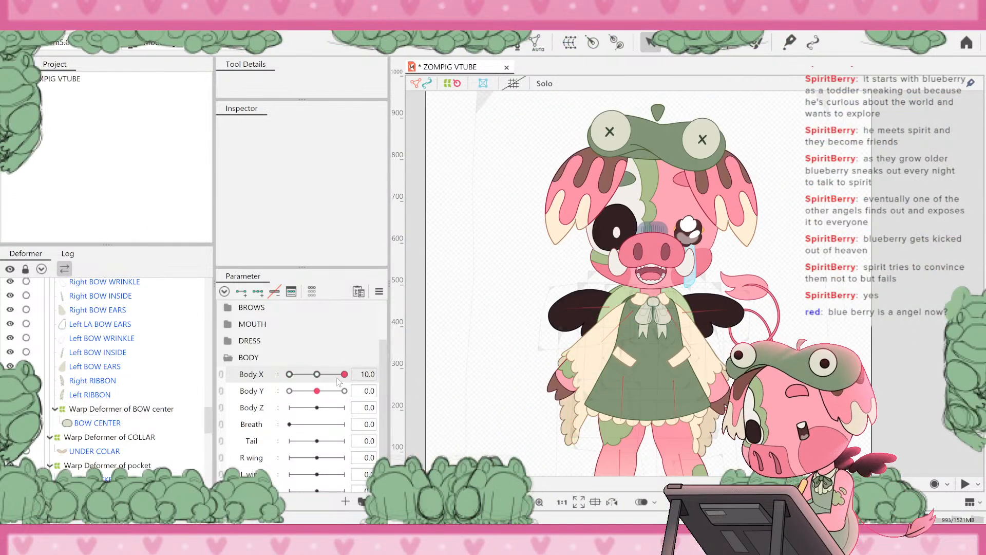
{"action": "left_click_drag", "start_coordinate": [337, 378], "coordinate": [396, 378]}
{"action": "scroll", "coordinate": [603, 327], "scroll_direction": "up", "scroll_amount": 6}
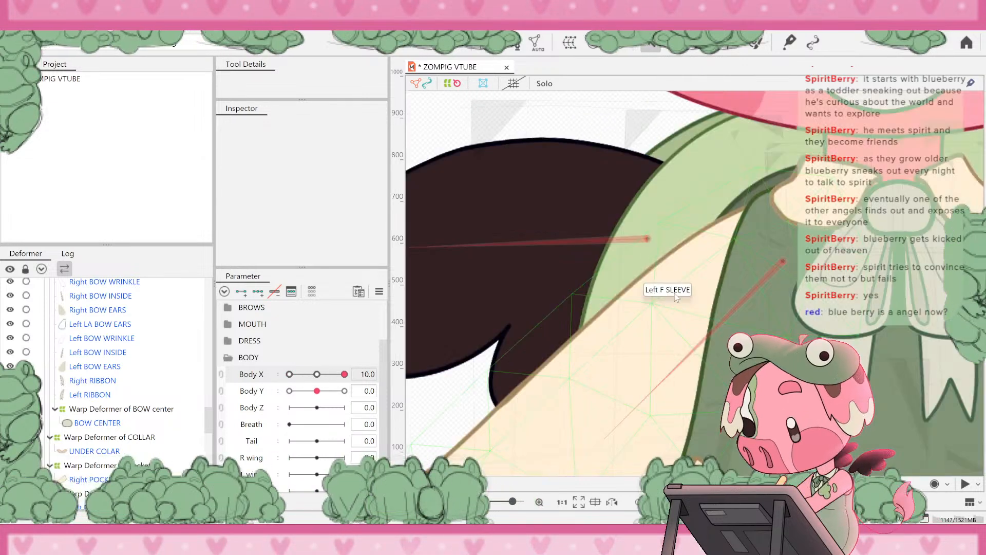
{"action": "scroll", "coordinate": [603, 327], "scroll_direction": "down", "scroll_amount": 2}
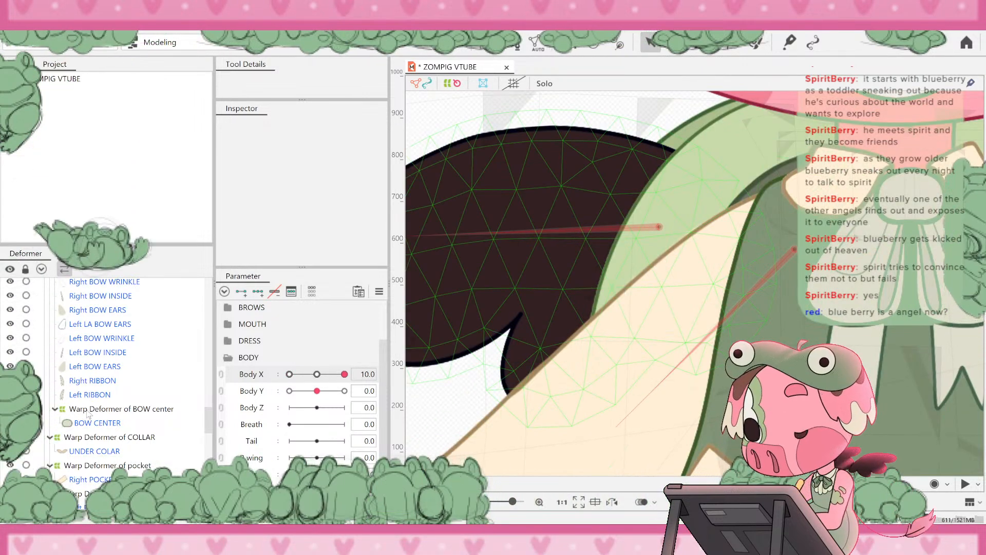
- Reselect the Warp Deformer of BOW center and compare the bow center's pose at Body X -10 and 10
{"action": "left_click", "coordinate": [103, 408]}
{"action": "scroll", "coordinate": [415, 329], "scroll_direction": "down", "scroll_amount": 5}
{"action": "scroll", "coordinate": [579, 284], "scroll_direction": "up", "scroll_amount": 3}
{"action": "scroll", "coordinate": [580, 282], "scroll_direction": "up", "scroll_amount": 4}
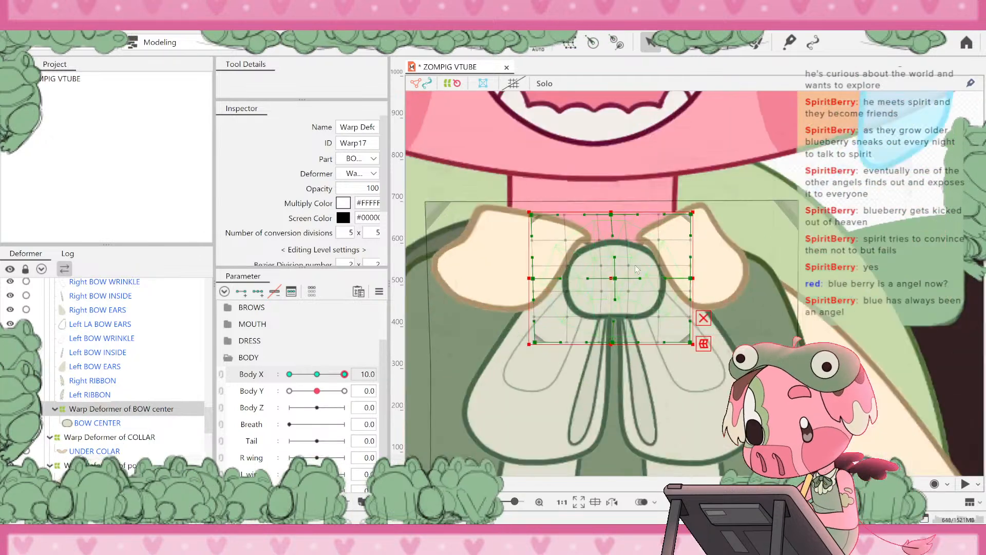
{"action": "left_click_drag", "start_coordinate": [531, 284], "coordinate": [558, 284]}
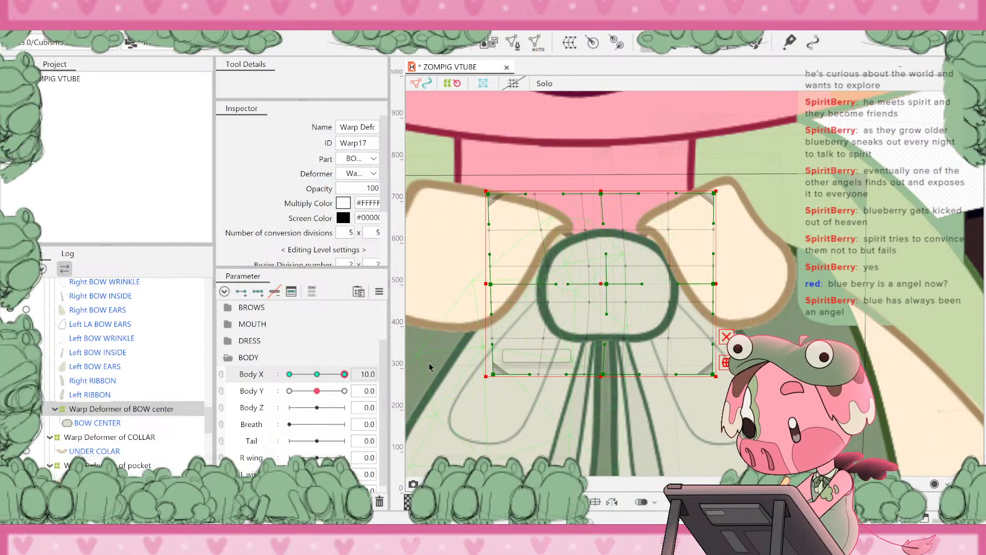
{"action": "left_click_drag", "start_coordinate": [344, 374], "coordinate": [262, 380]}
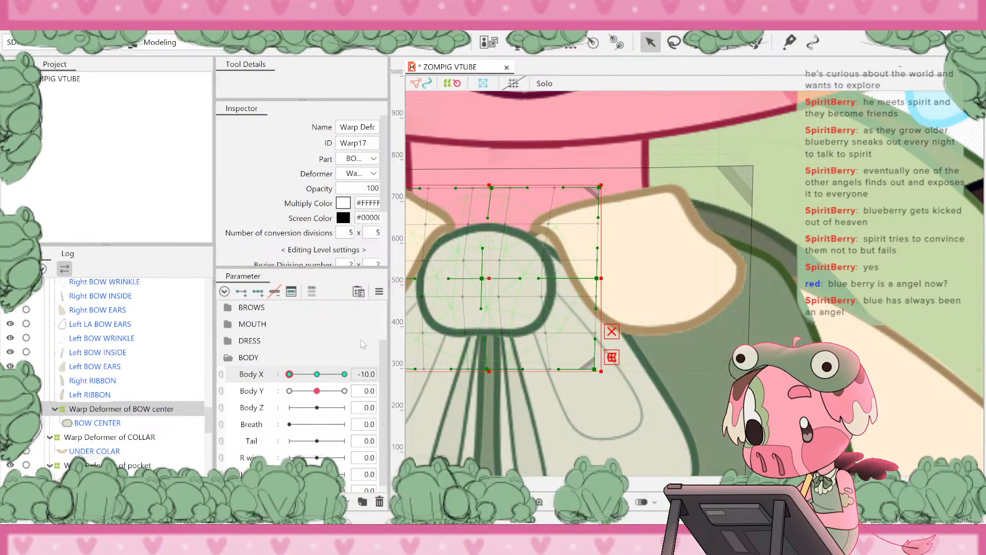
{"action": "left_click_drag", "start_coordinate": [290, 374], "coordinate": [405, 378]}
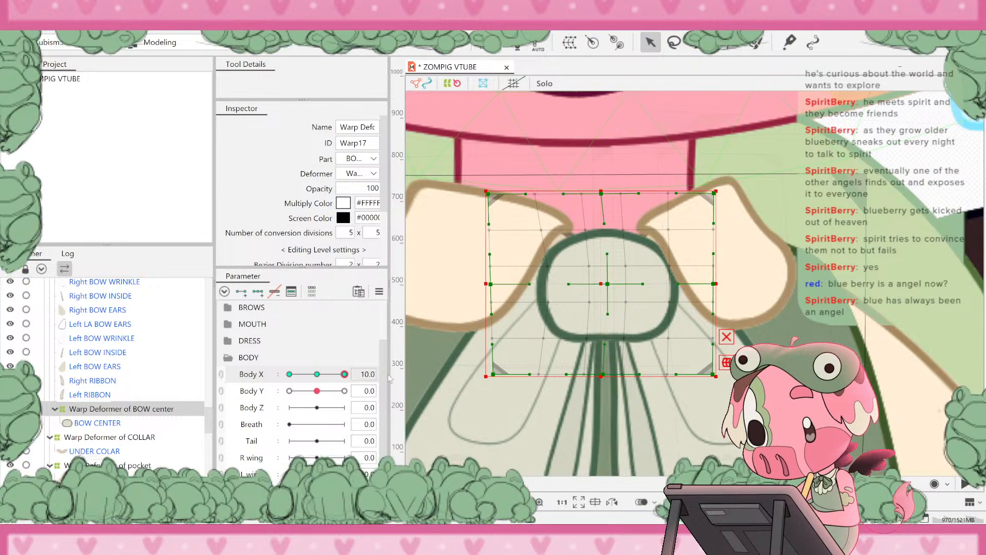
- Nudge the Warp Deformer of BOW center slightly right at Body X -10 and slightly left at Body X 10, and preview both extremes
{"action": "left_click_drag", "start_coordinate": [330, 373], "coordinate": [251, 378]}
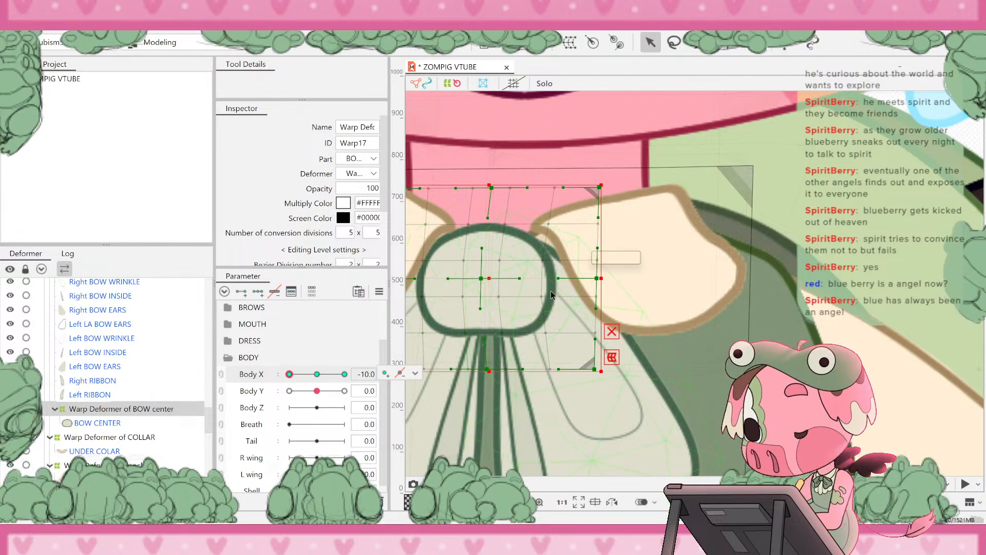
{"action": "left_click_drag", "start_coordinate": [489, 281], "coordinate": [491, 280]}
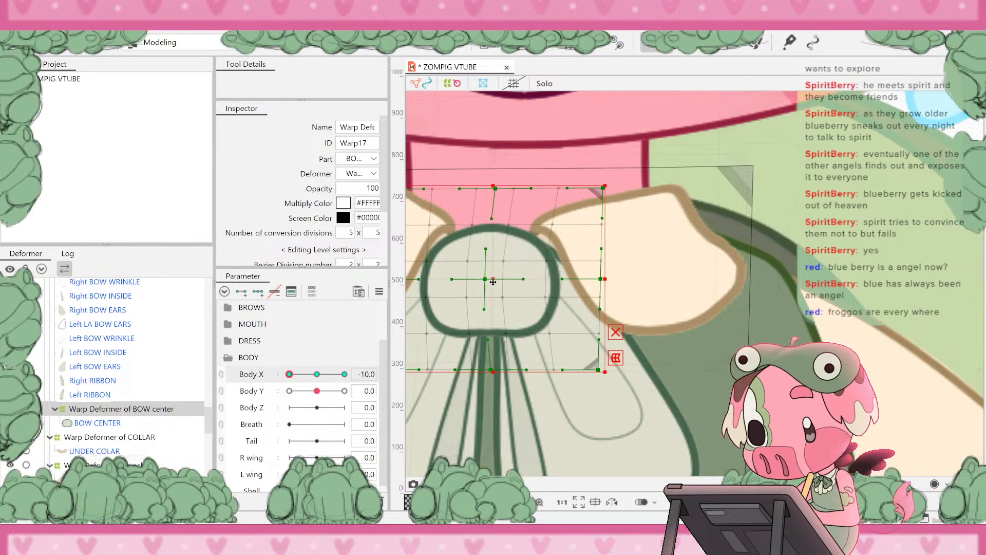
{"action": "left_click_drag", "start_coordinate": [300, 379], "coordinate": [460, 371]}
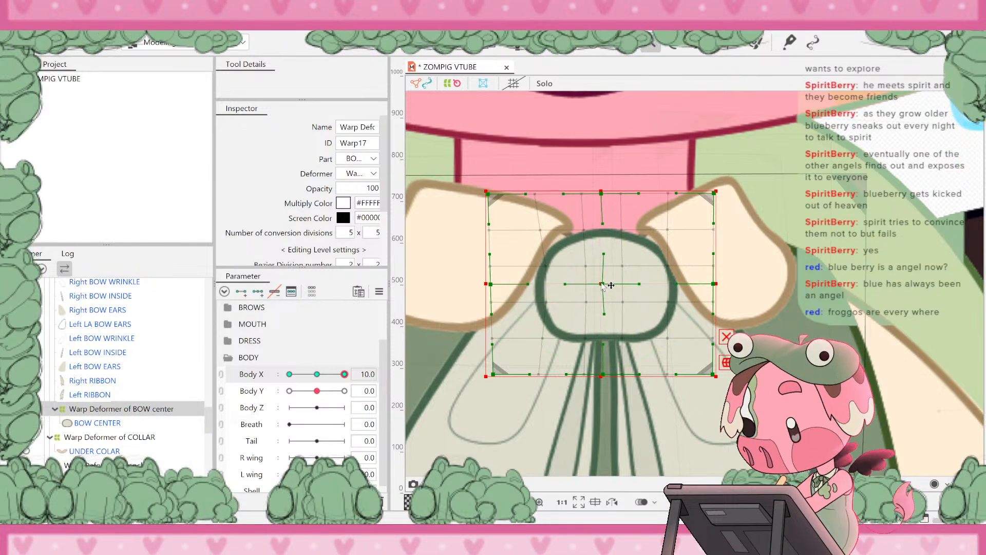
{"action": "left_click_drag", "start_coordinate": [613, 288], "coordinate": [596, 284]}
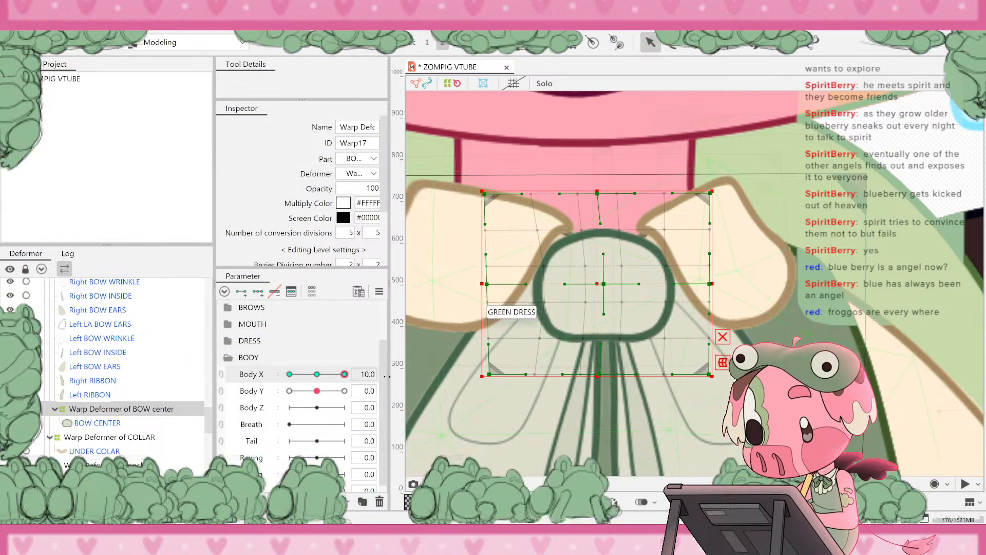
{"action": "left_click_drag", "start_coordinate": [339, 378], "coordinate": [214, 366]}
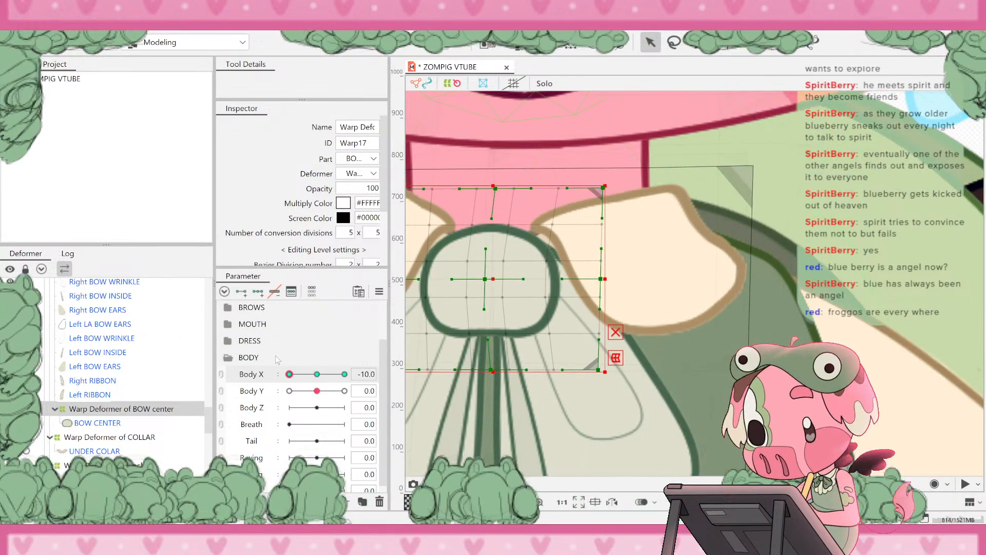
{"action": "left_click_drag", "start_coordinate": [289, 374], "coordinate": [423, 325]}
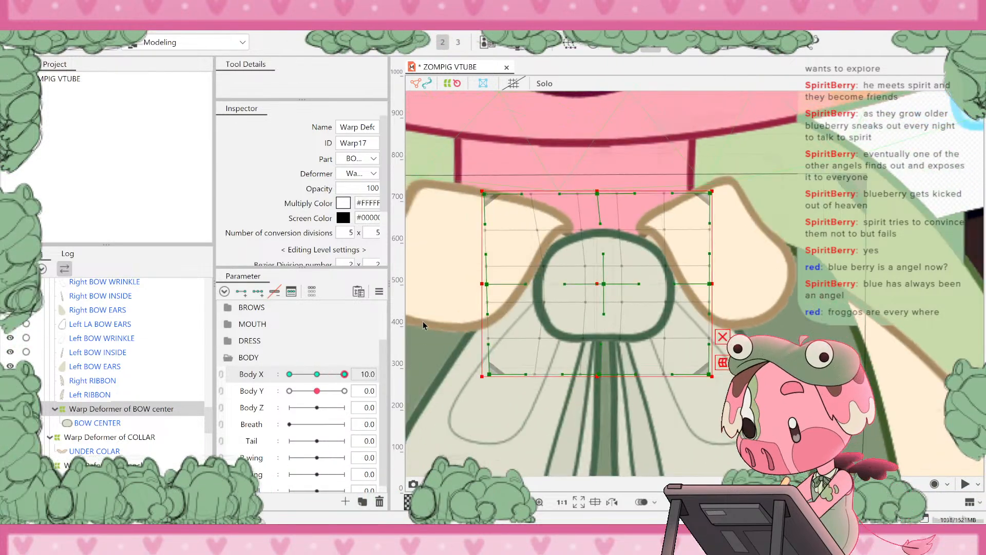
- Deselect the deformer and check the bow on the full model by sweeping Body X between its extremes, ending at -10
{"action": "scroll", "coordinate": [576, 293], "scroll_direction": "down", "scroll_amount": 5}
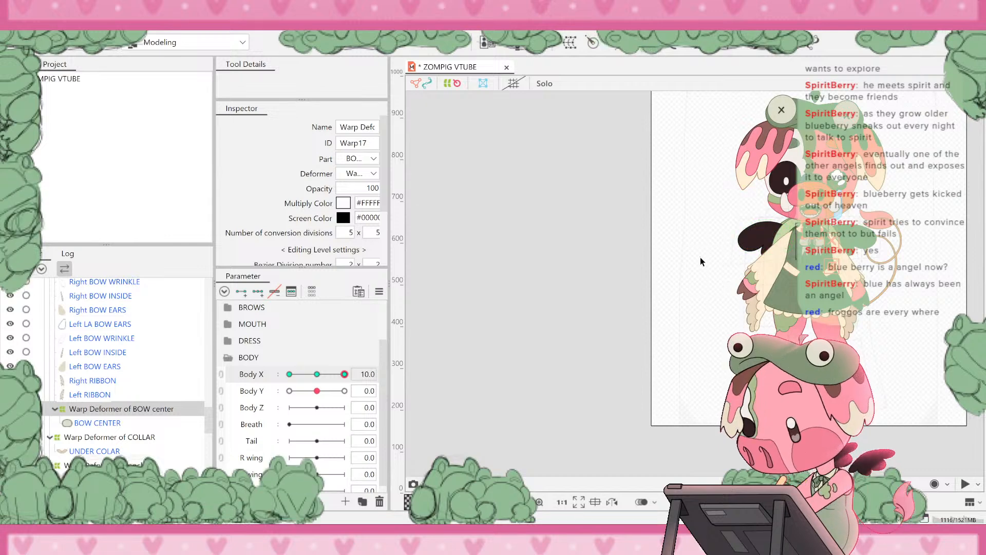
{"action": "left_click", "coordinate": [710, 260]}
{"action": "scroll", "coordinate": [710, 259], "scroll_direction": "up", "scroll_amount": 3}
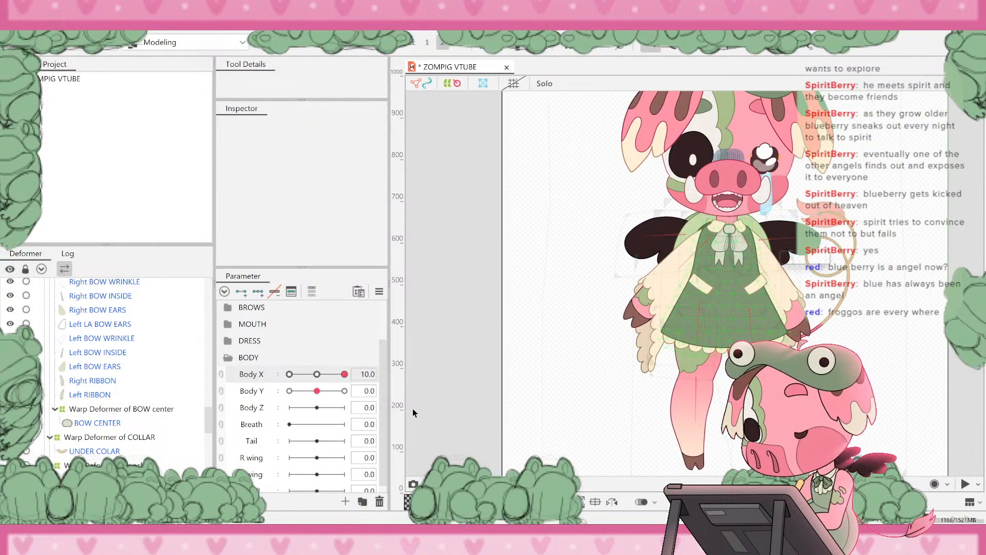
{"action": "left_click_drag", "start_coordinate": [313, 374], "coordinate": [281, 371]}
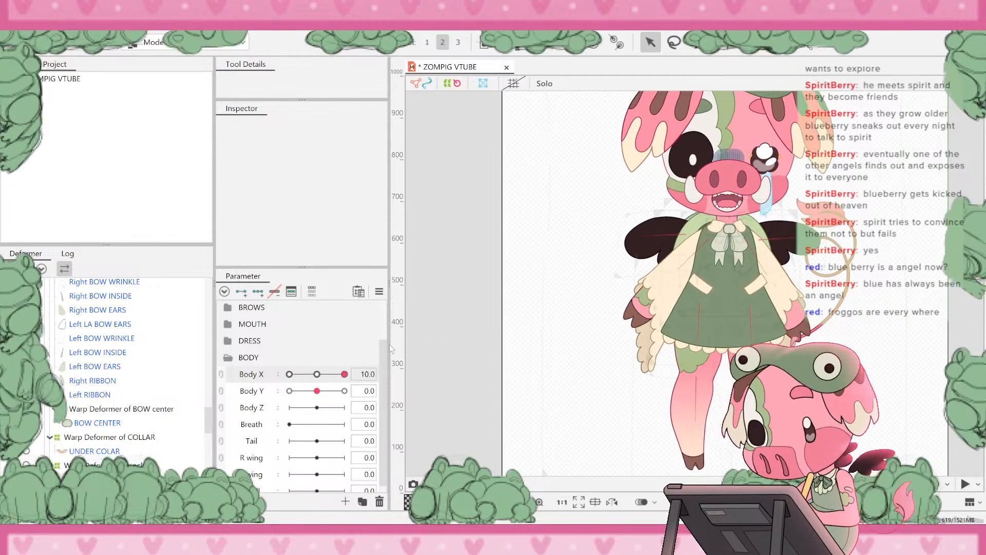
{"action": "left_click_drag", "start_coordinate": [290, 374], "coordinate": [396, 321]}
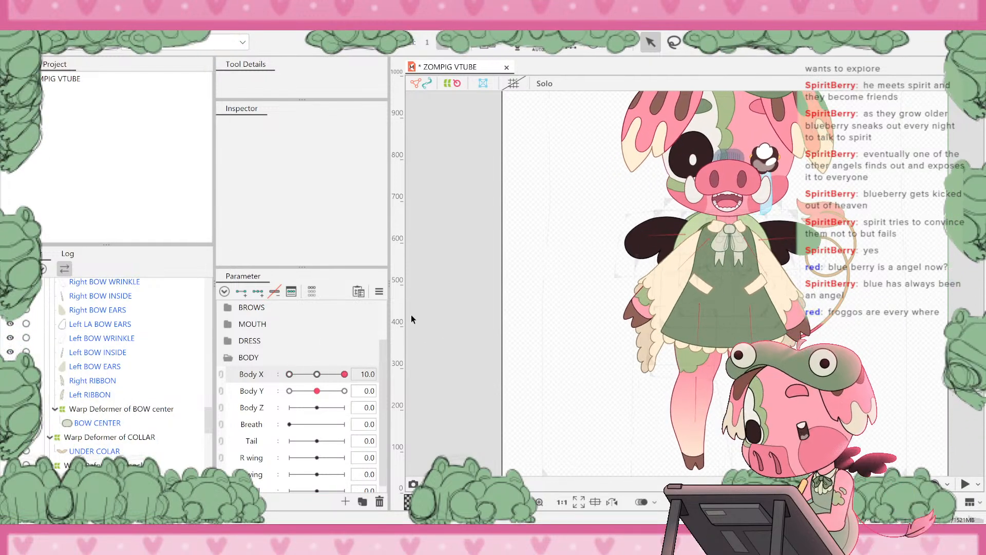
{"action": "left_click_drag", "start_coordinate": [285, 336], "coordinate": [207, 385]}
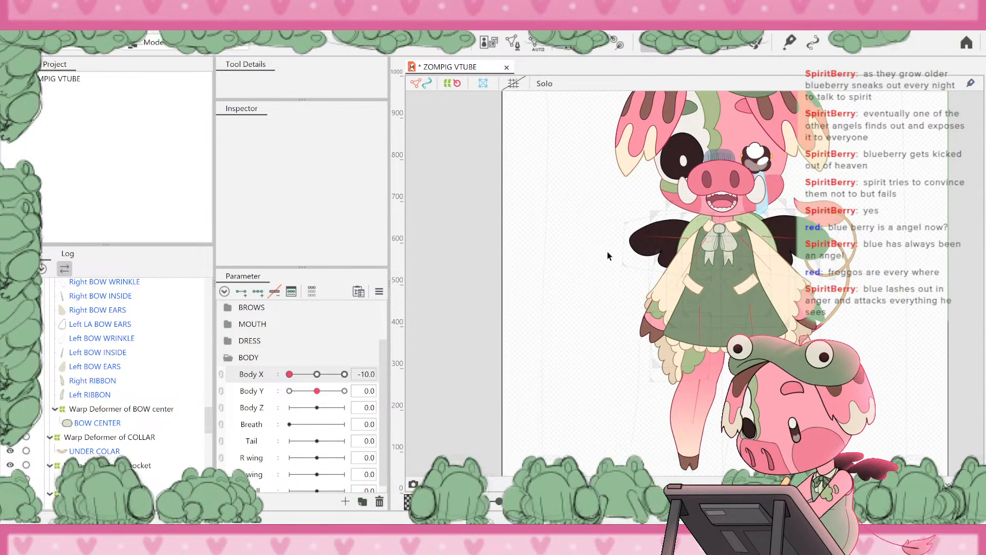
{"action": "scroll", "coordinate": [594, 254], "scroll_direction": "down", "scroll_amount": 4}
{"action": "scroll", "coordinate": [745, 264], "scroll_direction": "up", "scroll_amount": 3}
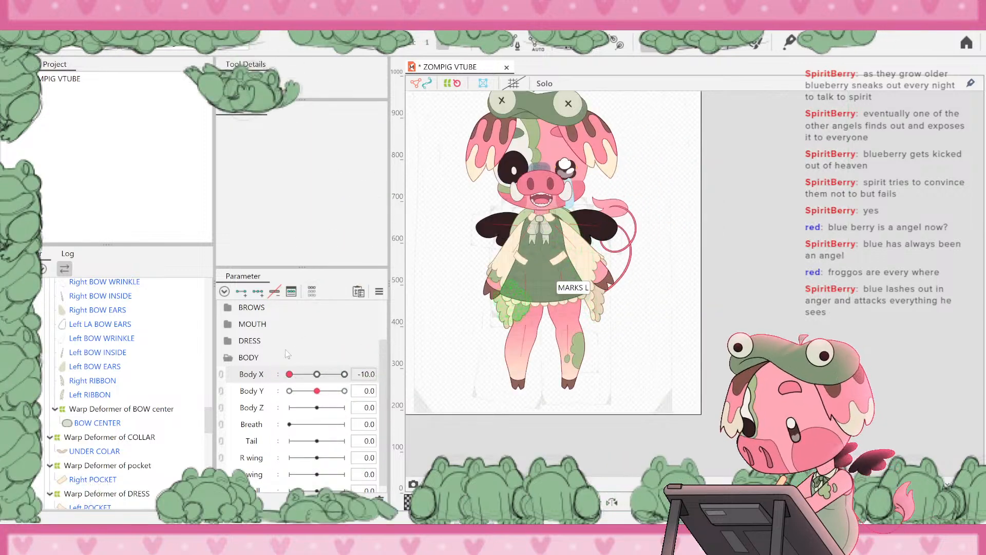
- Check the body turn on the whole model by repeatedly sweeping Body X between -10 and 10, returning it to 0
{"action": "left_click_drag", "start_coordinate": [290, 373], "coordinate": [377, 370]}
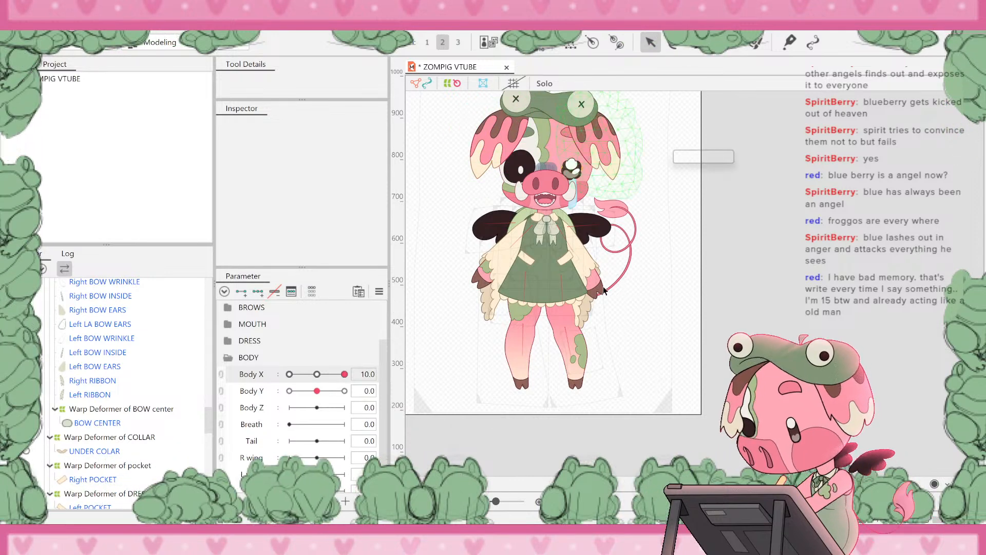
{"action": "left_click_drag", "start_coordinate": [344, 374], "coordinate": [290, 370]}
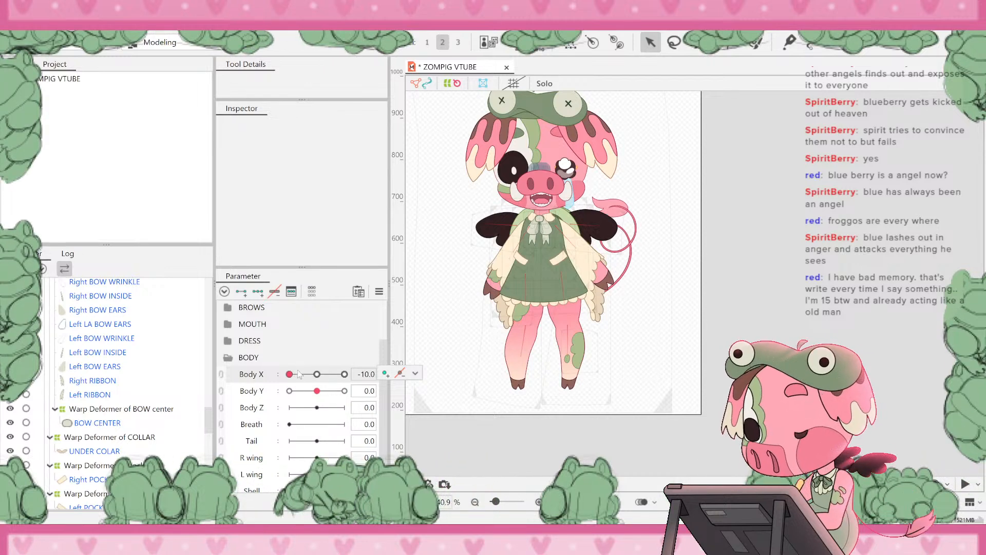
{"action": "left_click_drag", "start_coordinate": [290, 374], "coordinate": [418, 357]}
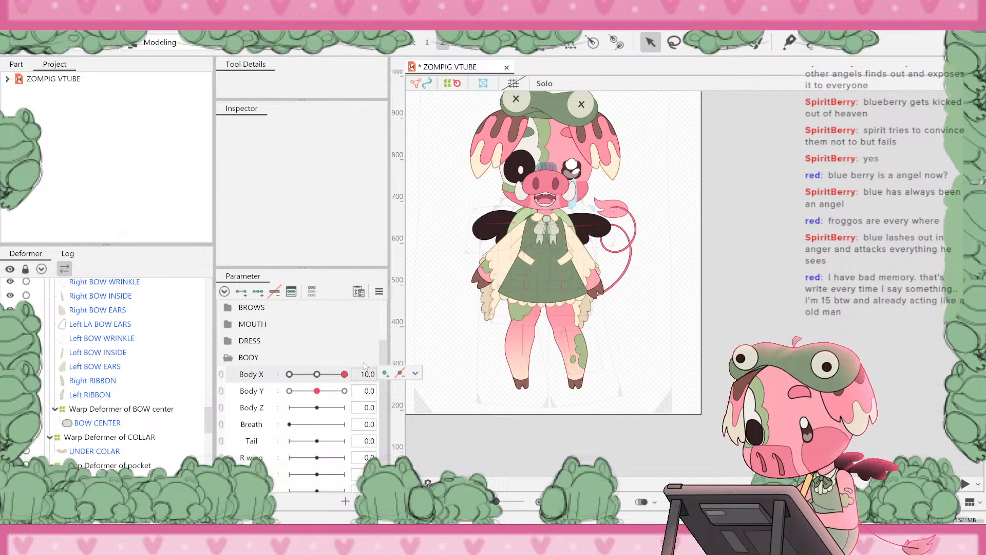
{"action": "left_click_drag", "start_coordinate": [344, 374], "coordinate": [435, 337]}
{"action": "left_click_drag", "start_coordinate": [334, 356], "coordinate": [309, 376]}
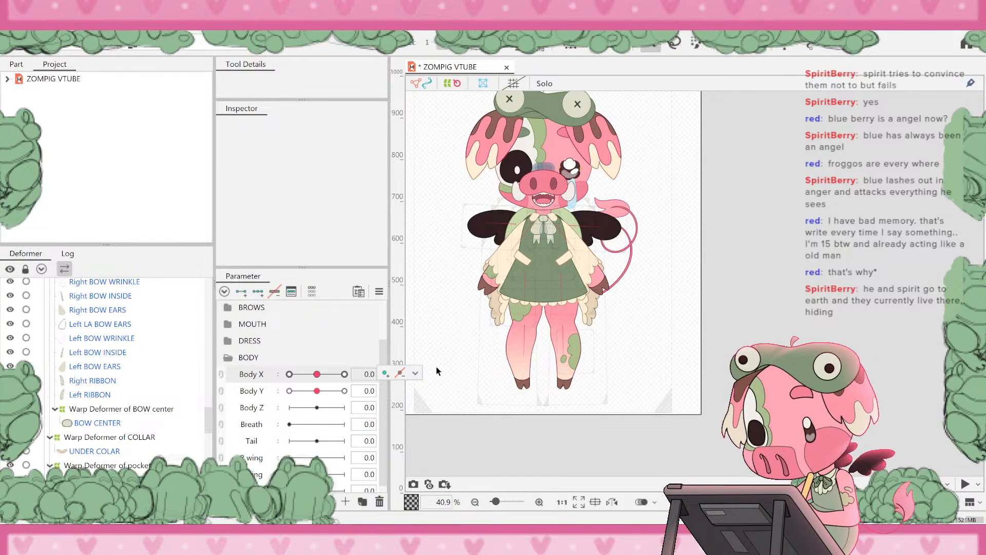
{"action": "left_click_drag", "start_coordinate": [322, 378], "coordinate": [356, 380]}
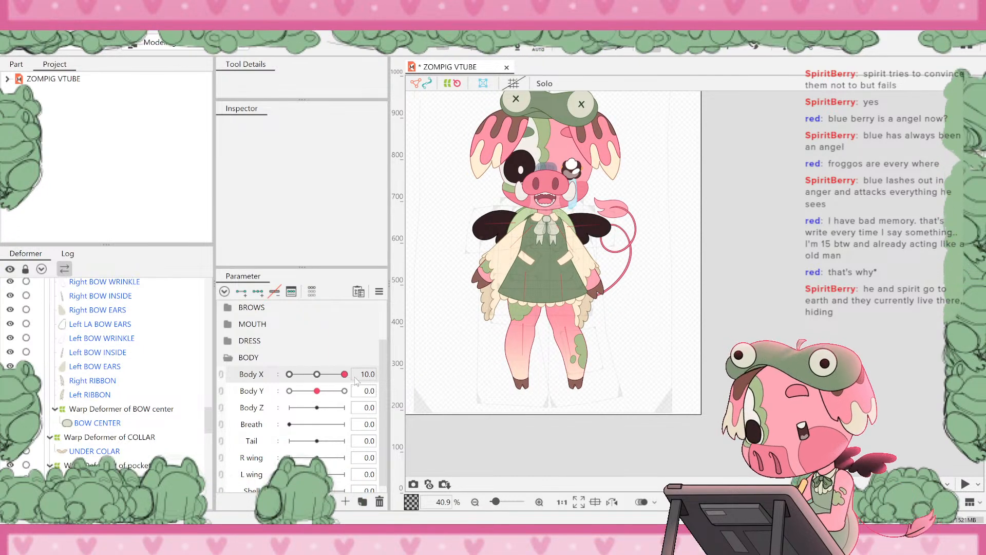
{"action": "left_click_drag", "start_coordinate": [283, 386], "coordinate": [225, 427]}
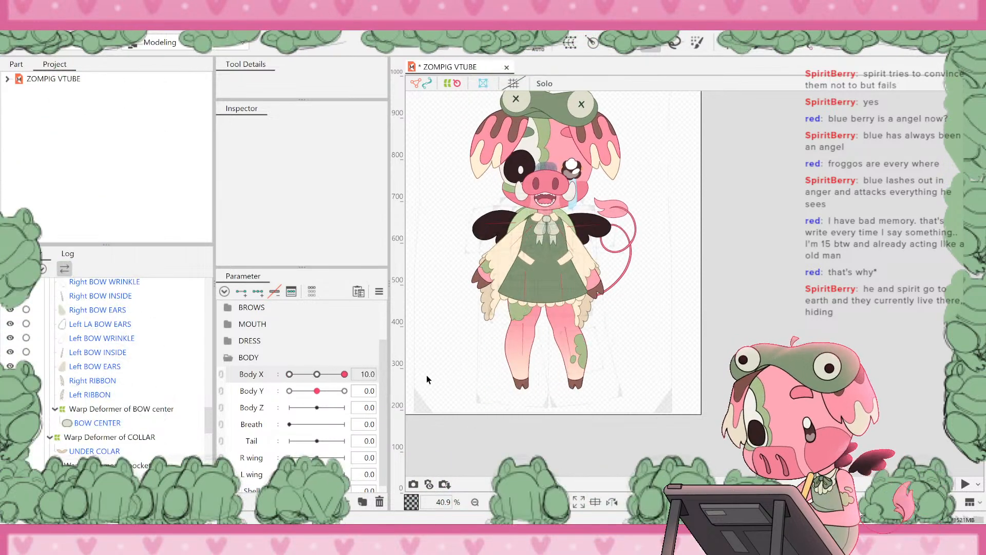
{"action": "left_click_drag", "start_coordinate": [360, 390], "coordinate": [325, 376]}
{"action": "left_click", "coordinate": [219, 376]}
{"action": "left_click_drag", "start_coordinate": [384, 369], "coordinate": [316, 404]}
{"action": "left_click", "coordinate": [221, 396]}
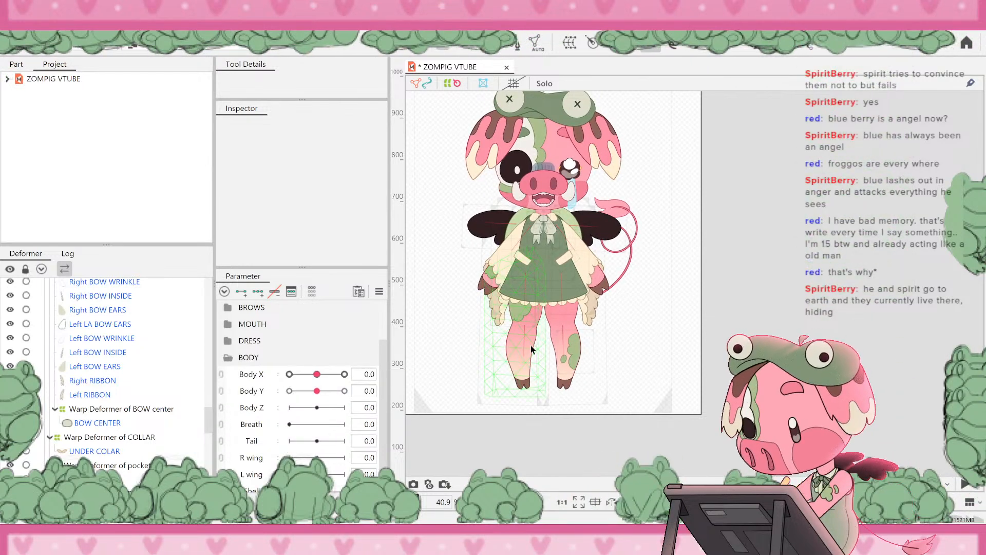
- Create a warp deformer as parent of the Left LA BOW EARS, WRINKLE, INSIDE and BOW EARS meshes, with 2 x 2 Bezier divisions
{"action": "scroll", "coordinate": [580, 146], "scroll_direction": "up", "scroll_amount": 3}
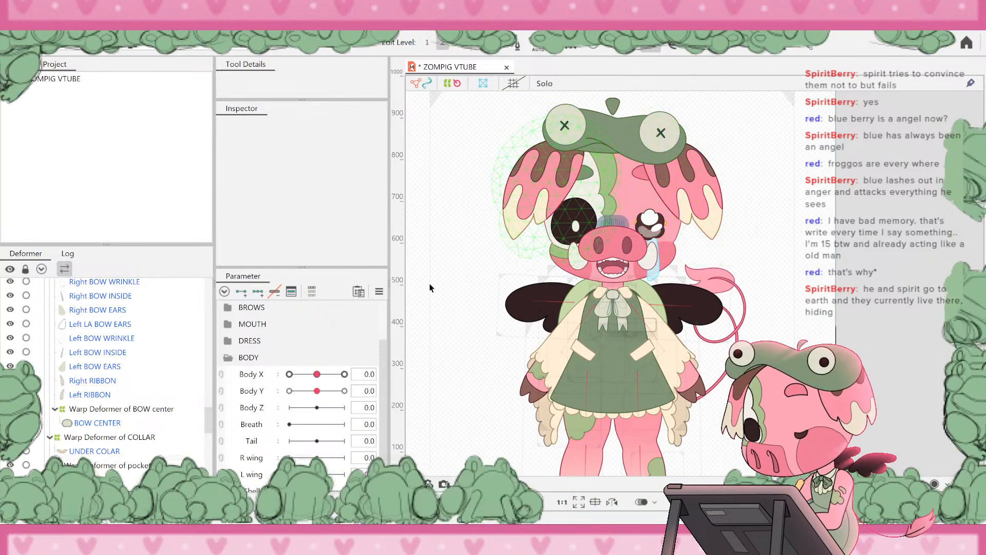
{"action": "scroll", "coordinate": [807, 139], "scroll_direction": "down", "scroll_amount": 3}
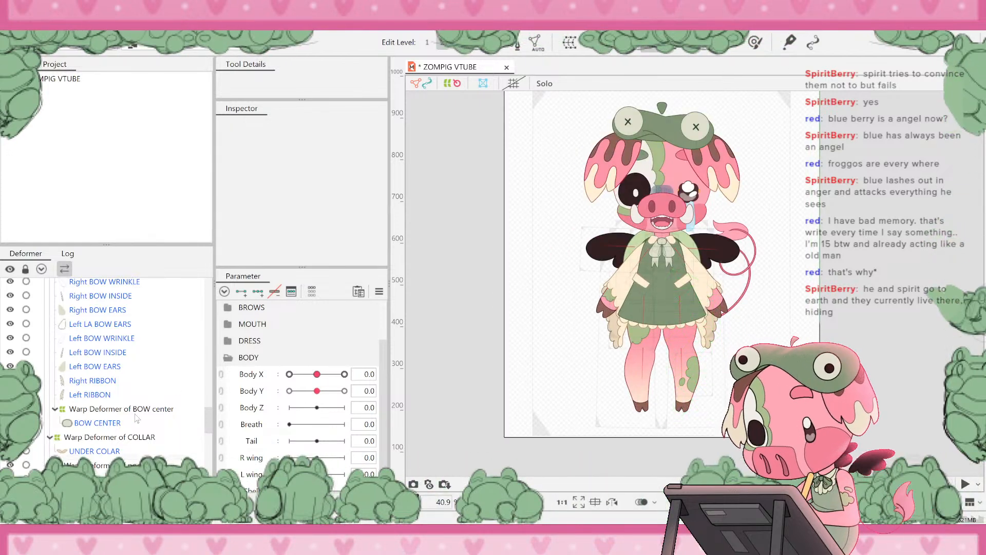
{"action": "scroll", "coordinate": [761, 290], "scroll_direction": "up", "scroll_amount": 4}
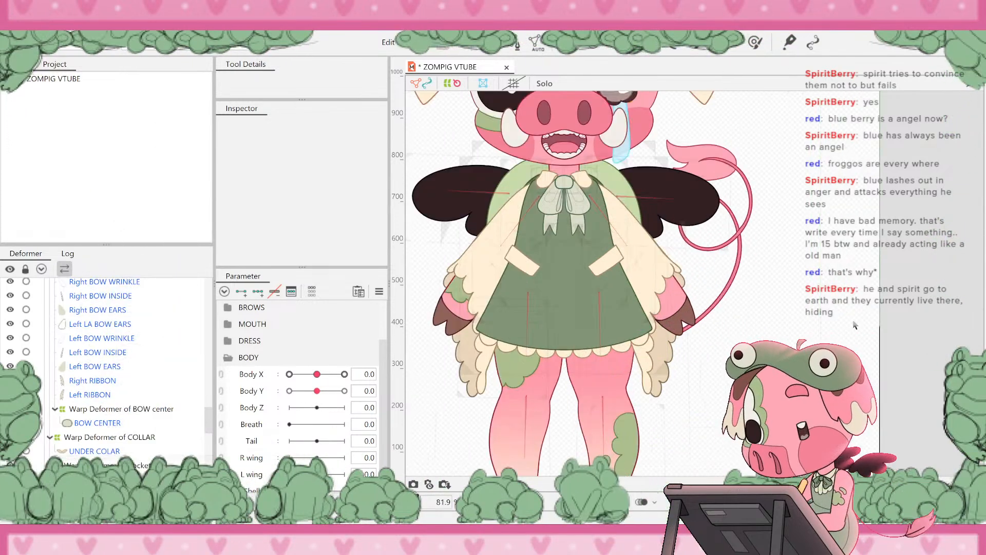
{"action": "scroll", "coordinate": [652, 349], "scroll_direction": "down", "scroll_amount": 2}
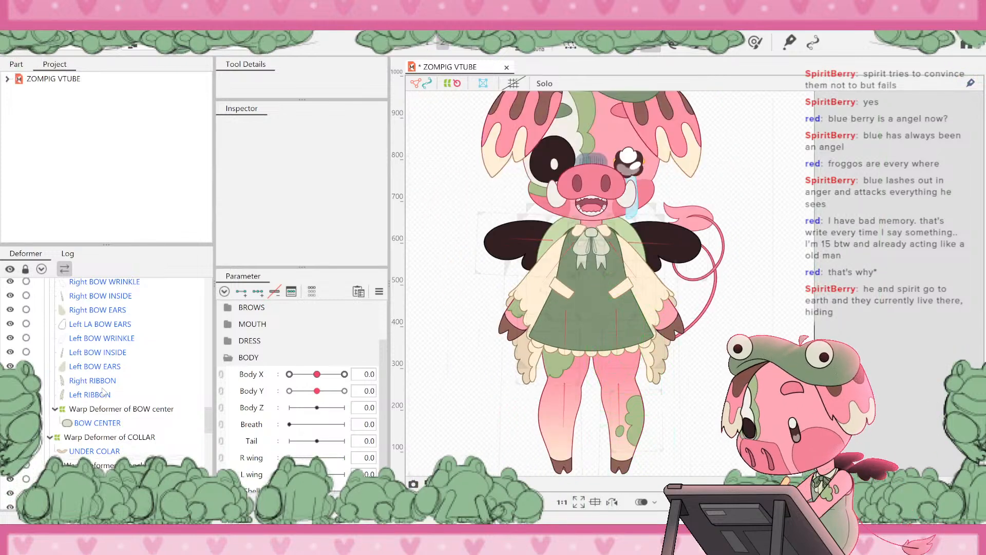
{"action": "left_click", "coordinate": [102, 365]}
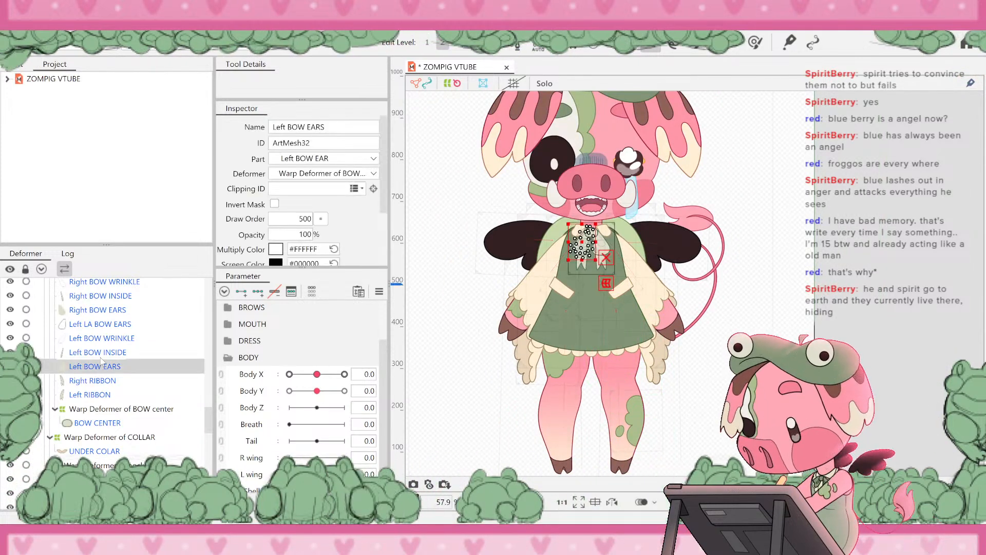
{"action": "left_click", "coordinate": [95, 328], "text": "shift"}
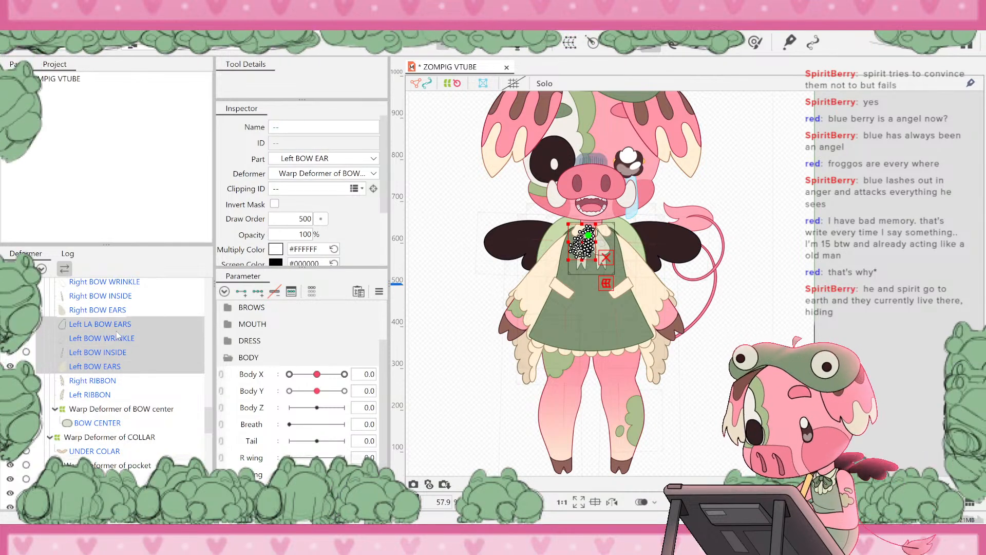
{"action": "scroll", "coordinate": [591, 249], "scroll_direction": "up", "scroll_amount": 3}
{"action": "scroll", "coordinate": [591, 249], "scroll_direction": "up", "scroll_amount": 3}
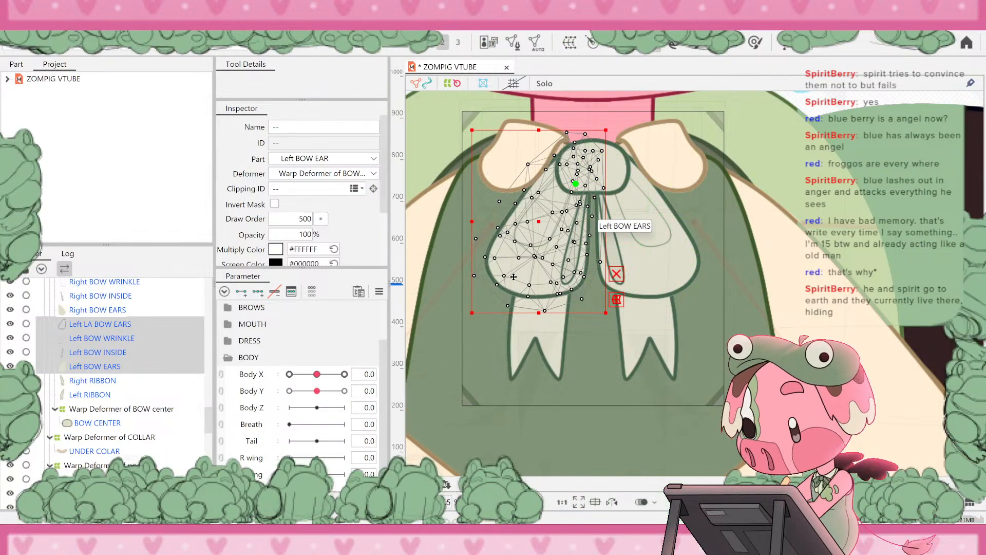
{"action": "left_click", "coordinate": [101, 395]}
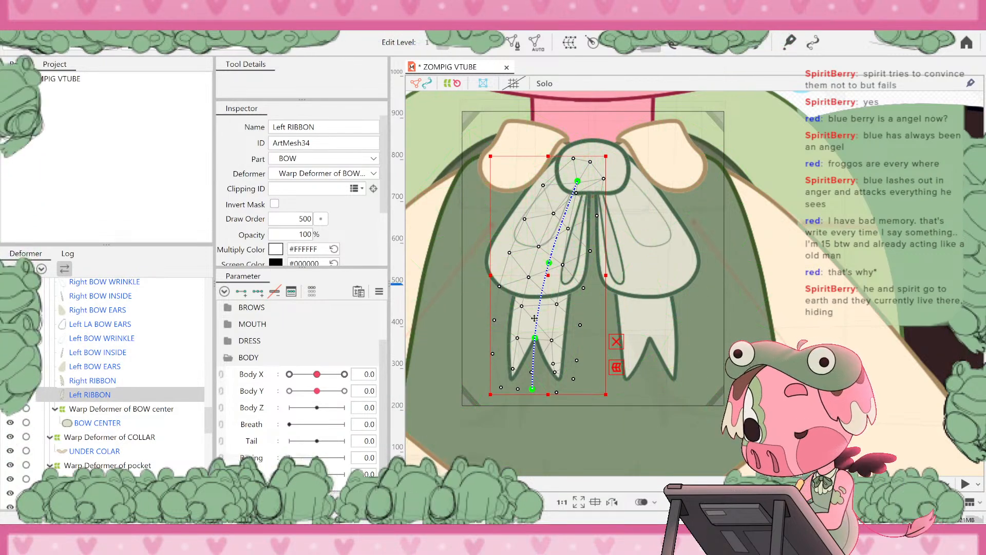
{"action": "left_click", "coordinate": [112, 367]}
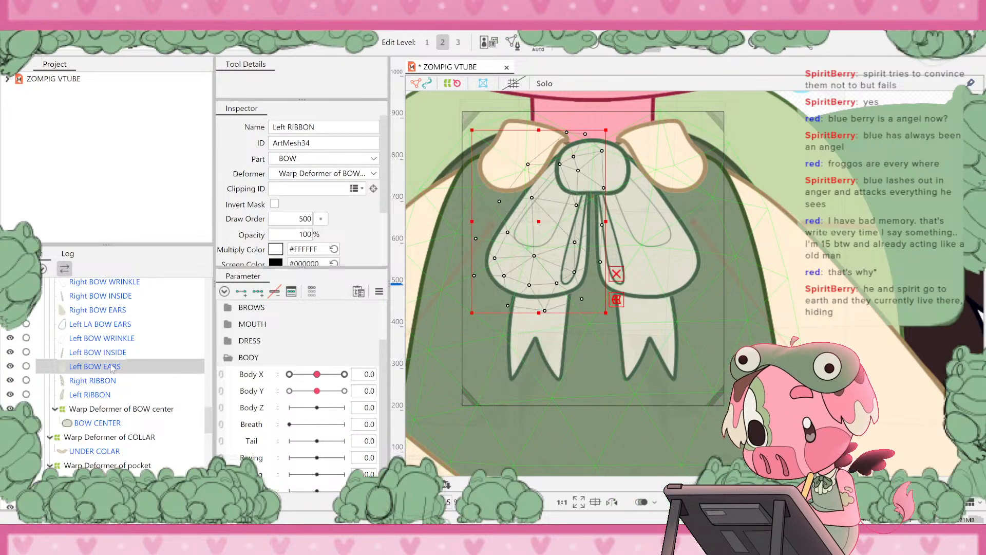
{"action": "left_click", "coordinate": [106, 325], "text": "shift"}
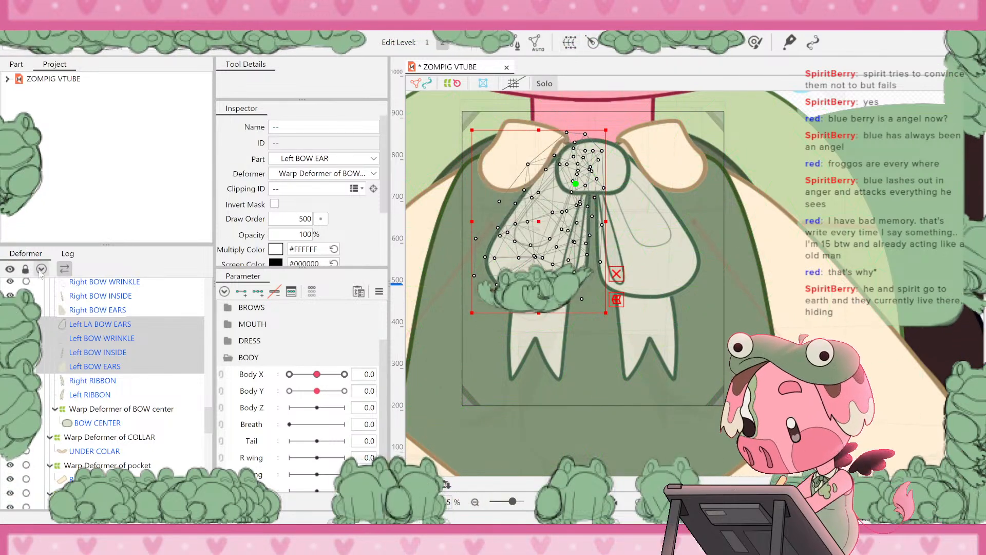
{"action": "right_click", "coordinate": [107, 346]}
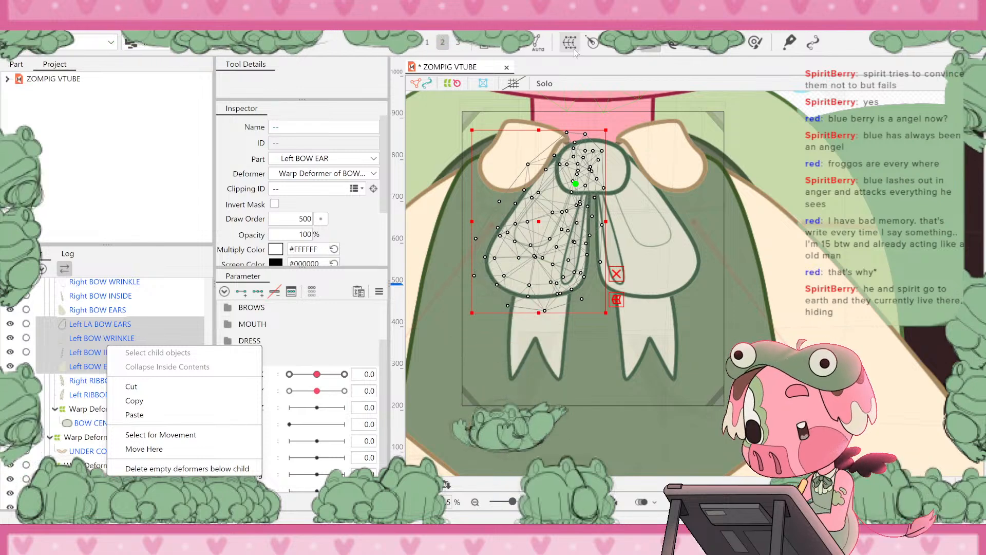
{"action": "left_click", "coordinate": [574, 49]}
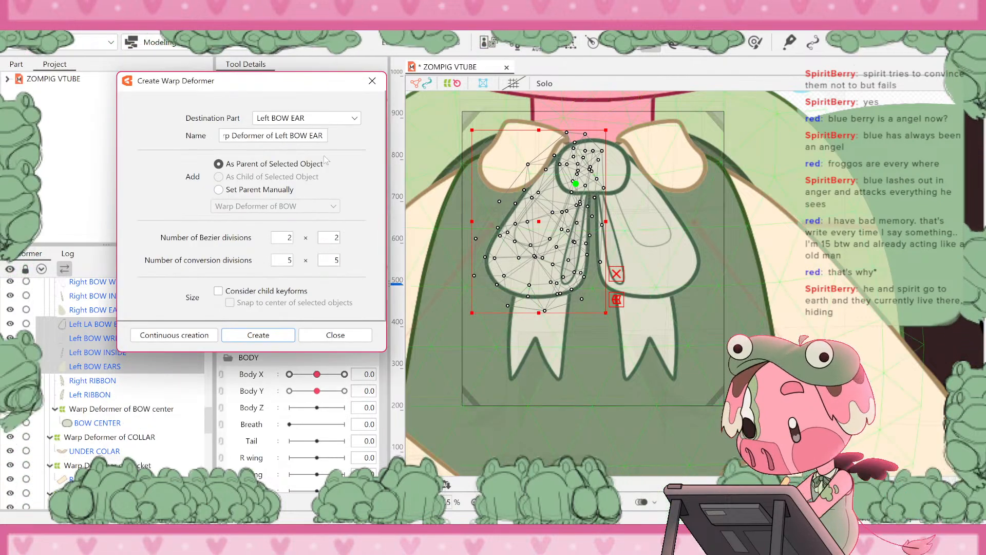
{"action": "left_click", "coordinate": [260, 336]}
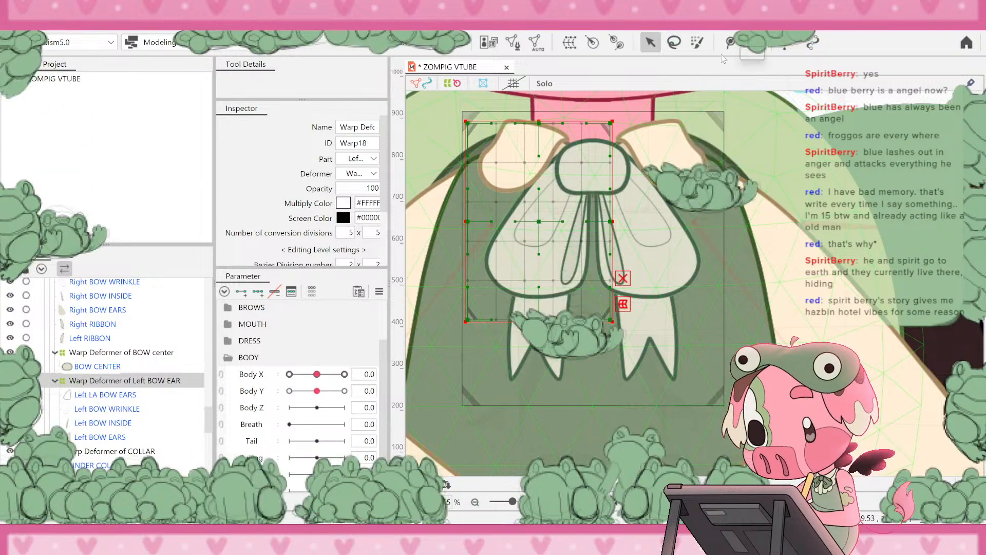
- Try to start a deform path on the Left BOW EARS mesh with a point at the bow's knot
{"action": "left_click", "coordinate": [729, 42]}
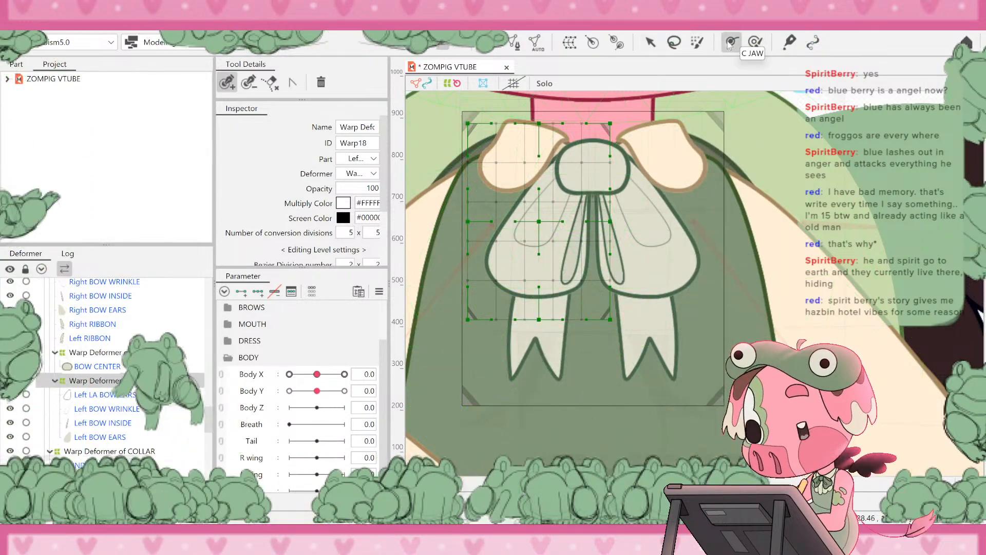
{"action": "scroll", "coordinate": [578, 163], "scroll_direction": "up", "scroll_amount": 2}
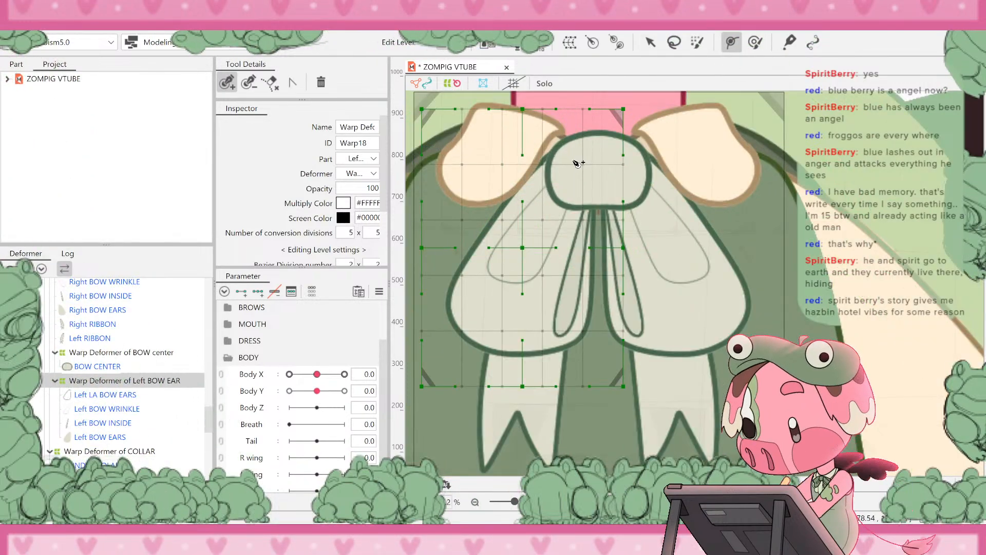
{"action": "left_click", "coordinate": [577, 163]}
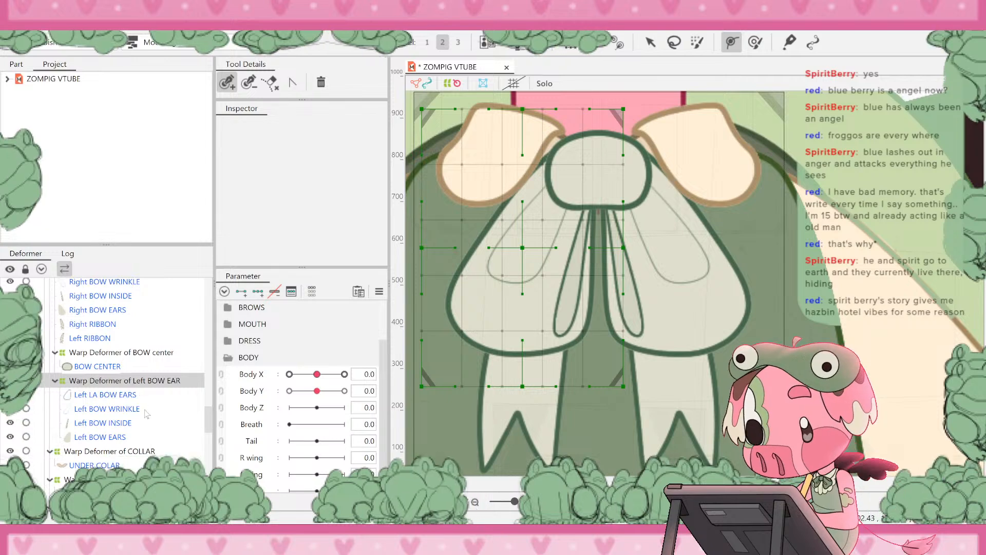
{"action": "left_click", "coordinate": [108, 437]}
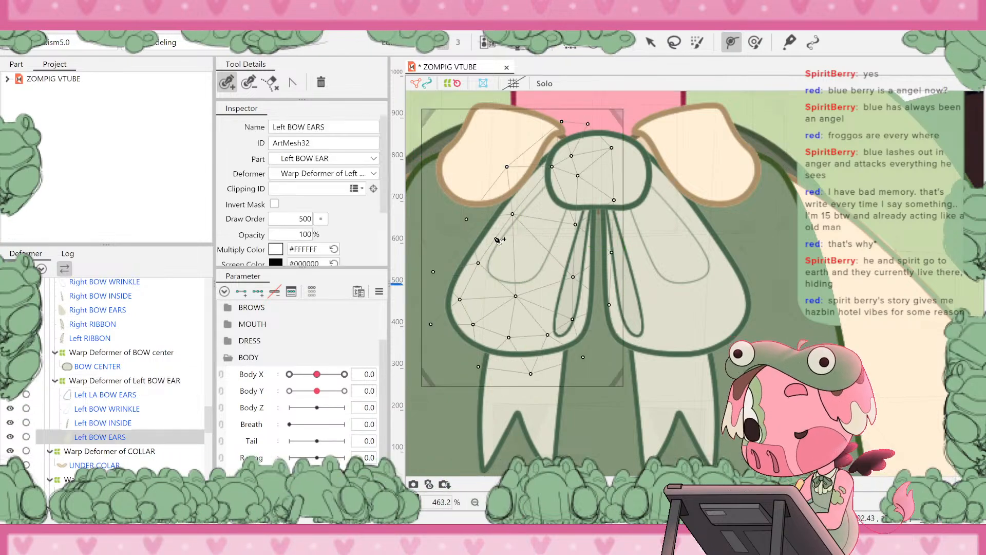
{"action": "left_click", "coordinate": [582, 158]}
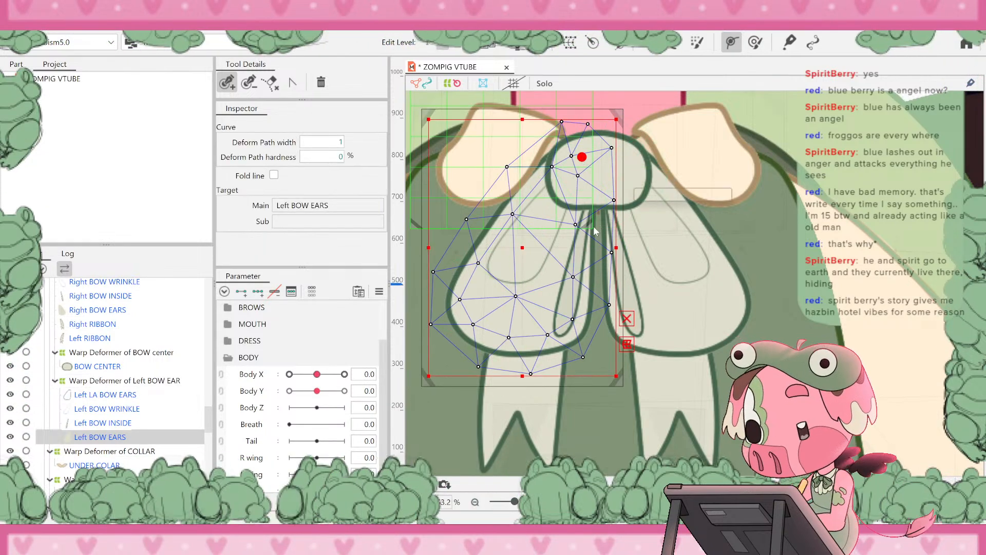
{"action": "key", "text": "ctrl+z"}
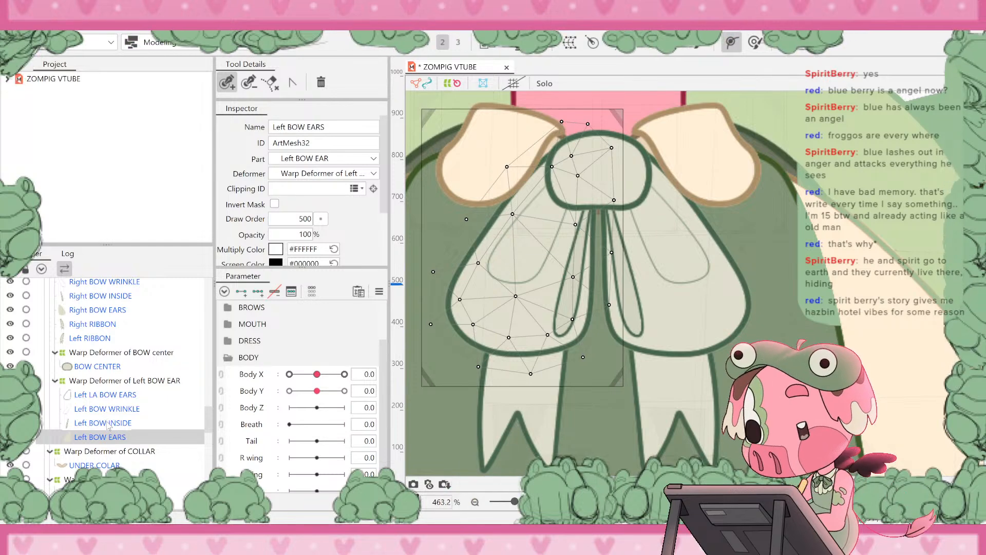
- Try to select the child meshes of the Warp Deformer of Left BOW EAR for deform path editing
{"action": "left_click", "coordinate": [96, 395]}
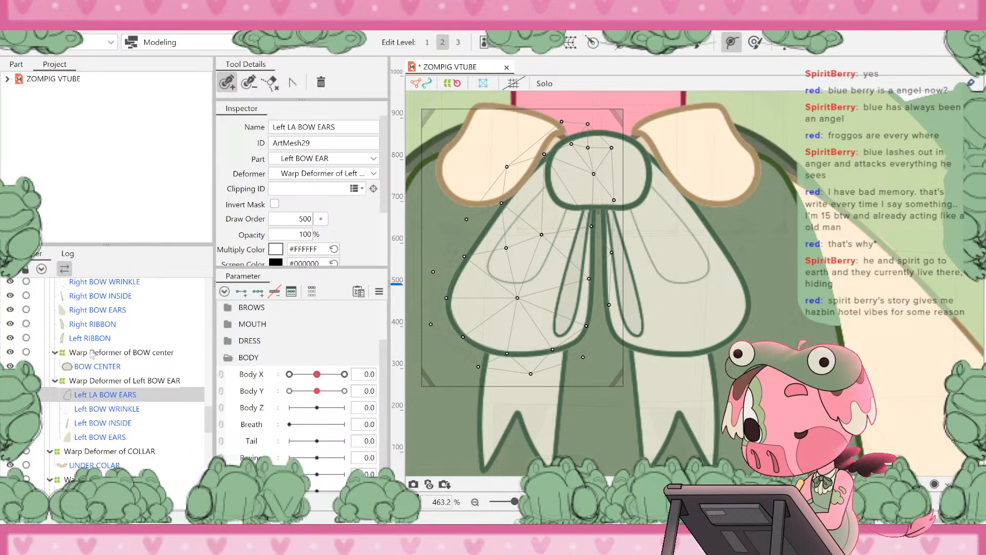
{"action": "left_click", "coordinate": [54, 381]}
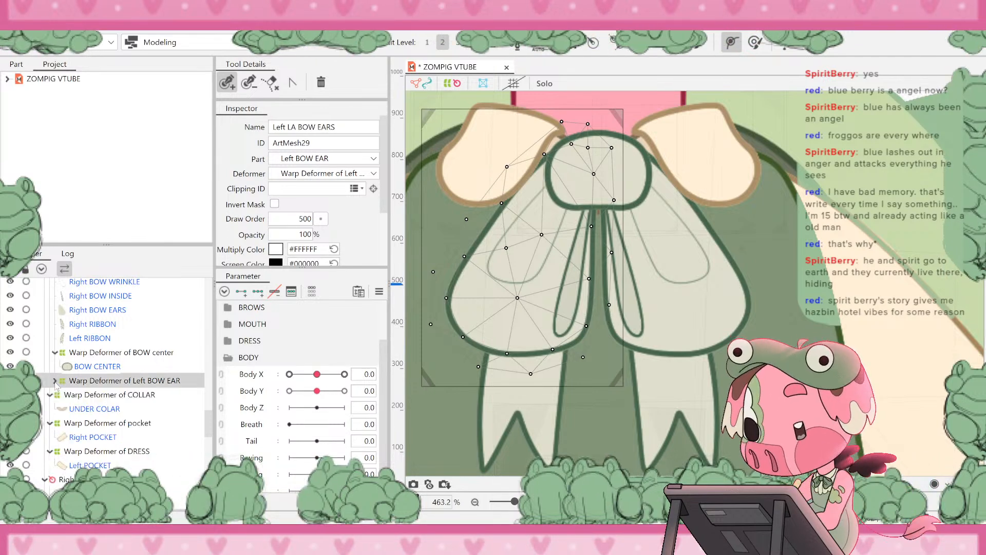
{"action": "right_click", "coordinate": [108, 384]}
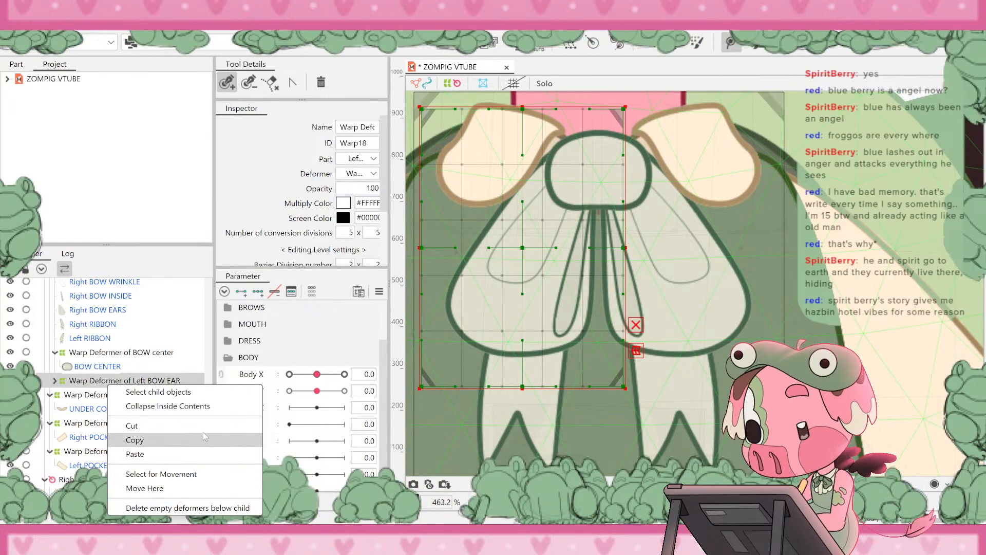
{"action": "left_click", "coordinate": [175, 392]}
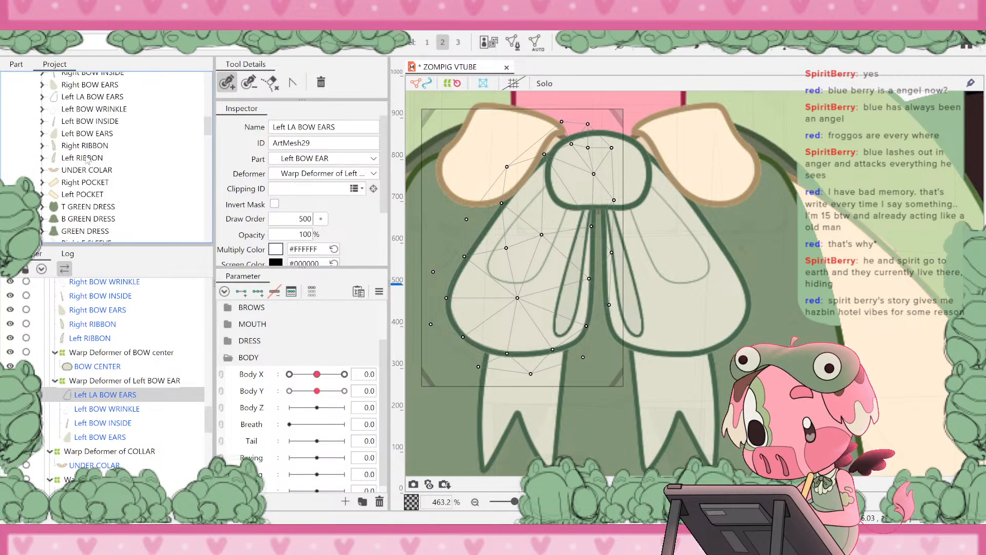
- Create an ArtMesh from the Right BOW EARS model image and select the Left LA BOW EARS mesh on the canvas
{"action": "left_click", "coordinate": [77, 133]}
{"action": "scroll", "coordinate": [81, 140], "scroll_direction": "up", "scroll_amount": 1}
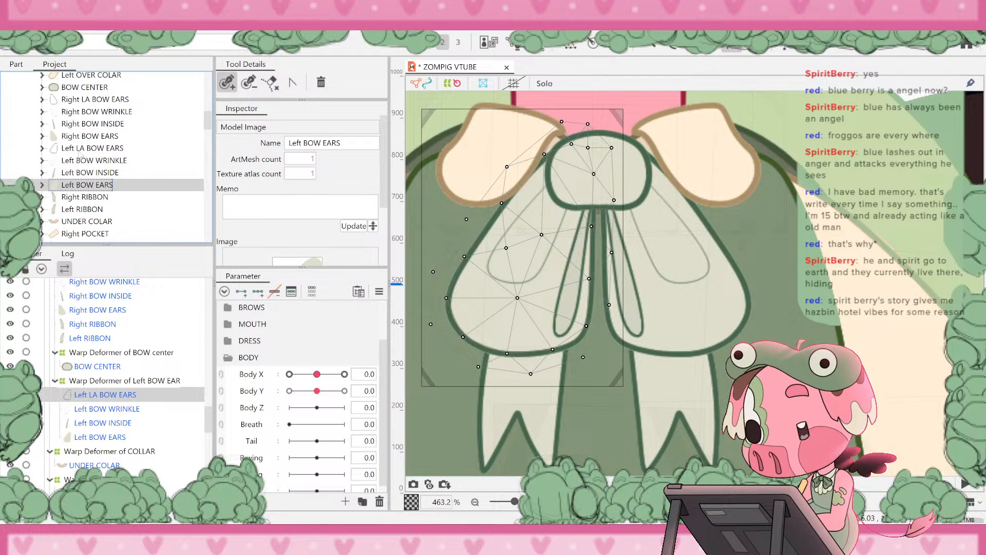
{"action": "left_click", "coordinate": [76, 136], "text": "shift"}
{"action": "right_click", "coordinate": [76, 147]}
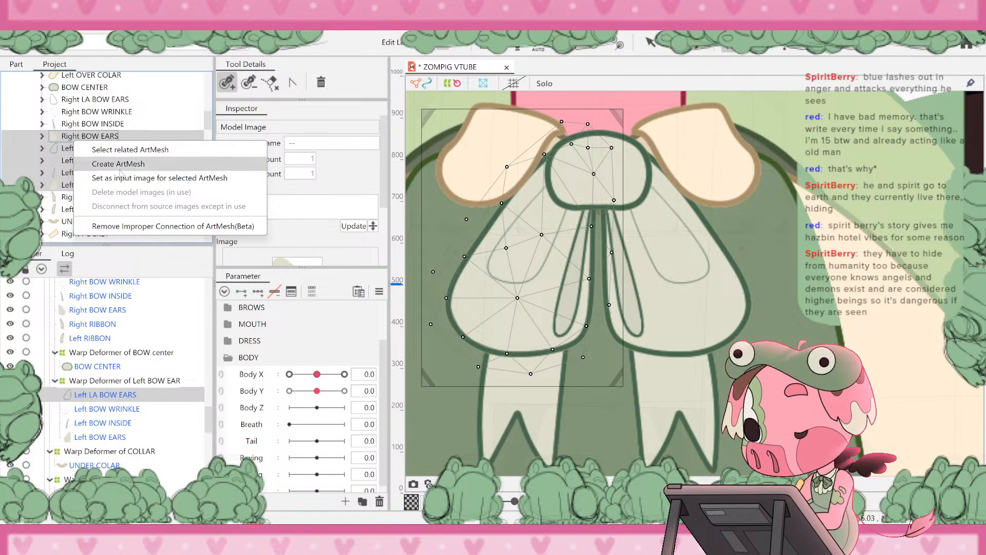
{"action": "left_click", "coordinate": [124, 178]}
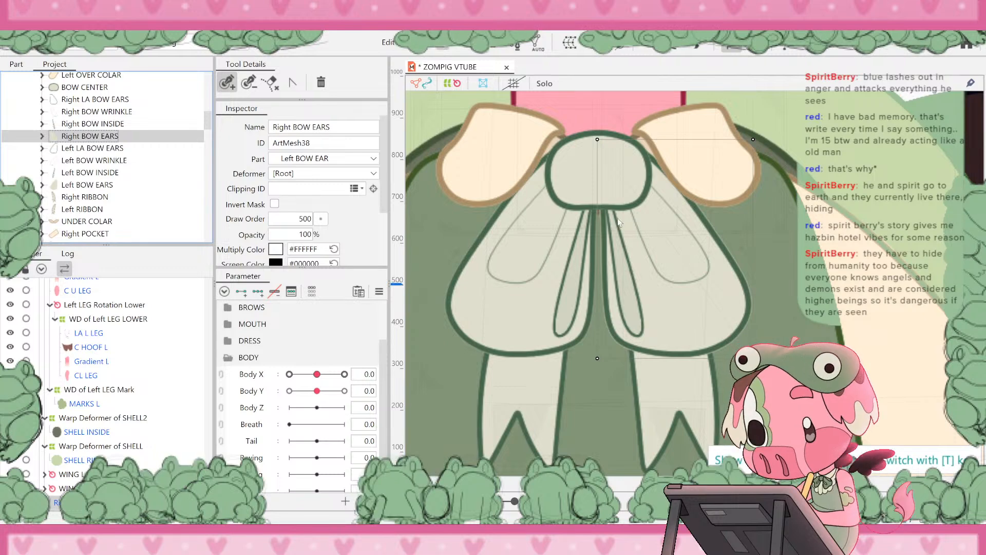
{"action": "scroll", "coordinate": [618, 219], "scroll_direction": "down", "scroll_amount": 2}
{"action": "scroll", "coordinate": [633, 228], "scroll_direction": "up", "scroll_amount": 2}
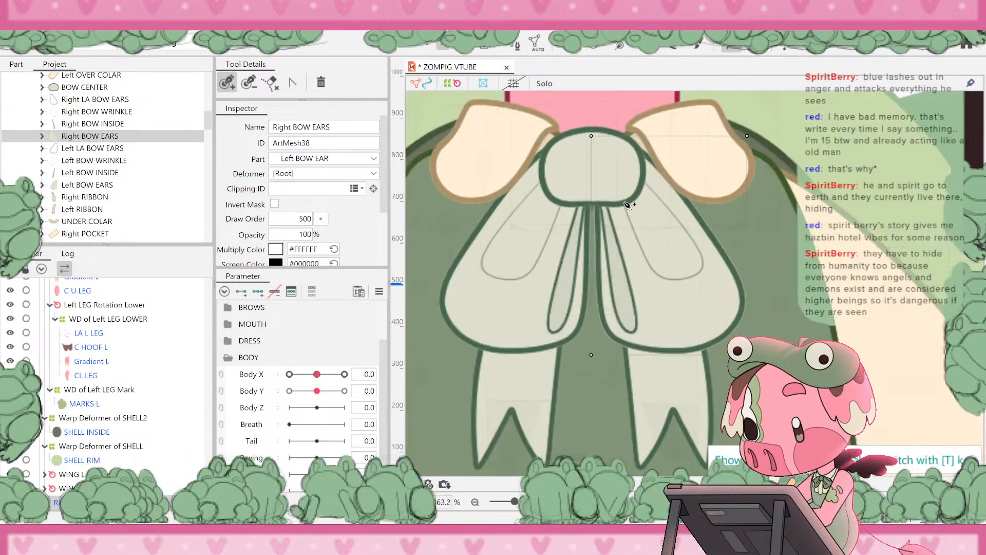
{"action": "left_click", "coordinate": [602, 161]}
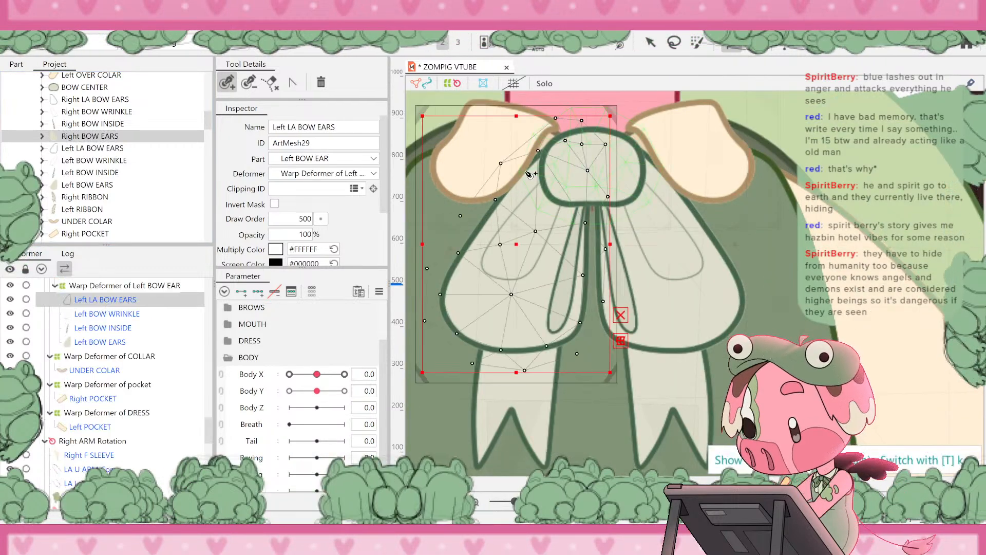
- Try to select the ArtMeshes related to the model images from Left LA BOW EARS to Left BOW EARS, and undo back to the warp deformer
{"action": "left_click", "coordinate": [93, 148]}
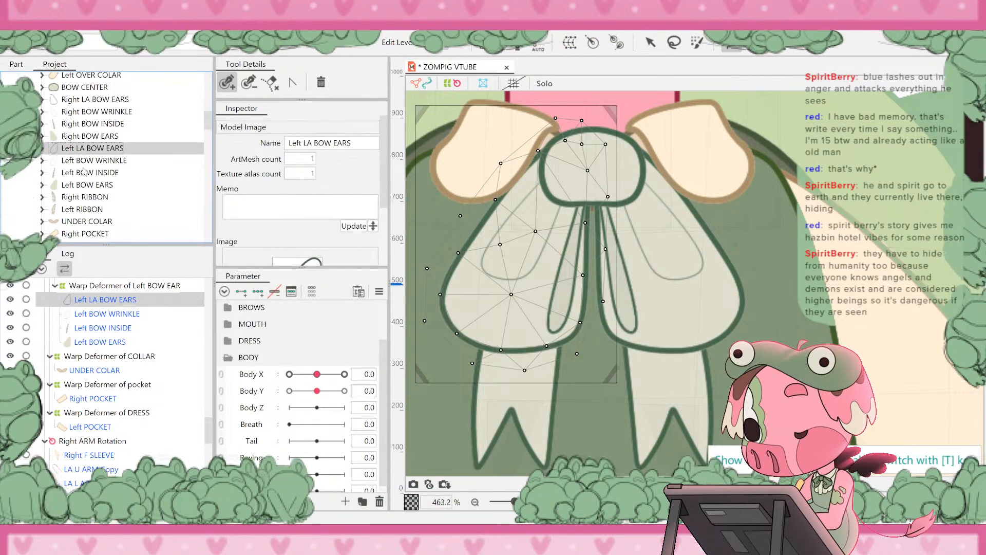
{"action": "left_click", "coordinate": [86, 184], "text": "shift"}
{"action": "right_click", "coordinate": [89, 176]}
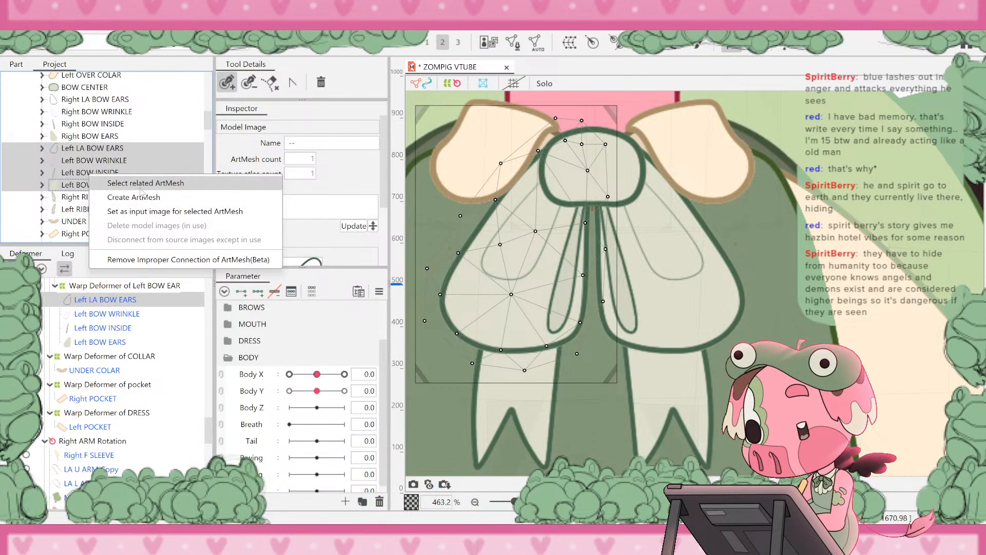
{"action": "left_click", "coordinate": [142, 186]}
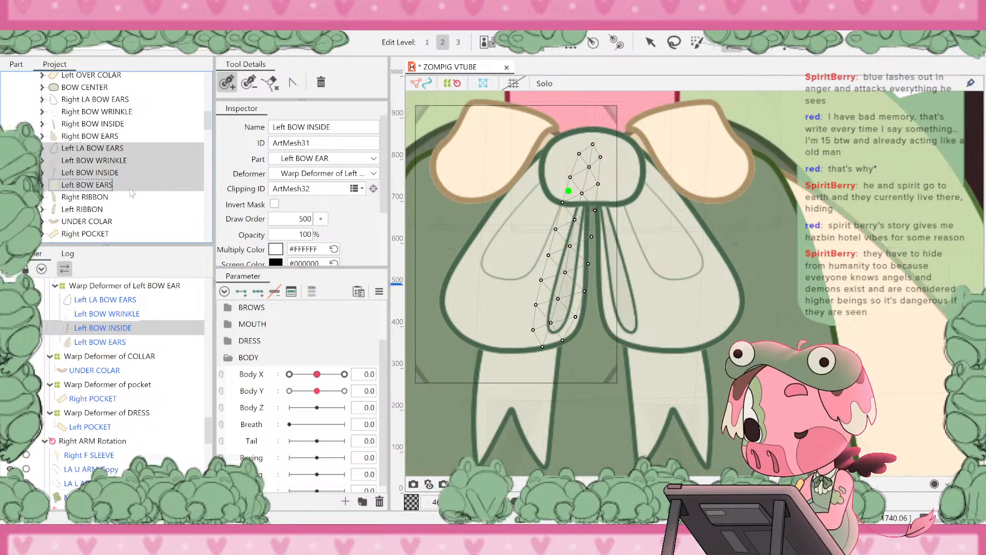
{"action": "scroll", "coordinate": [132, 192], "scroll_direction": "down", "scroll_amount": 2}
{"action": "scroll", "coordinate": [144, 138], "scroll_direction": "down", "scroll_amount": 3}
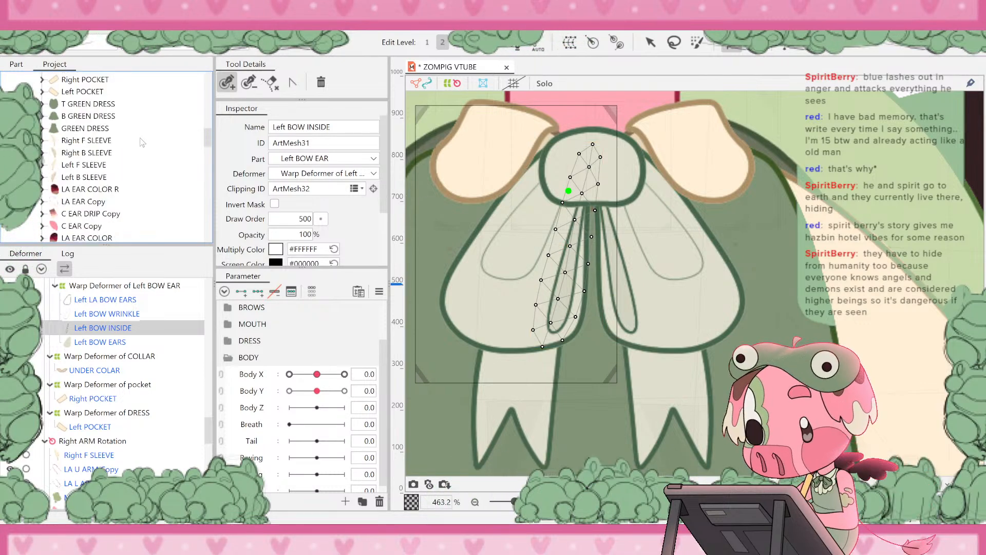
{"action": "scroll", "coordinate": [143, 139], "scroll_direction": "up", "scroll_amount": 4}
{"action": "key", "text": "ctrl+z"}
{"action": "key", "text": "ctrl+z"}
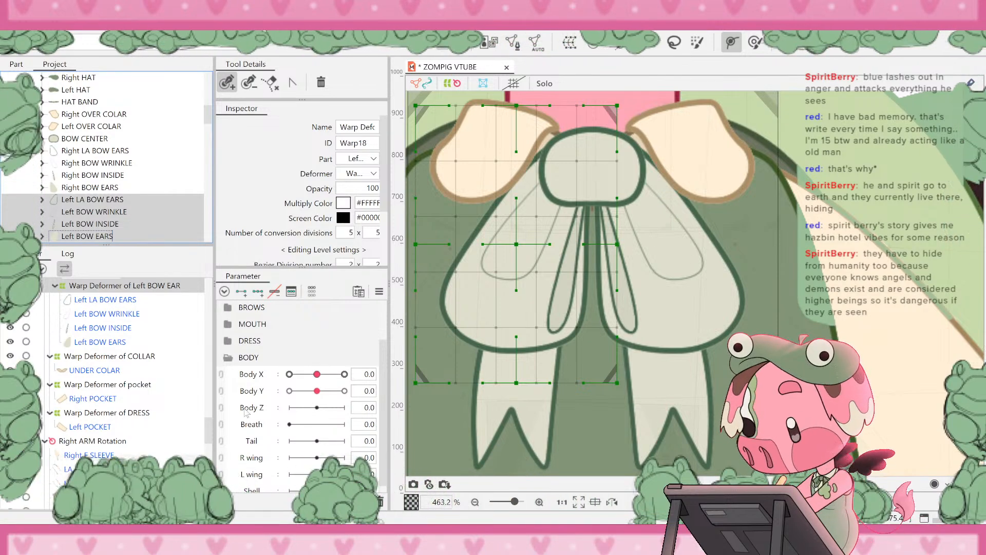
- Select the four meshes under the Warp Deformer of Left BOW EAR and try to extend the deform path at the bow's knot
{"action": "scroll", "coordinate": [591, 308], "scroll_direction": "down", "scroll_amount": 2}
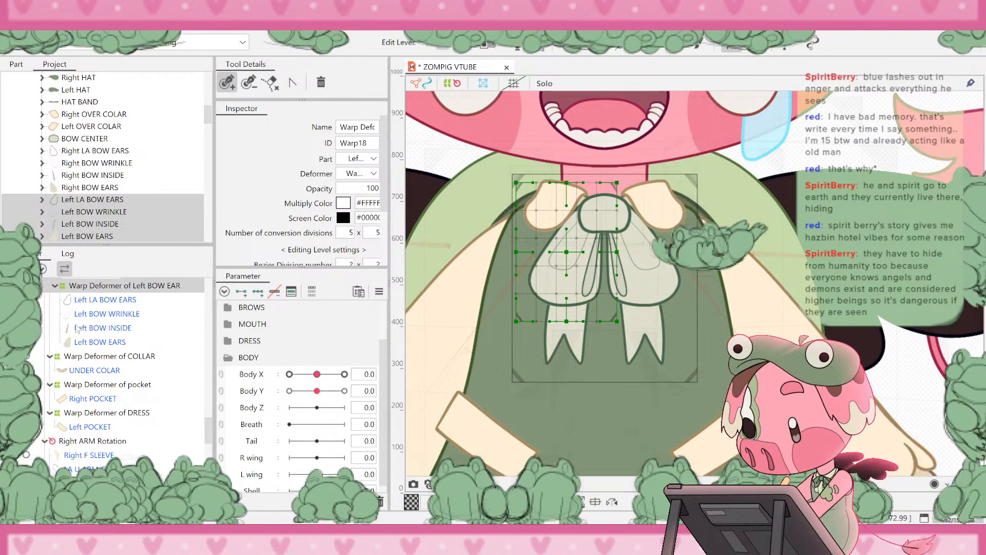
{"action": "scroll", "coordinate": [68, 343], "scroll_direction": "up", "scroll_amount": 2}
{"action": "left_click", "coordinate": [77, 351]}
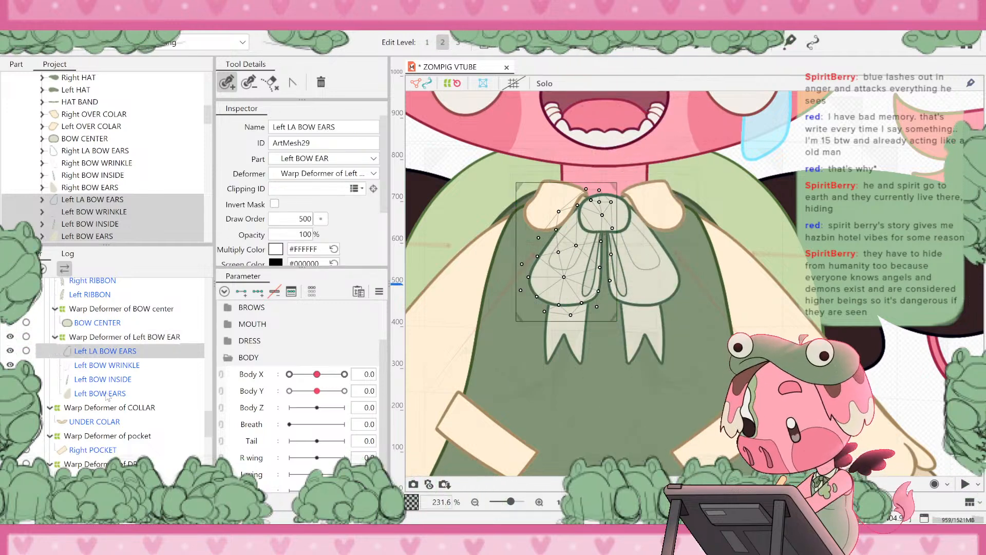
{"action": "left_click", "coordinate": [106, 394], "text": "shift"}
{"action": "scroll", "coordinate": [322, 241], "scroll_direction": "down", "scroll_amount": 3}
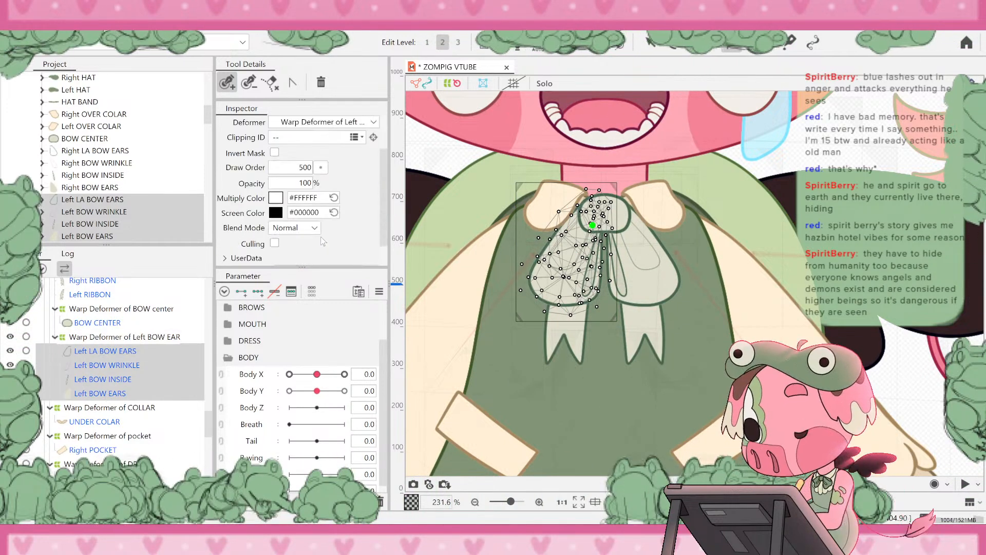
{"action": "scroll", "coordinate": [322, 242], "scroll_direction": "up", "scroll_amount": 2}
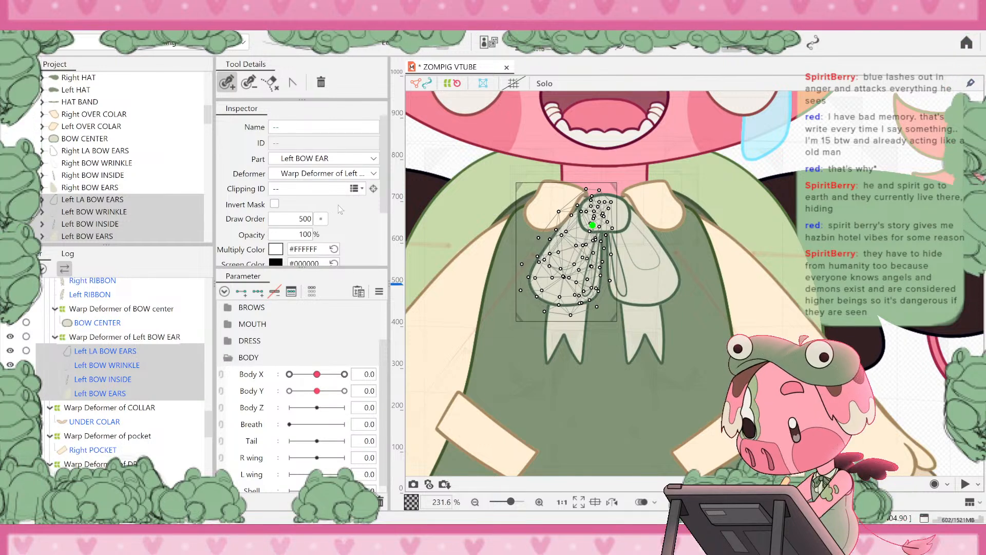
{"action": "scroll", "coordinate": [342, 220], "scroll_direction": "down", "scroll_amount": 2}
{"action": "scroll", "coordinate": [343, 220], "scroll_direction": "down", "scroll_amount": 1}
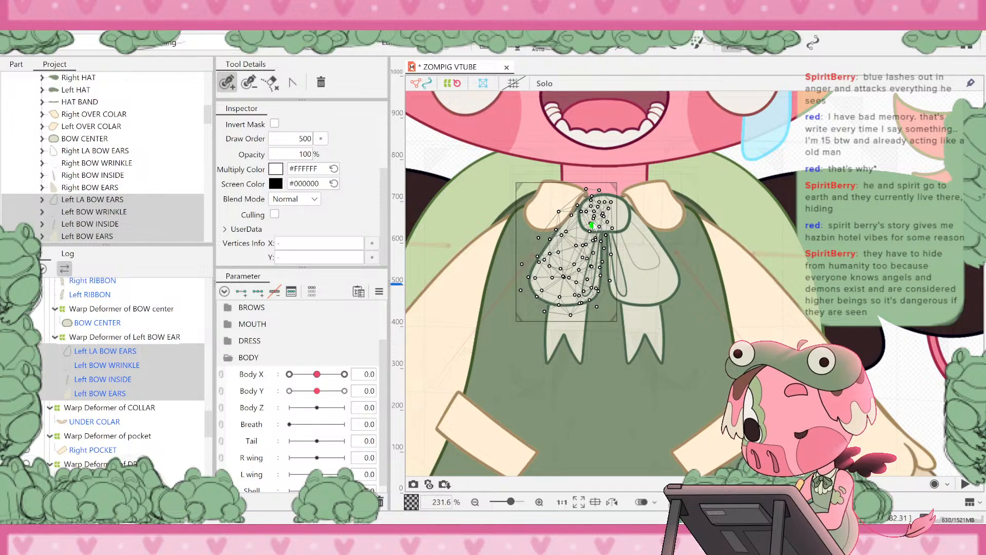
{"action": "left_click", "coordinate": [597, 232]}
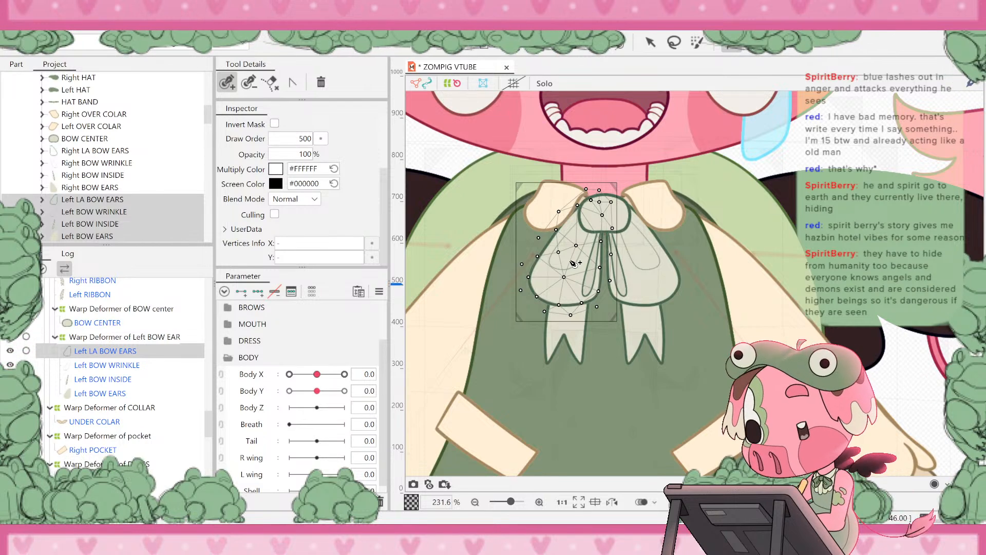
- Reselect the four Left BOW EAR meshes and delete the stray deform path point at the bow's knot
{"action": "left_click", "coordinate": [93, 393], "text": "shift"}
{"action": "scroll", "coordinate": [601, 219], "scroll_direction": "up", "scroll_amount": 2}
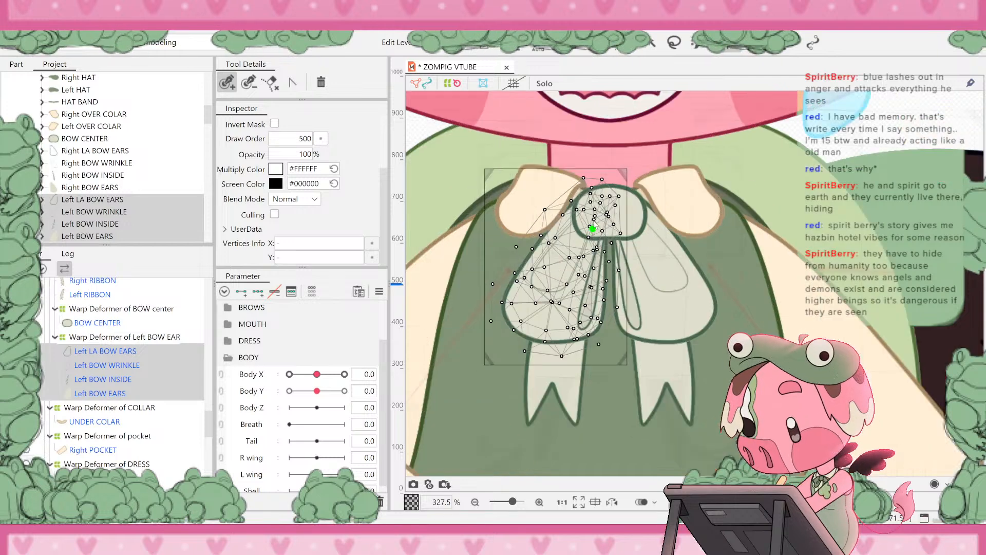
{"action": "scroll", "coordinate": [601, 235], "scroll_direction": "up", "scroll_amount": 2}
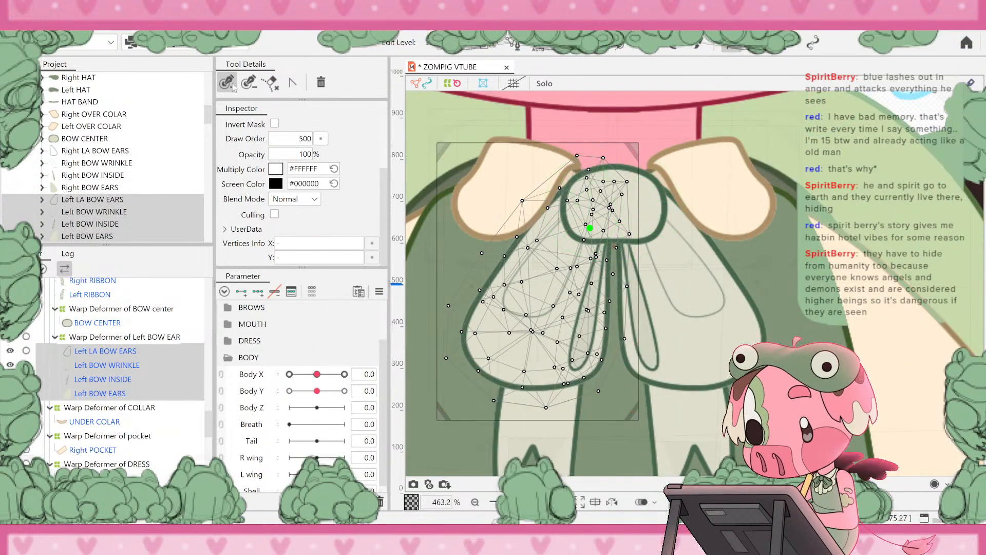
{"action": "left_click", "coordinate": [248, 83]}
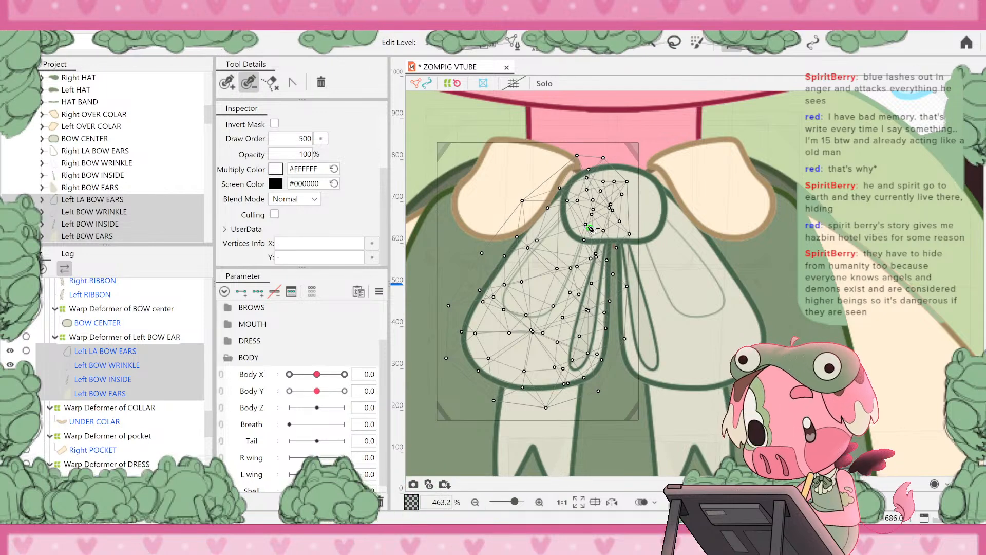
{"action": "left_click", "coordinate": [226, 82]}
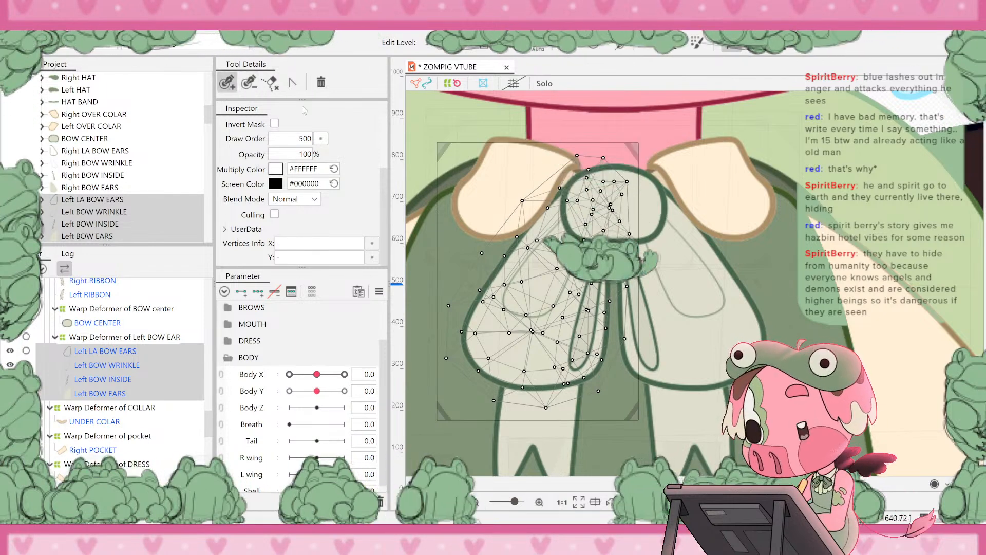
- Draw a three-point deform path across the four Left BOW EAR meshes, from the knot down to the ear's lower edge
{"action": "left_click", "coordinate": [596, 197]}
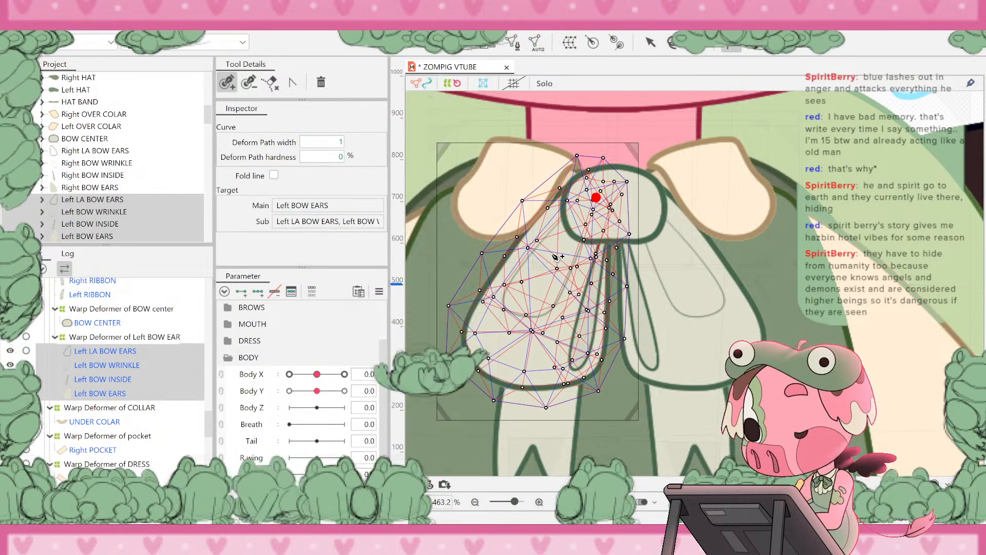
{"action": "left_click", "coordinate": [553, 252]}
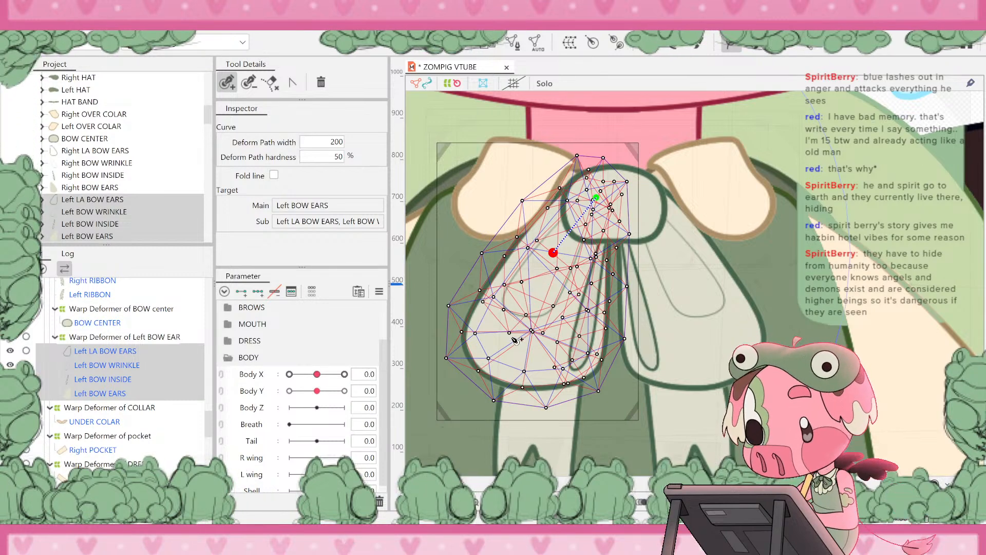
{"action": "left_click", "coordinate": [510, 371]}
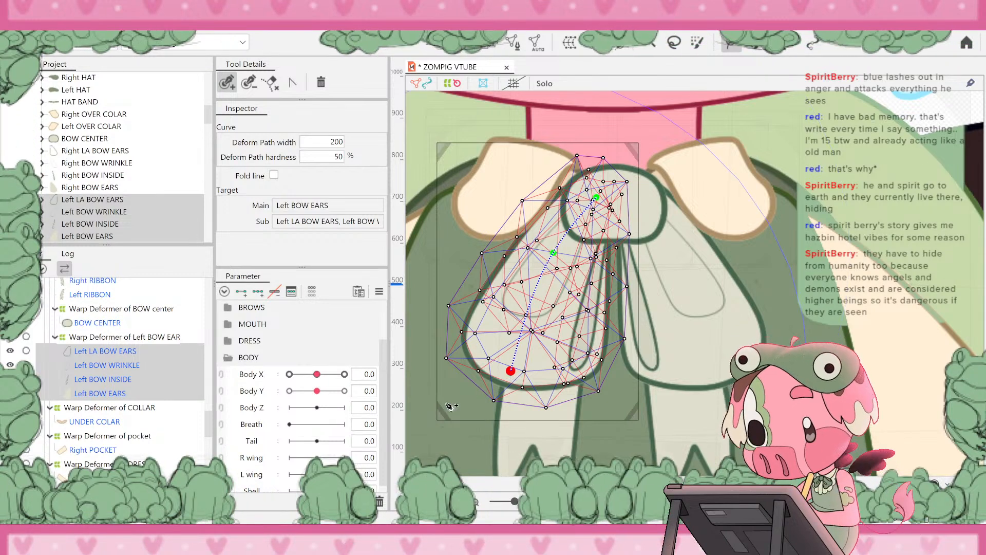
- Check each mesh under the Warp Deformer of Left BOW EAR for the new deform path
{"action": "left_click", "coordinate": [137, 352]}
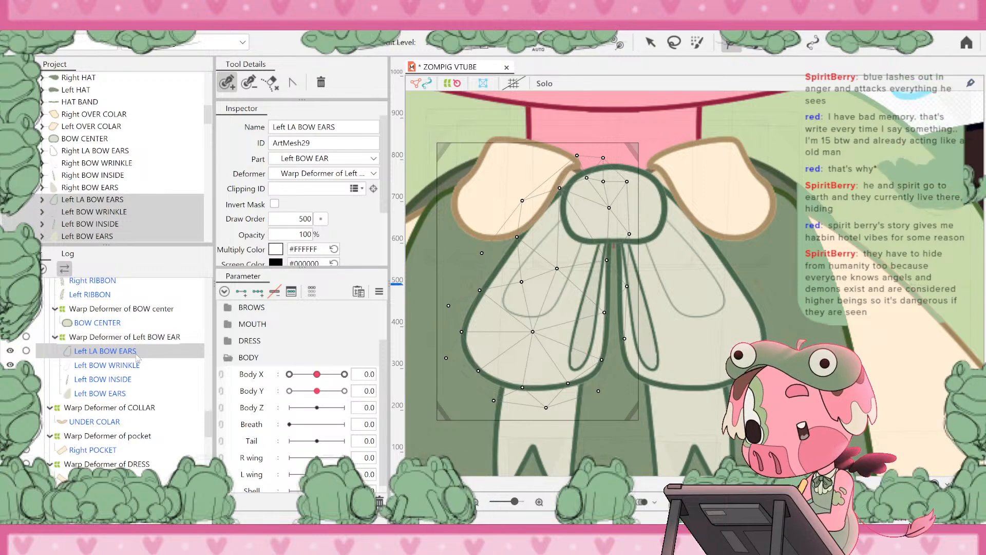
{"action": "left_click", "coordinate": [132, 367]}
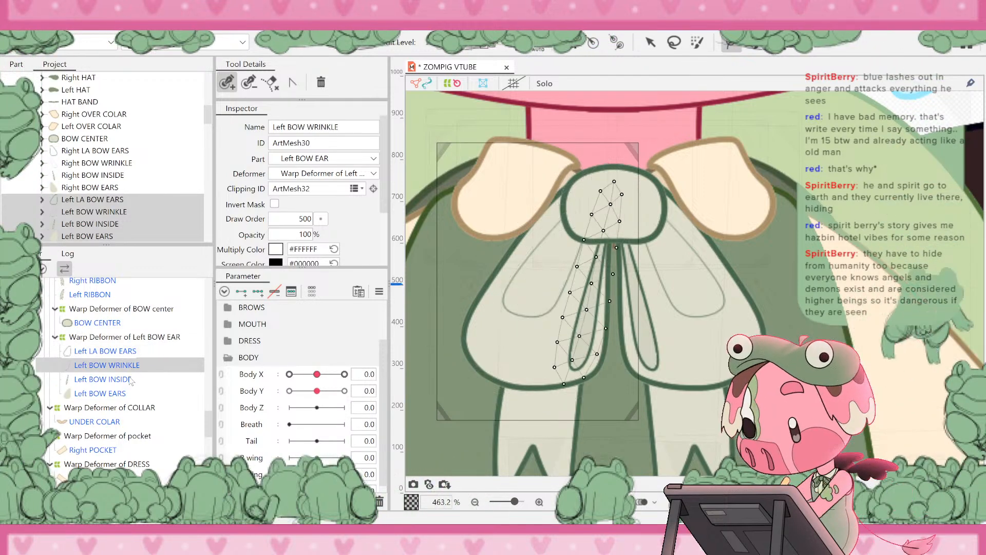
{"action": "left_click", "coordinate": [126, 380]}
{"action": "left_click", "coordinate": [125, 394]}
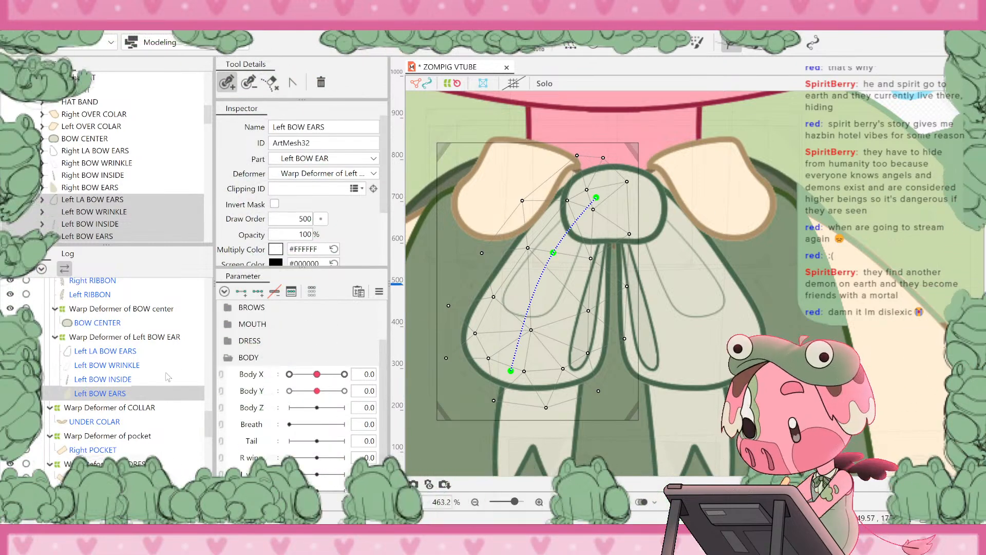
{"action": "left_click", "coordinate": [91, 380]}
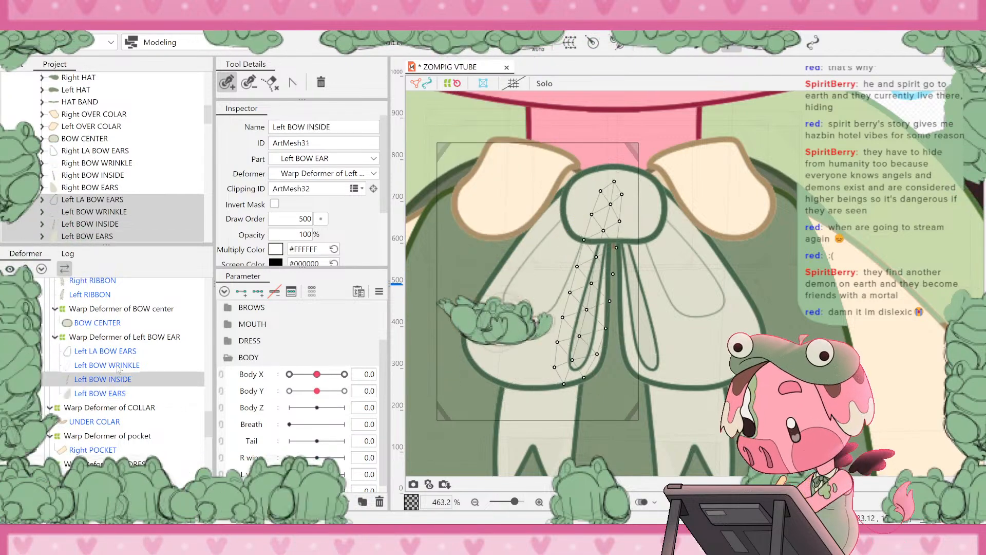
{"action": "left_click", "coordinate": [121, 394]}
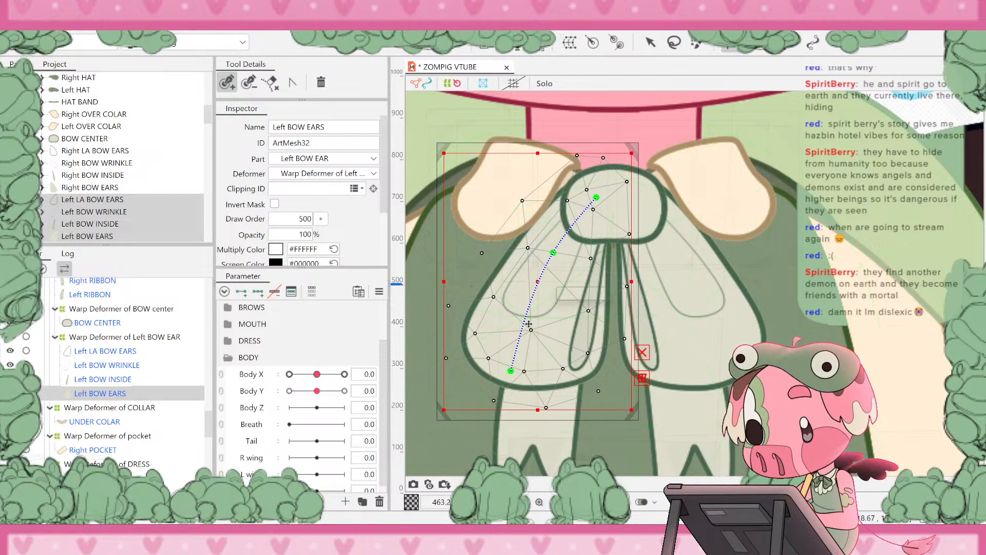
{"action": "left_click", "coordinate": [585, 325]}
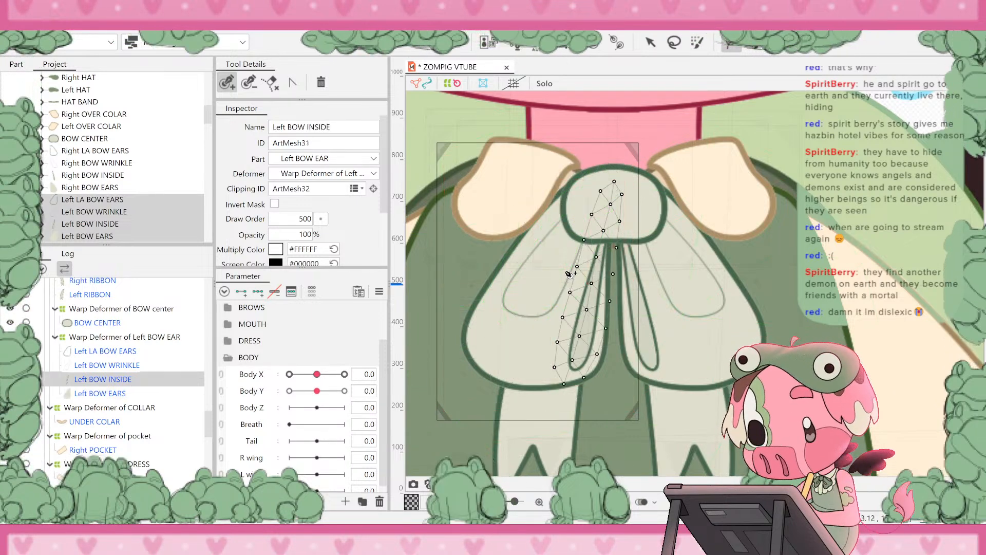
- Select all four Left BOW EAR meshes and delete the points of their deform path
{"action": "left_click", "coordinate": [78, 351]}
{"action": "left_click", "coordinate": [96, 396], "text": "shift"}
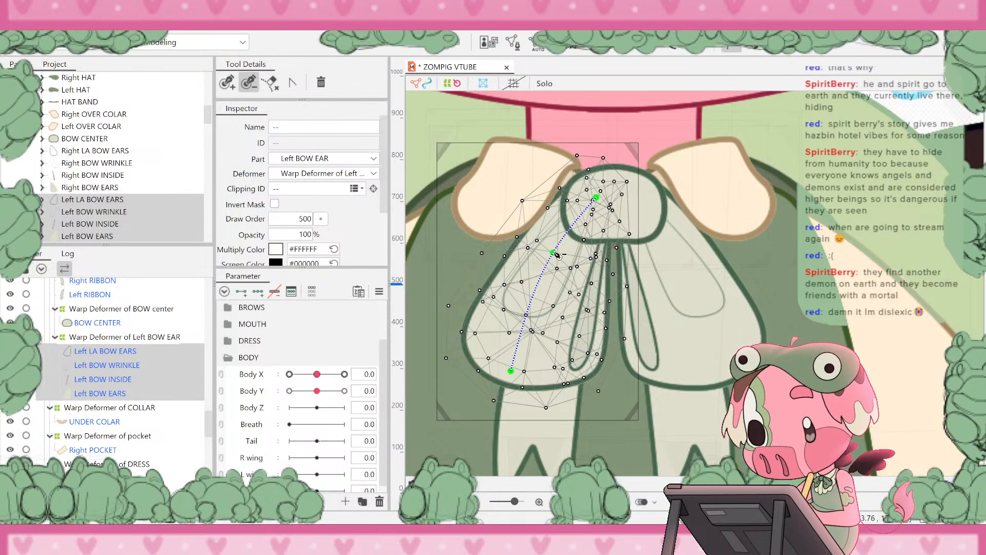
{"action": "left_click", "coordinate": [596, 197]}
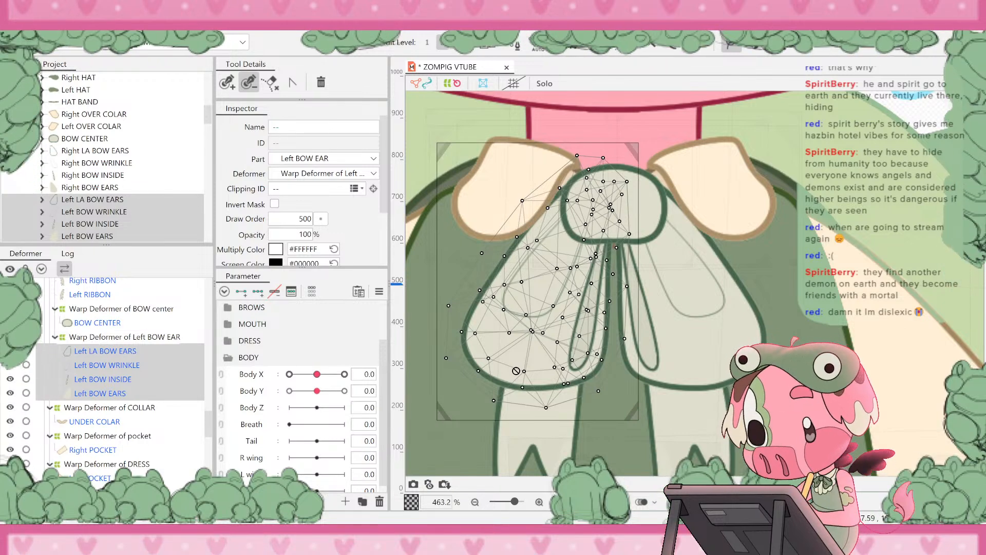
{"action": "scroll", "coordinate": [591, 288], "scroll_direction": "down", "scroll_amount": 10}
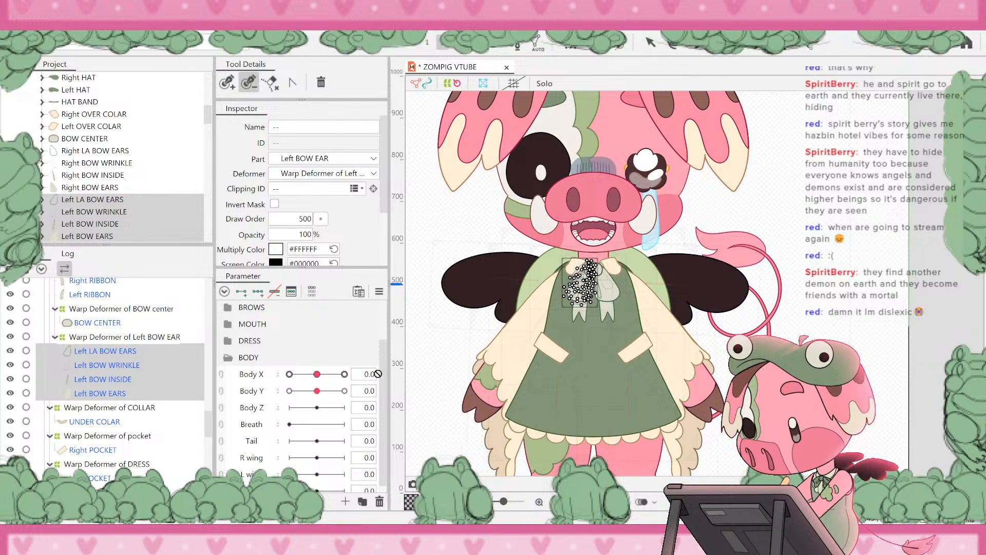
- Inspect the Warp Deformer of Left BOW EAR and the four meshes it contains
{"action": "left_click", "coordinate": [114, 337]}
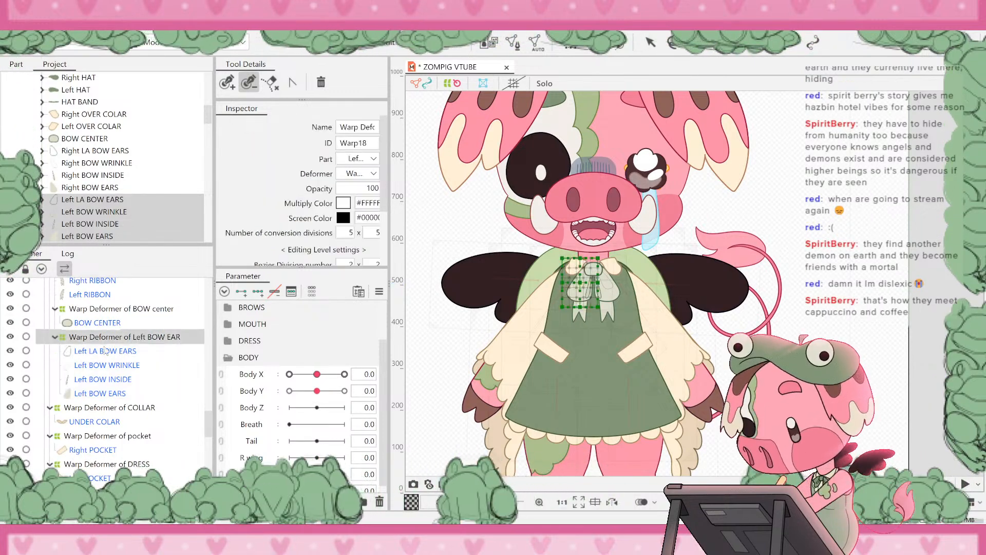
{"action": "left_click", "coordinate": [114, 350]}
{"action": "left_click", "coordinate": [149, 395], "text": "shift"}
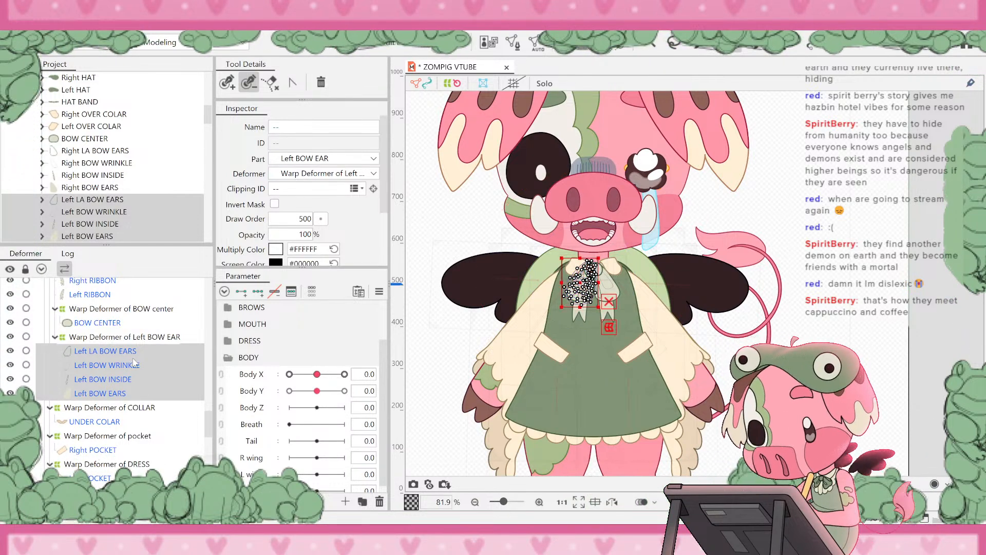
- Undo the deform path edits and the creation of the Warp Deformer of Left BOW EAR, keeping the Warp Deformer of BOW center
{"action": "key", "text": "ctrl+z"}
{"action": "key", "text": "ctrl+z"}
{"action": "key", "text": "ctrl+z"}
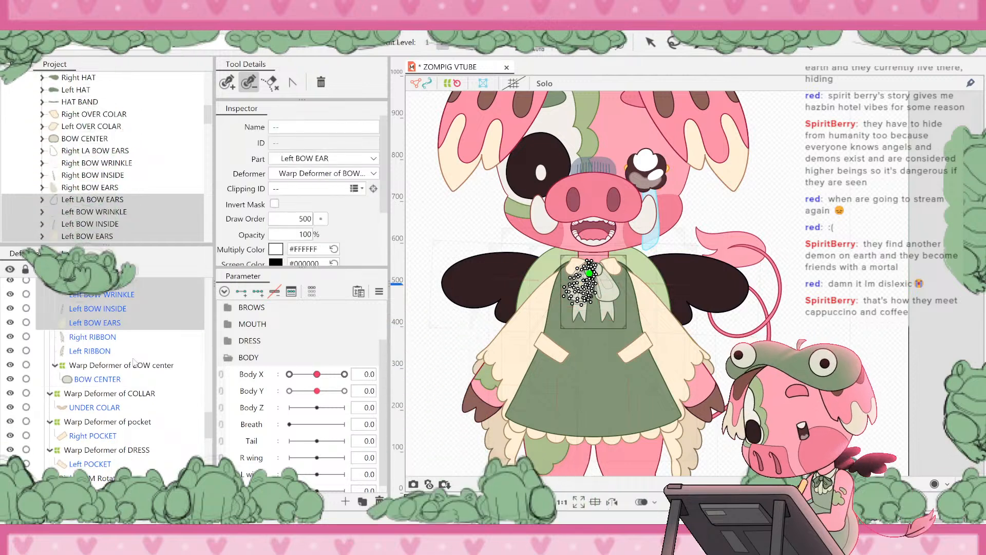
{"action": "key", "text": "ctrl+z"}
{"action": "key", "text": "ctrl+z"}
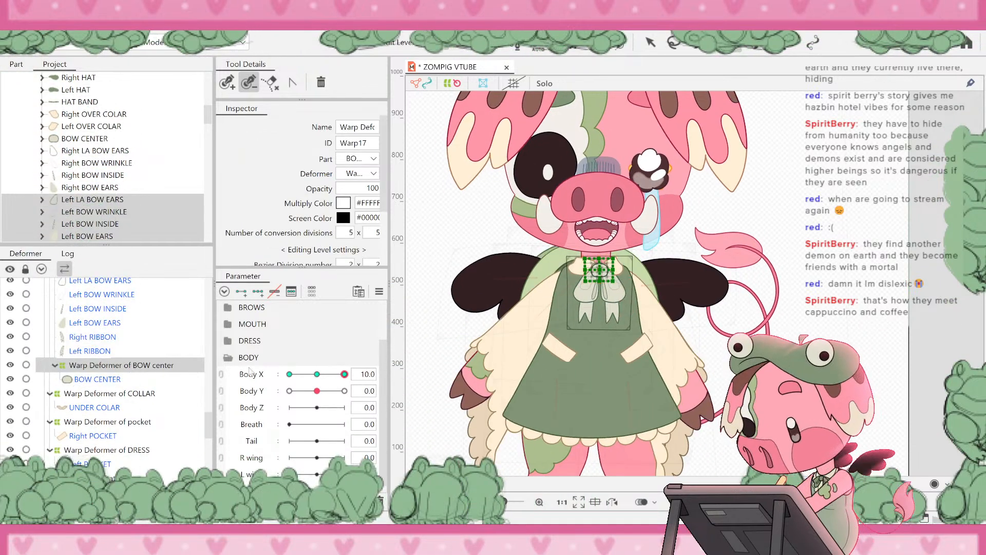
{"action": "key", "text": "ctrl+y"}
{"action": "key", "text": "ctrl+y"}
{"action": "key", "text": "ctrl+y"}
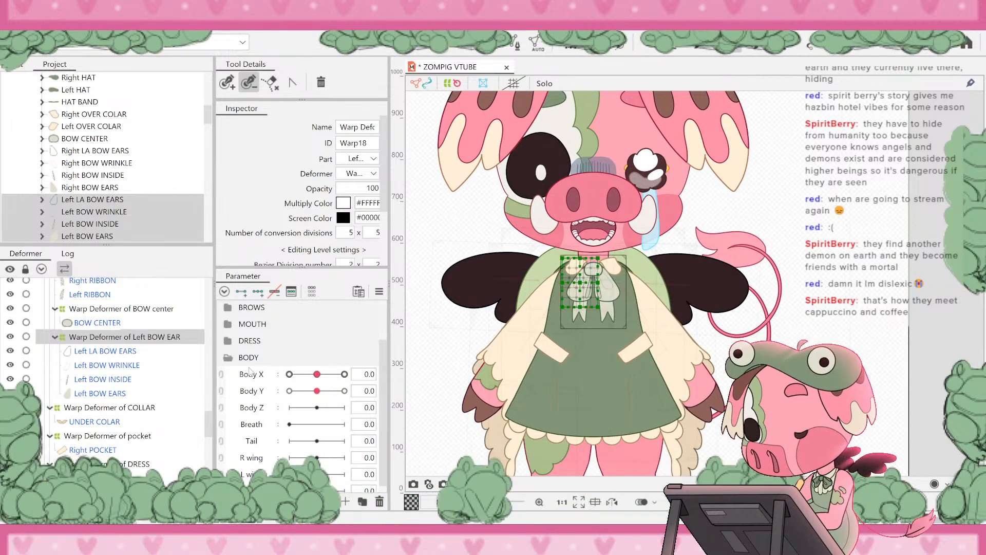
{"action": "key", "text": "ctrl+z"}
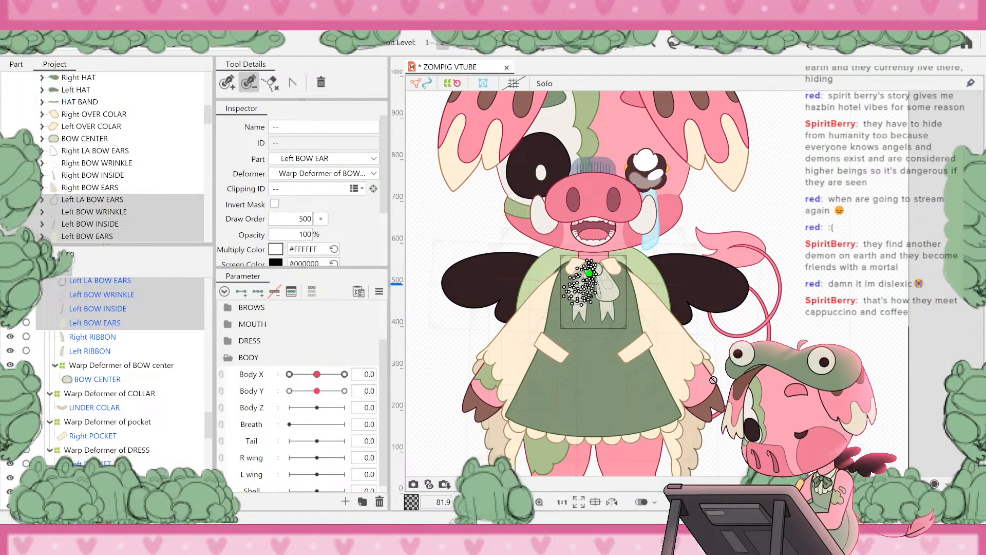
{"action": "key", "text": "ctrl+z"}
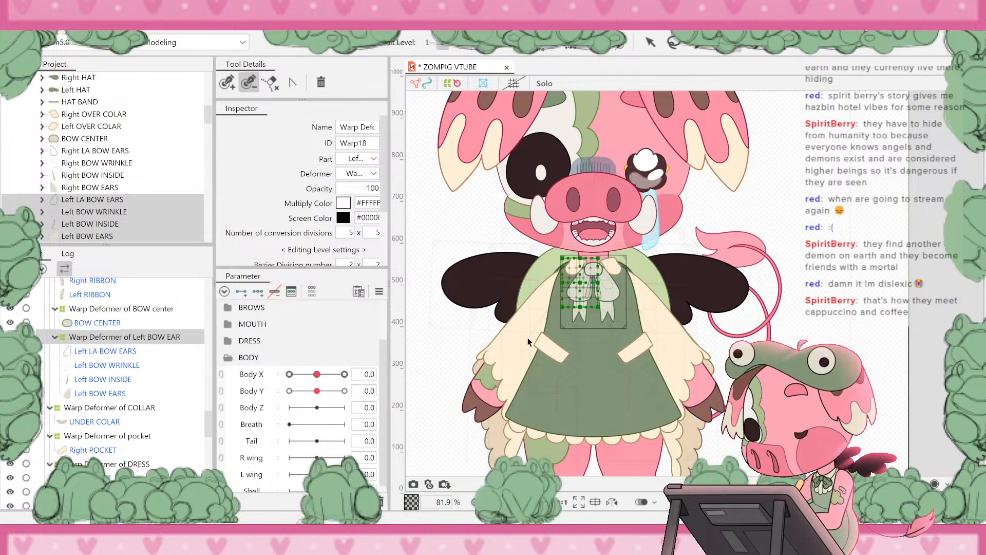
{"action": "key", "text": "ctrl+z"}
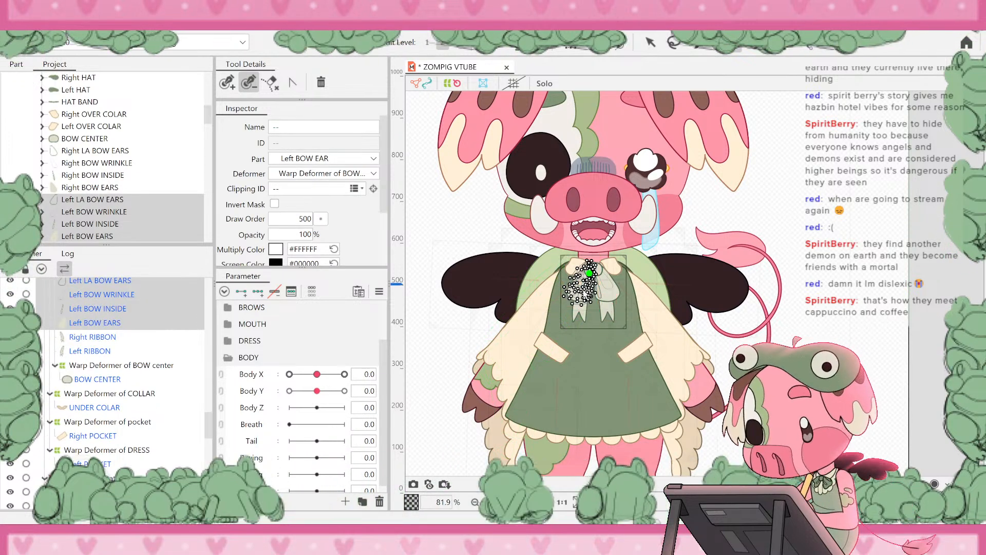
{"action": "scroll", "coordinate": [589, 272], "scroll_direction": "up", "scroll_amount": 10}
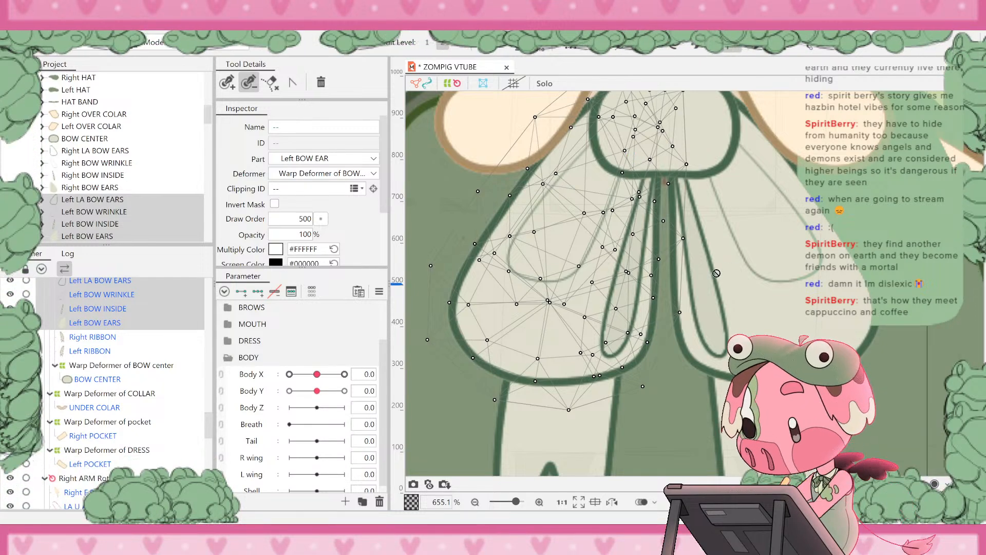
{"action": "scroll", "coordinate": [717, 272], "scroll_direction": "down", "scroll_amount": 15}
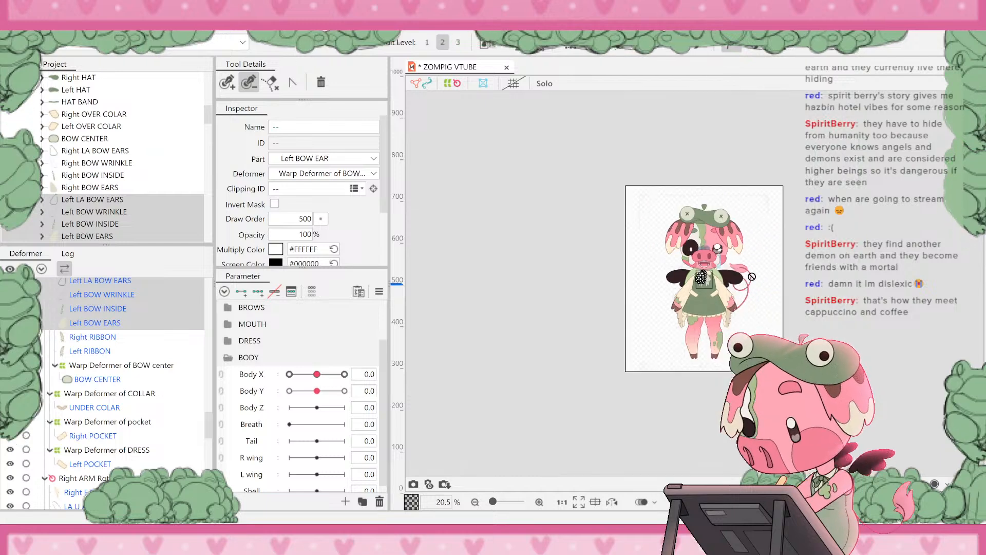
{"action": "scroll", "coordinate": [752, 276], "scroll_direction": "up", "scroll_amount": 3}
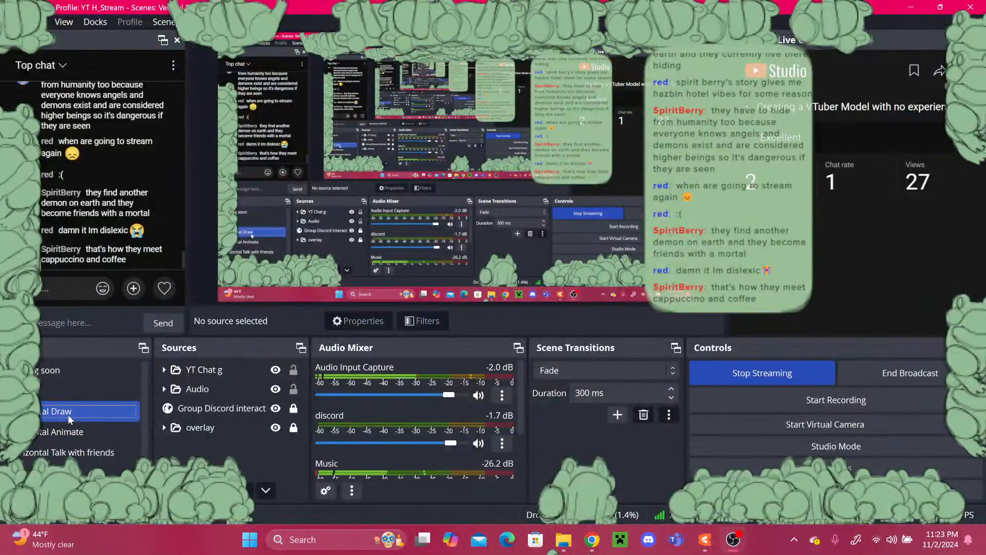
- Switch the stream to the starting soon scene in OBS
{"action": "left_click", "coordinate": [68, 366]}
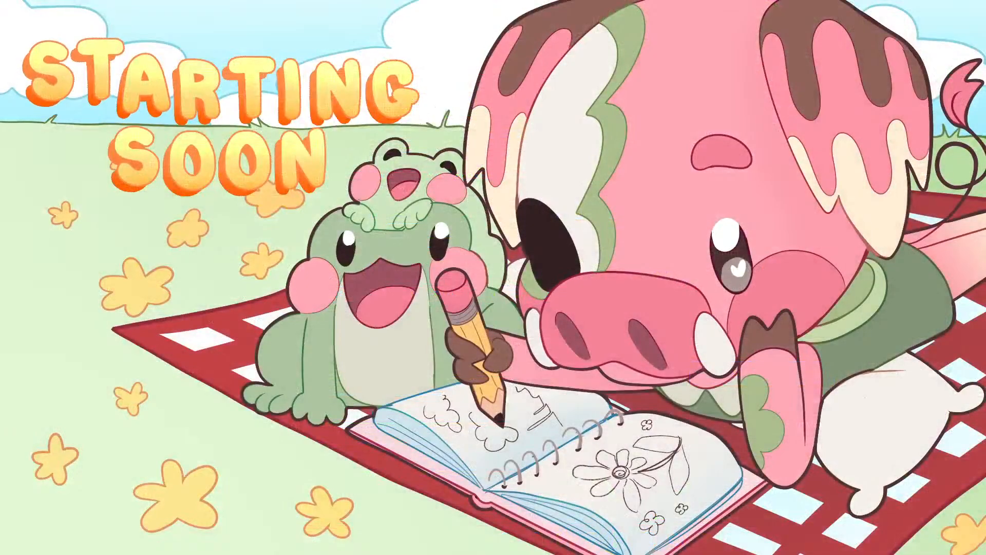
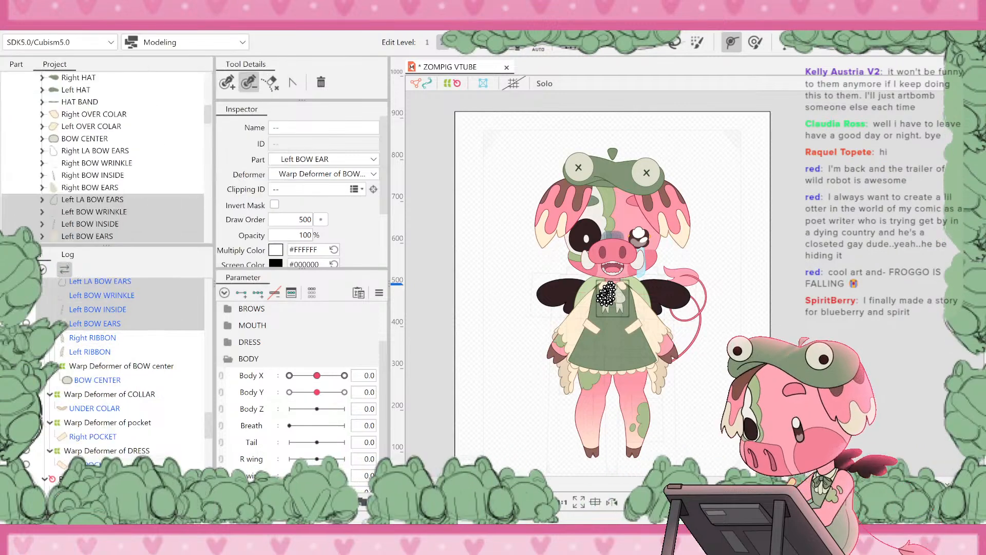
- Save the ZOMPIG VTUBE model file
{"action": "left_click", "coordinate": [12, 29]}
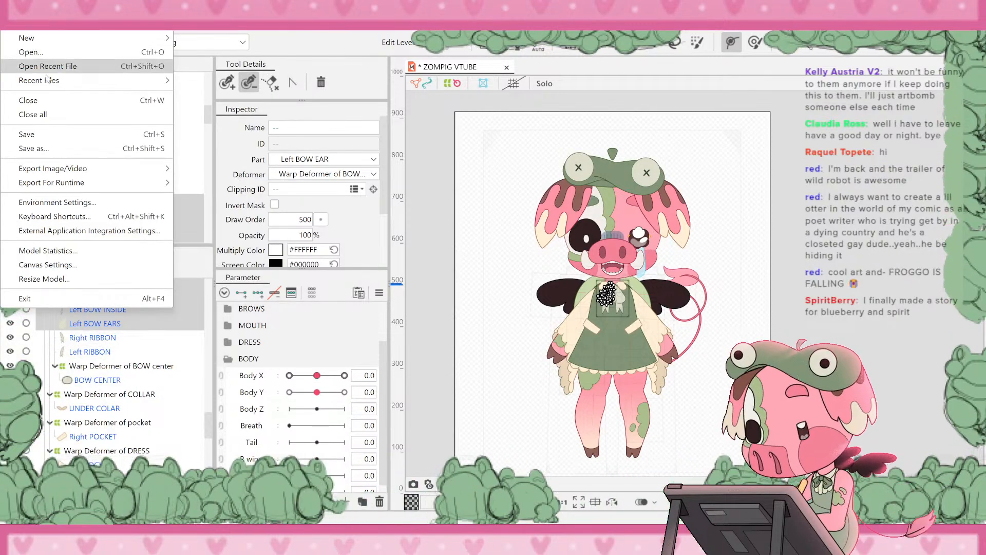
{"action": "left_click", "coordinate": [45, 134]}
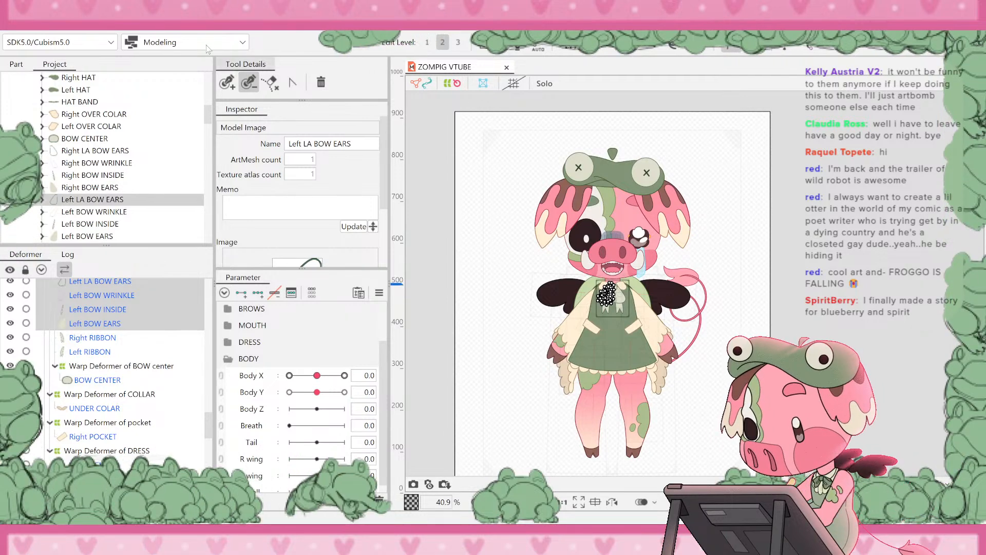
- Open the physics settings and start recording a parameter motion with Body X and Body Y combined into one control
{"action": "left_click", "coordinate": [95, 21]}
{"action": "left_click", "coordinate": [135, 310]}
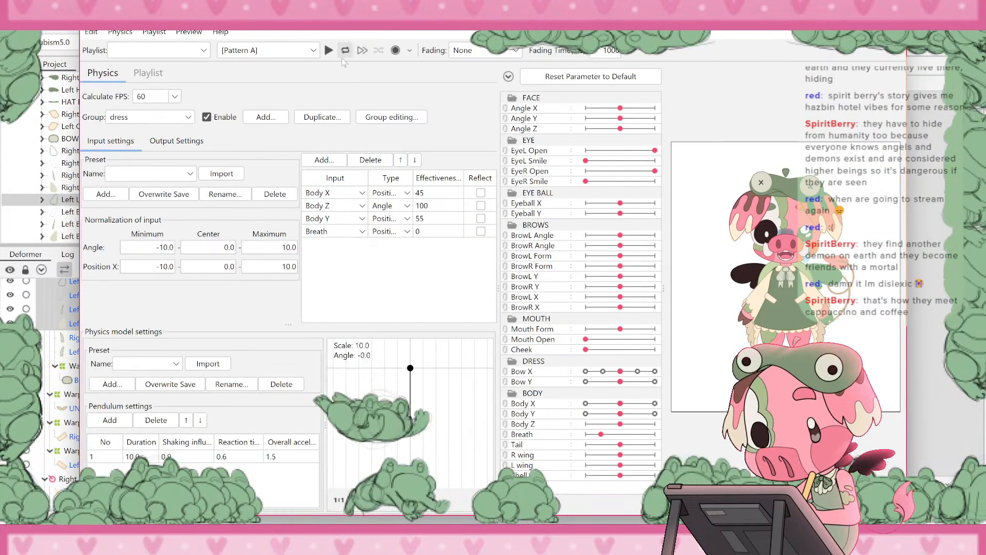
{"action": "left_click", "coordinate": [395, 50]}
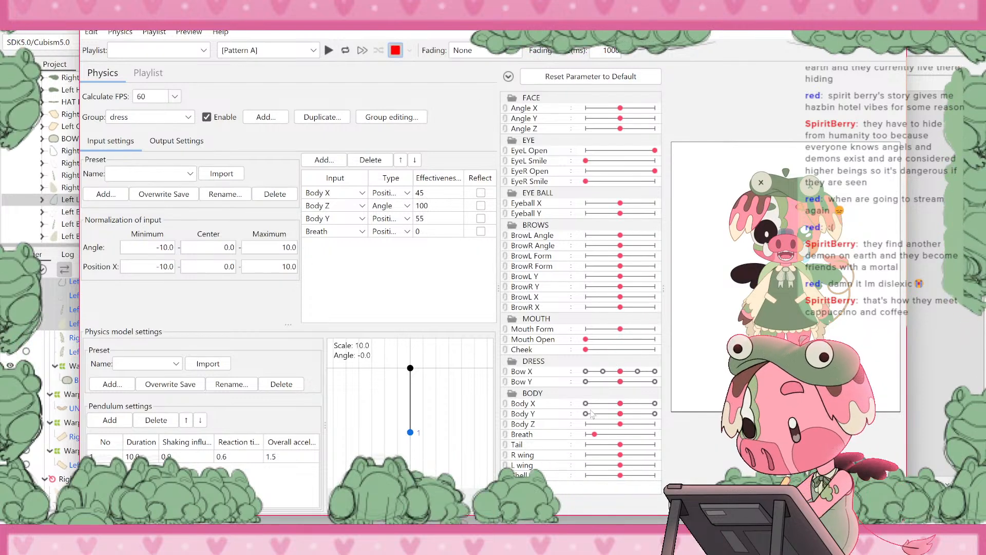
{"action": "left_click", "coordinate": [506, 404]}
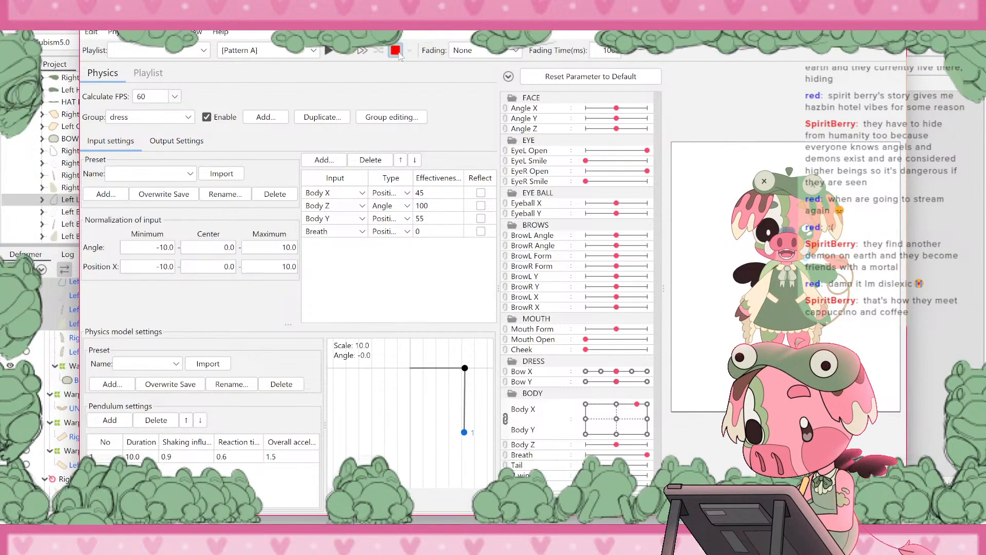
- Stop the recording and enlarge the model preview to examine the physics during playback
{"action": "left_click", "coordinate": [395, 50]}
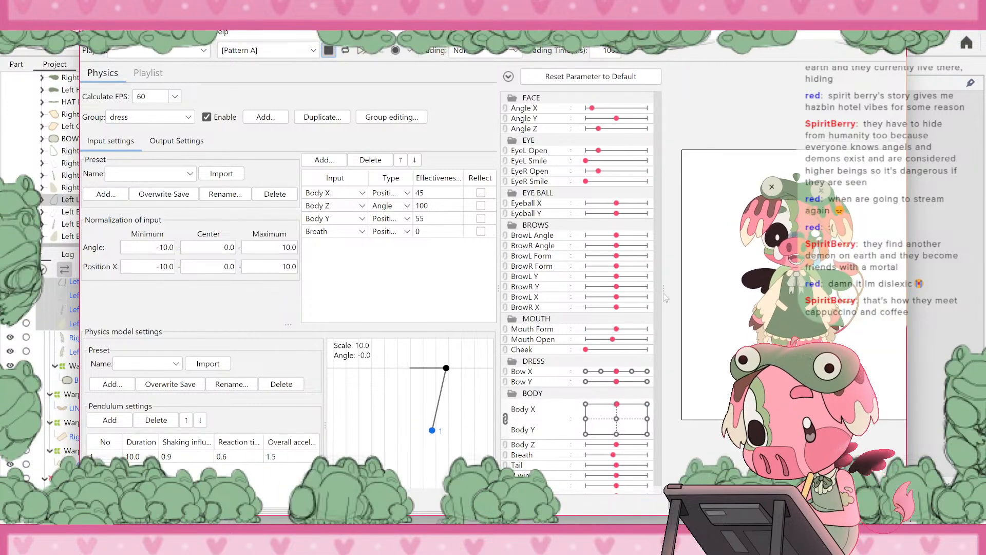
{"action": "left_click_drag", "start_coordinate": [665, 296], "coordinate": [526, 315]}
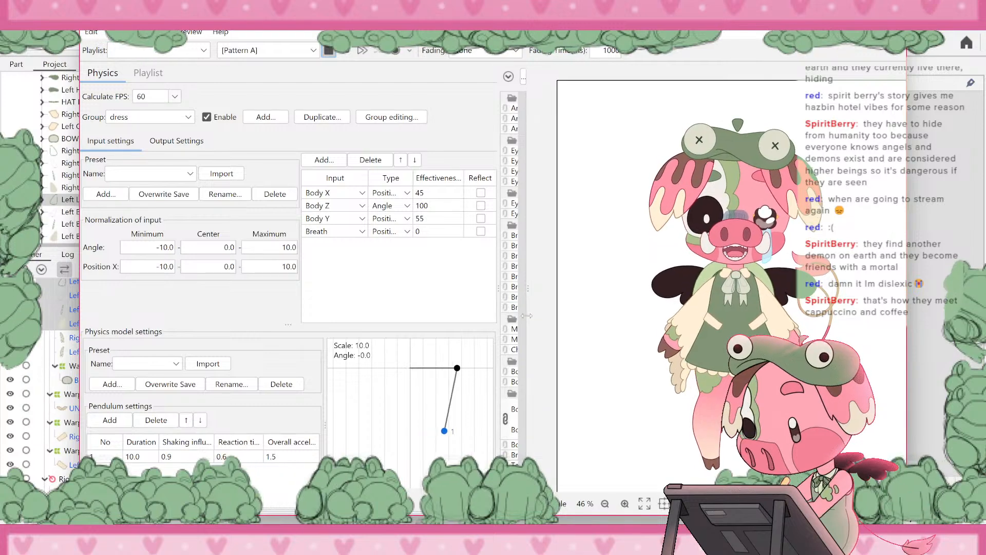